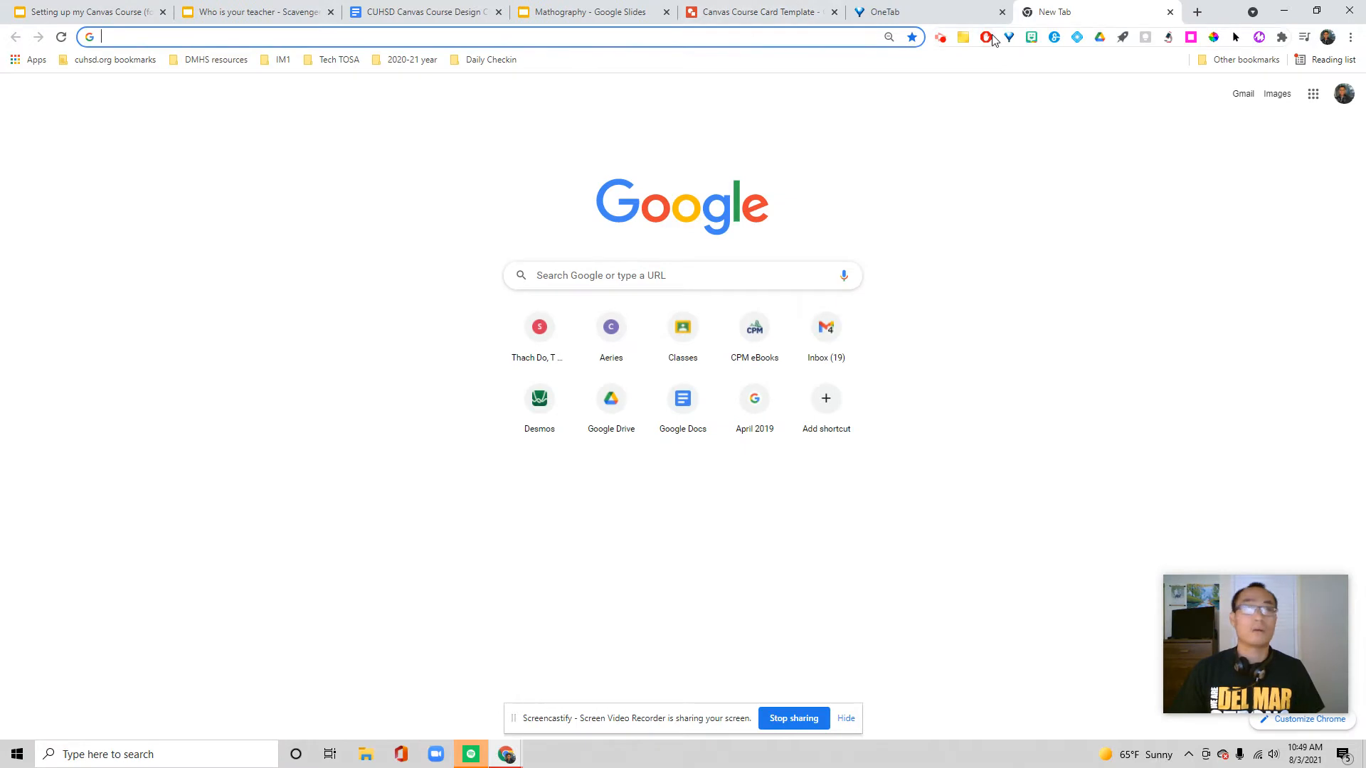
Search the web for "cuhsd canvas" and open the district's Canvas Portals page
type("cuhsd ")
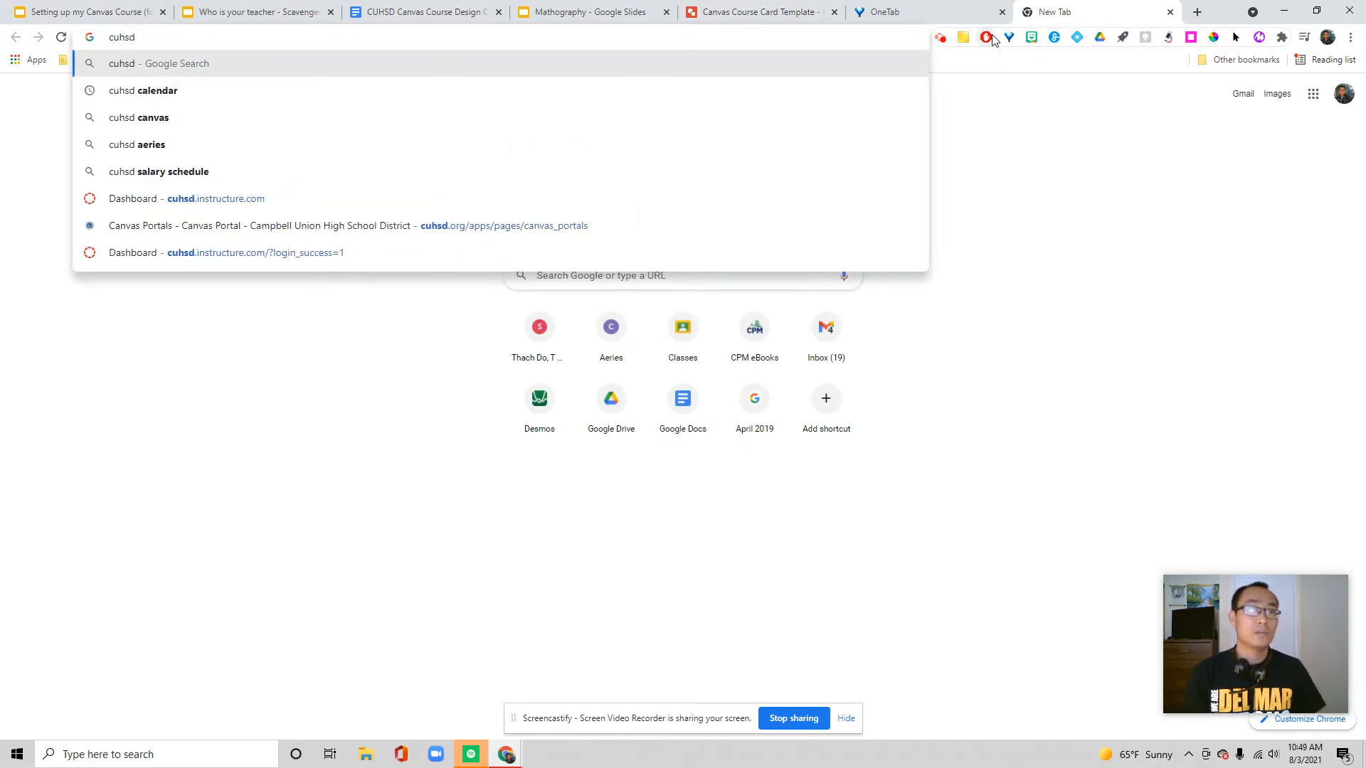
type("canvas")
key("Return")
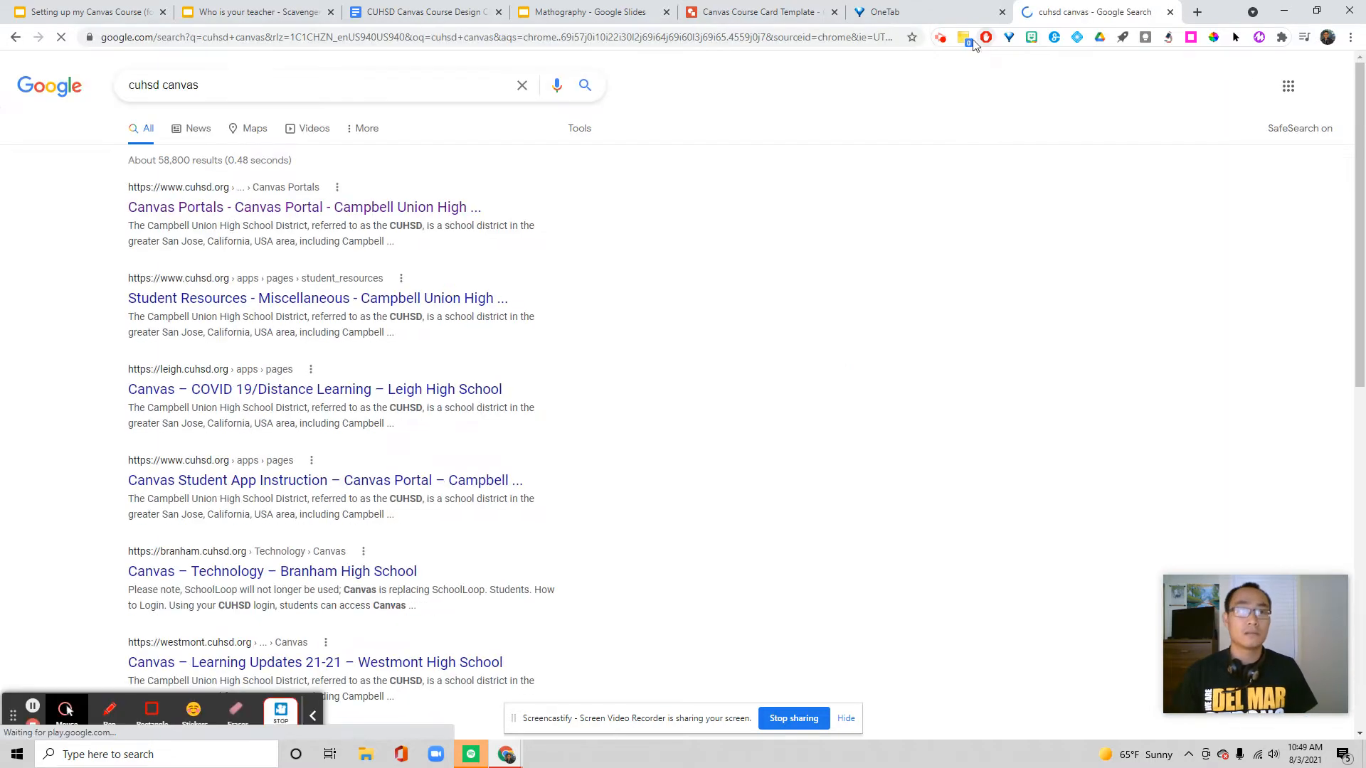
left_click(442, 208)
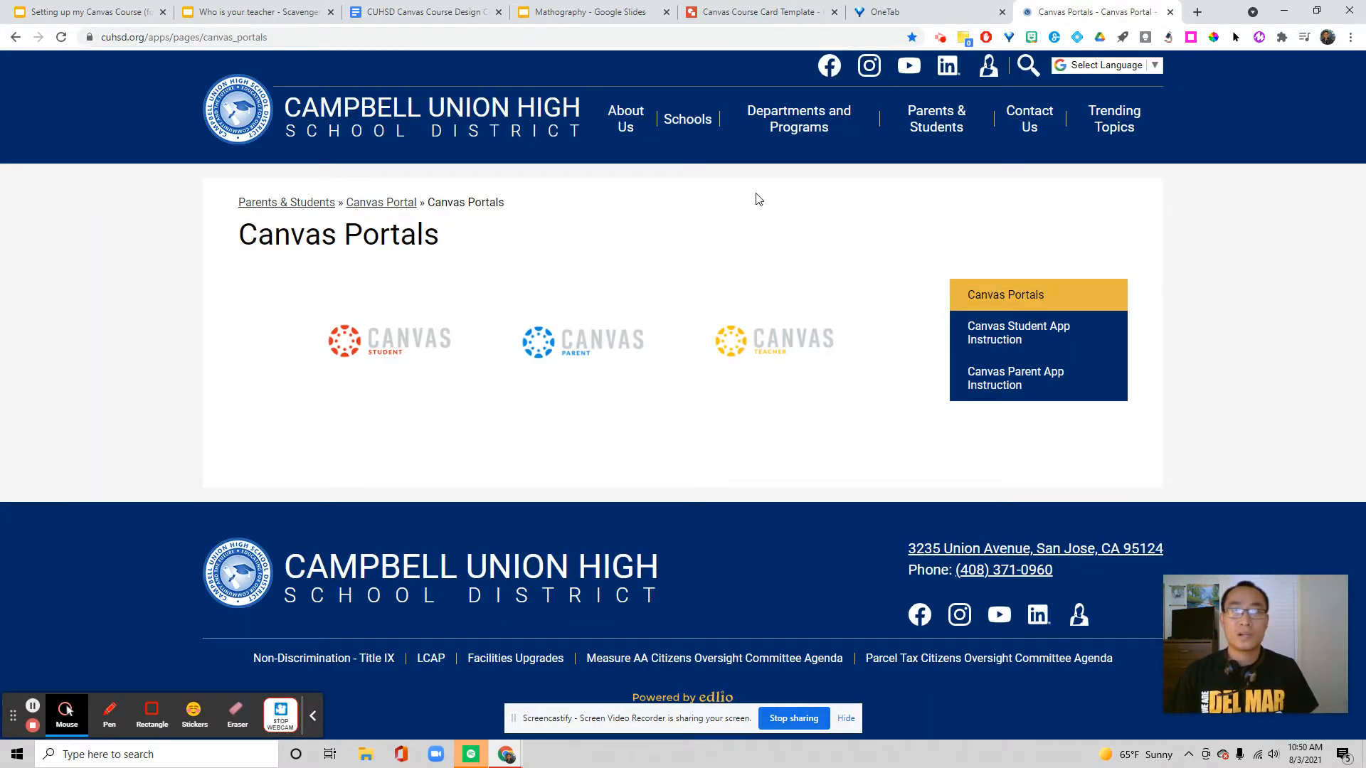
Sign in to the Canvas teacher portal with the school Google account and move its browser tab to second place
left_click(790, 349)
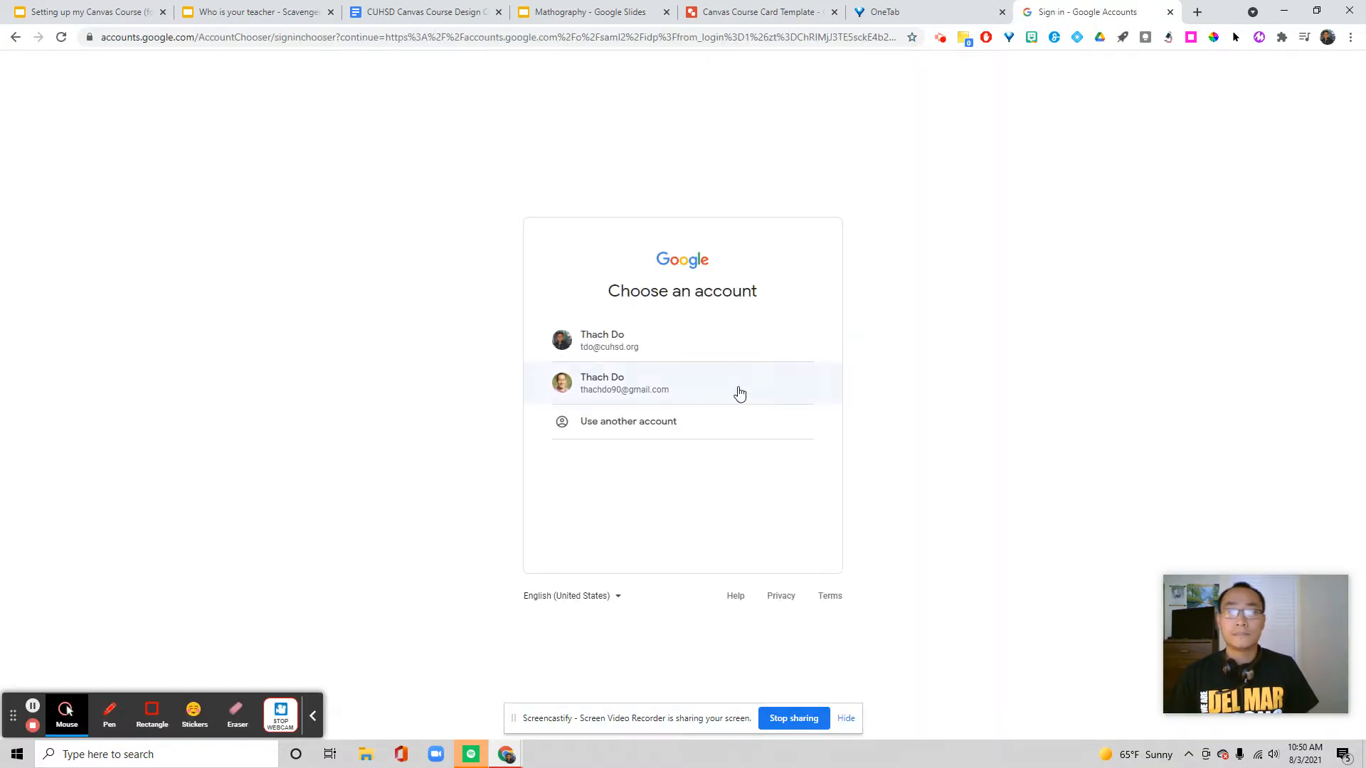
left_click(669, 347)
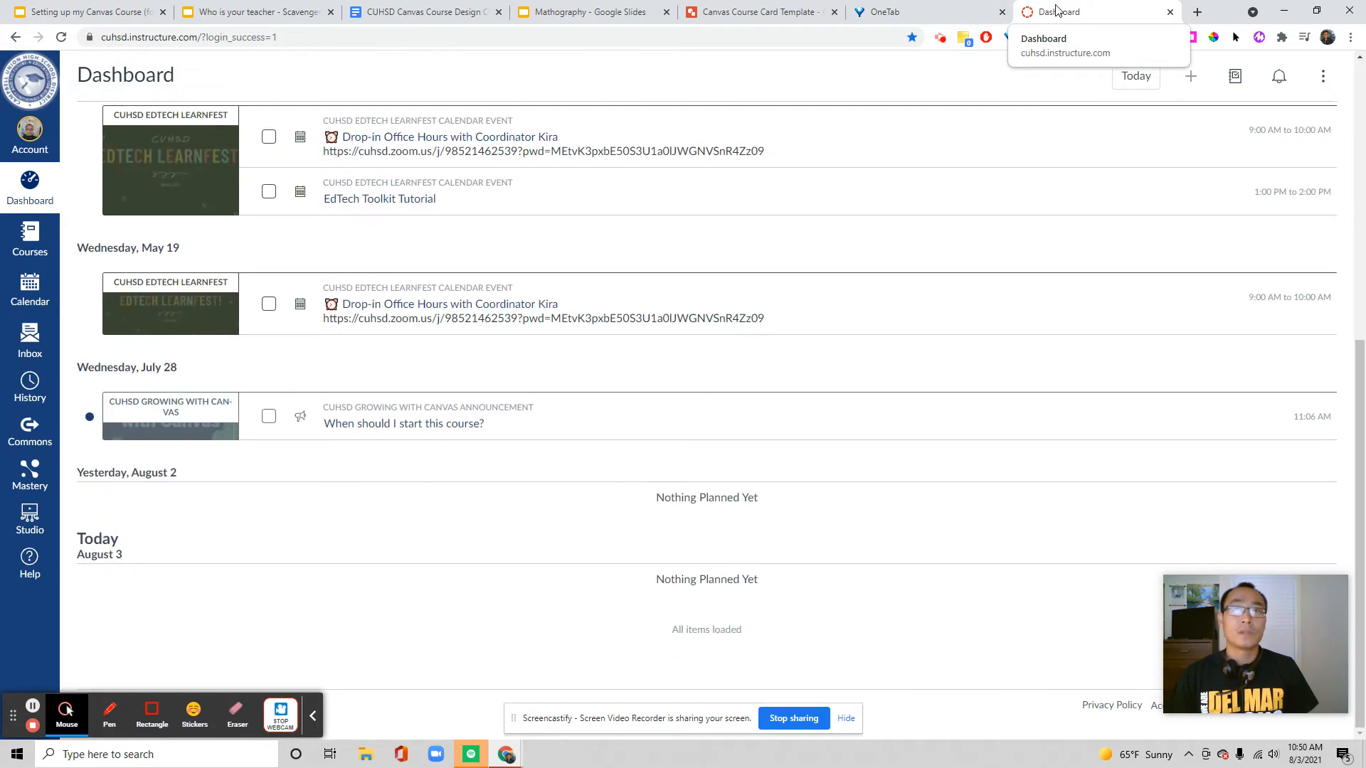
left_click_drag(1055, 9, 206, 9)
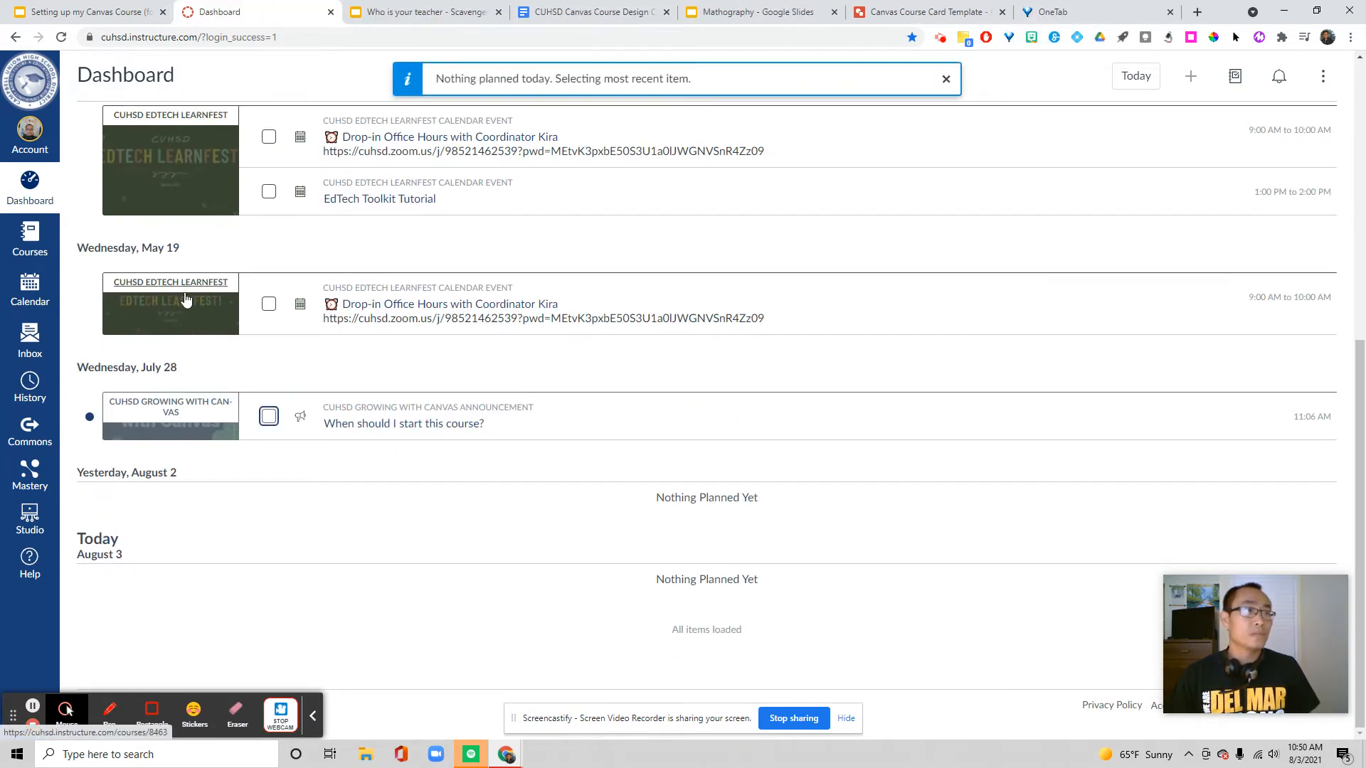
Look over the dashboard's dated activity list and switch the dashboard to the course card view
scroll(8, 178, "up", 5)
scroll(561, 406, "up", 2)
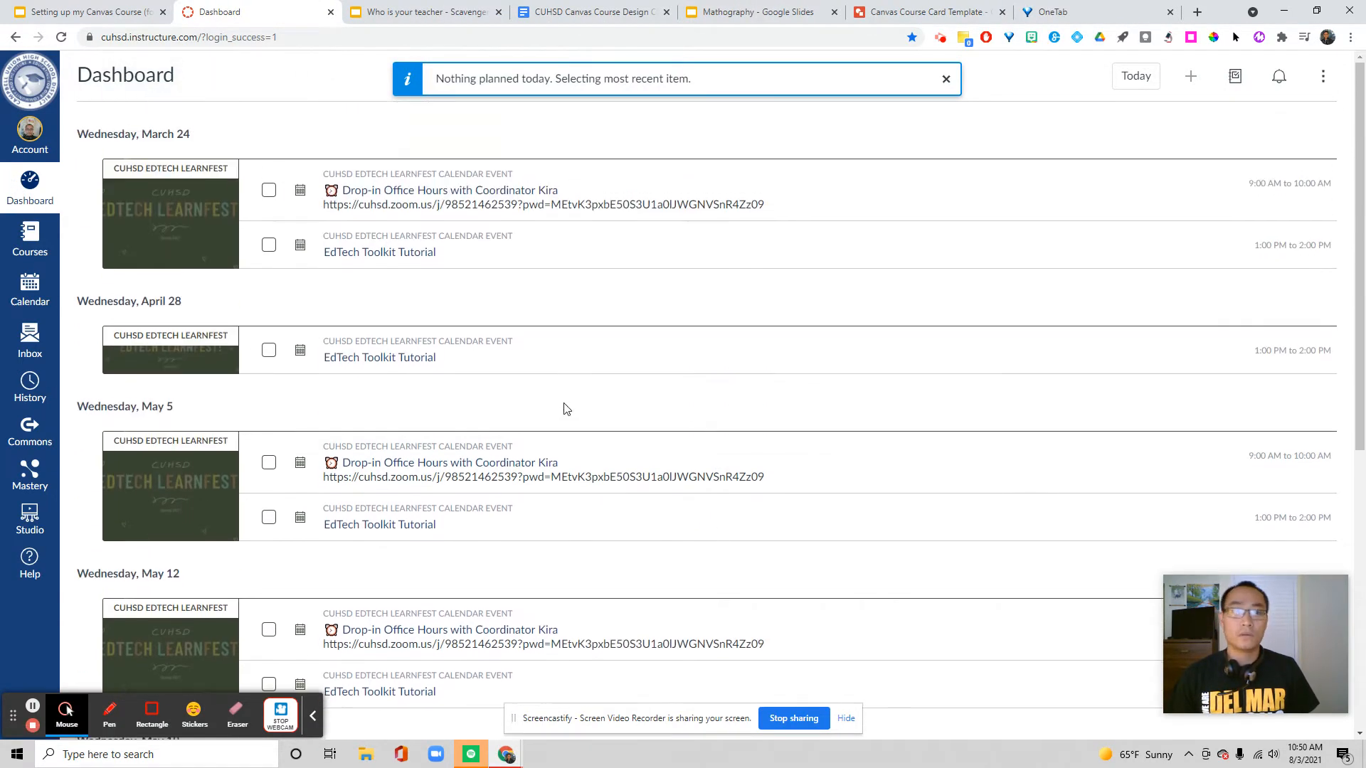
scroll(502, 441, "down", 7)
scroll(460, 506, "up", 6)
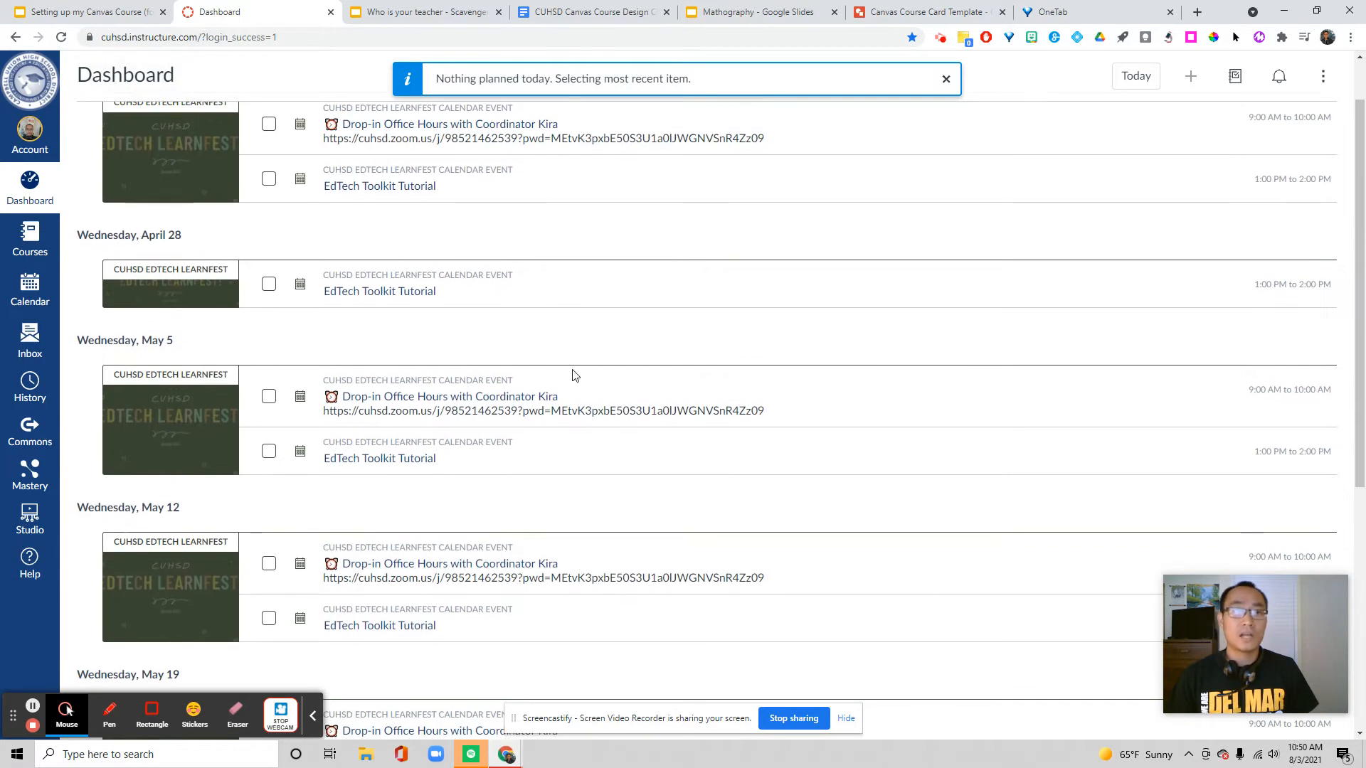
scroll(410, 520, "up", 1)
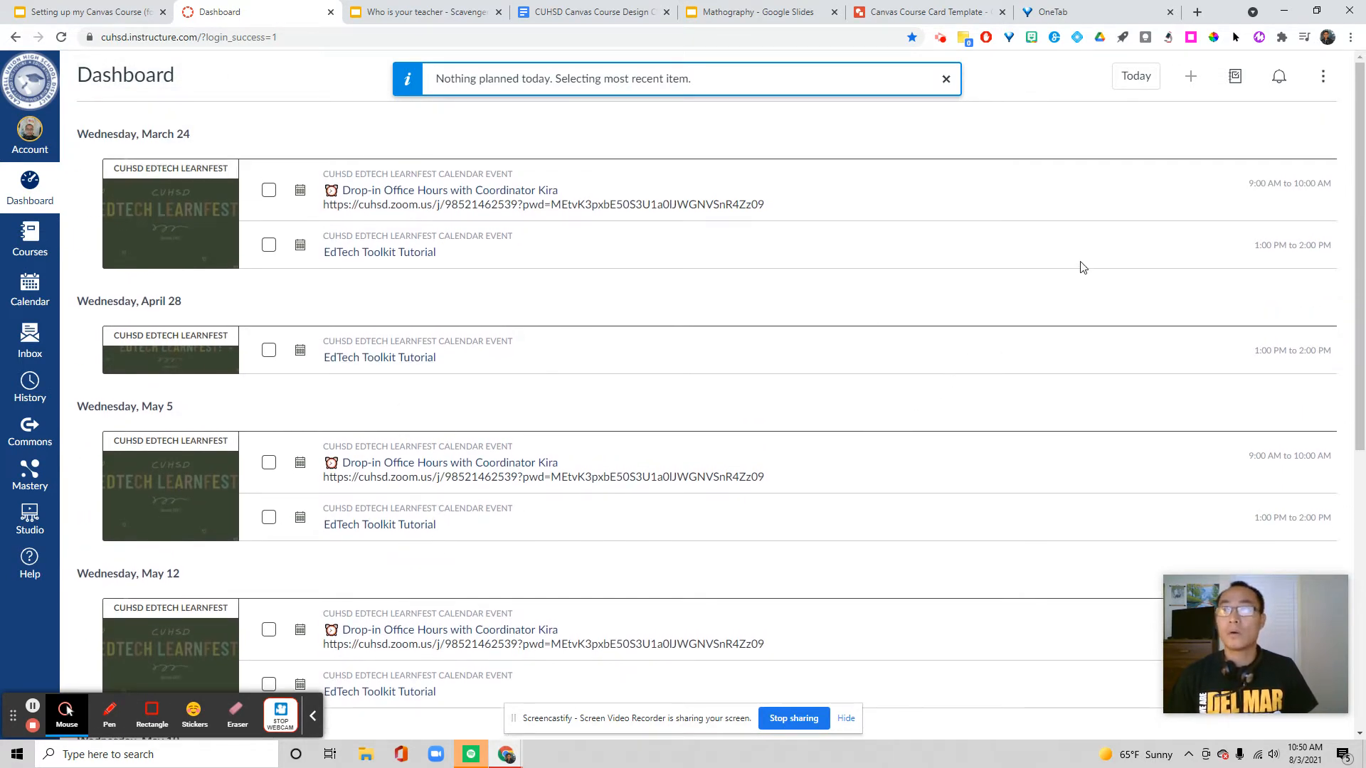
left_click(1323, 82)
left_click(1291, 141)
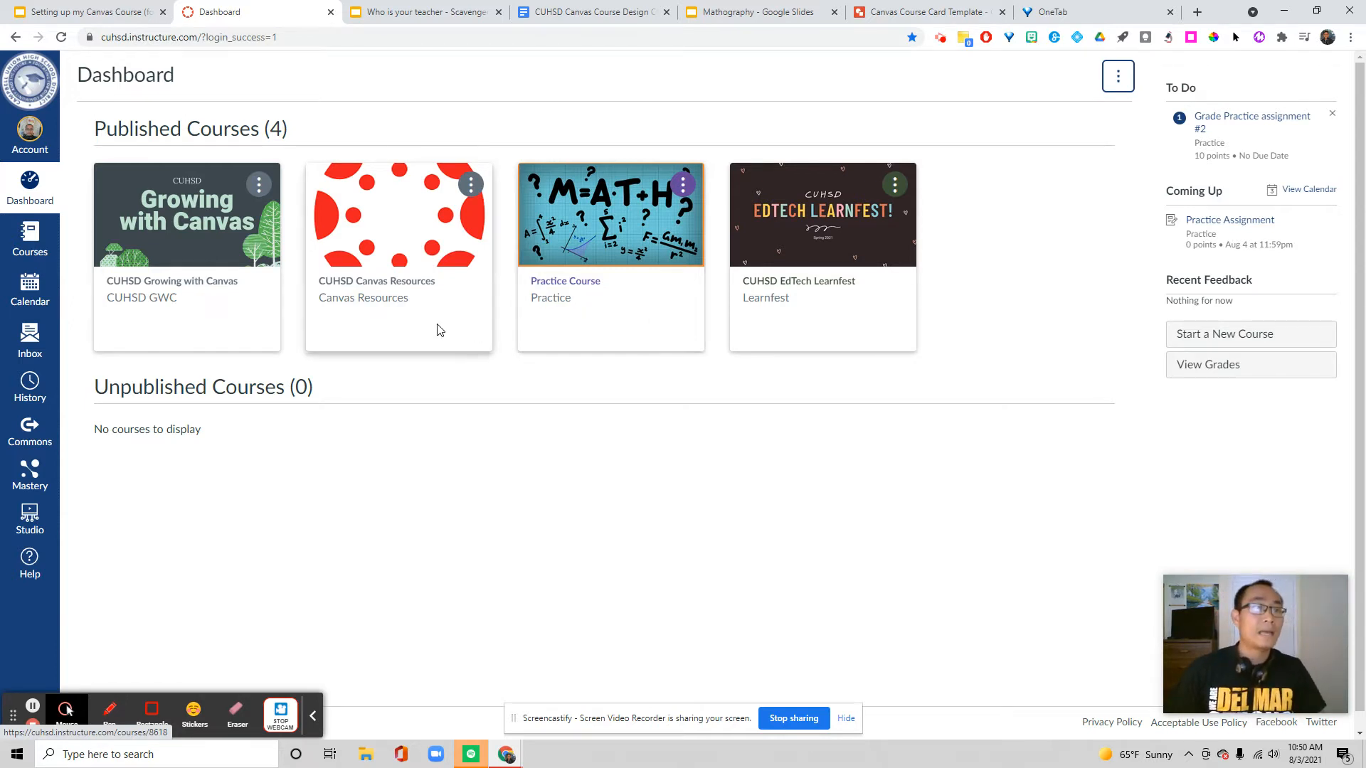
Open the CUHSD Growing with Canvas course and look over the sections on its home page
left_click(186, 291)
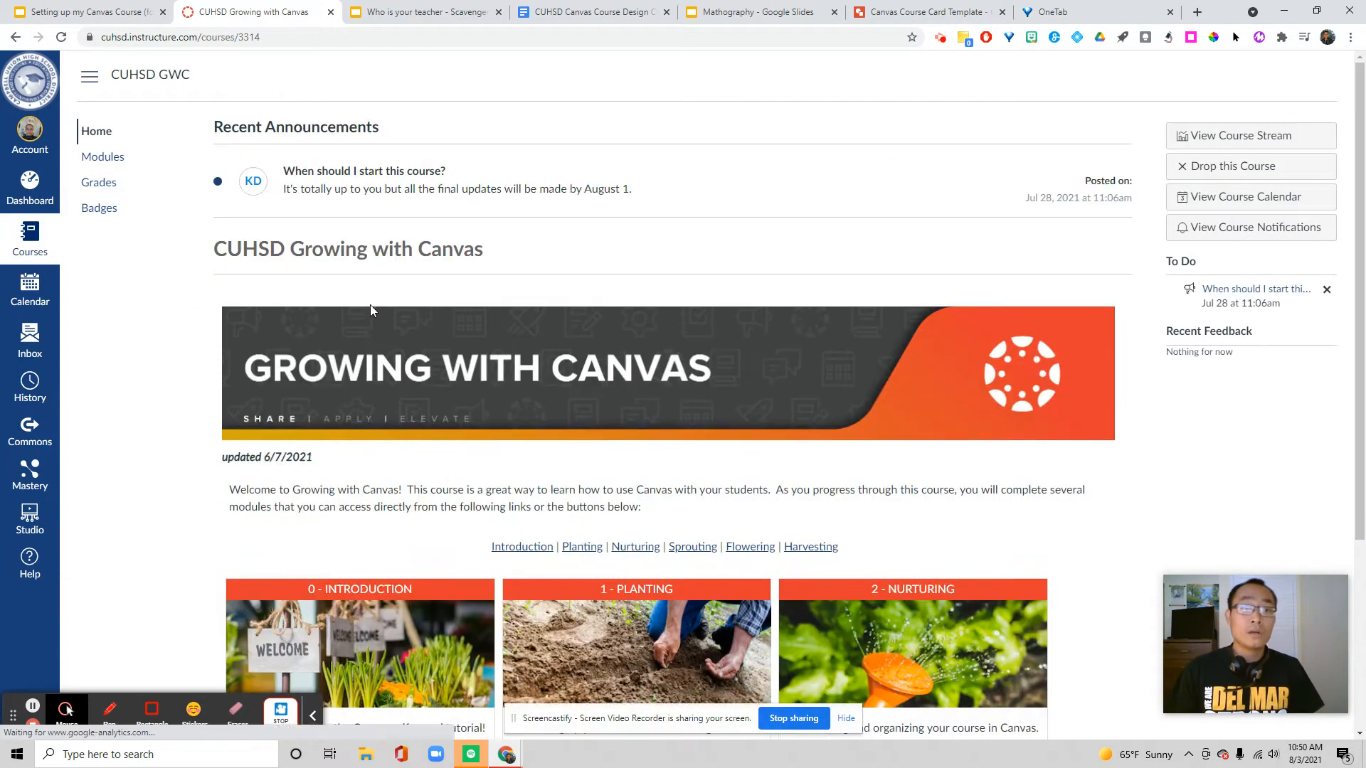
scroll(484, 313, "down", 4)
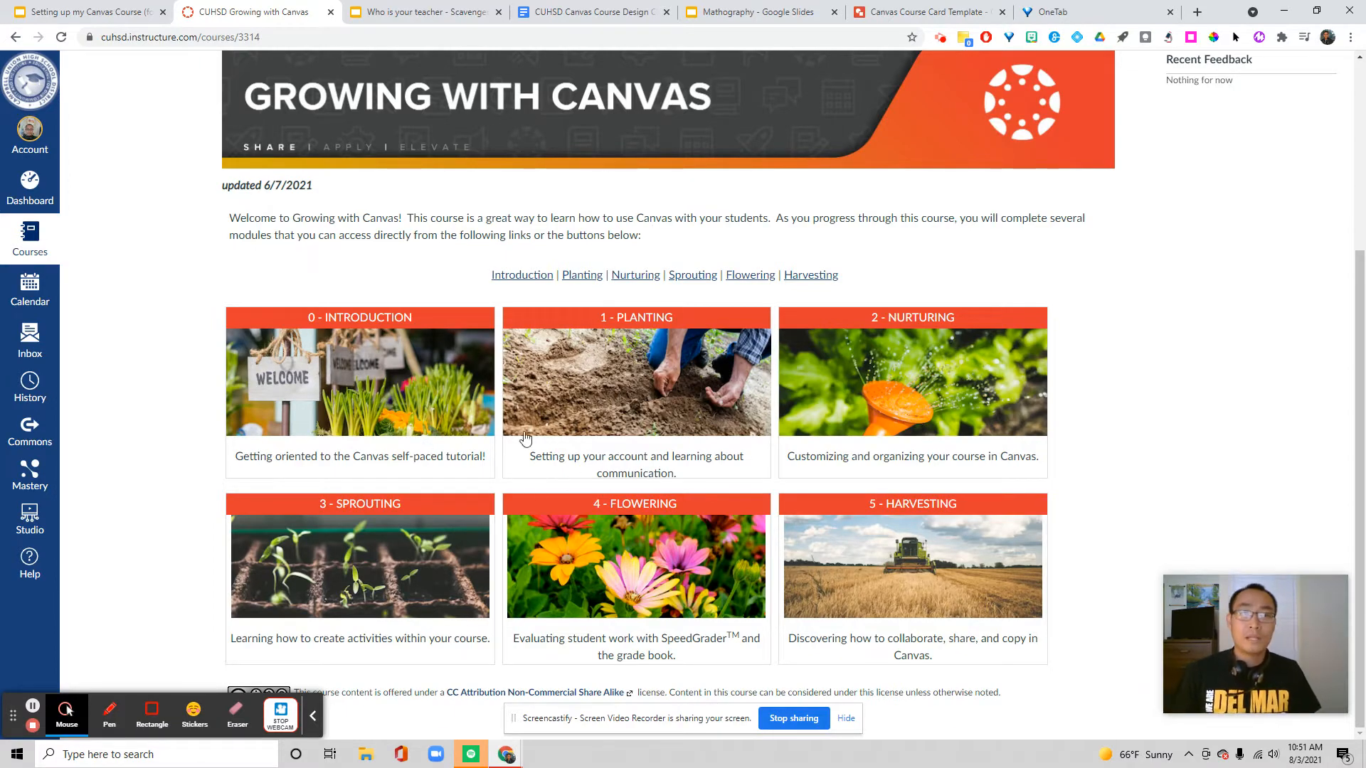
scroll(441, 406, "up", 4)
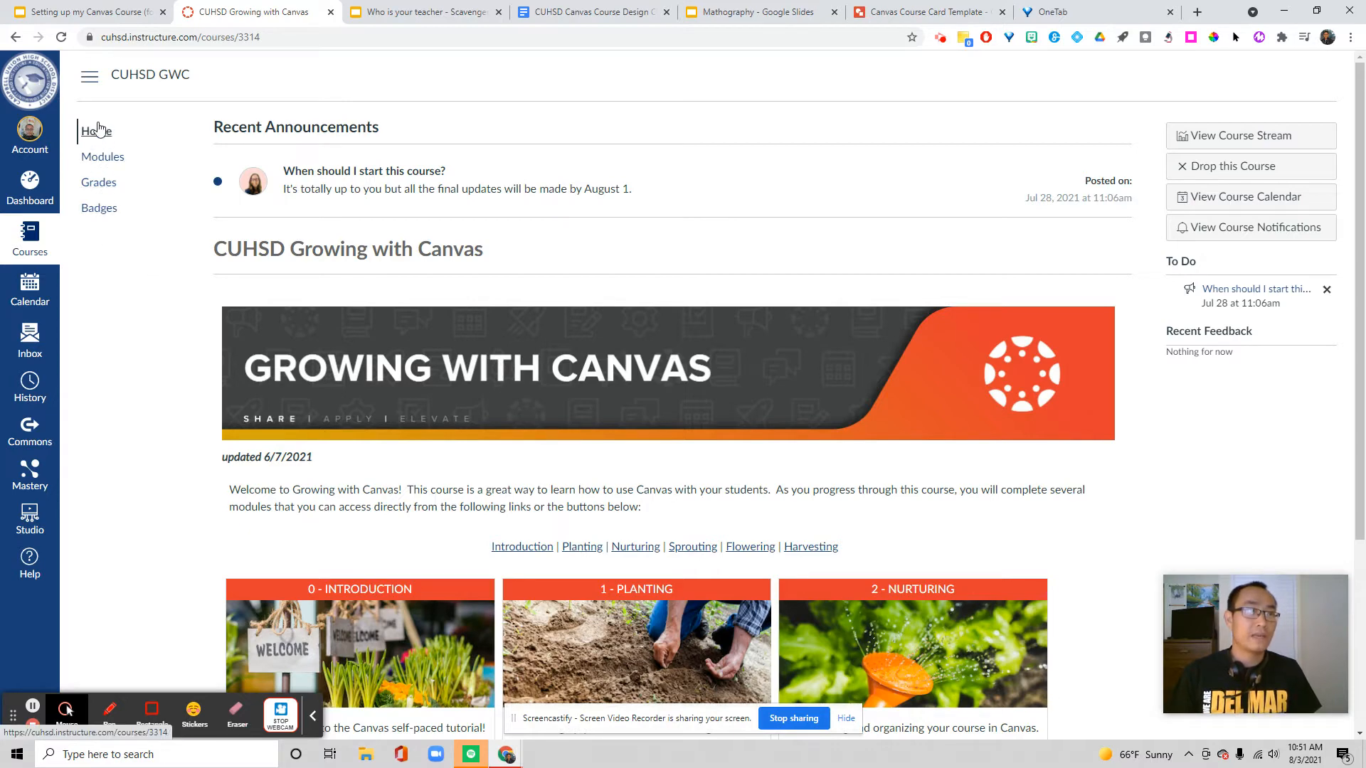
Open the course's module list and examine the modules from Introduction through Harvesting
left_click(102, 157)
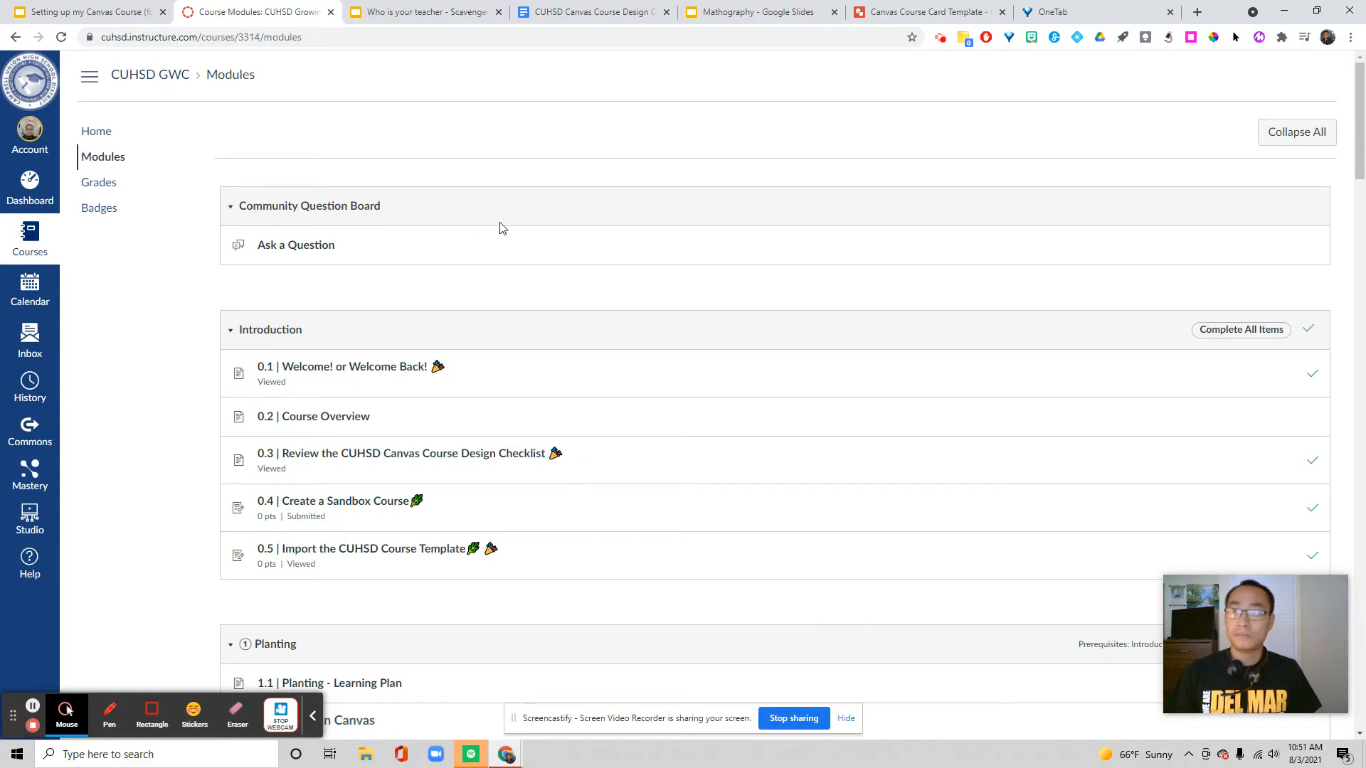
scroll(640, 213, "down", 3)
scroll(683, 217, "up", 3)
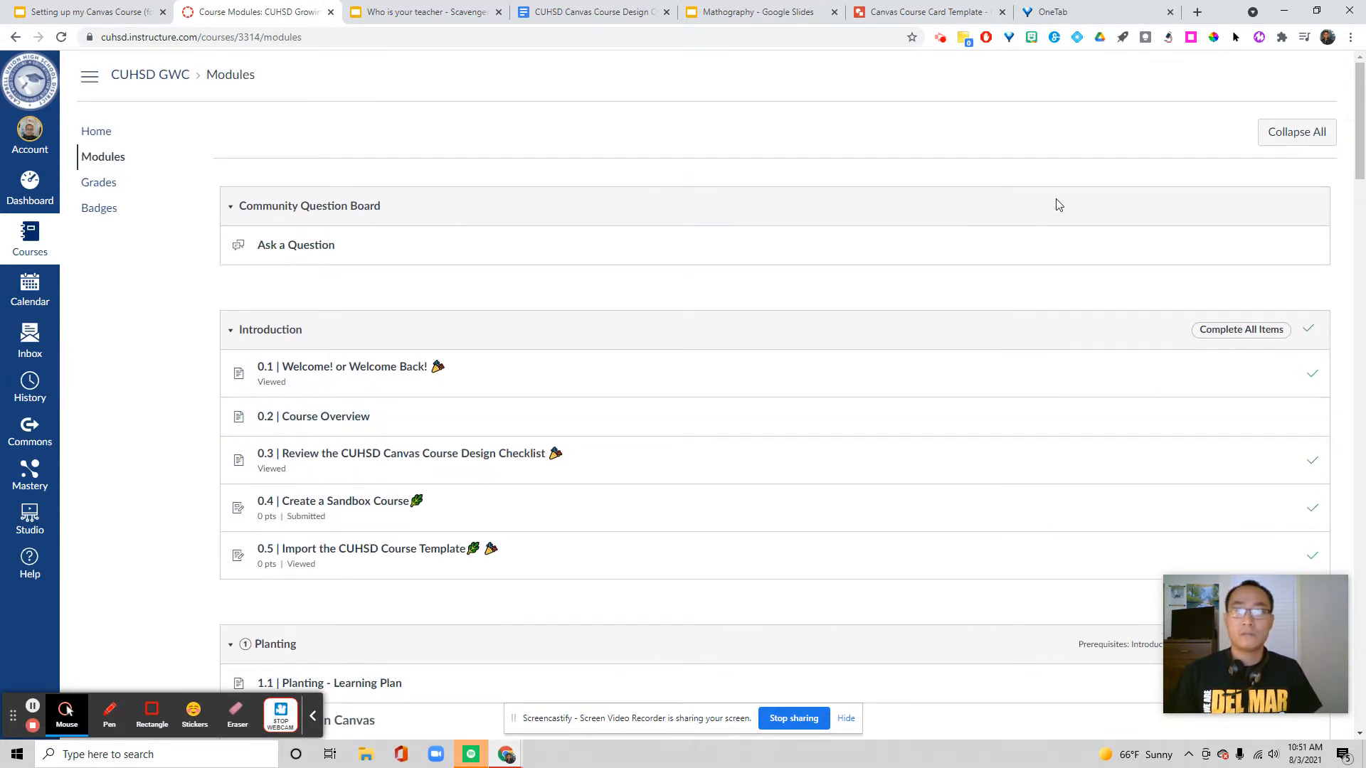
scroll(1056, 204, "down", 12)
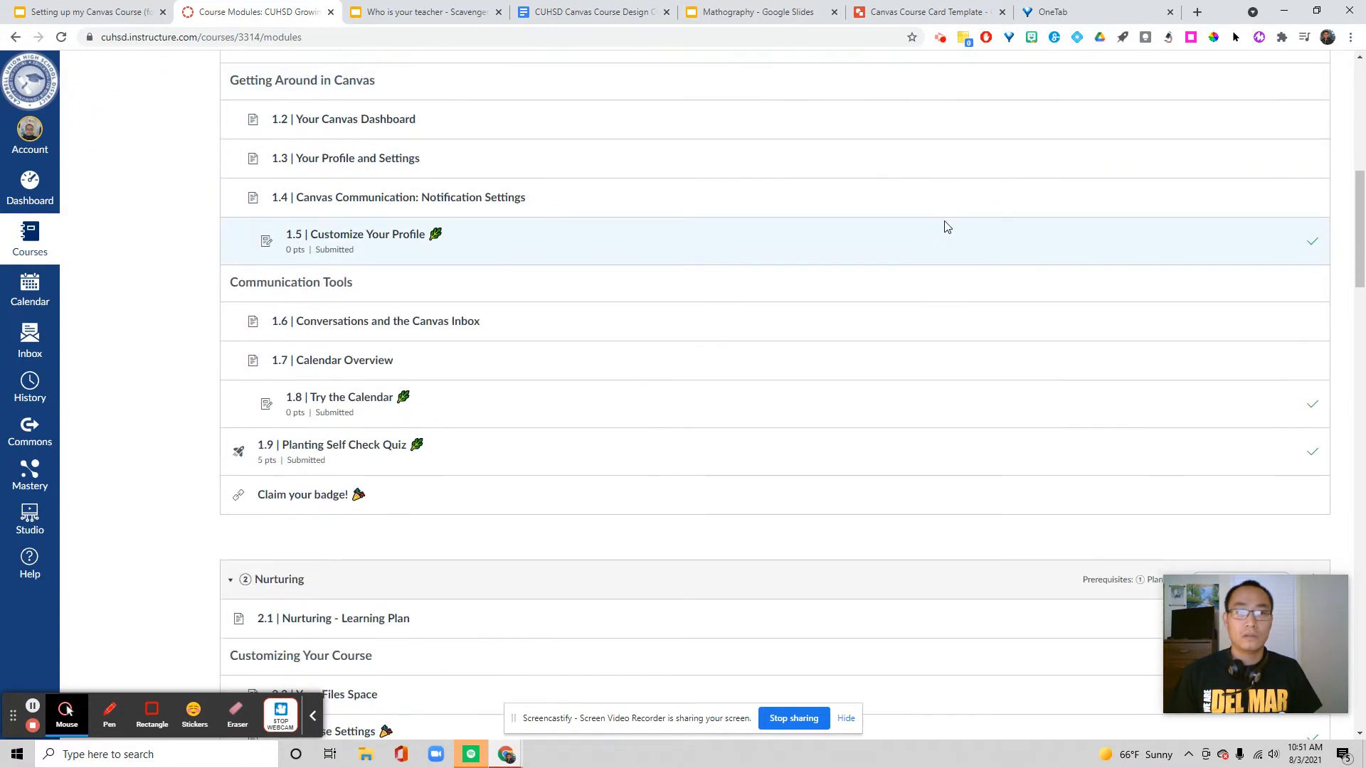
scroll(976, 257, "down", 6)
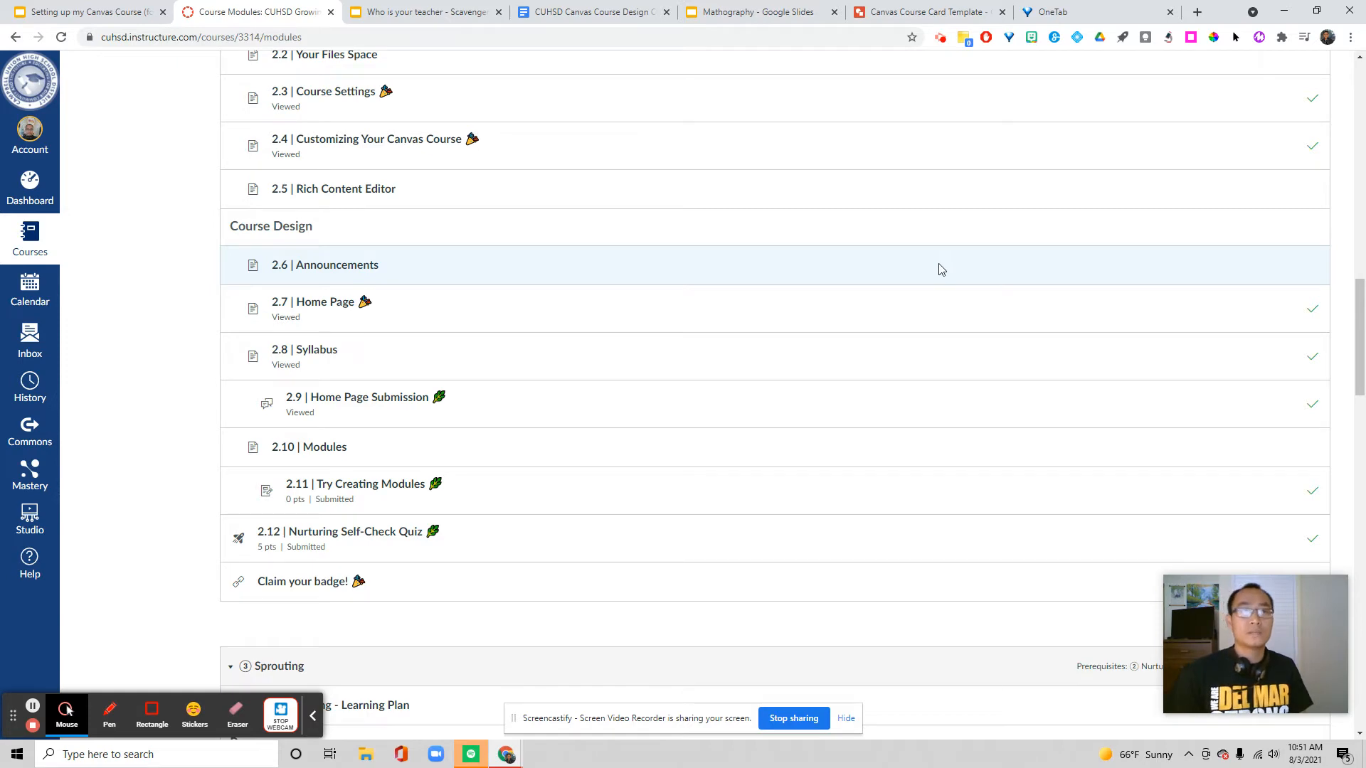
scroll(802, 313, "down", 6)
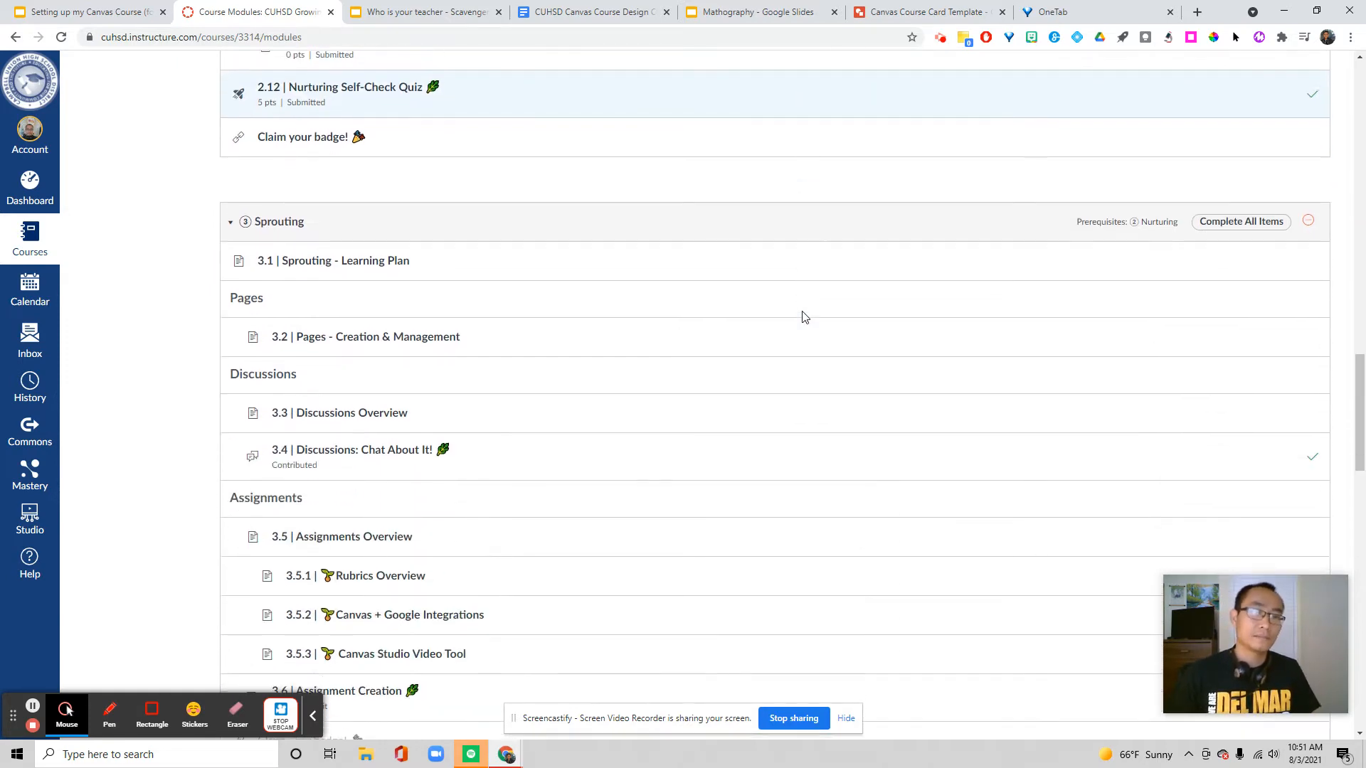
scroll(802, 316, "down", 12)
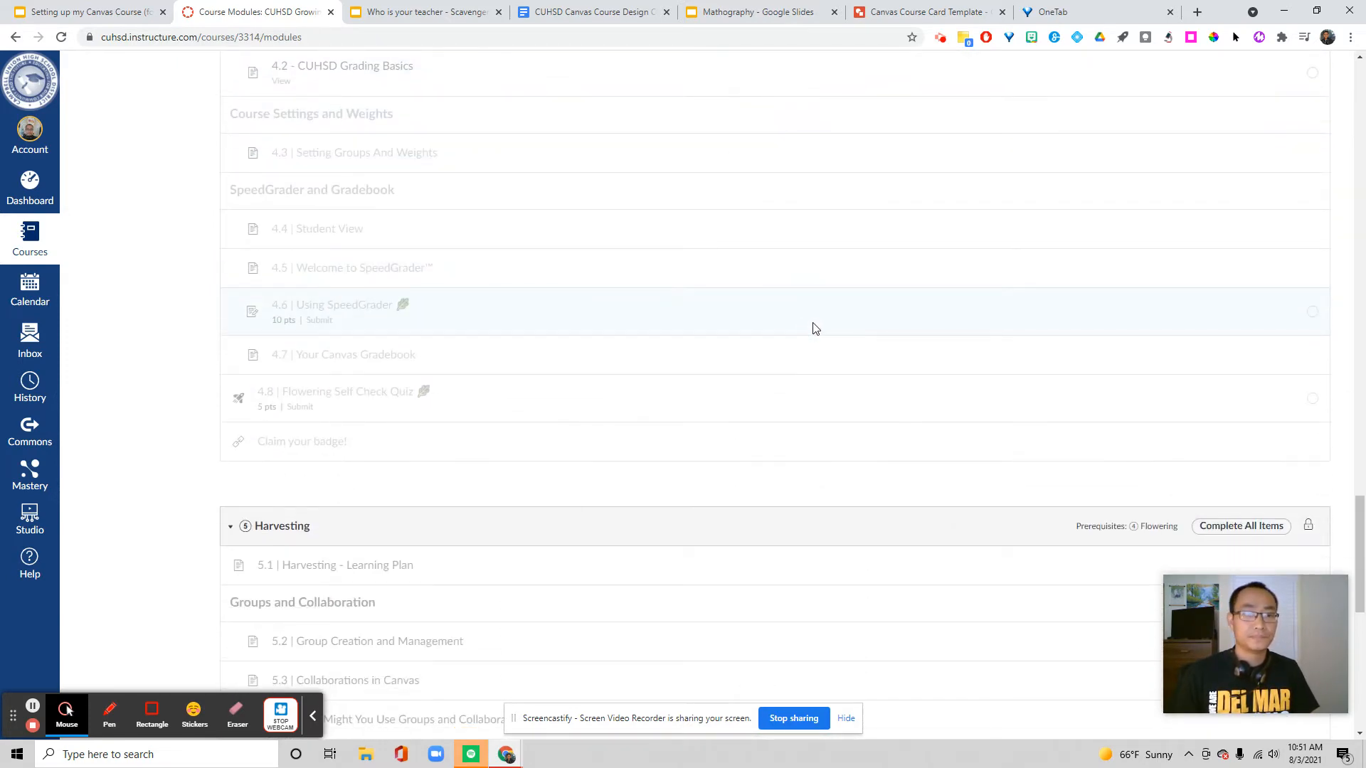
scroll(815, 328, "down", 10)
scroll(819, 353, "up", 10)
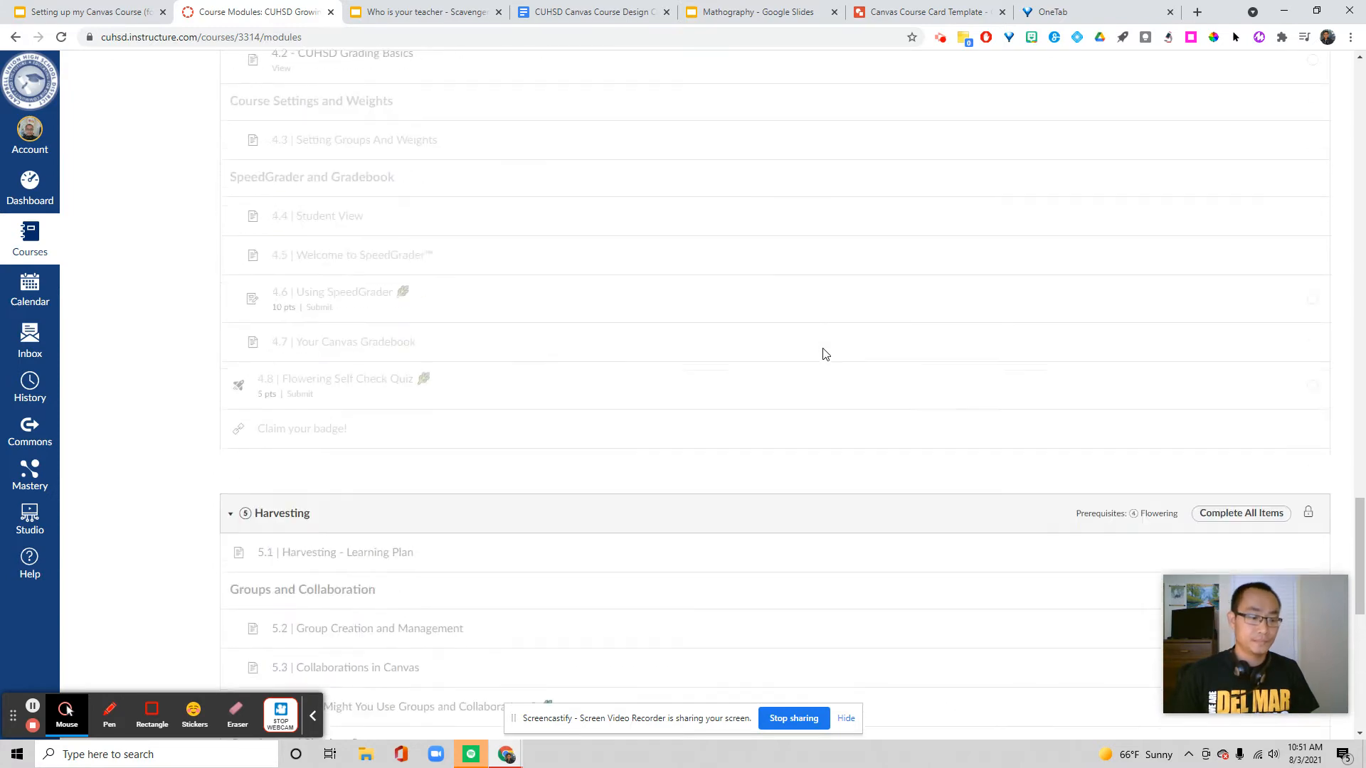
scroll(825, 354, "up", 13)
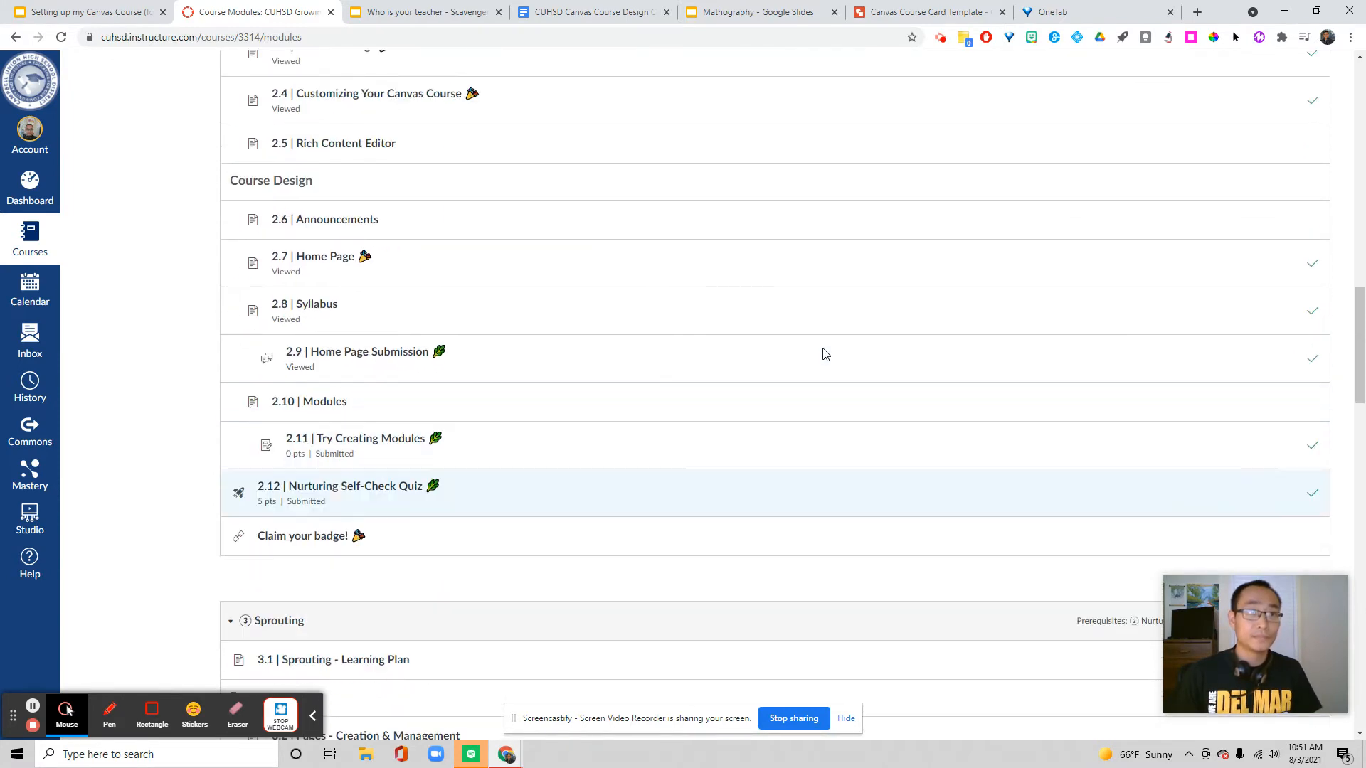
scroll(825, 353, "up", 20)
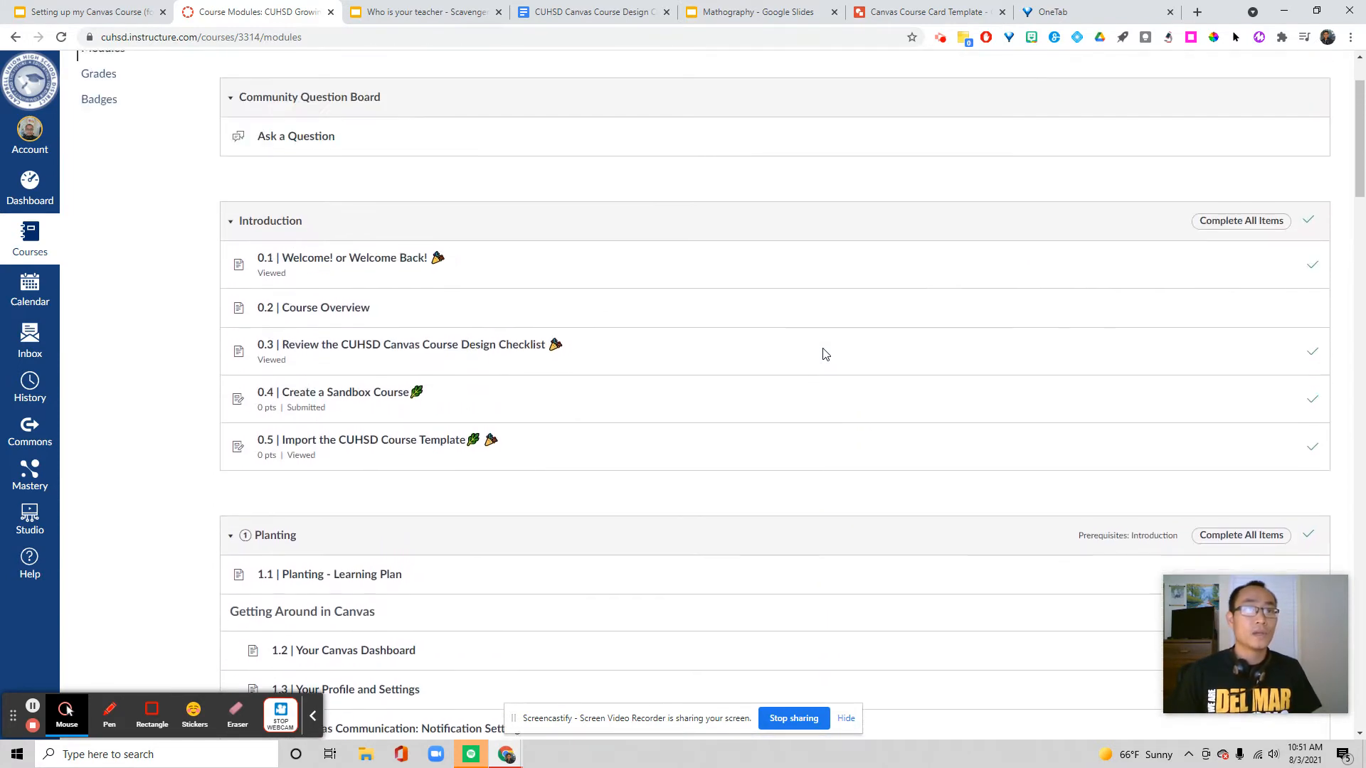
Open the "0.3 | Review the CUHSD Canvas Course Design Checklist" page from the Introduction module
scroll(820, 350, "up", 1)
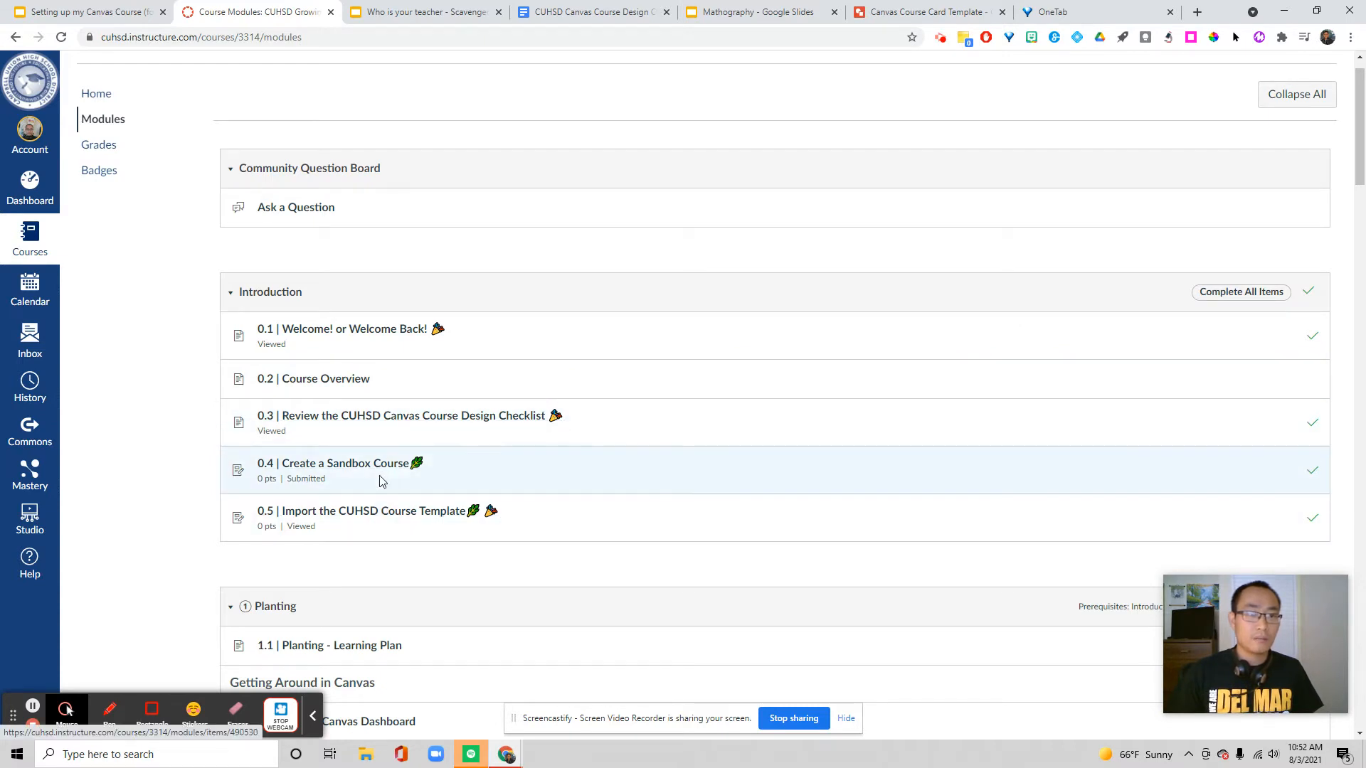
left_click(350, 417)
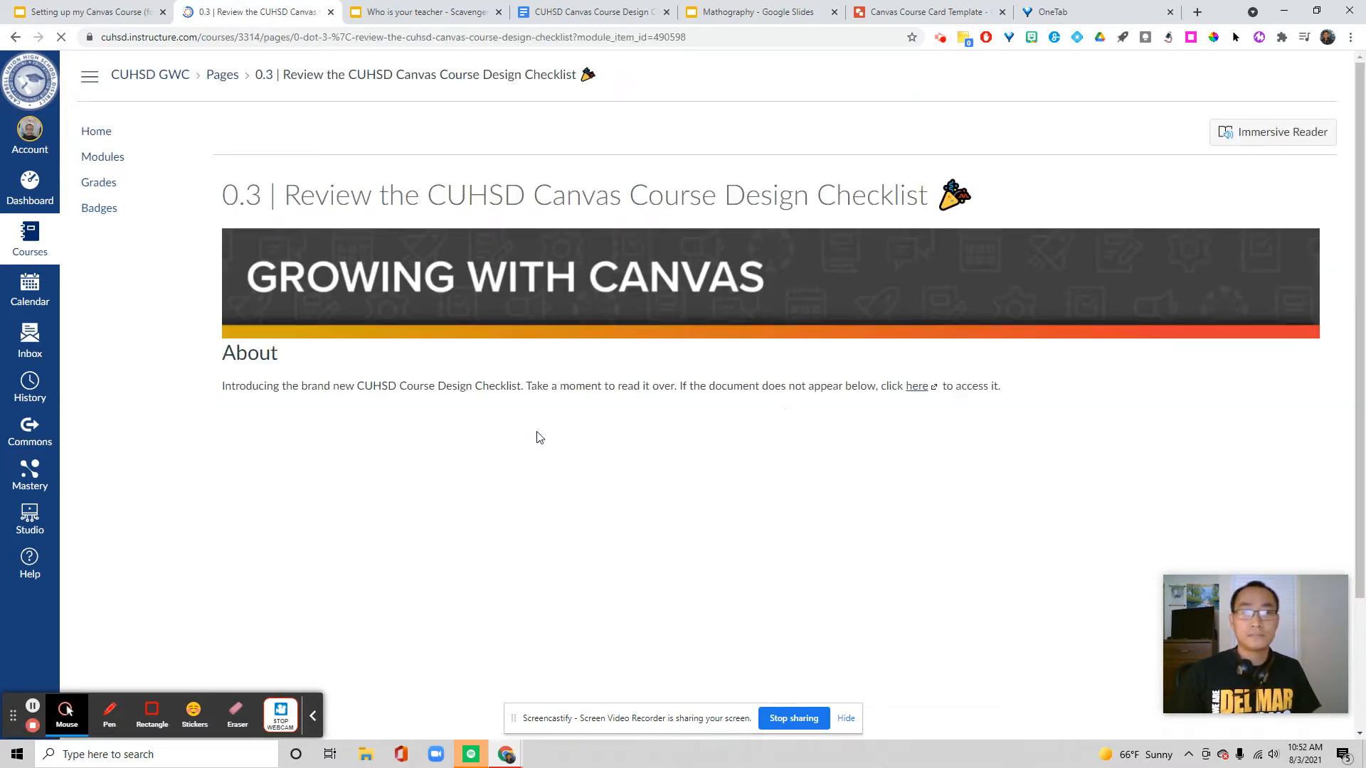
scroll(537, 437, "down", 2)
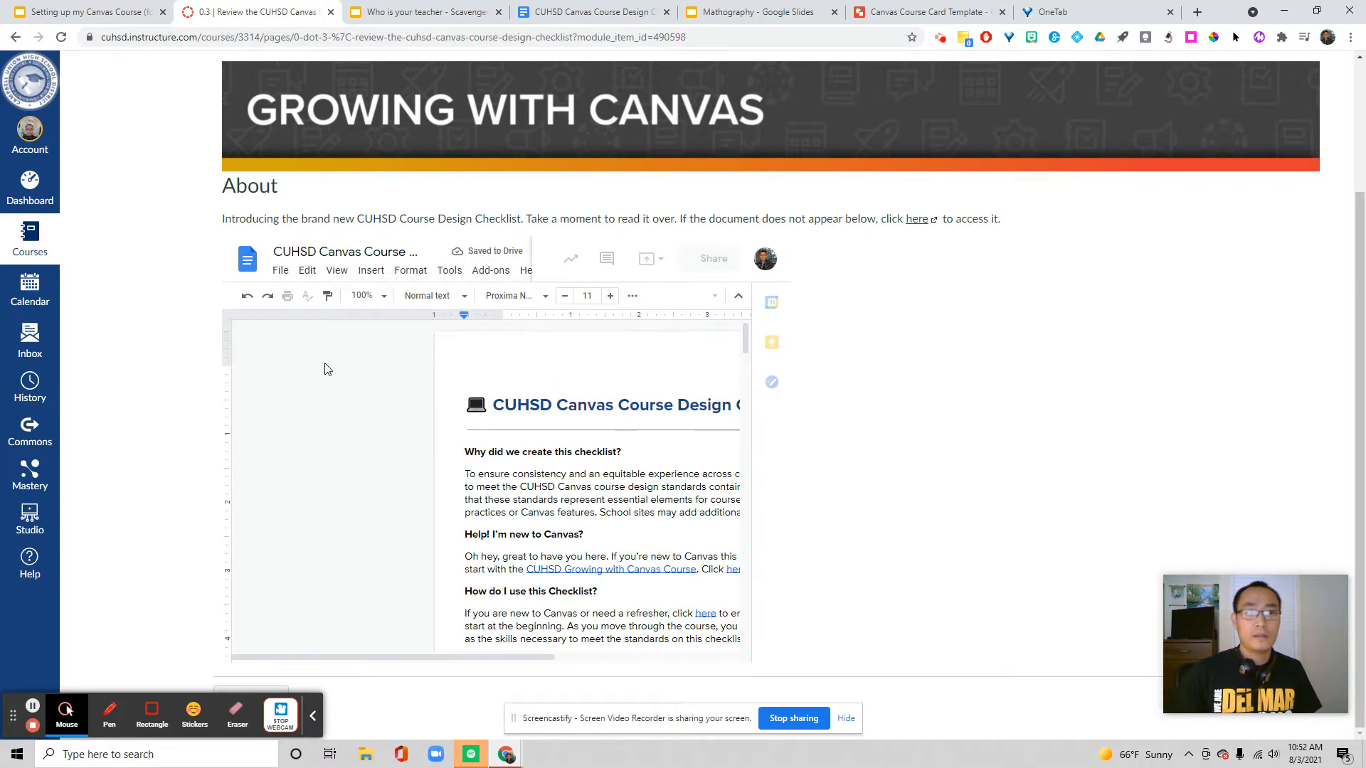
Make a copy of the embedded checklist document named "TD's CUHSD Canvas Course Design Checklist" and look through the copy
left_click(306, 271)
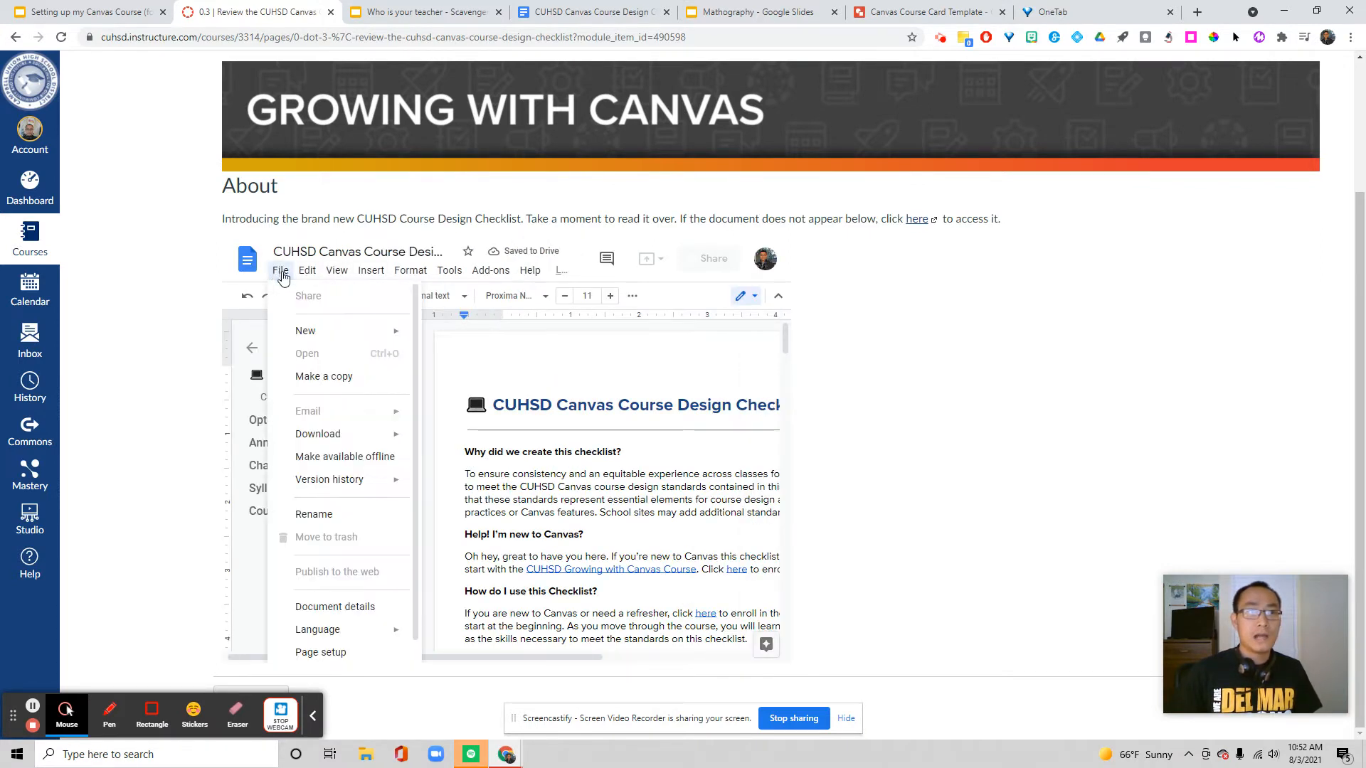
mouse_move(280, 271)
left_click(334, 371)
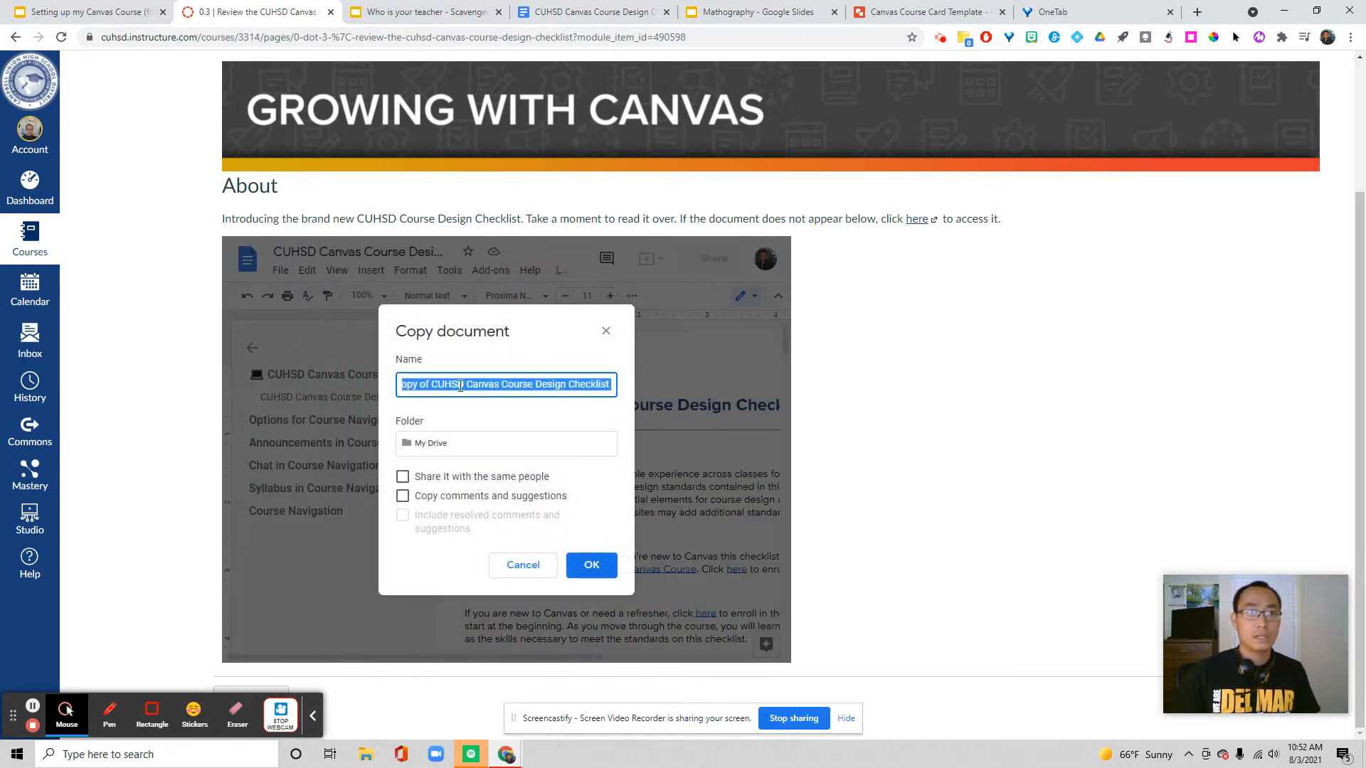
double_click(419, 387)
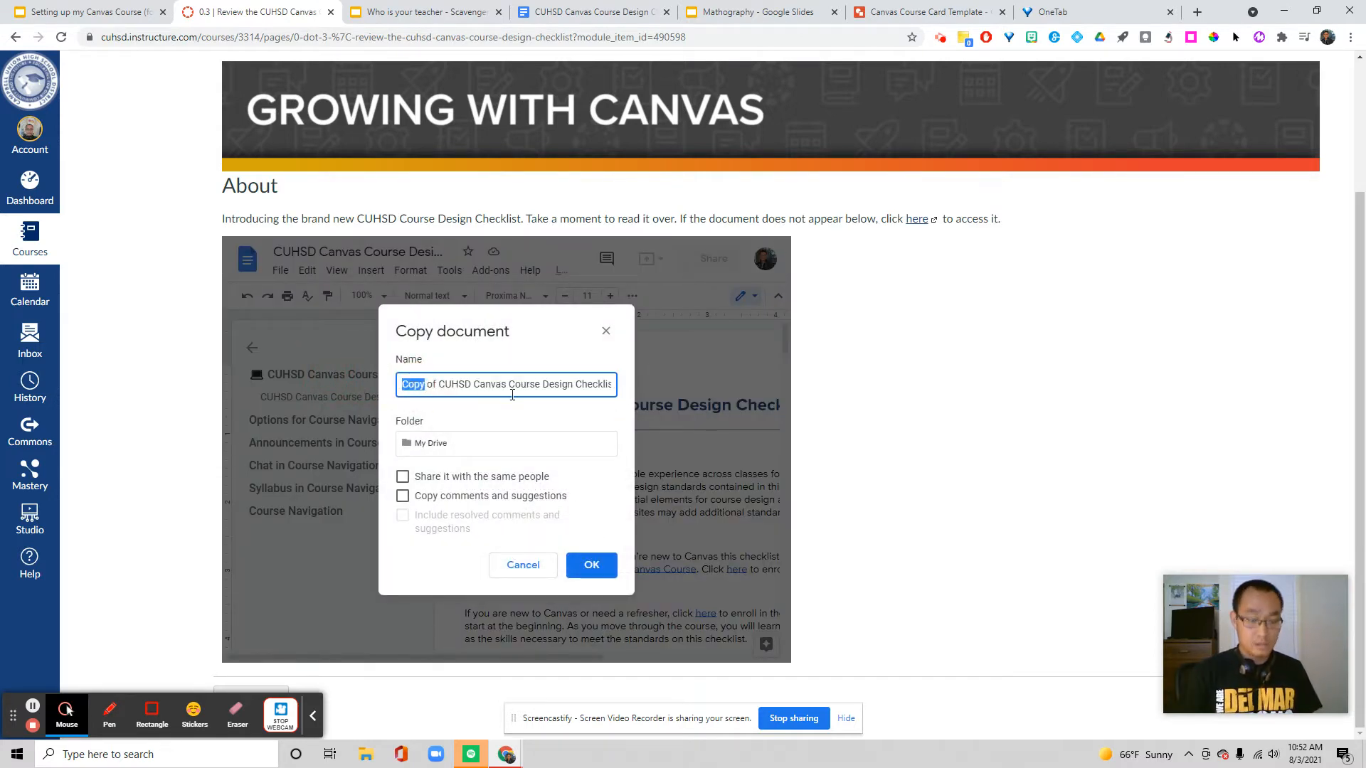
key("Left")
key("ctrl+shift+Right")
key("ctrl+shift+Right")
type("TD")
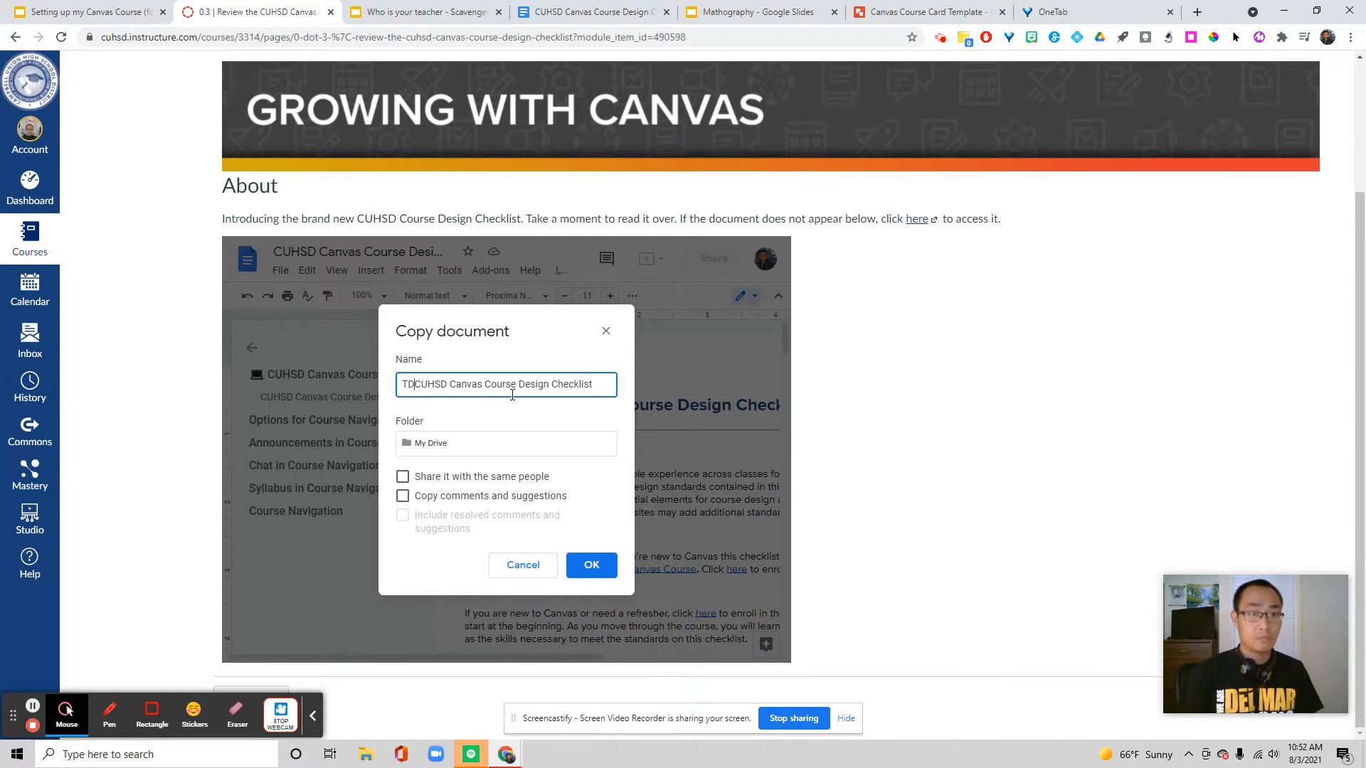
key("Return")
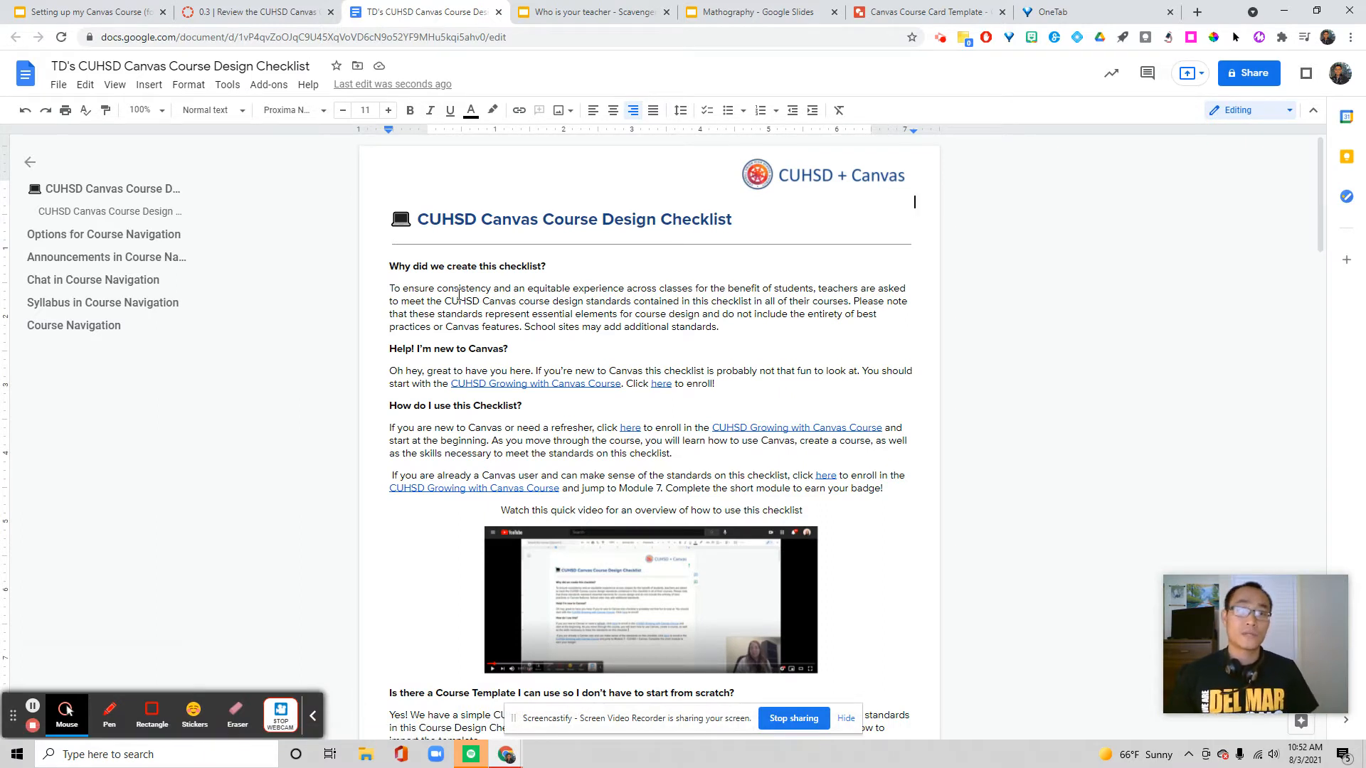
left_click(311, 714)
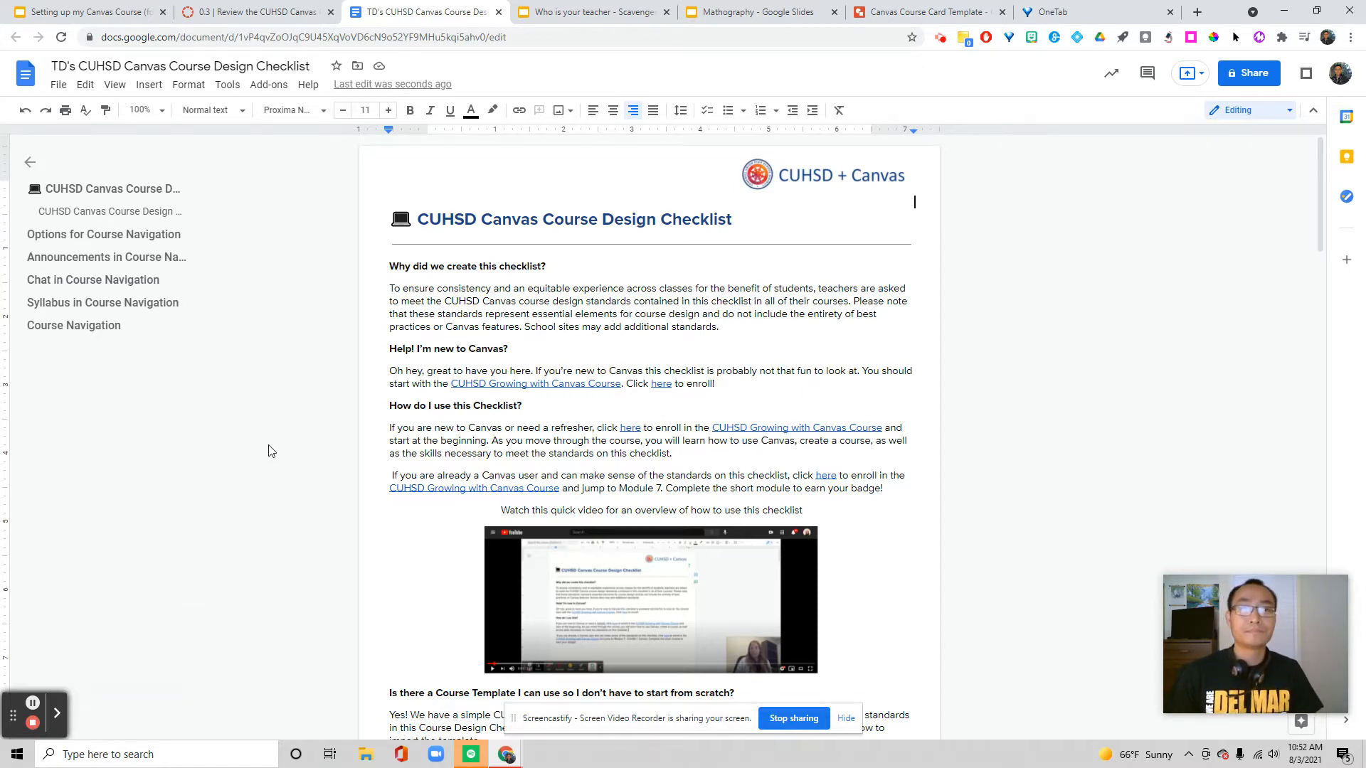
scroll(479, 408, "down", 2)
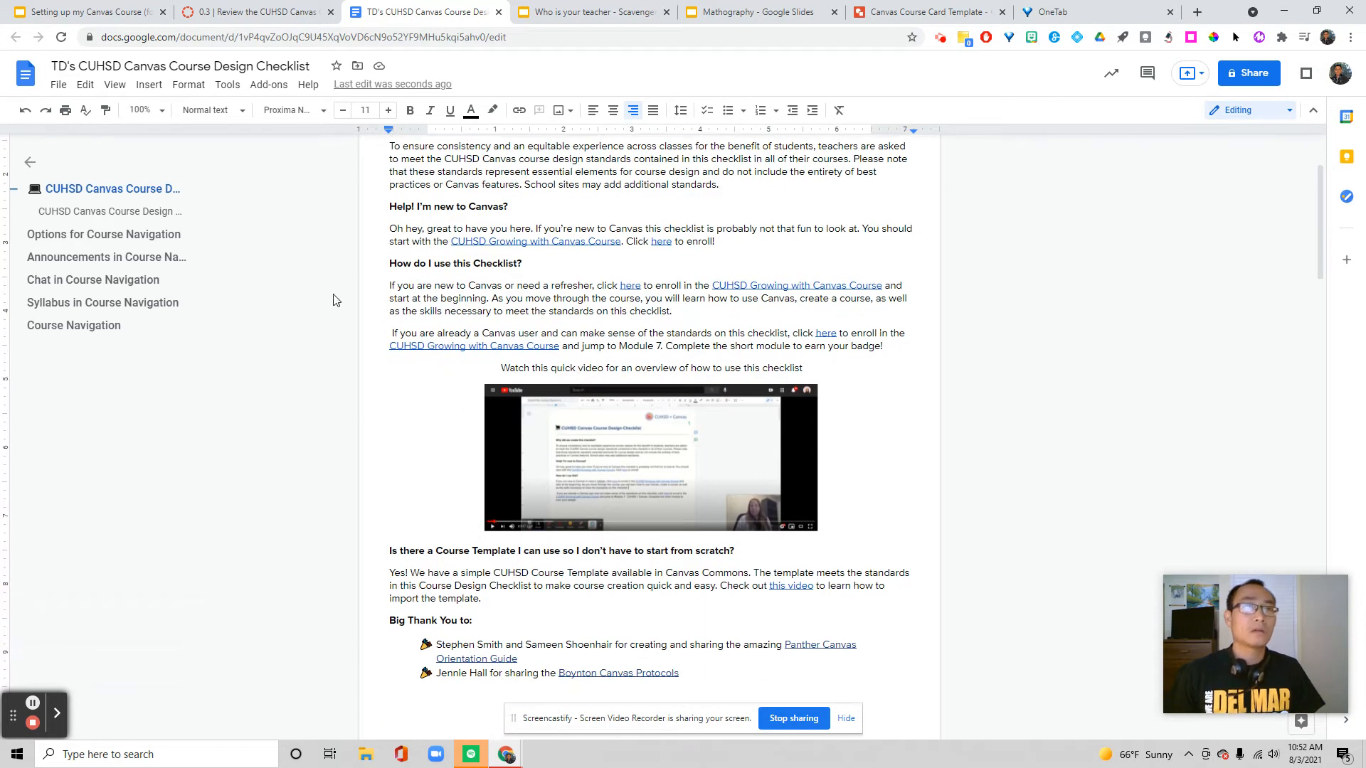
Return to the Canvas checklist page and open the CUHSD Canvas Resources course from the course list
left_click(270, 11)
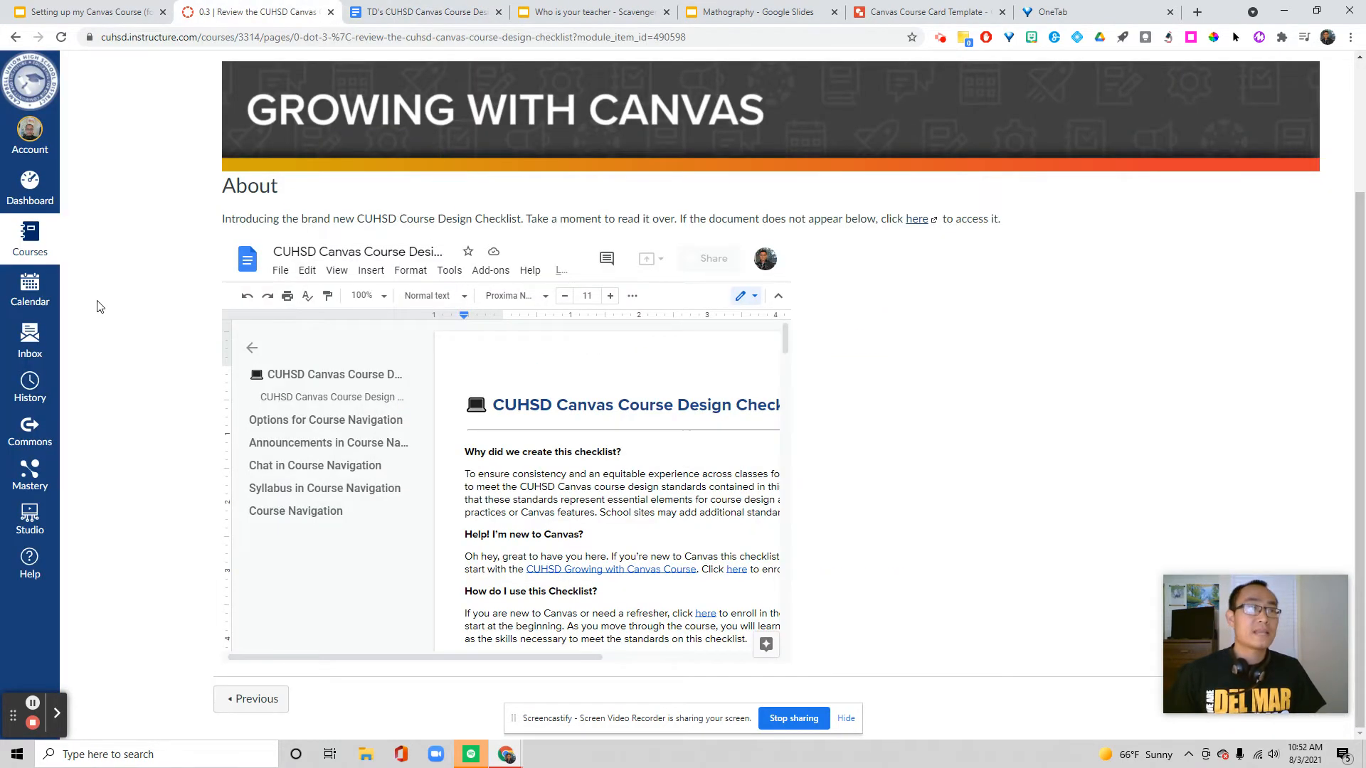
left_click(29, 238)
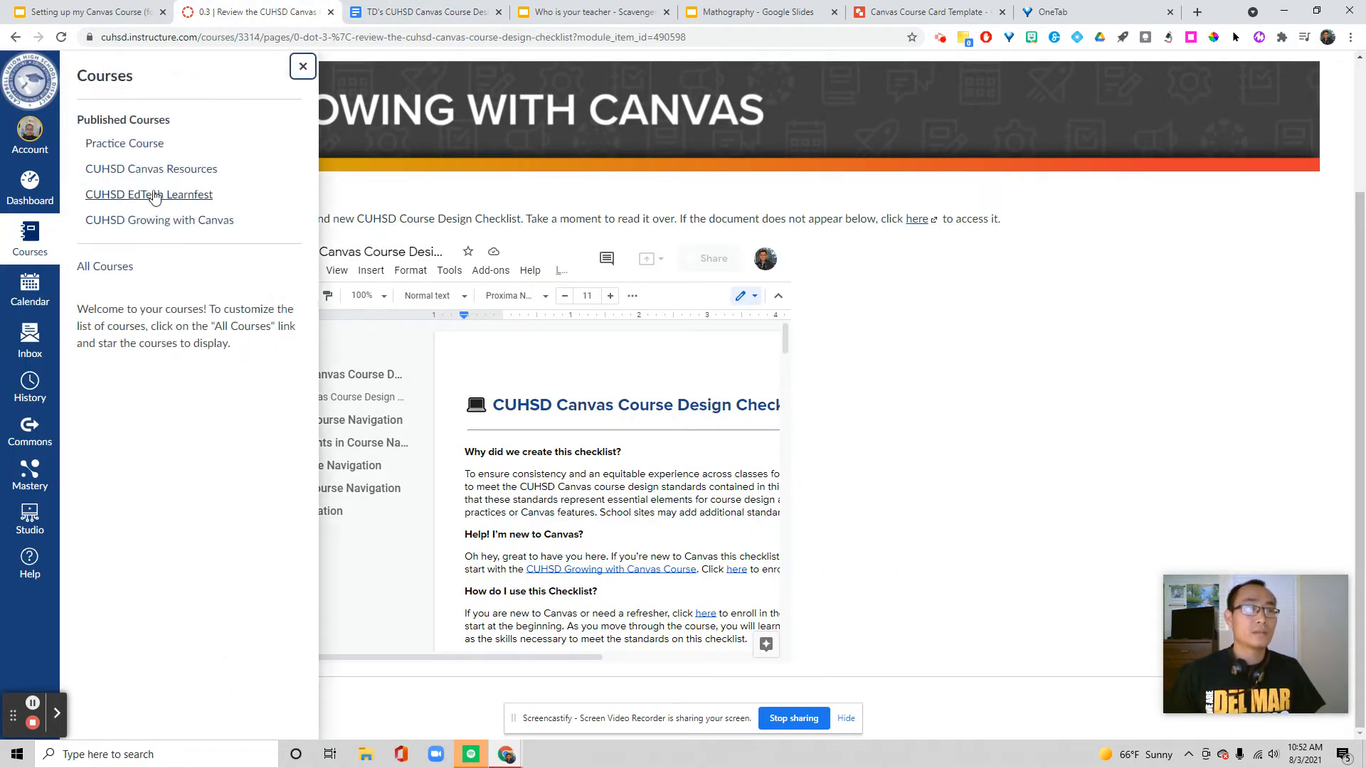
left_click(167, 172)
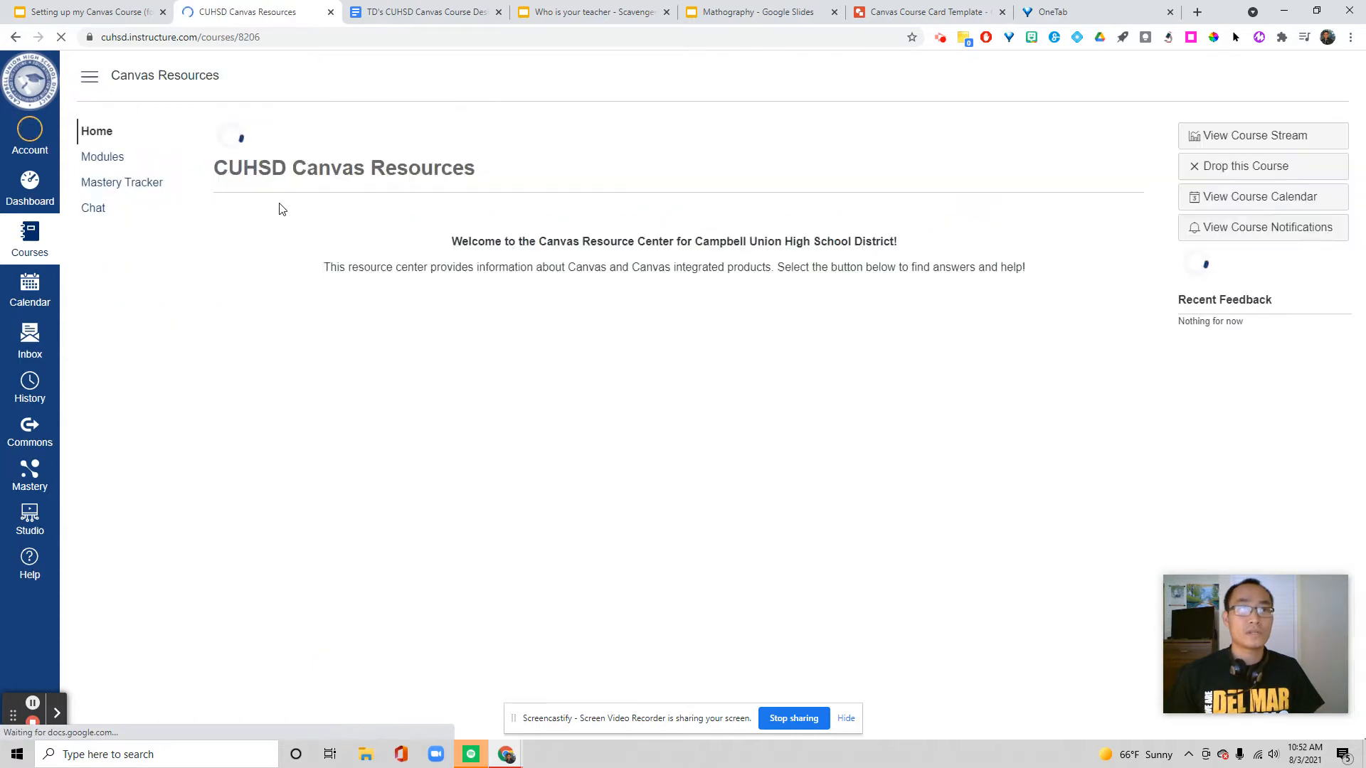
Open the Canvas Resources course's module list and look through its resources
left_click(118, 163)
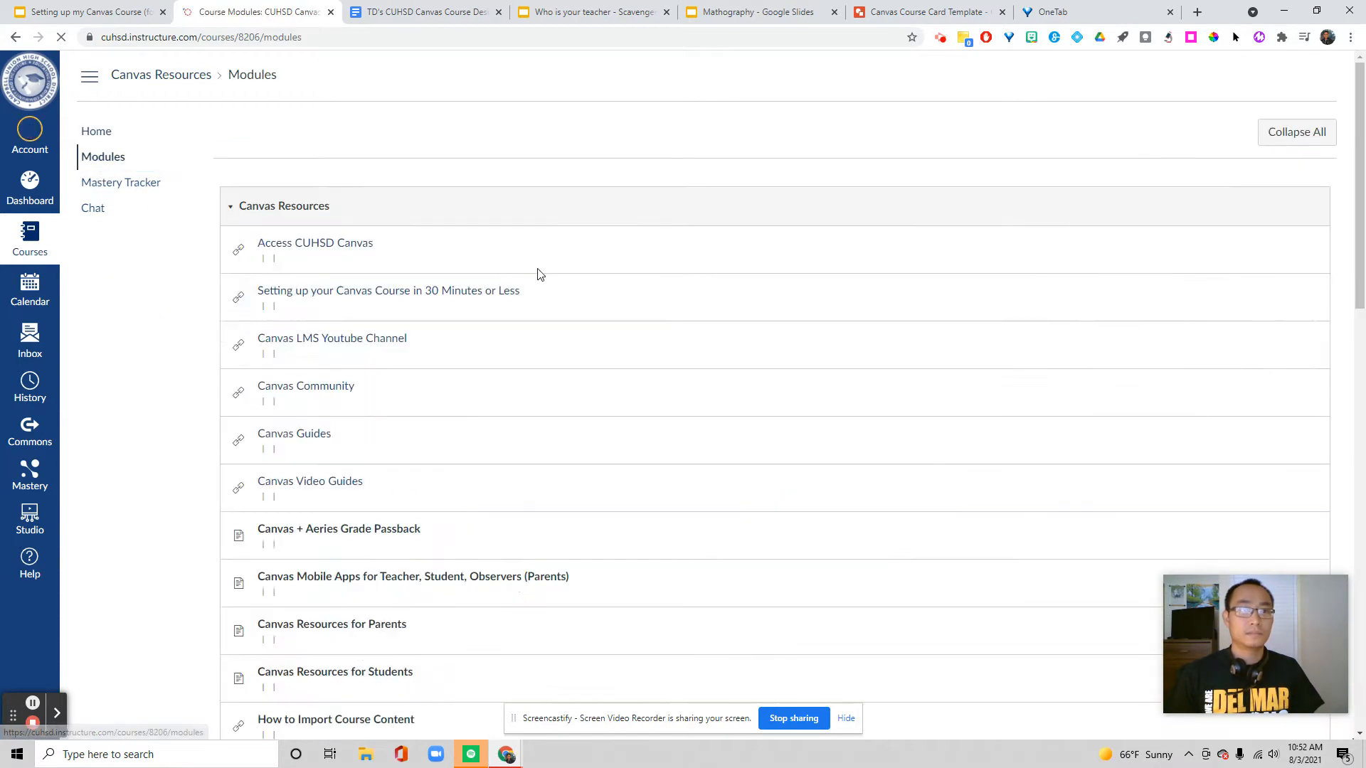
scroll(508, 288, "down", 4)
scroll(509, 287, "up", 4)
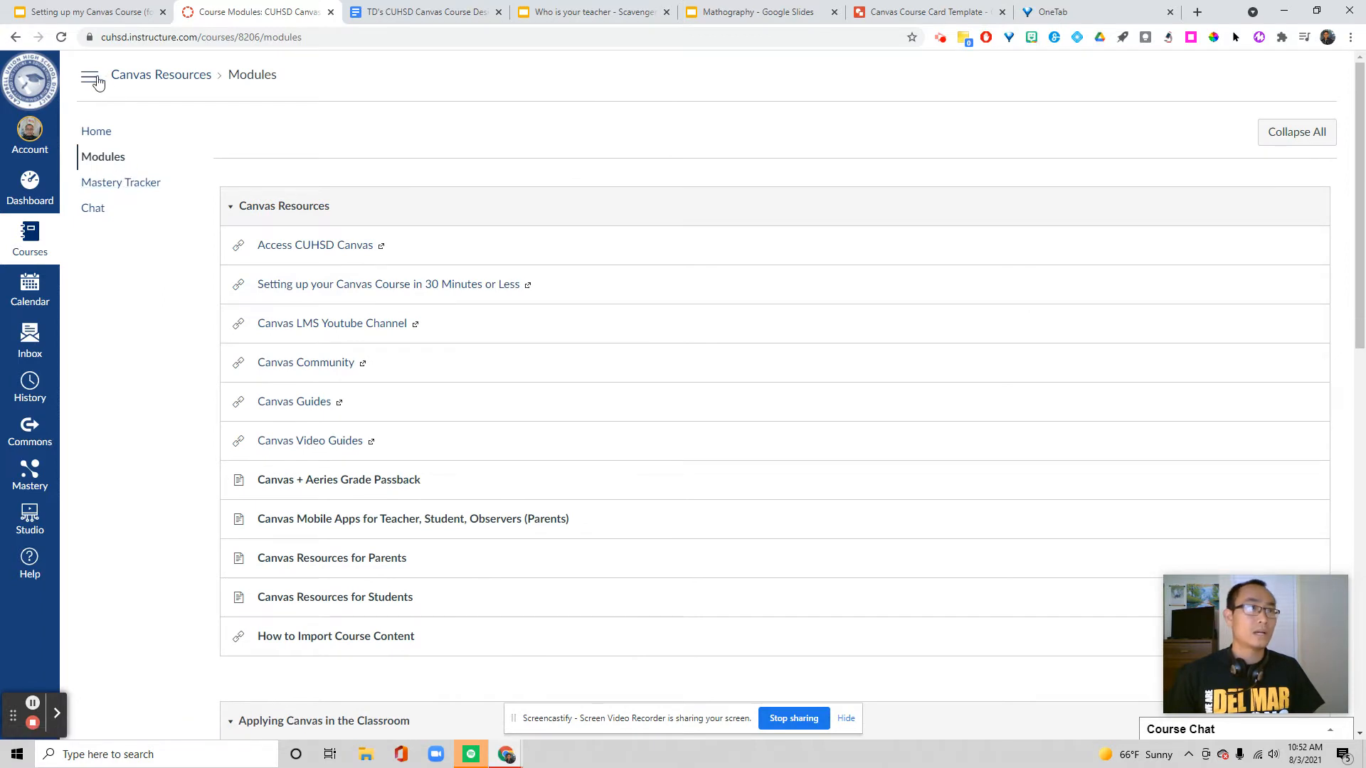
Go back to the dashboard and open the module list of the CUHSD Growing with Canvas course
left_click(99, 83)
left_click(34, 203)
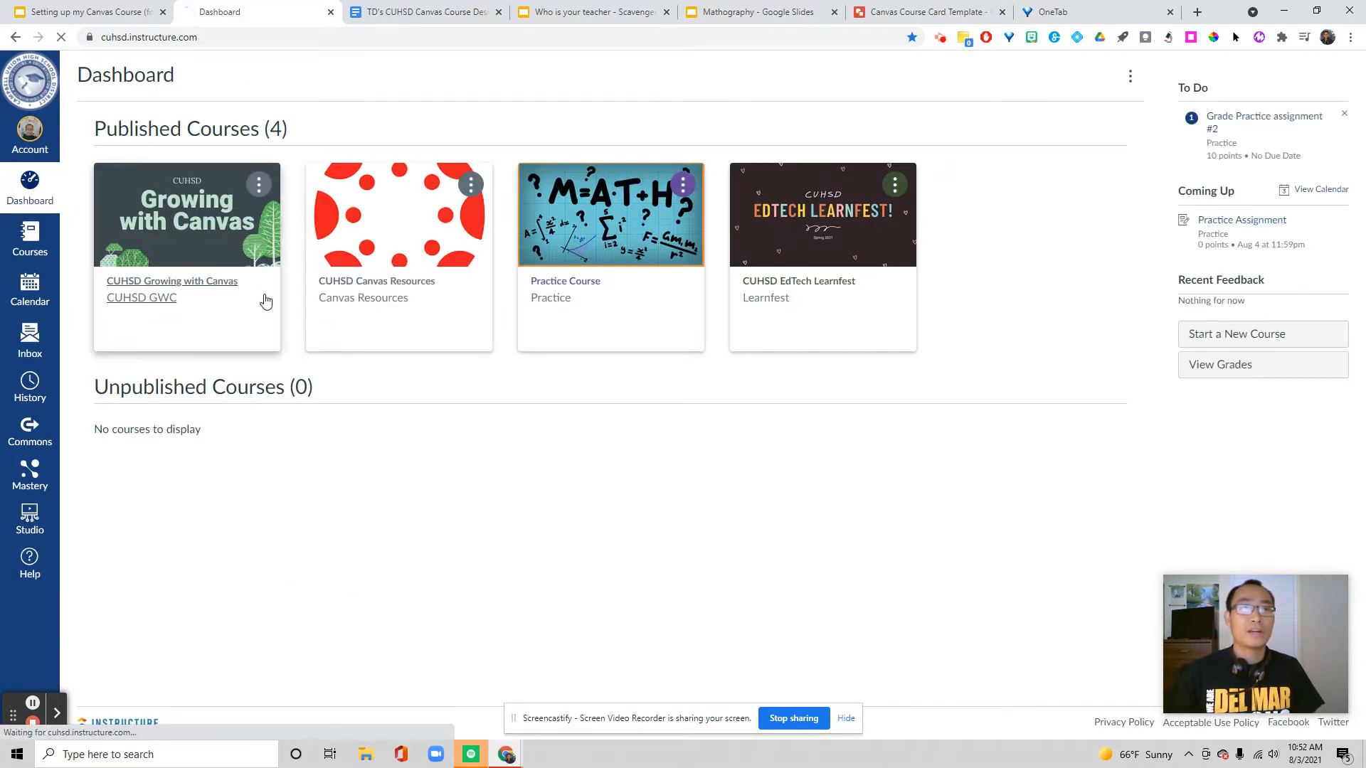
left_click(268, 302)
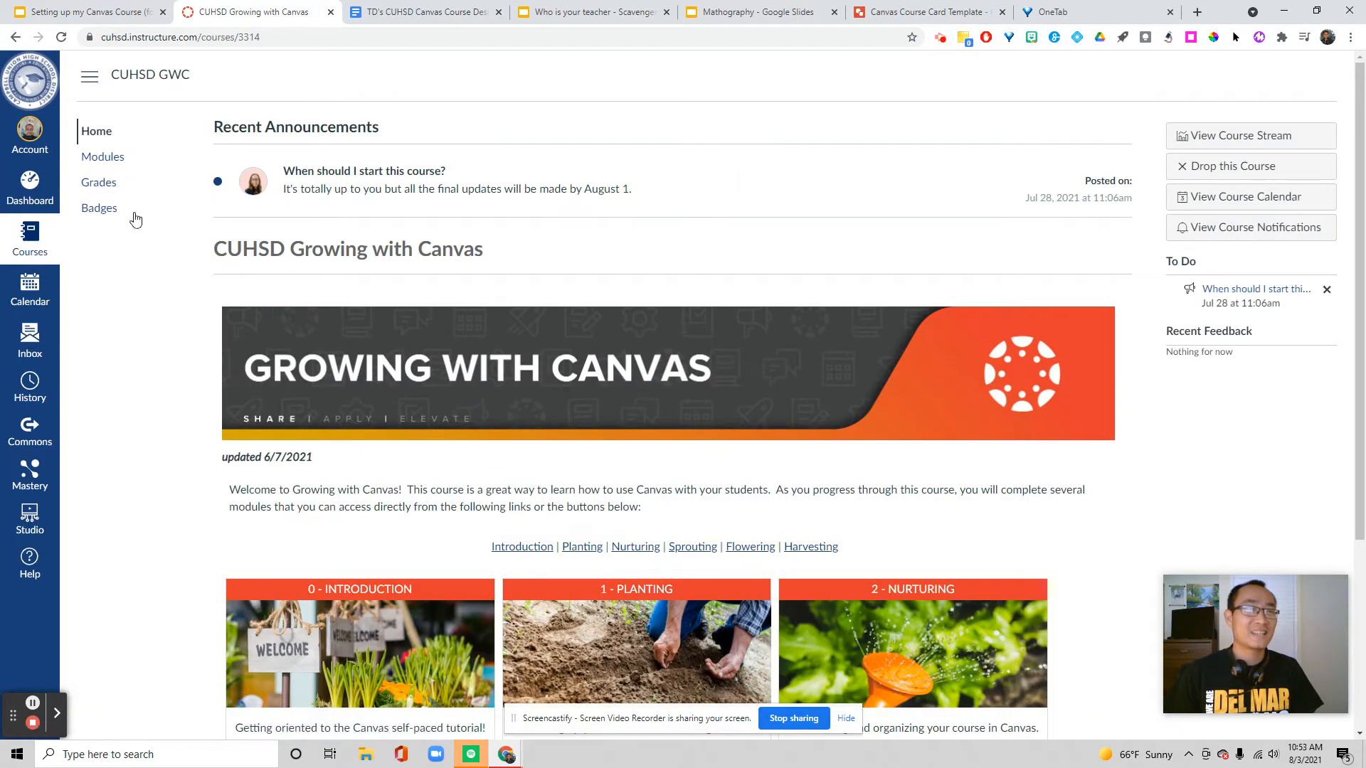
left_click(109, 162)
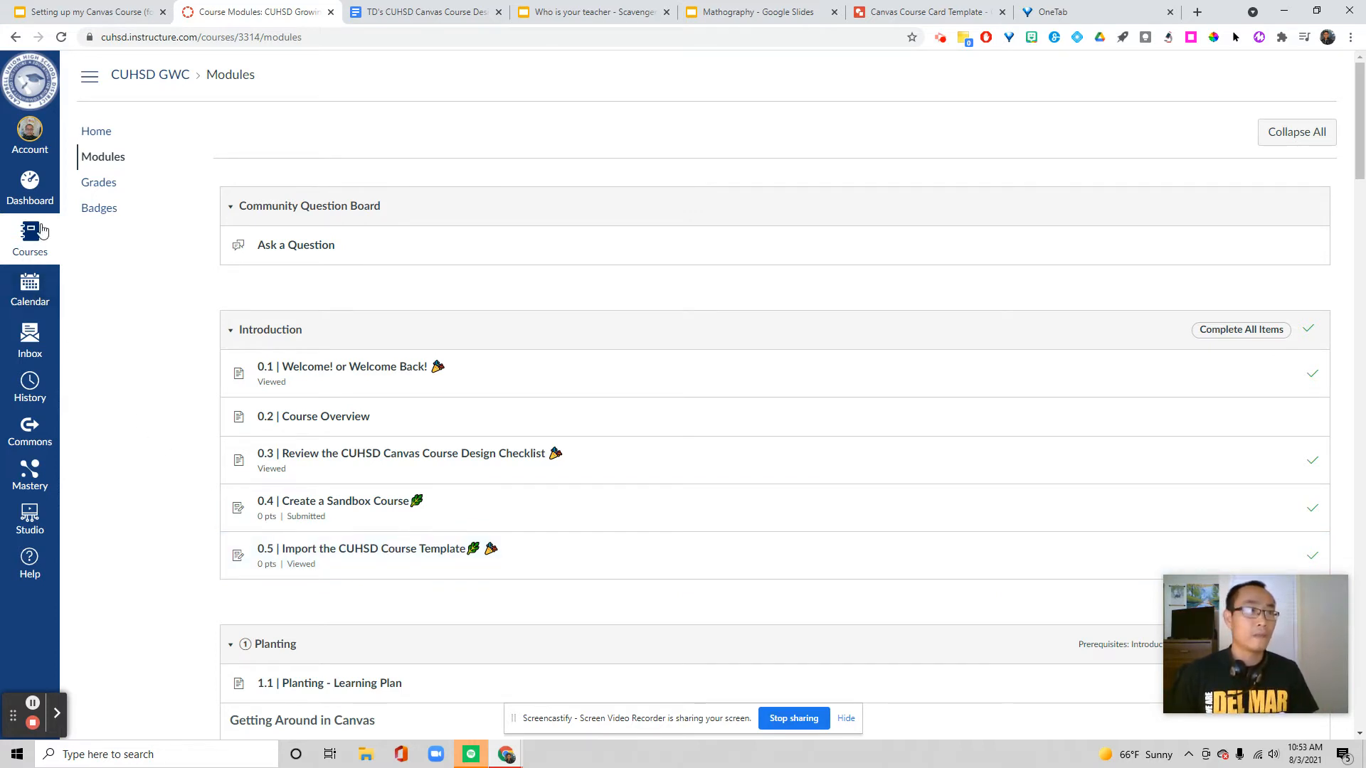
Create a new course named "Sandbox IM3" from the dashboard
left_click(27, 196)
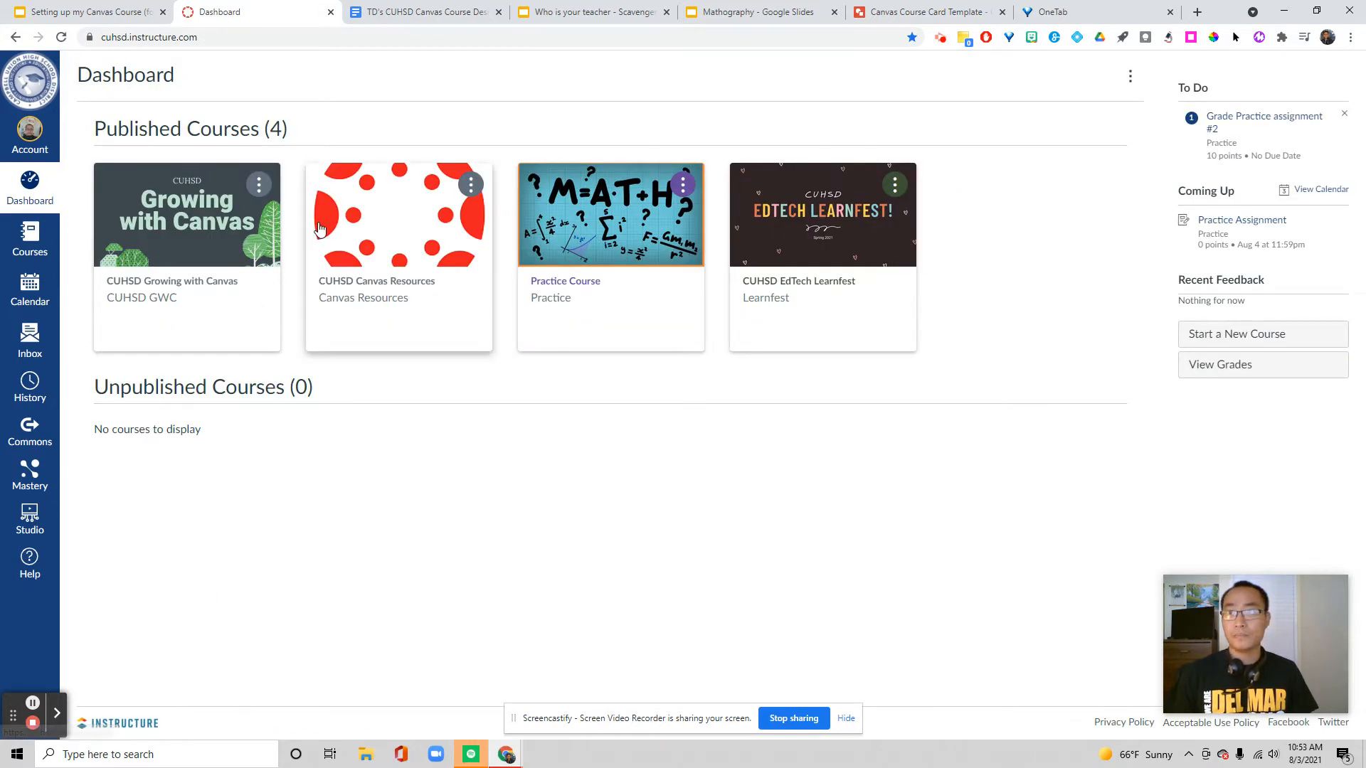
left_click(1209, 334)
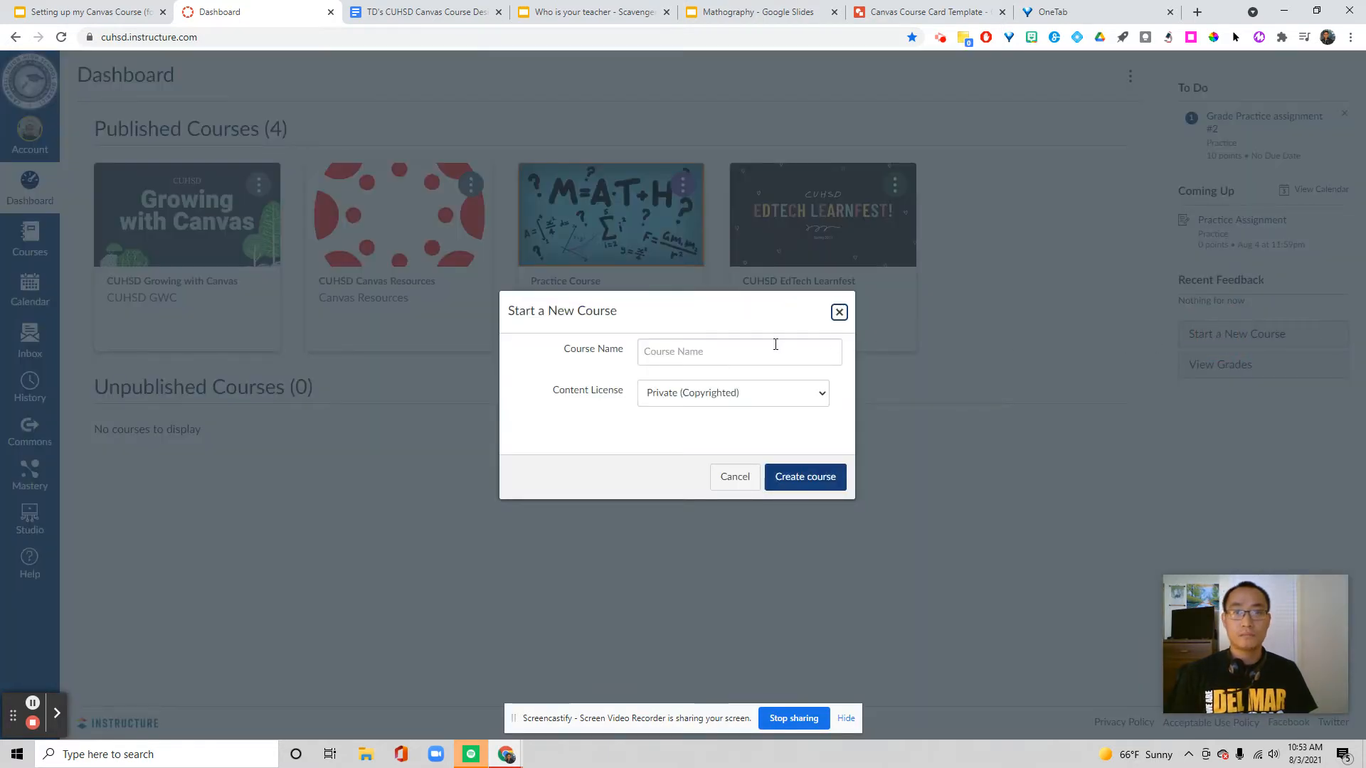
left_click(775, 348)
type("Sandbox ")
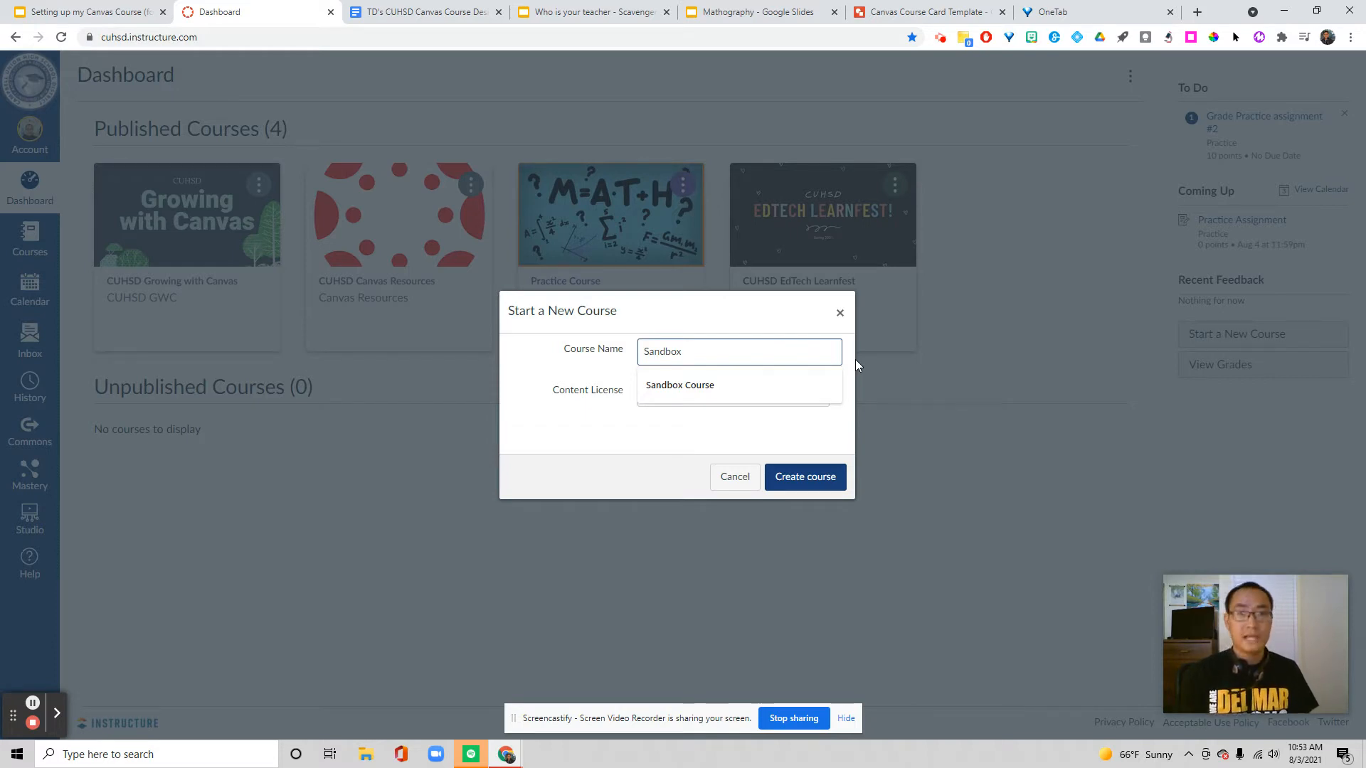
type("IM3")
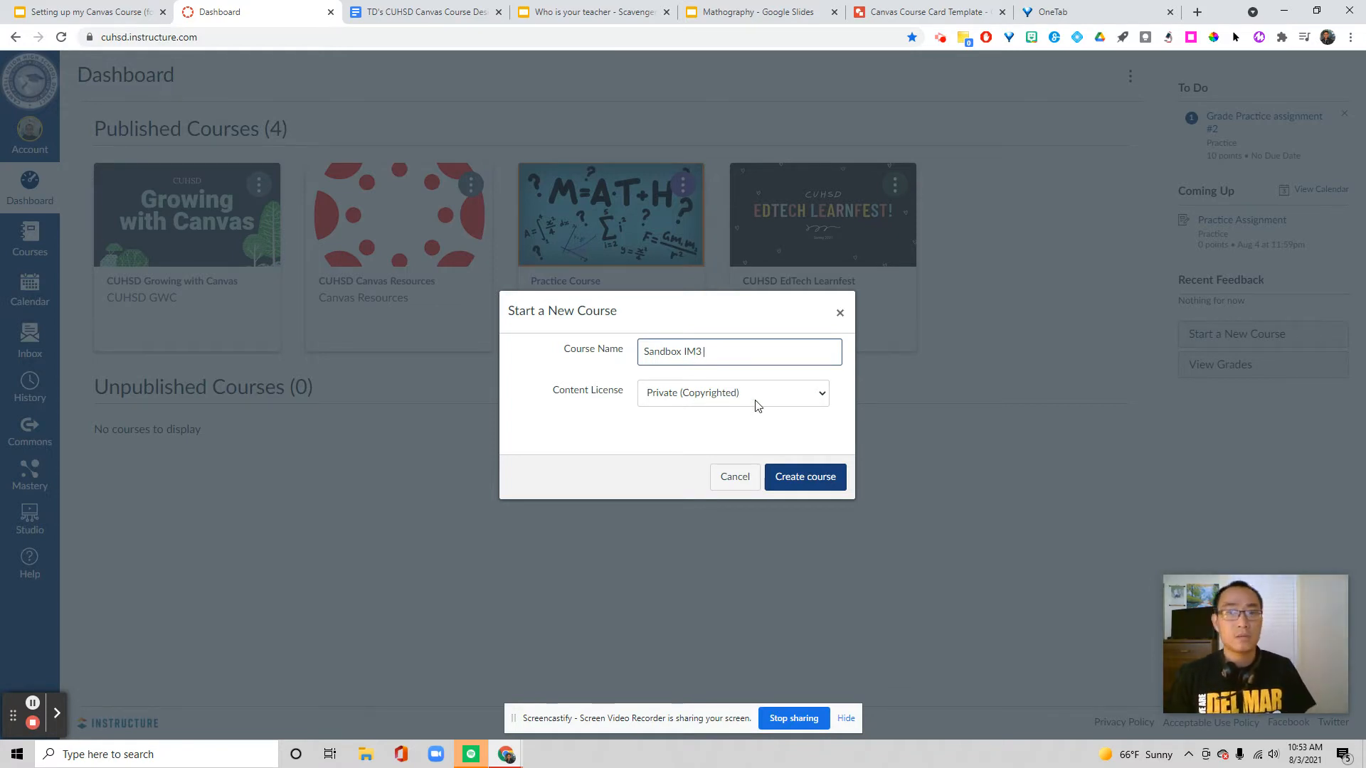
left_click(807, 477)
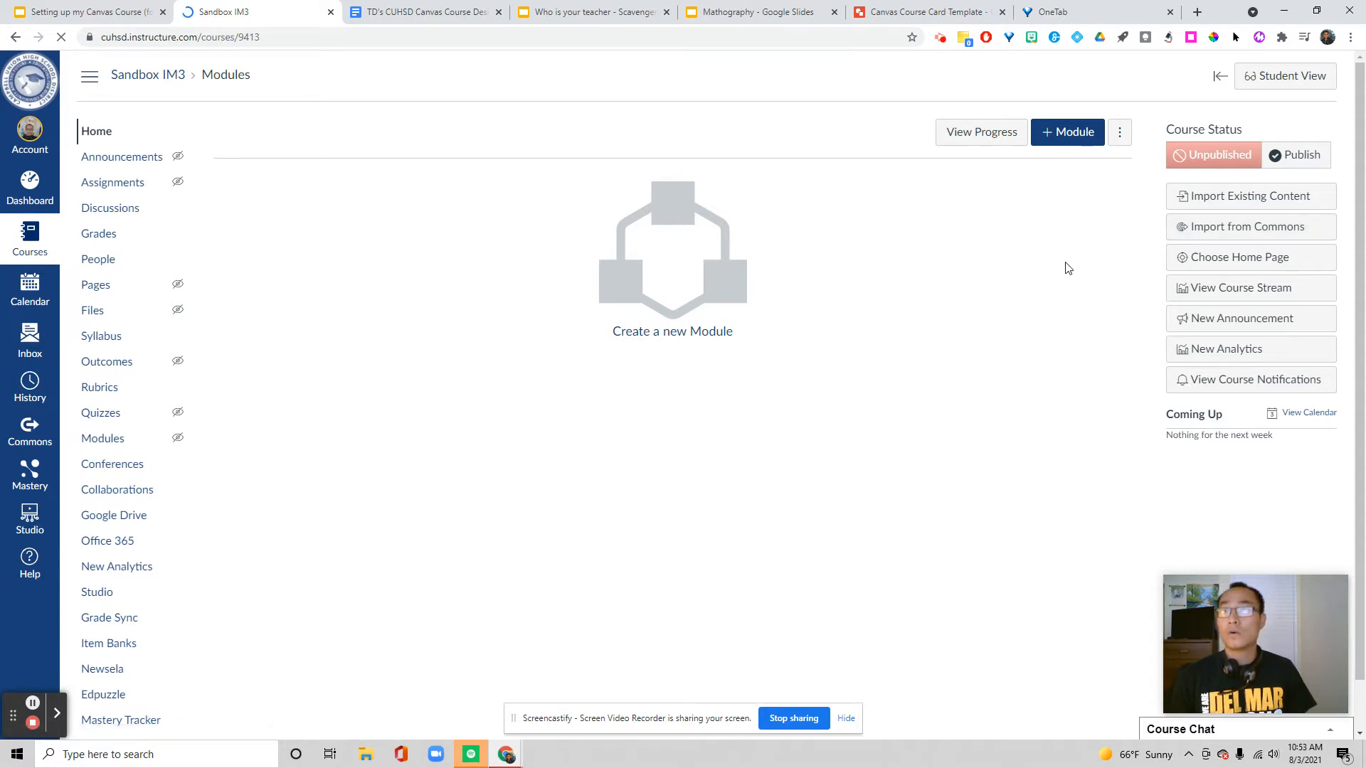
Search Commons for "CUHSD course template" from the new course and open the CUHSD Course Template
left_click(1204, 231)
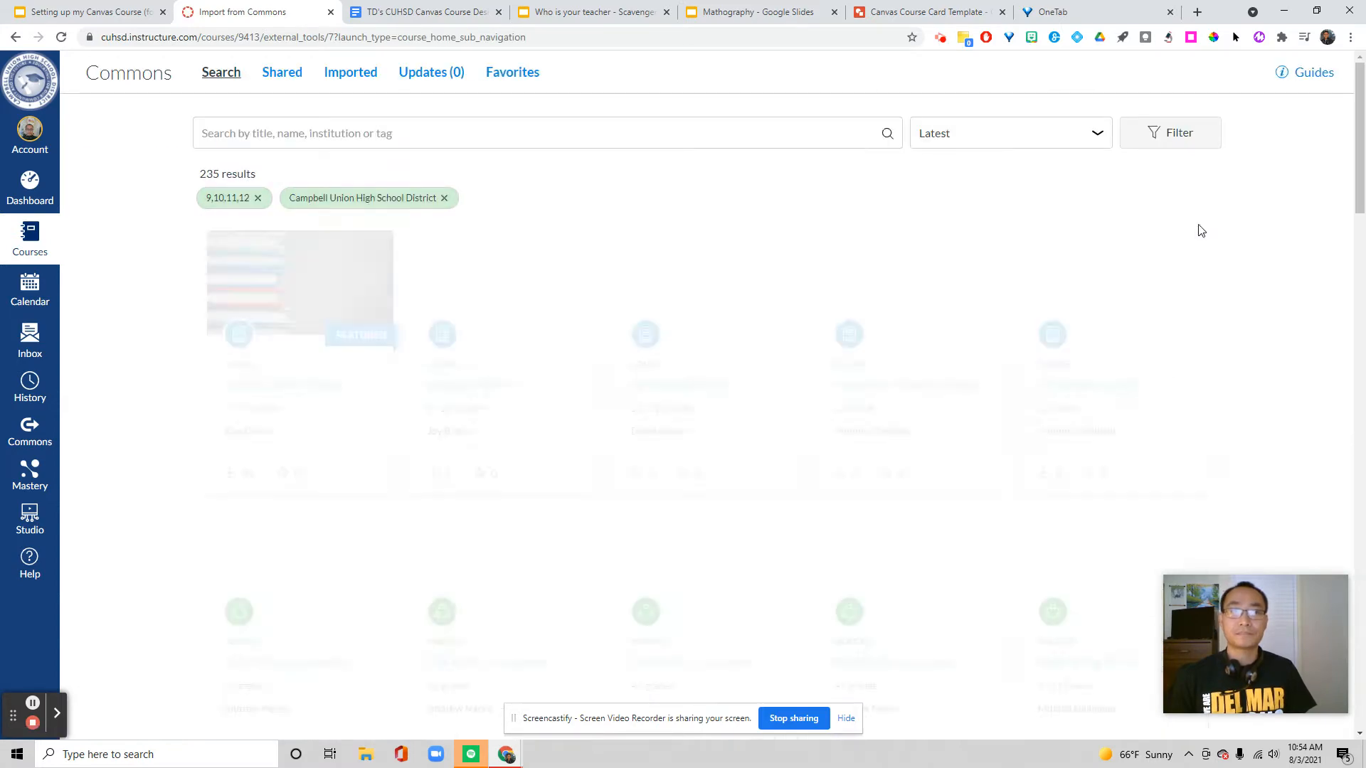
left_click(465, 130)
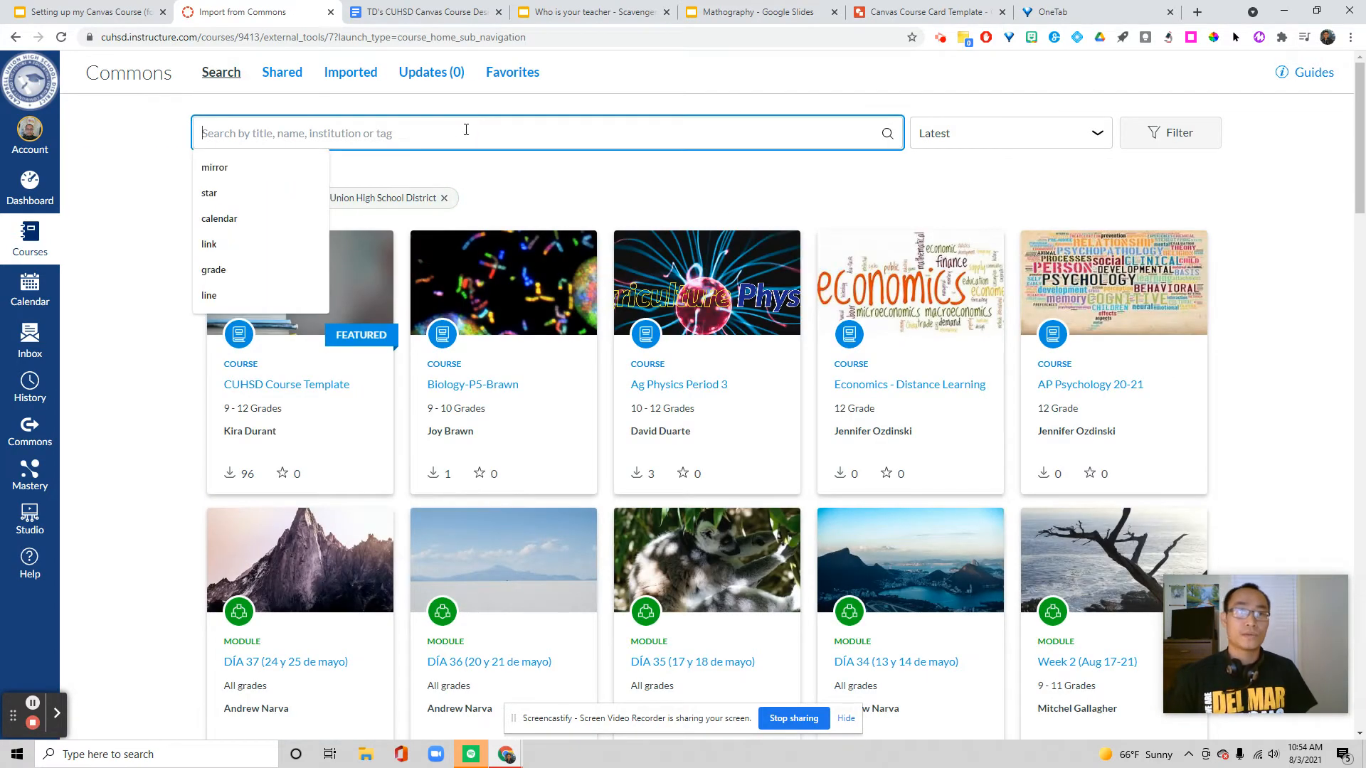
type("CUHSD c")
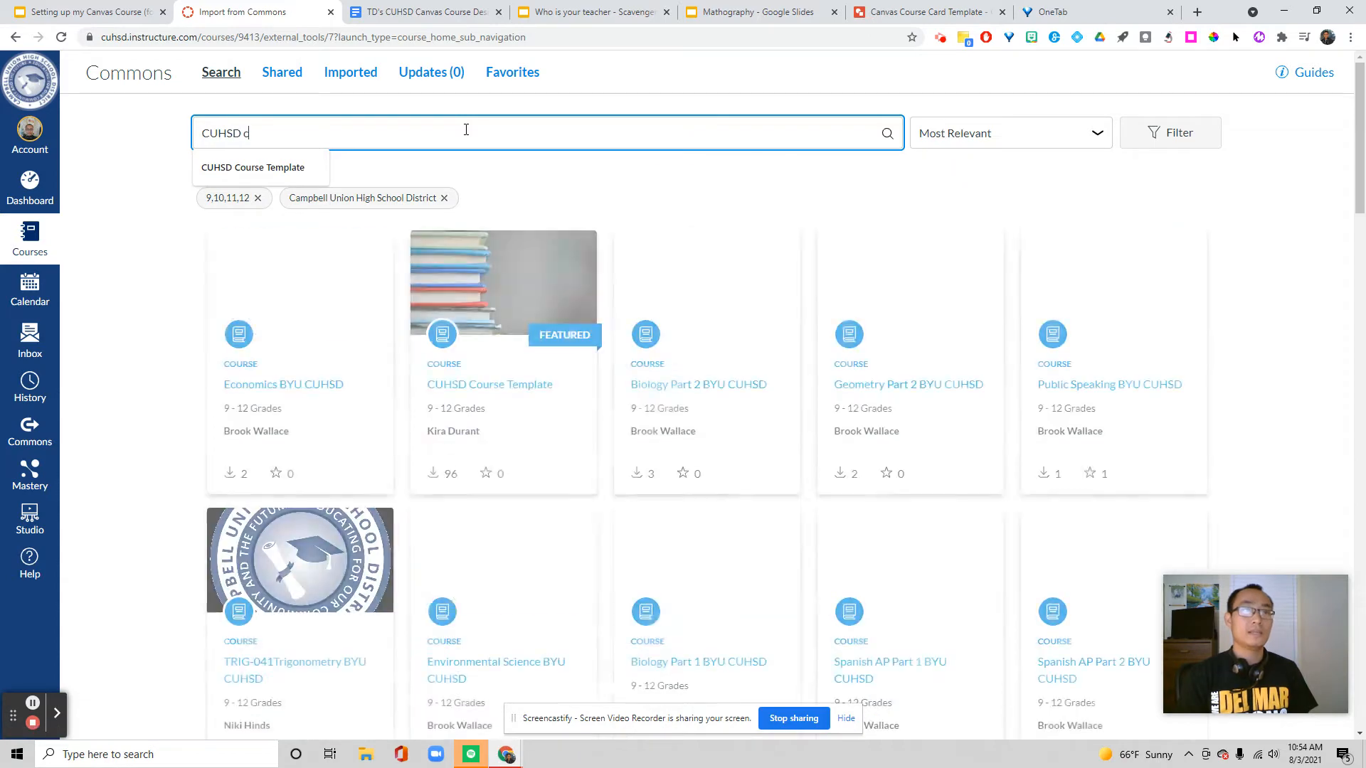
type("ourse template")
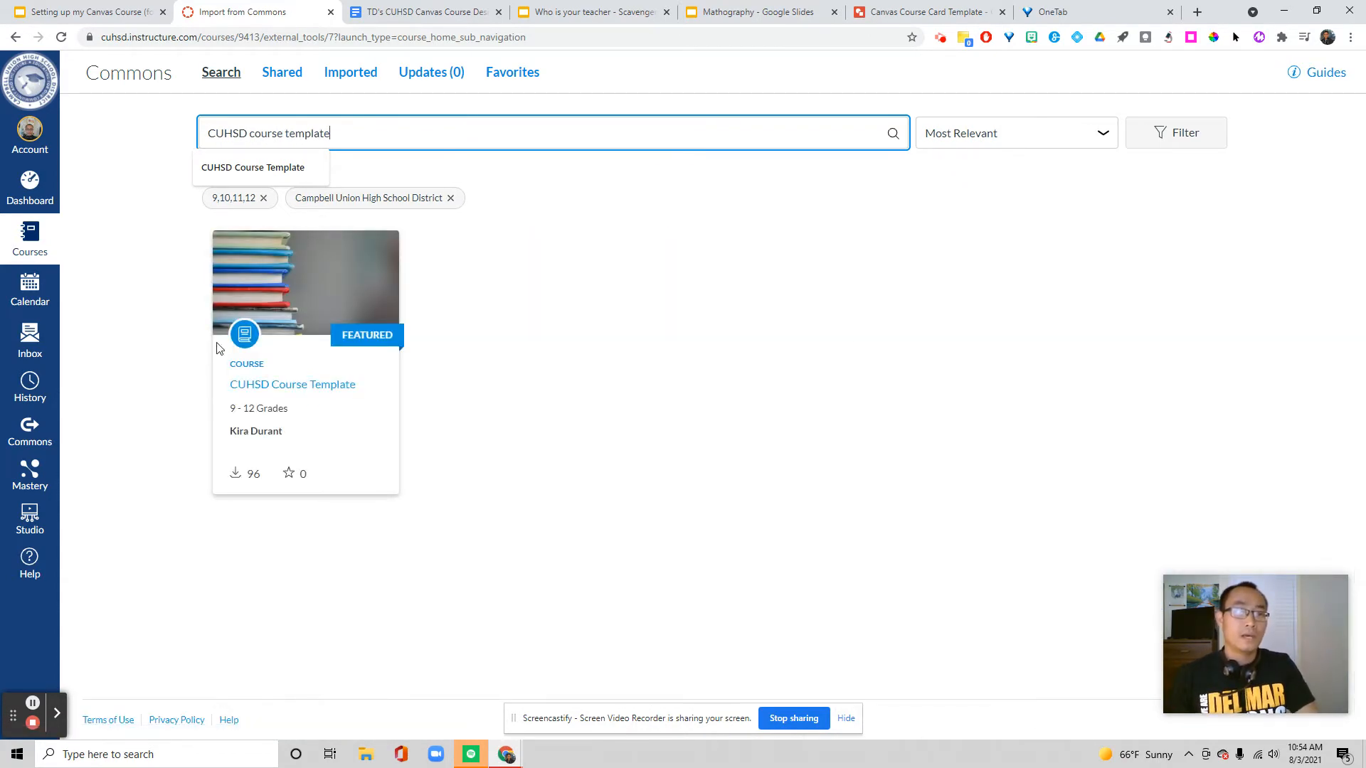
left_click(303, 388)
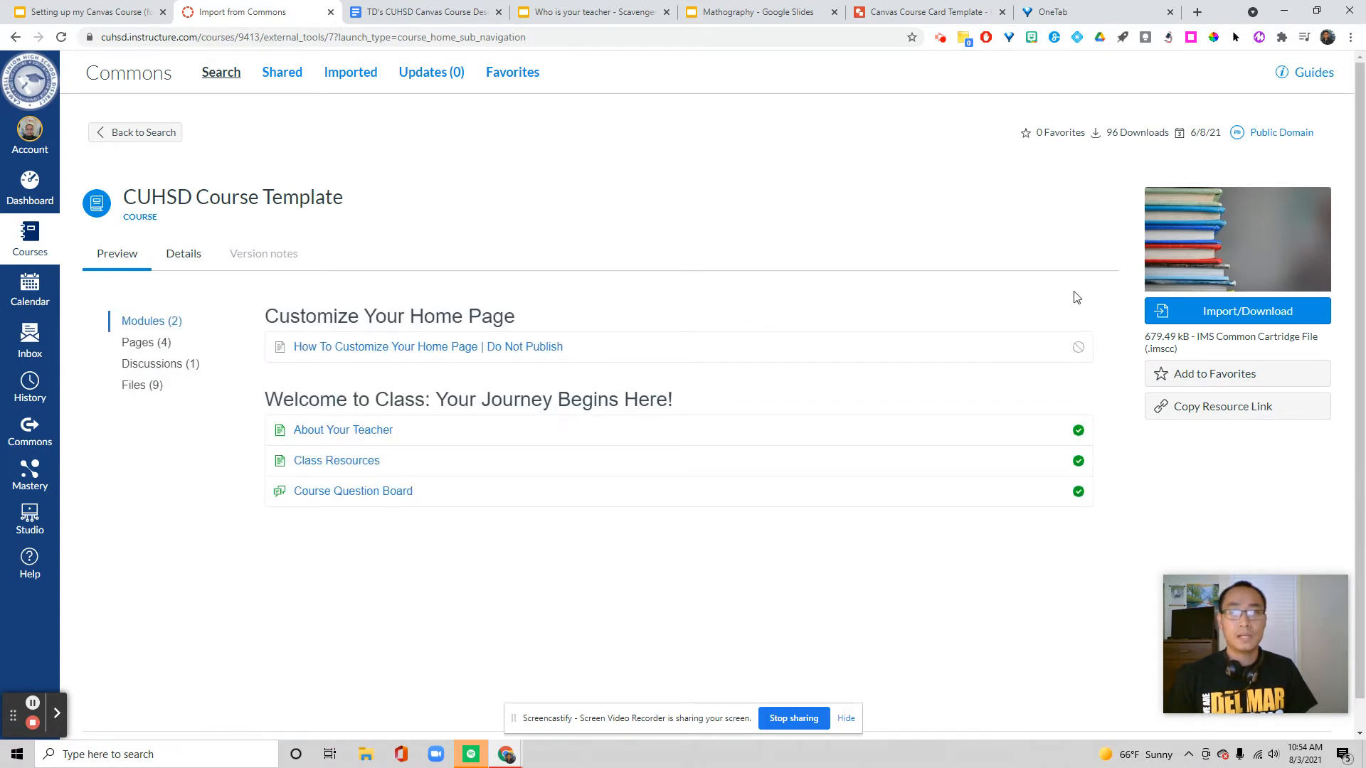
Import the CUHSD Course Template into the Sandbox IM3 course
left_click(1233, 315)
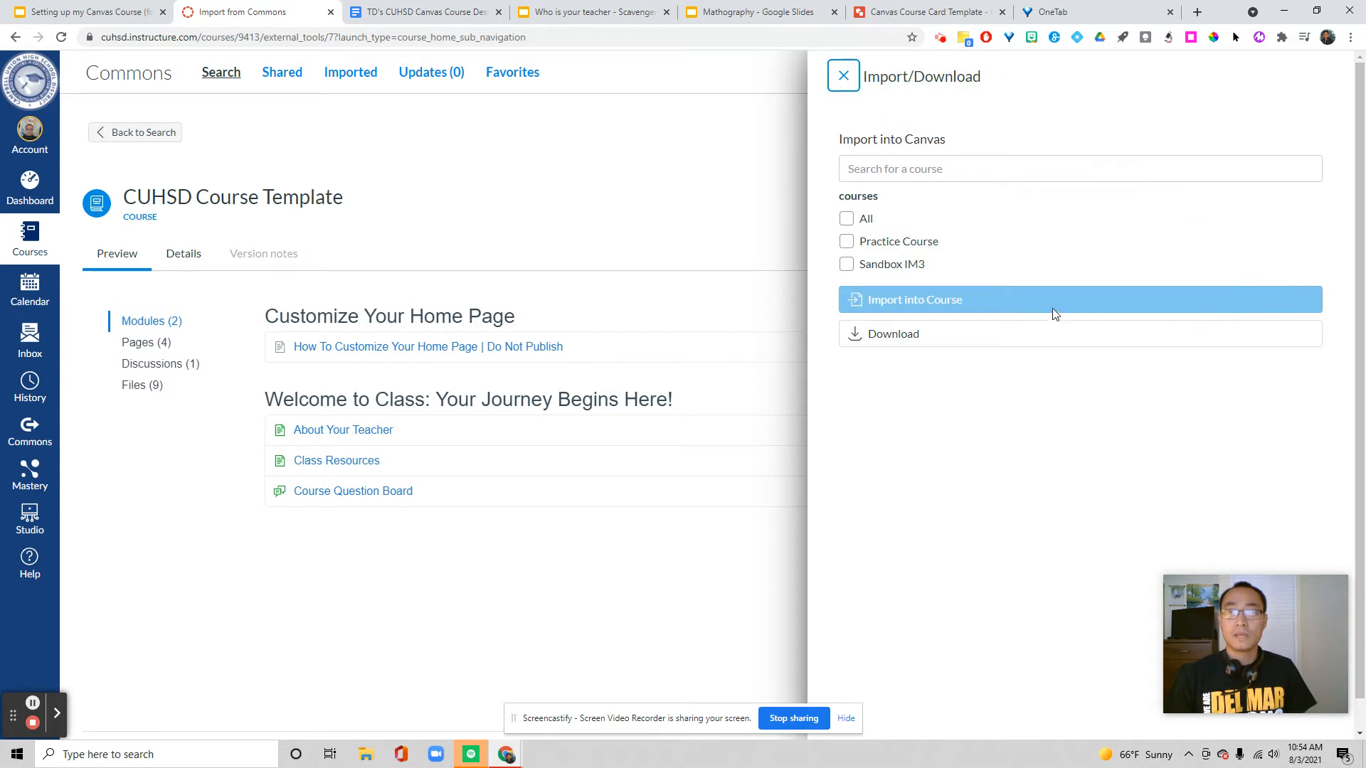
left_click(847, 266)
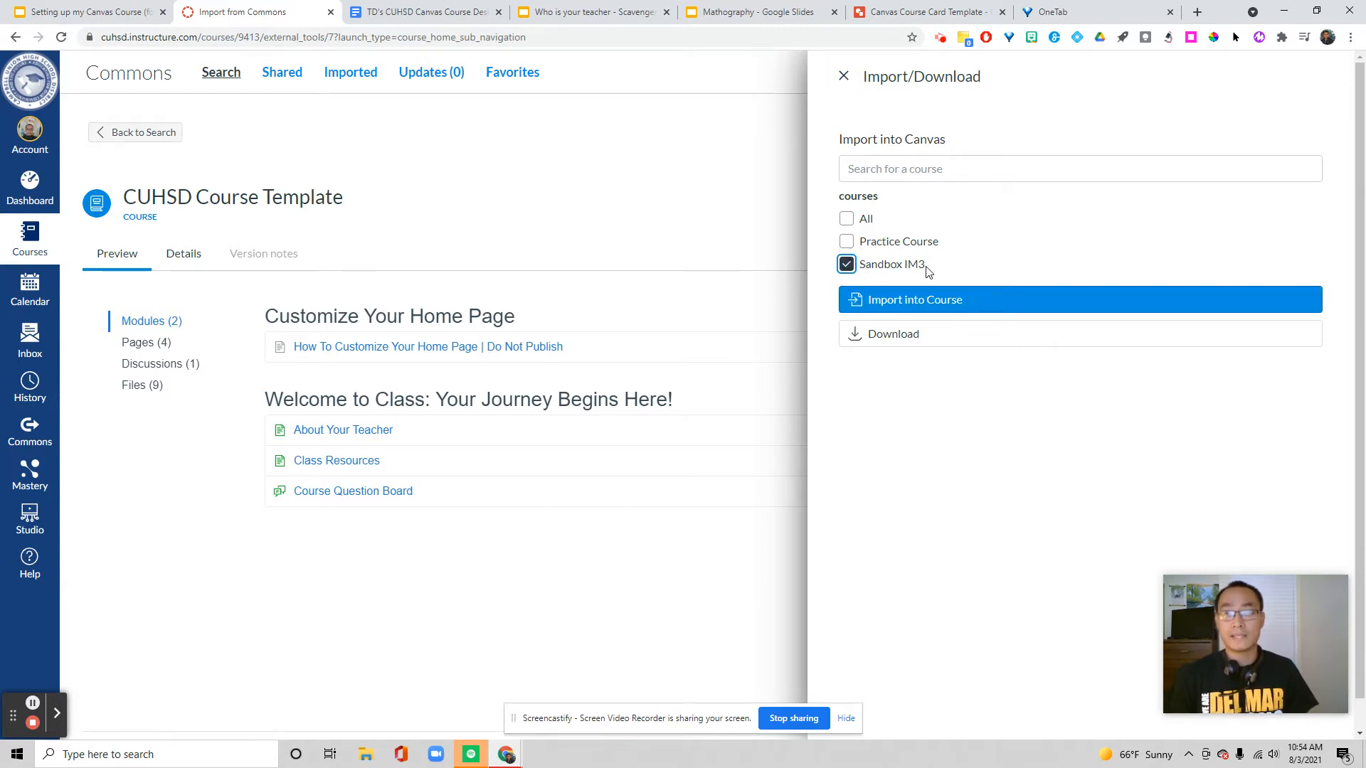
left_click(920, 301)
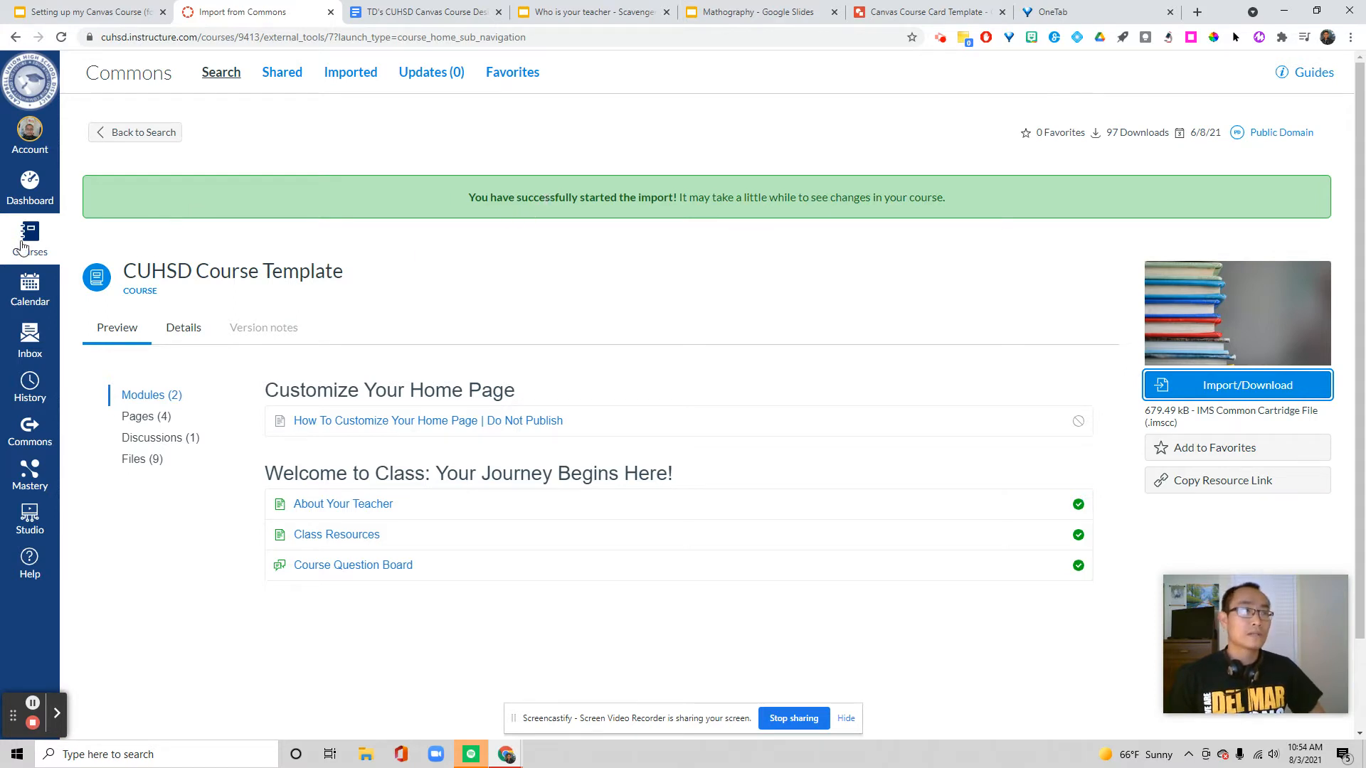
Publish the Sandbox IM3 course from the dashboard and open it
left_click(32, 183)
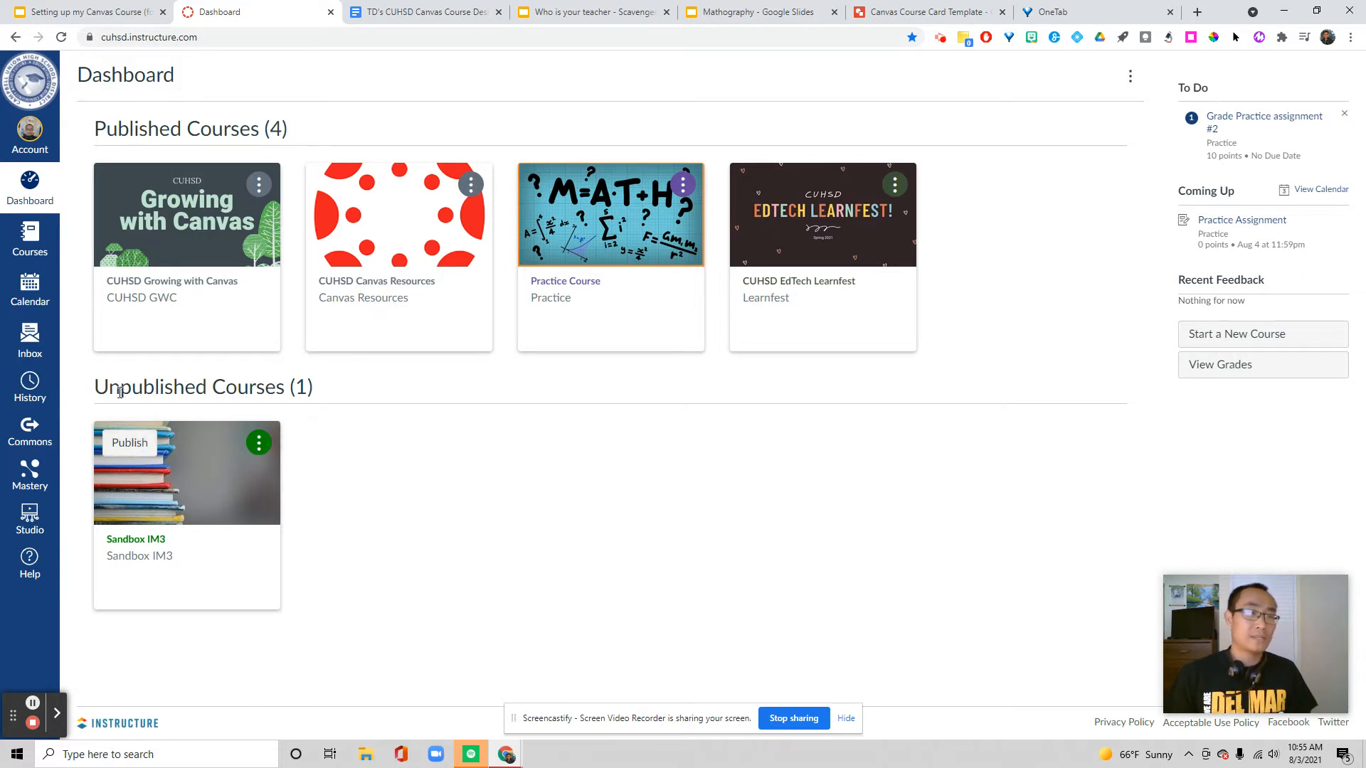
left_click(128, 443)
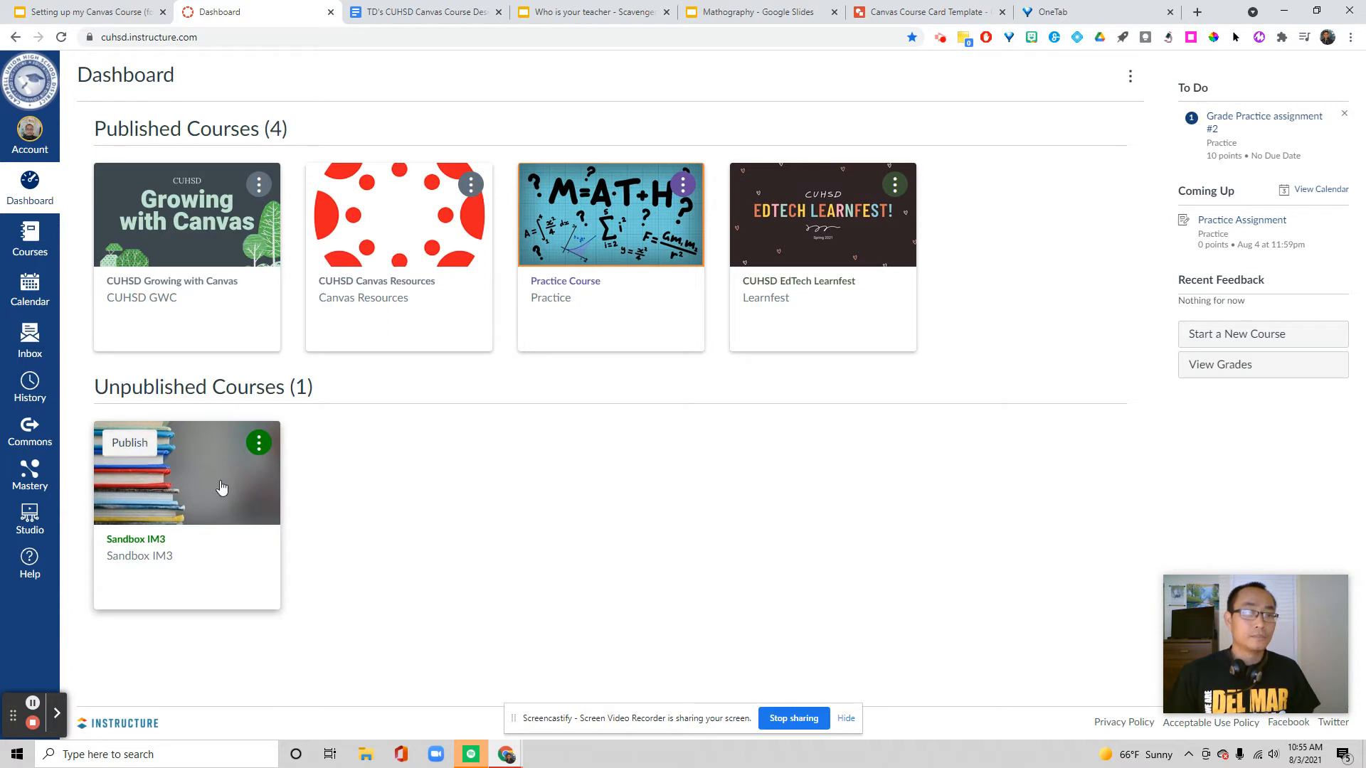
left_click(275, 560)
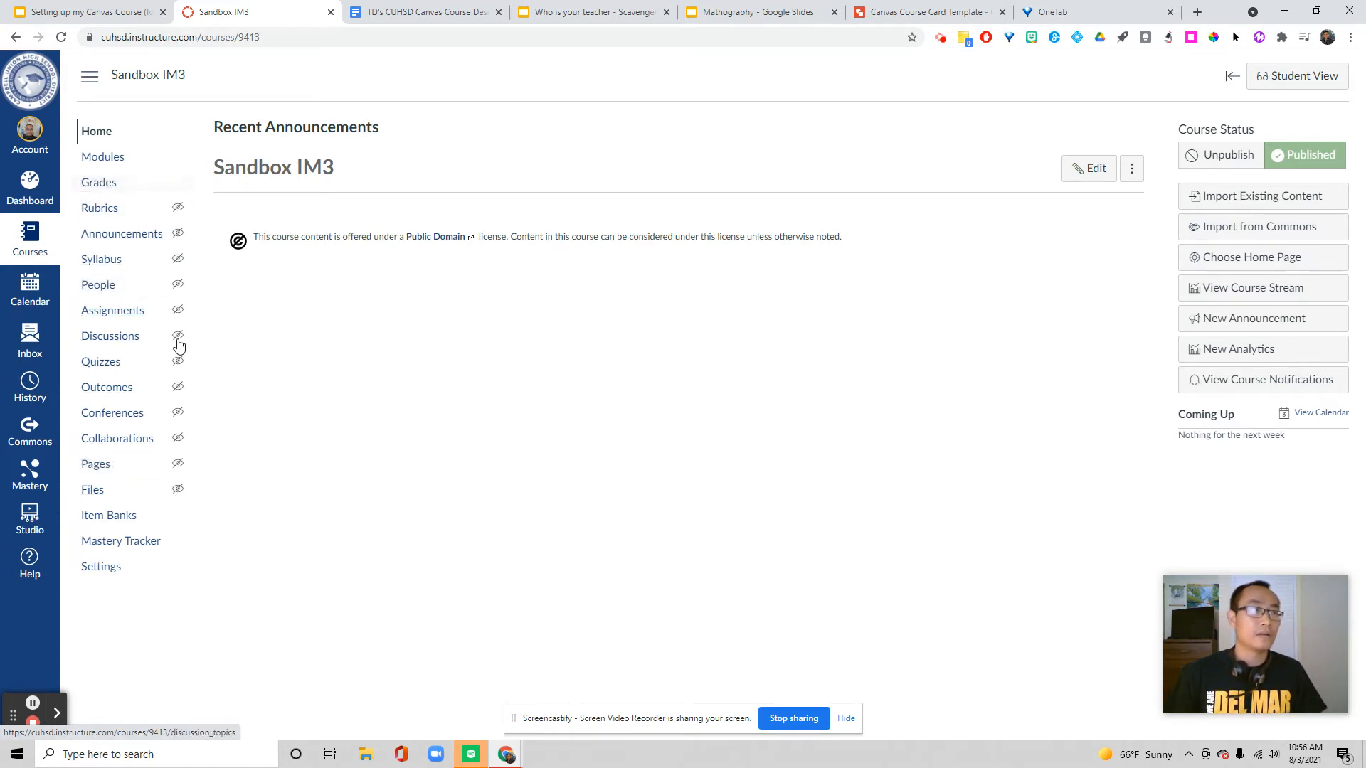
Review the Sandbox IM3 modules as a teacher and in Student View, and return to the teacher view
left_click(117, 157)
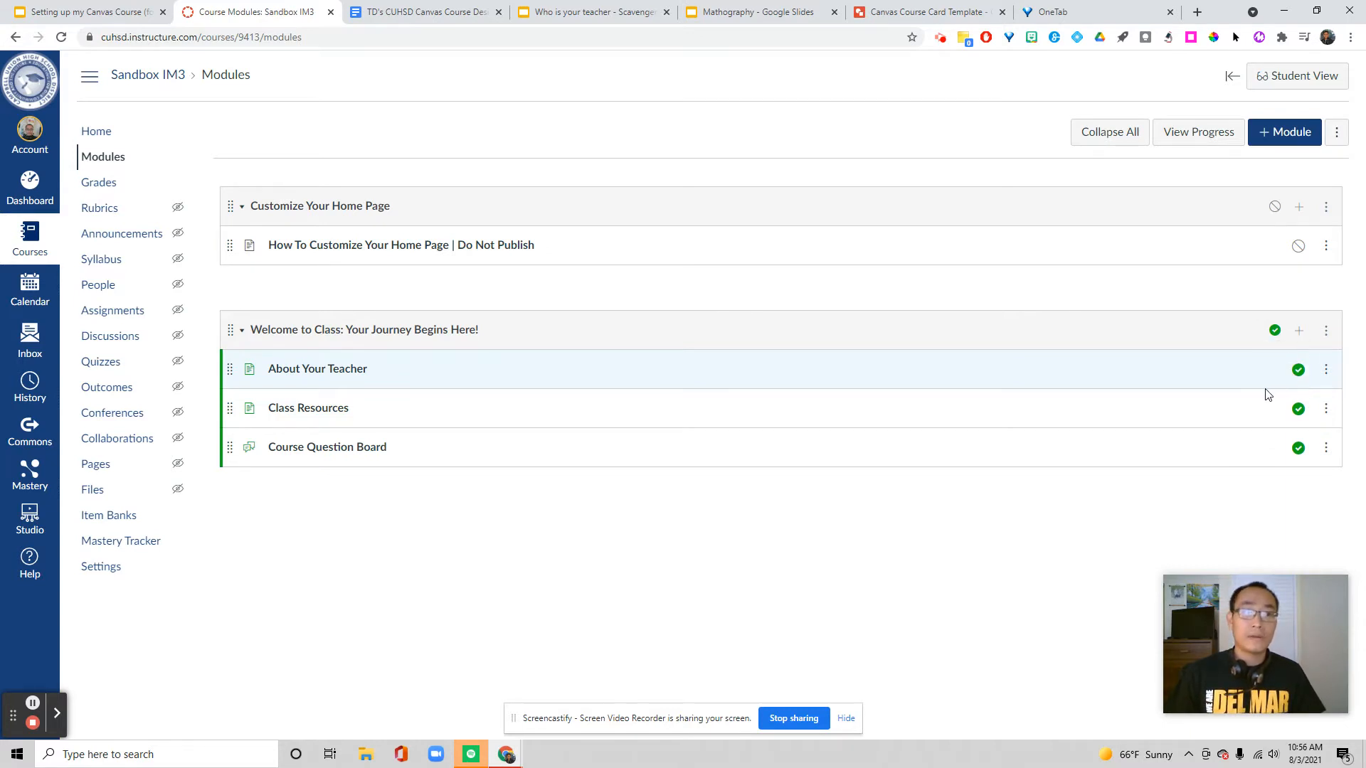
left_click(1298, 77)
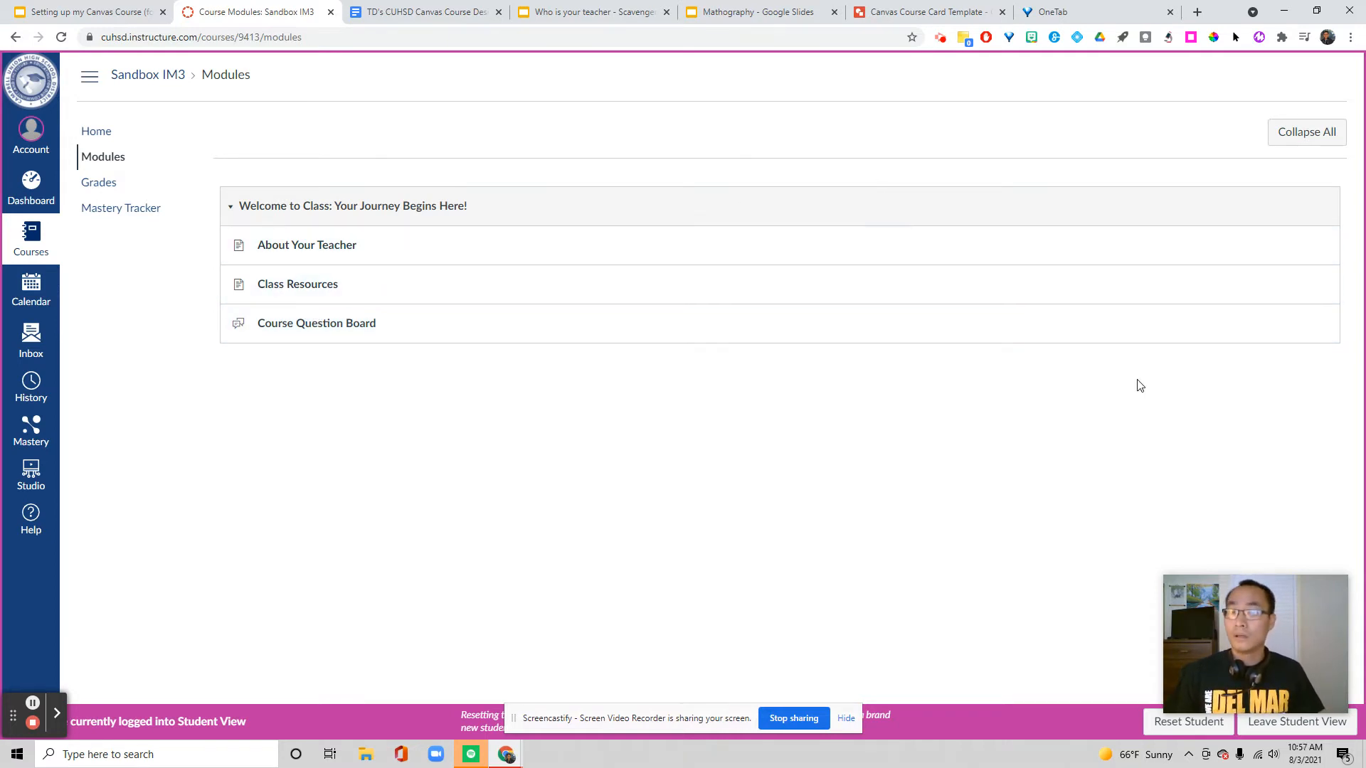
left_click(1287, 722)
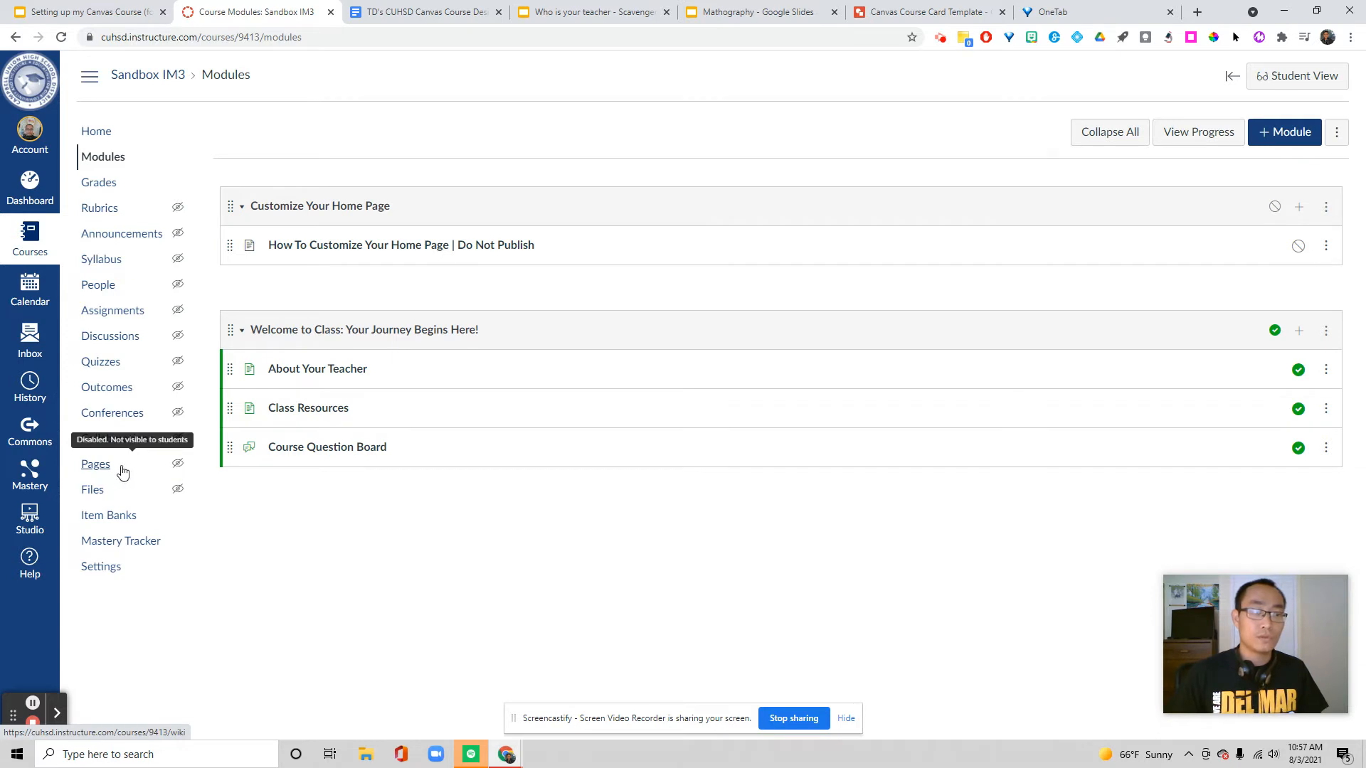
Show all pages of the Sandbox IM3 course, check the current "Home Page", and return to the page list
left_click(96, 466)
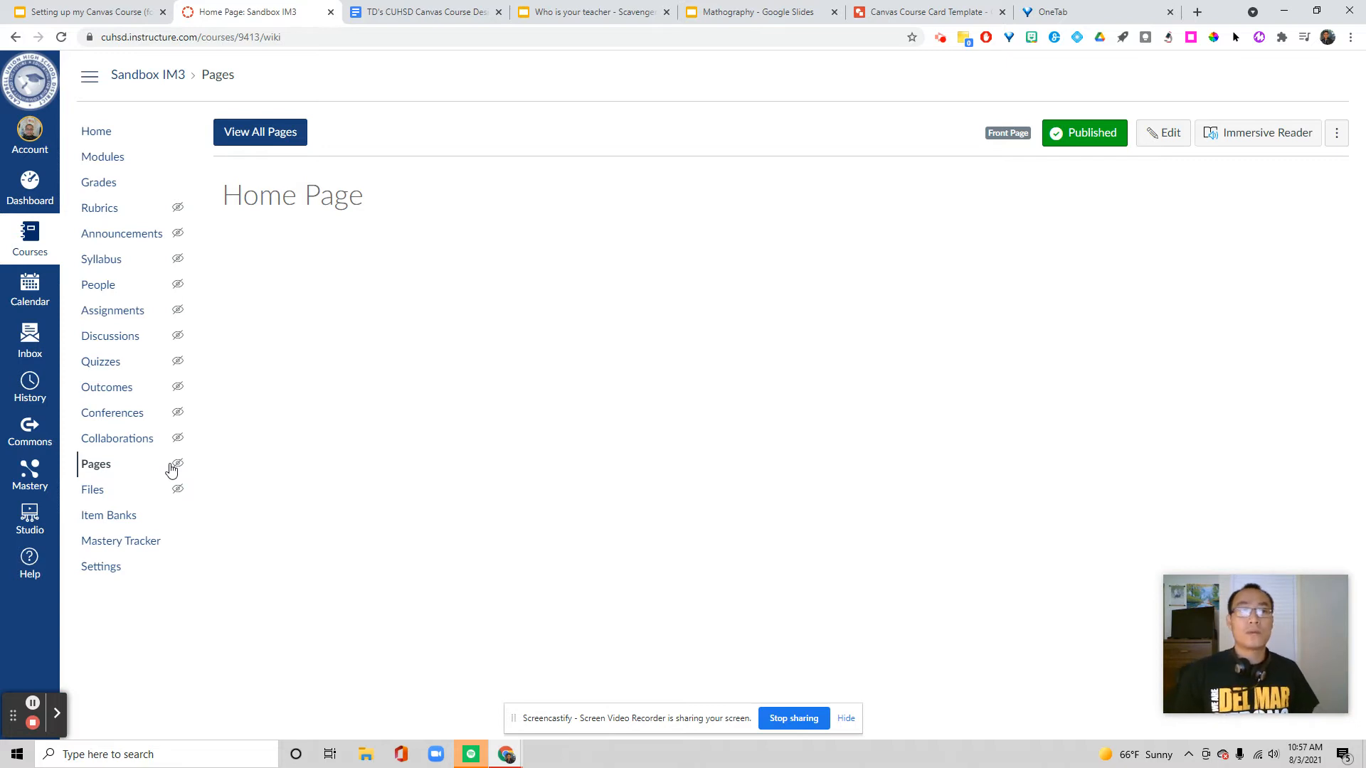
left_click(267, 137)
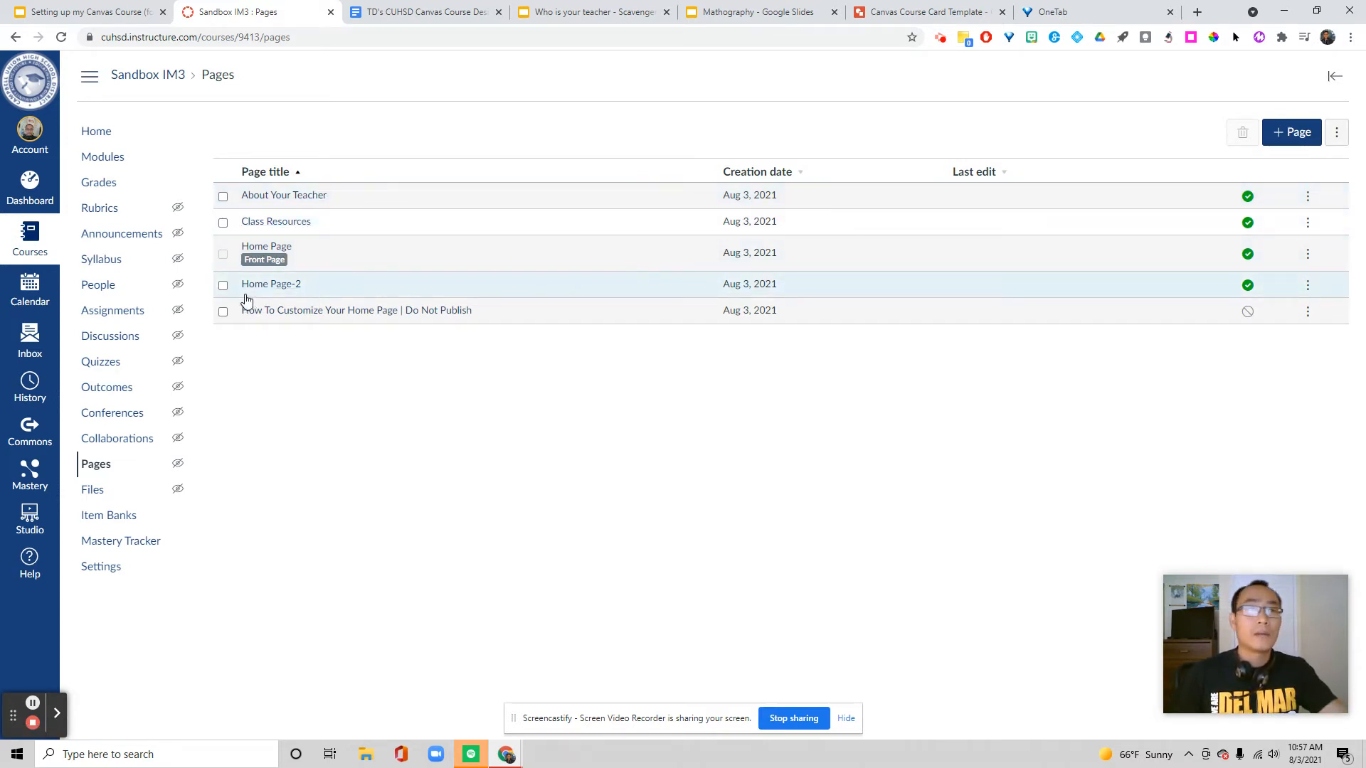
left_click(276, 249)
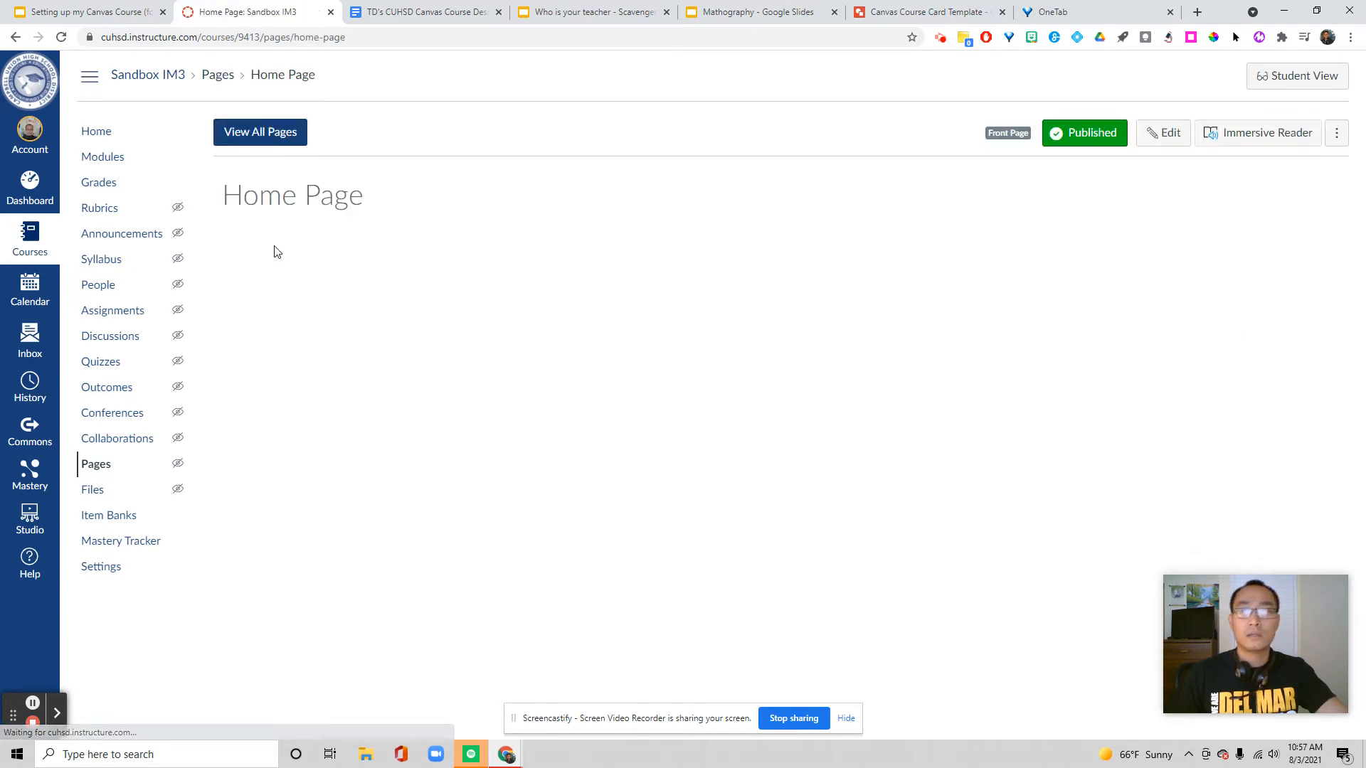
left_click(269, 140)
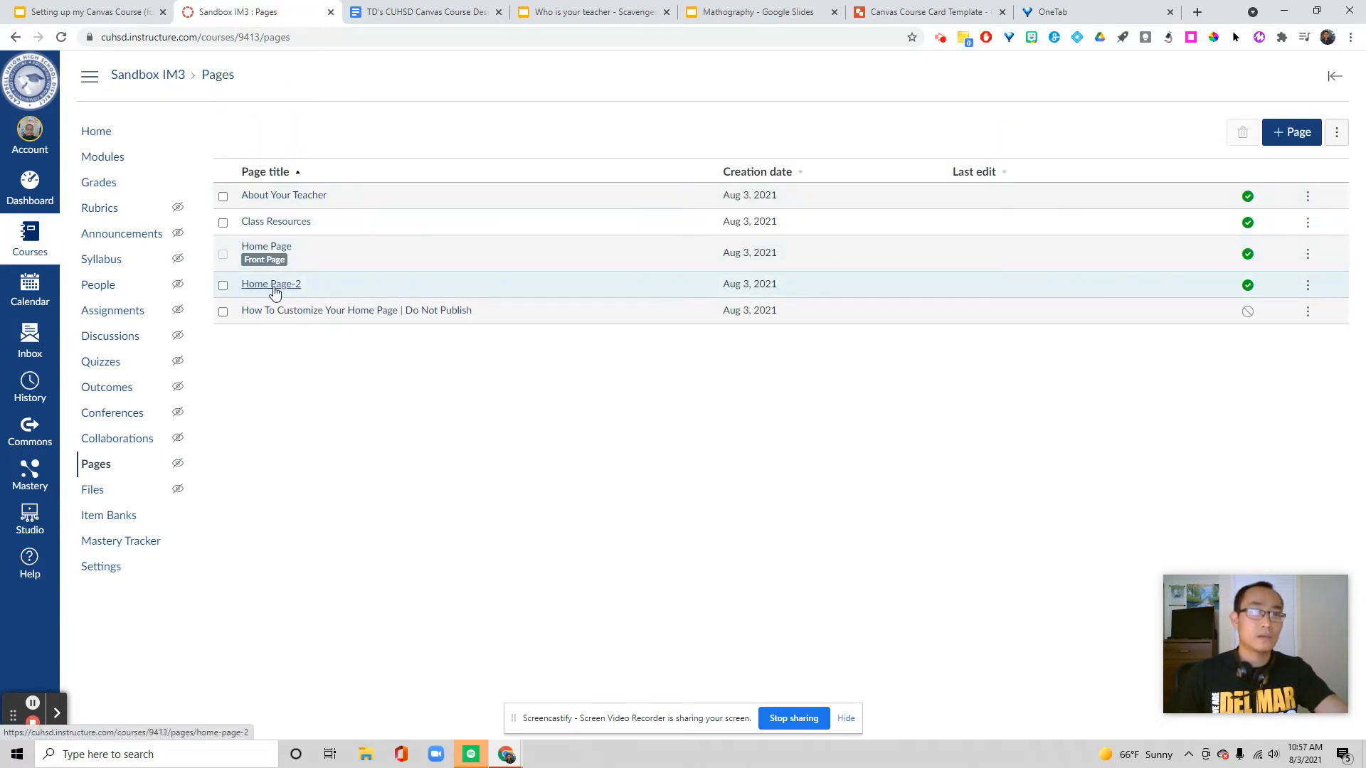
Set "Home Page-2" as the front page of the Sandbox IM3 course
left_click(223, 285)
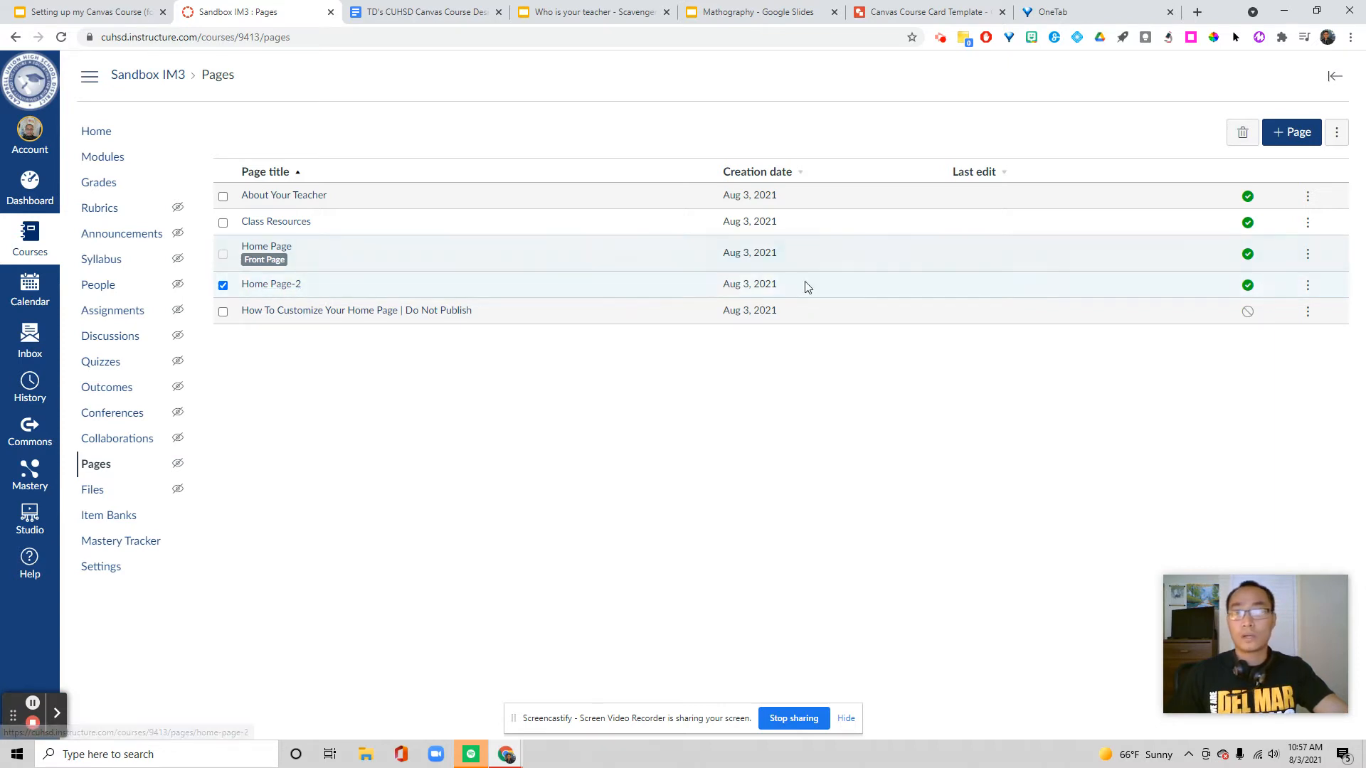
left_click(1309, 290)
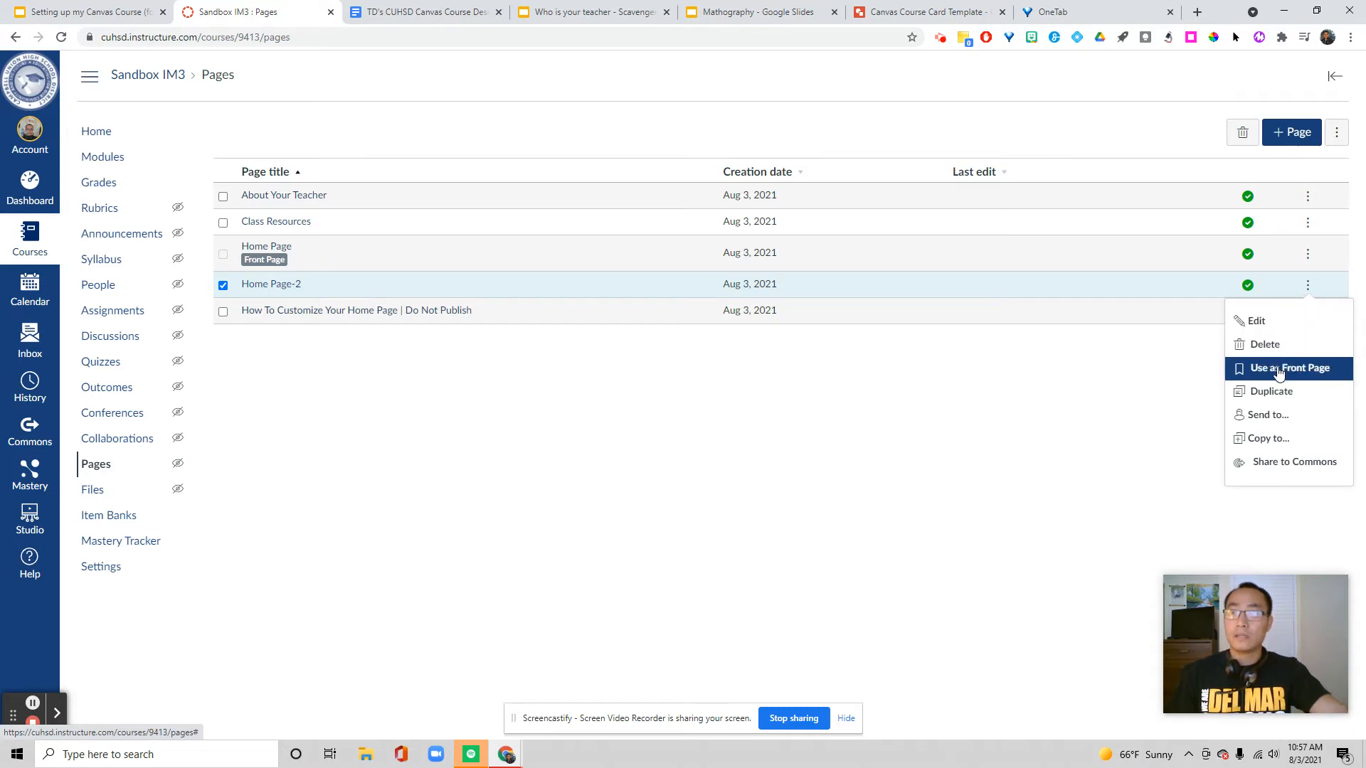
left_click(1314, 371)
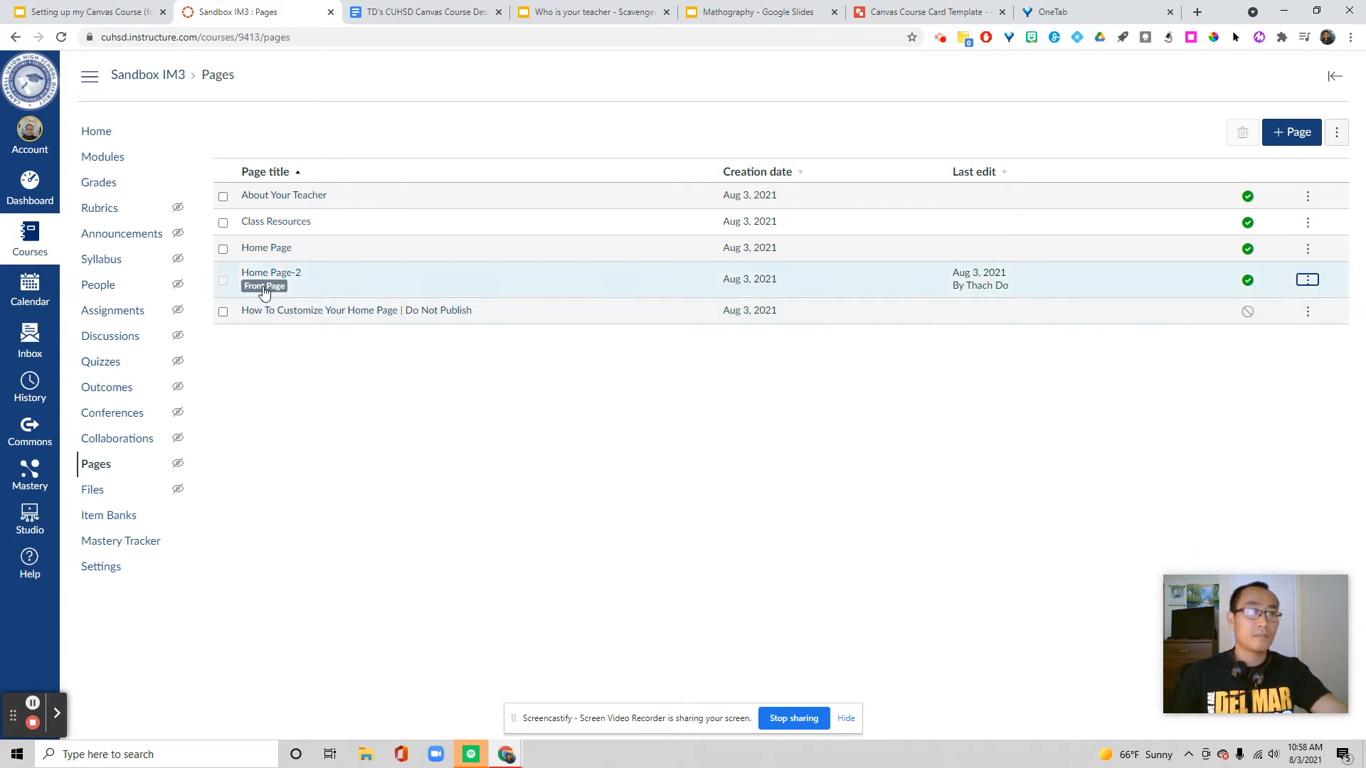
Open the Sandbox IM3 home page and look through the template's banner, welcome, teacher contact and quick access sections
left_click(97, 132)
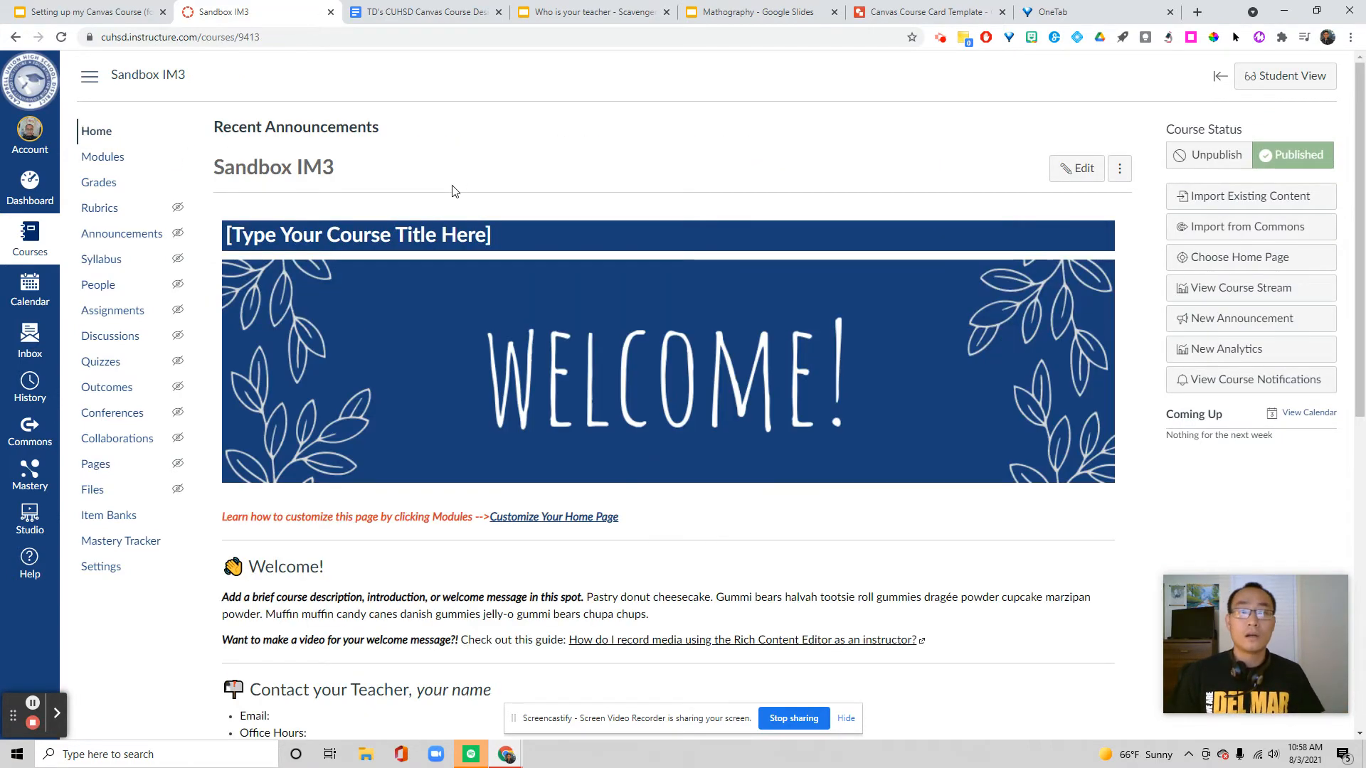
scroll(552, 306, "down", 9)
scroll(597, 363, "up", 9)
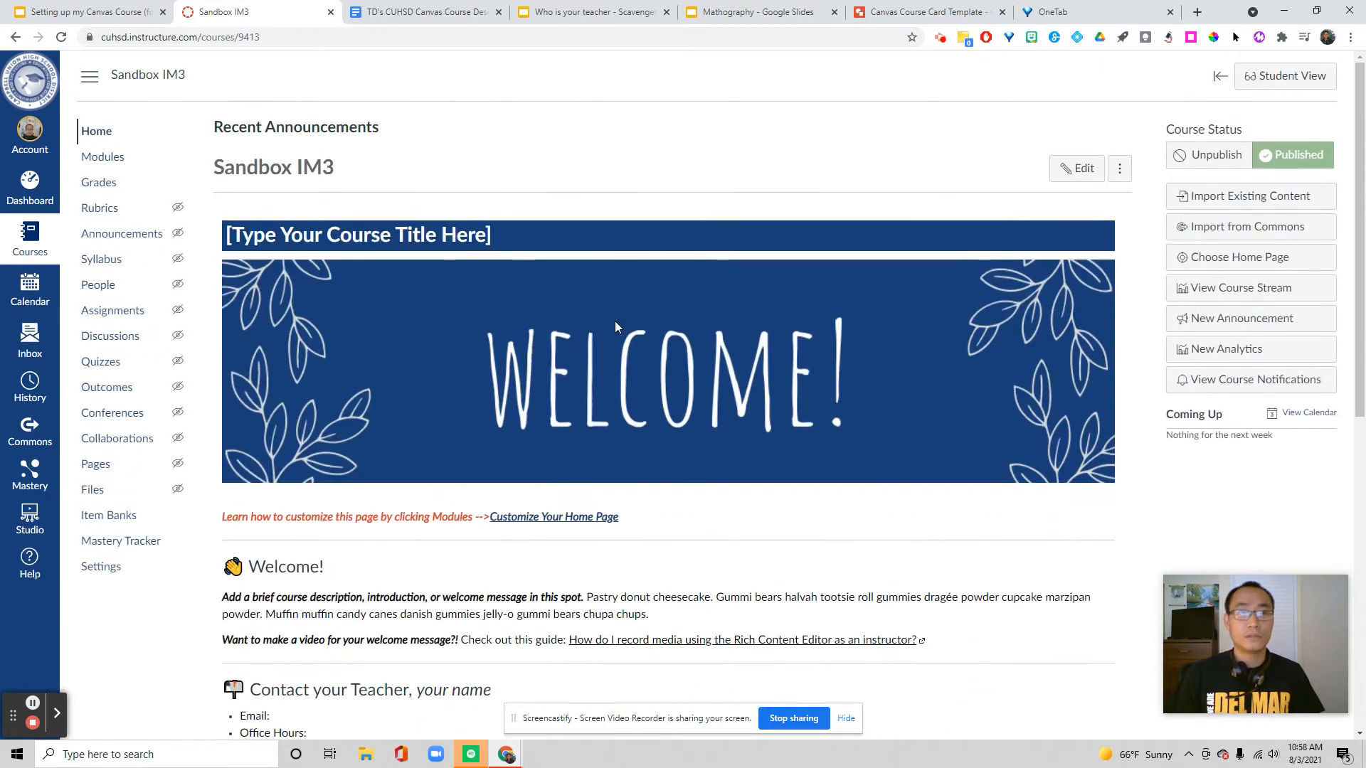
scroll(616, 326, "down", 9)
scroll(654, 426, "up", 9)
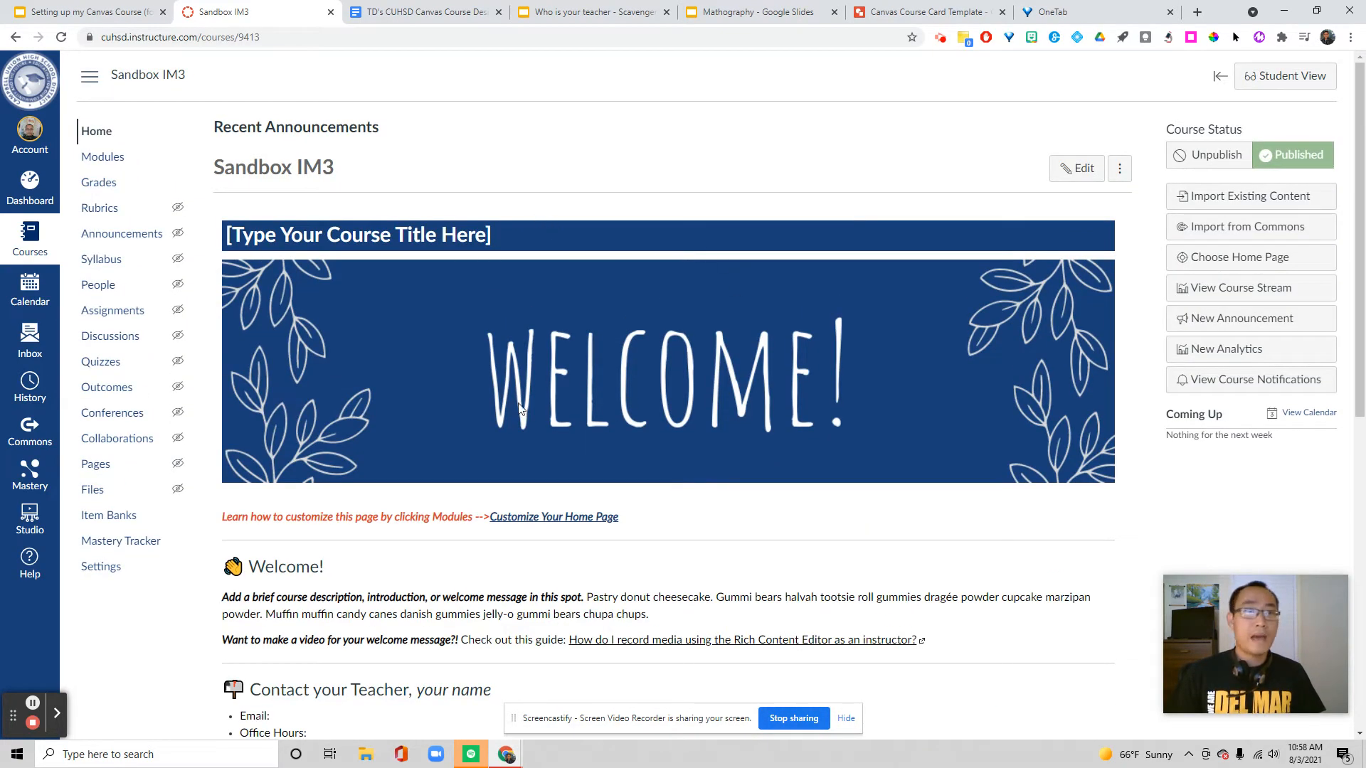
scroll(472, 341, "down", 1)
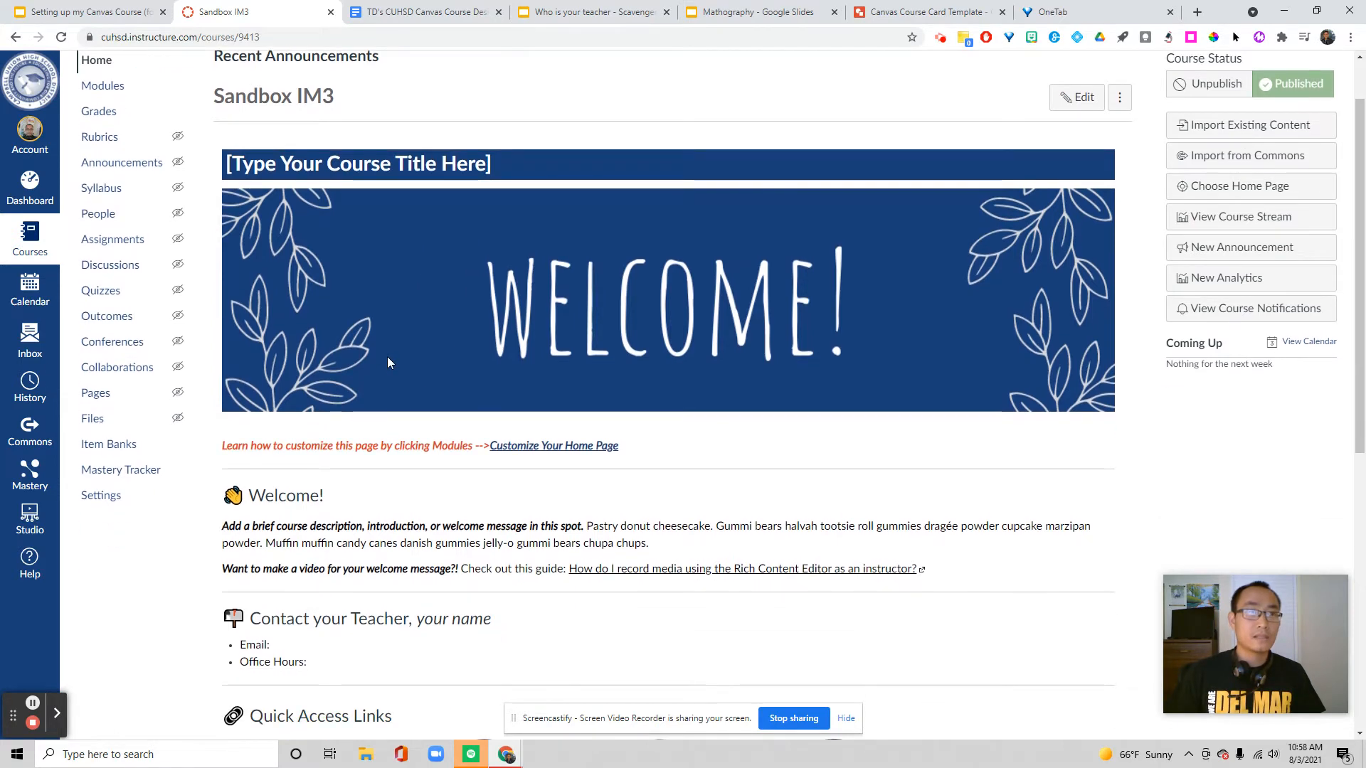
Look over the Sandbox IM3 home page, and open "Home Page-2" from the list of all pages
scroll(387, 356, "up", 1)
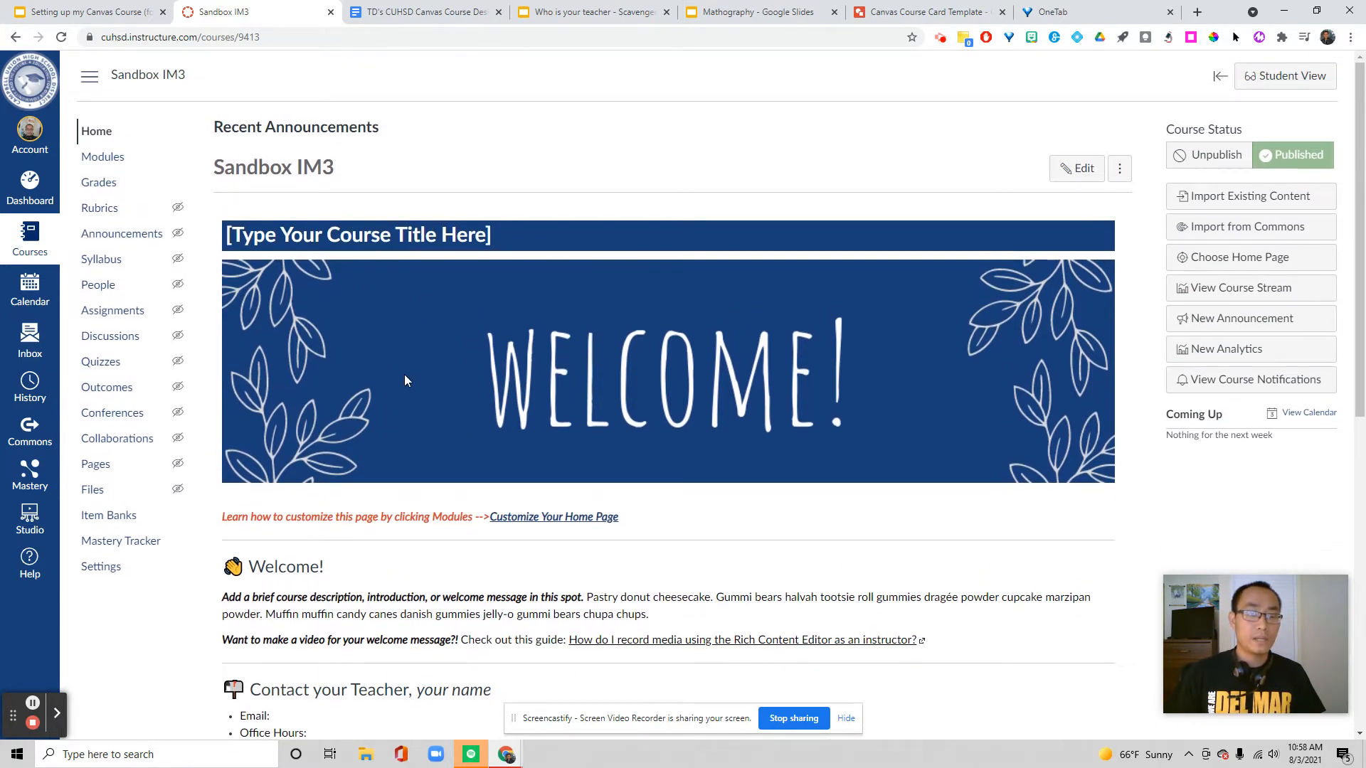
scroll(427, 480, "down", 8)
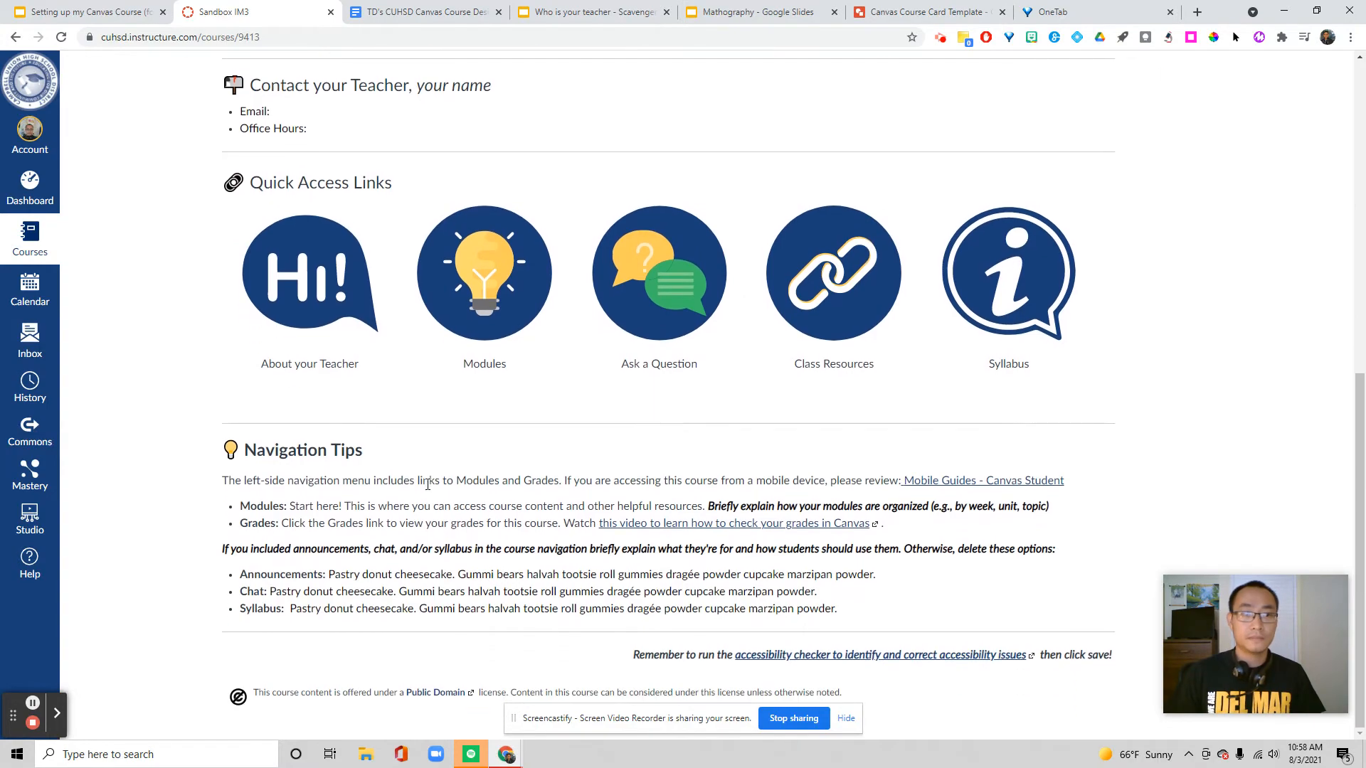
scroll(428, 483, "up", 8)
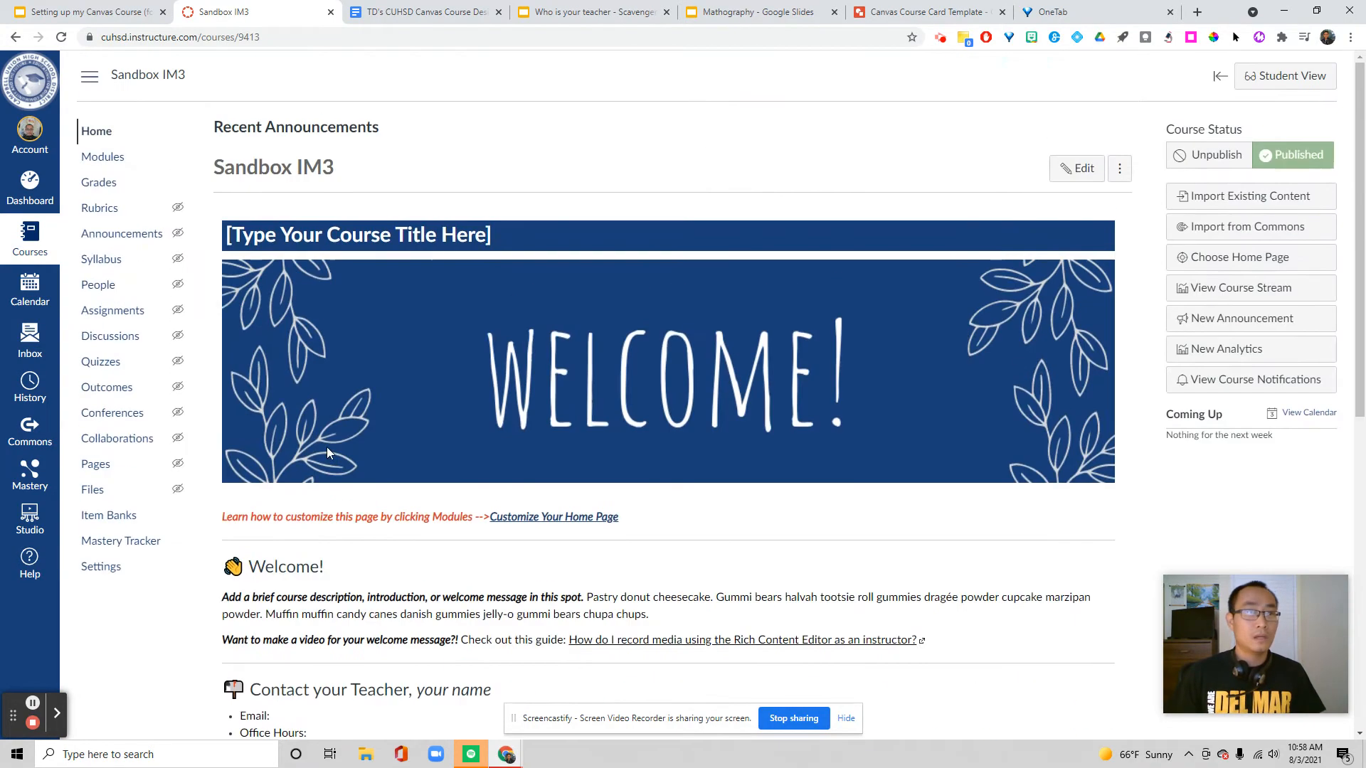
left_click(96, 465)
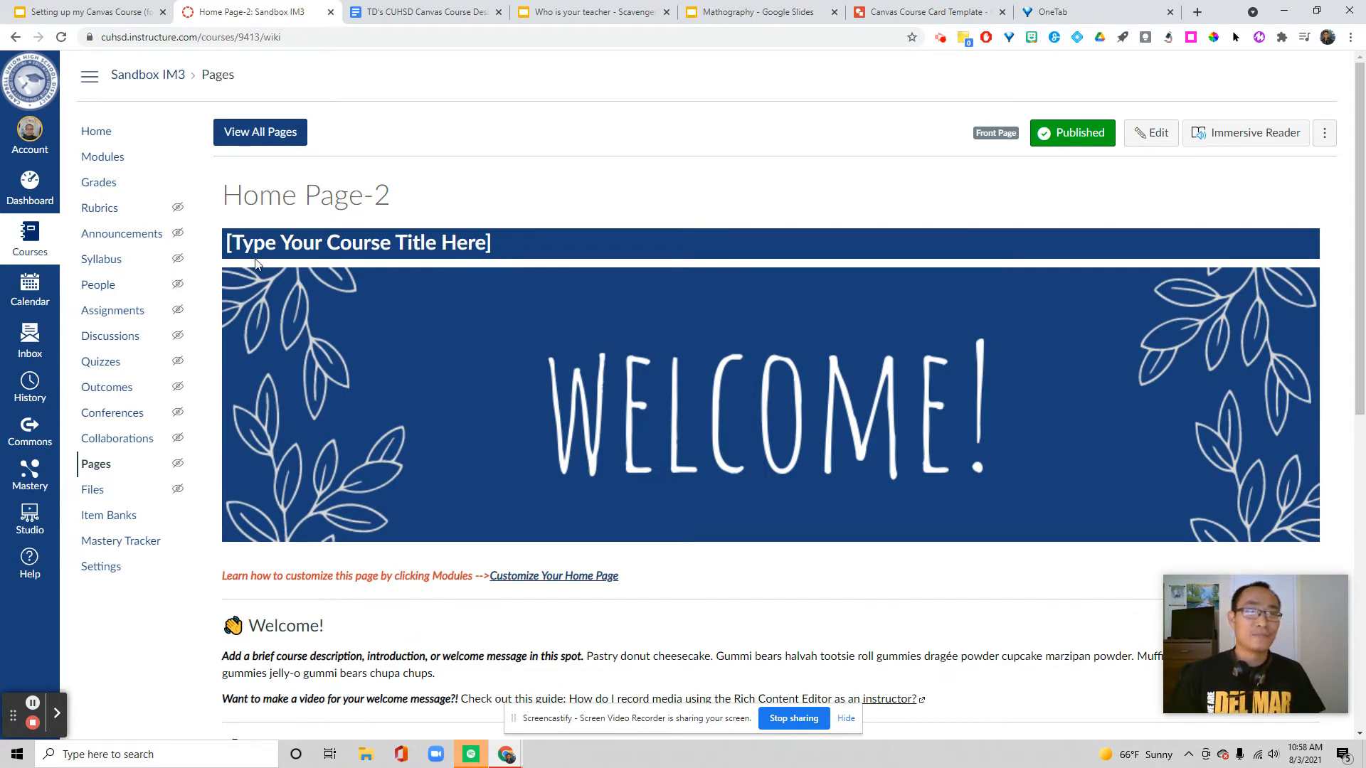
left_click(287, 140)
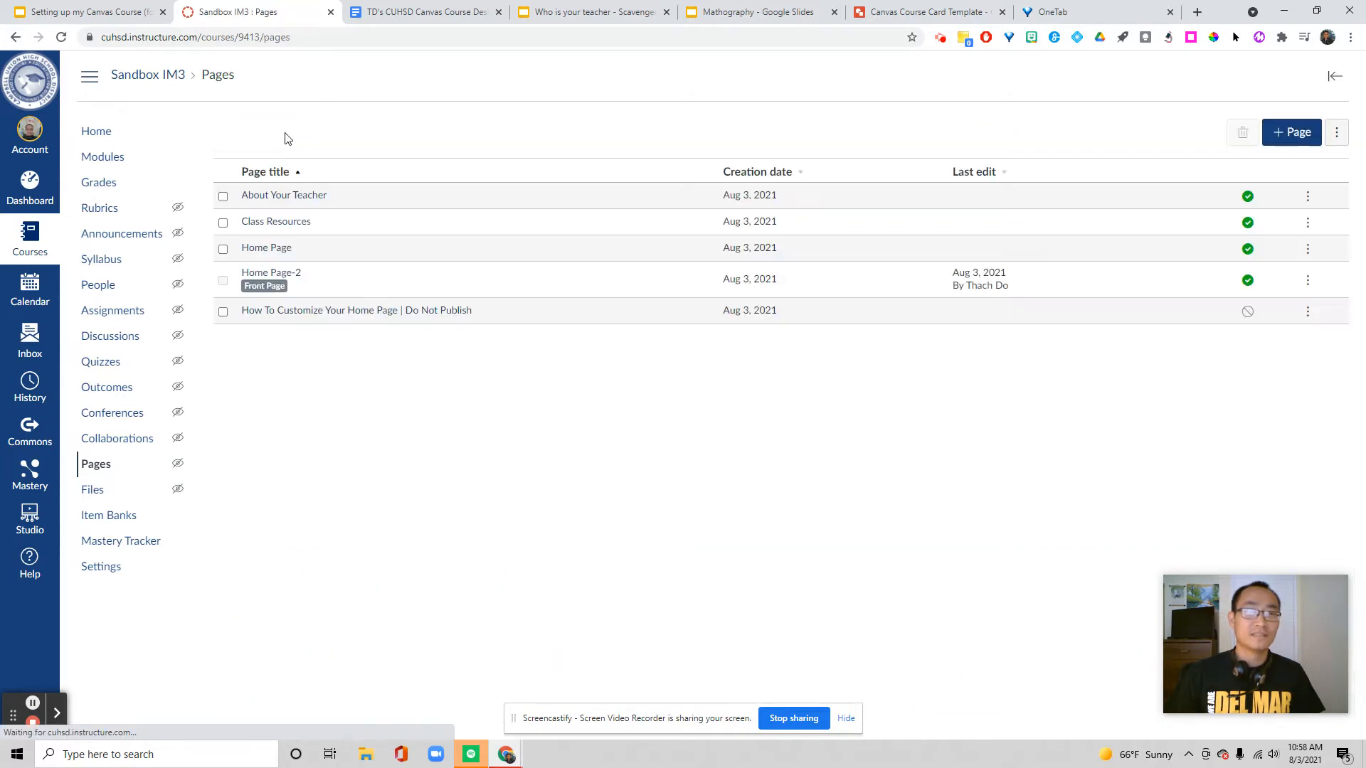
left_click(285, 276)
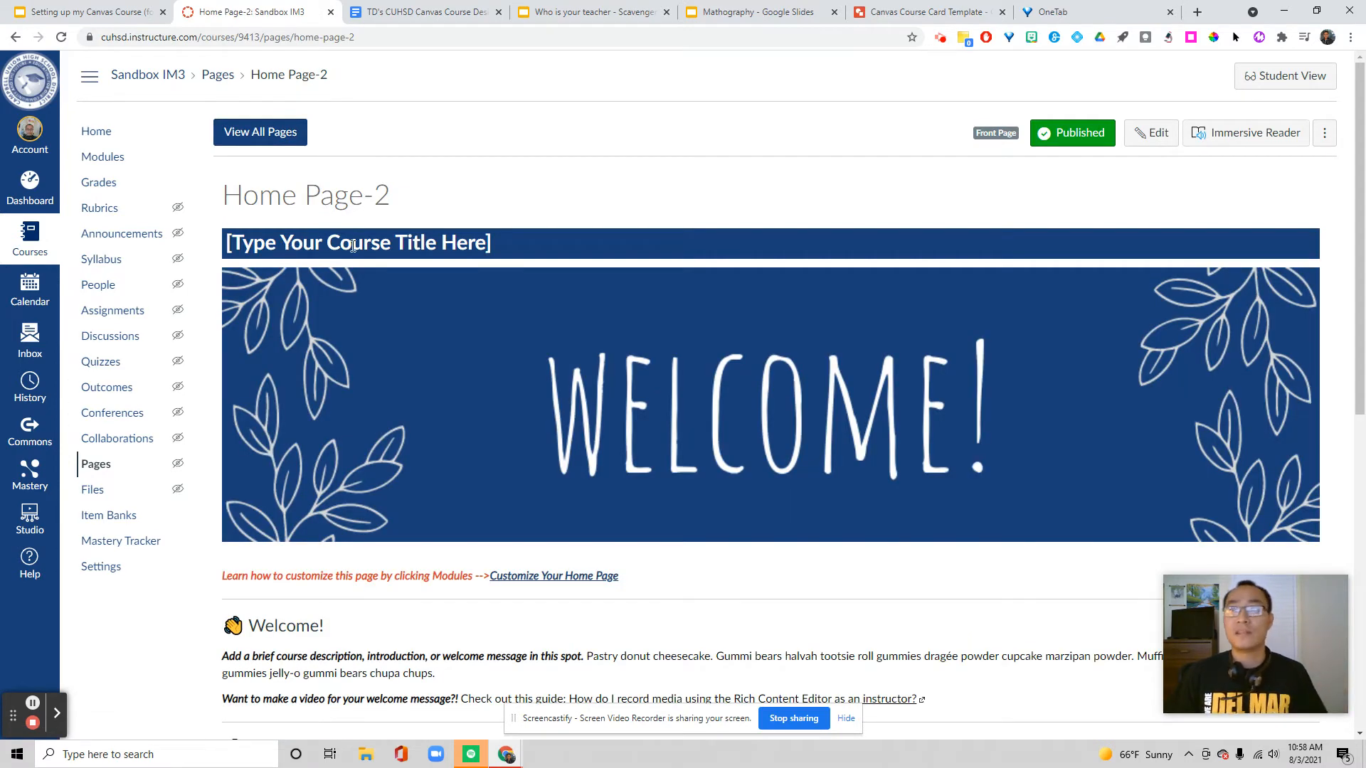
scroll(846, 249, "down", 7)
scroll(996, 292, "up", 7)
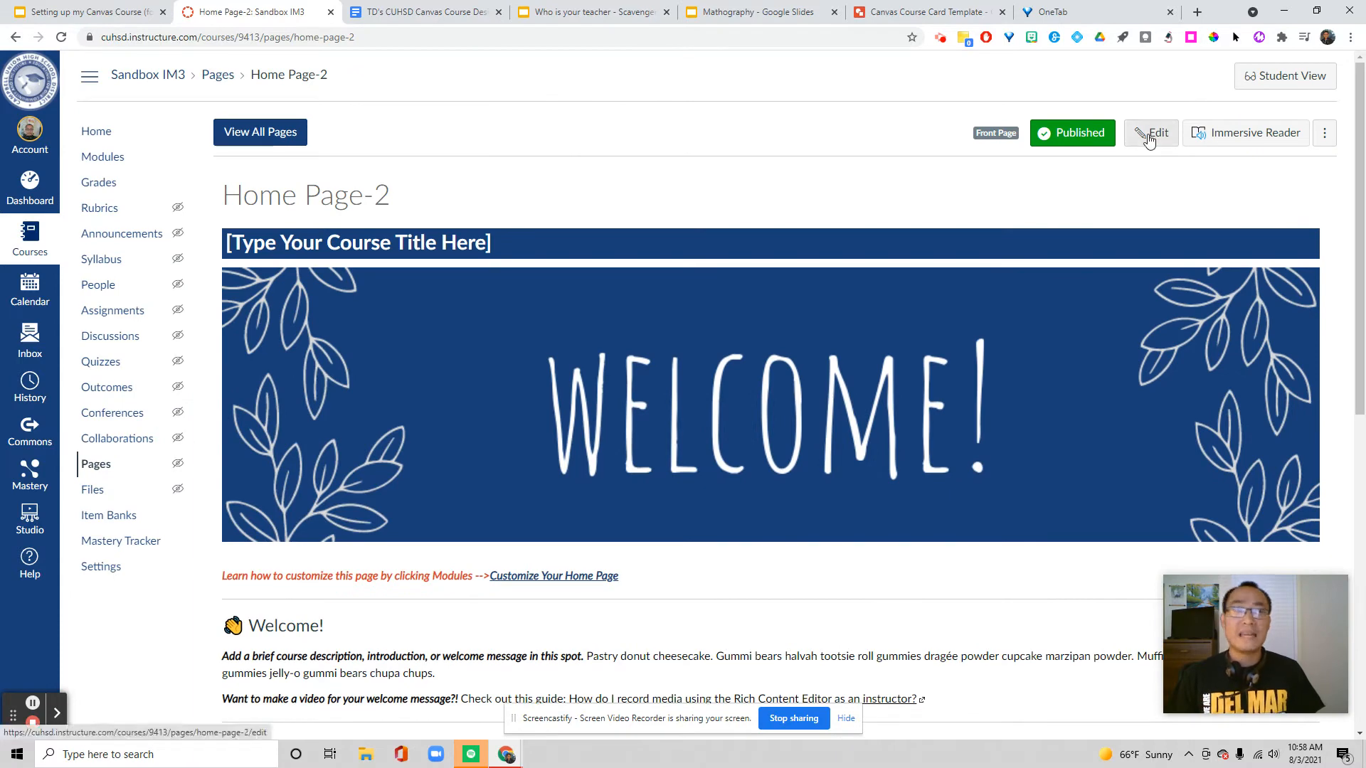
Open "Home Page-2" for editing and look through its course title, teacher contact, quick access links and navigation tips
left_click(1150, 138)
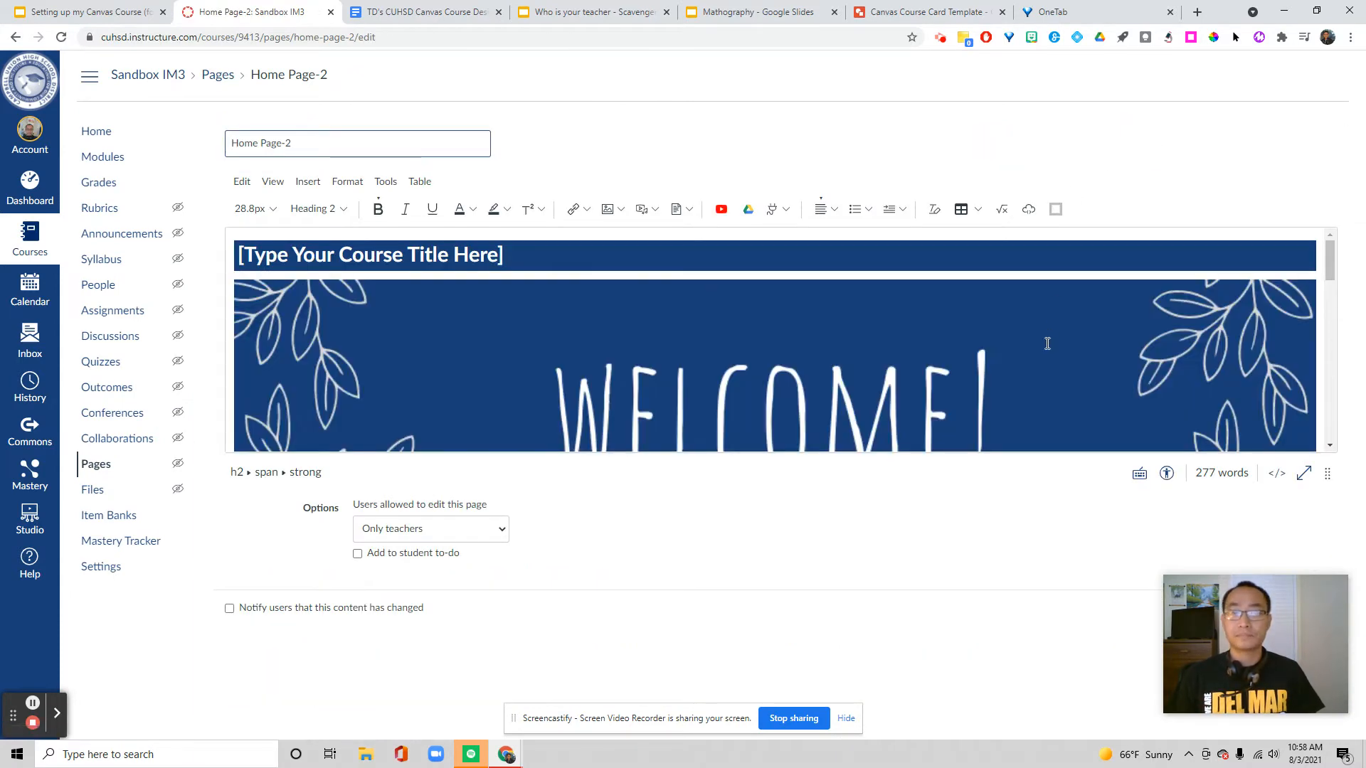
scroll(1037, 364, "down", 6)
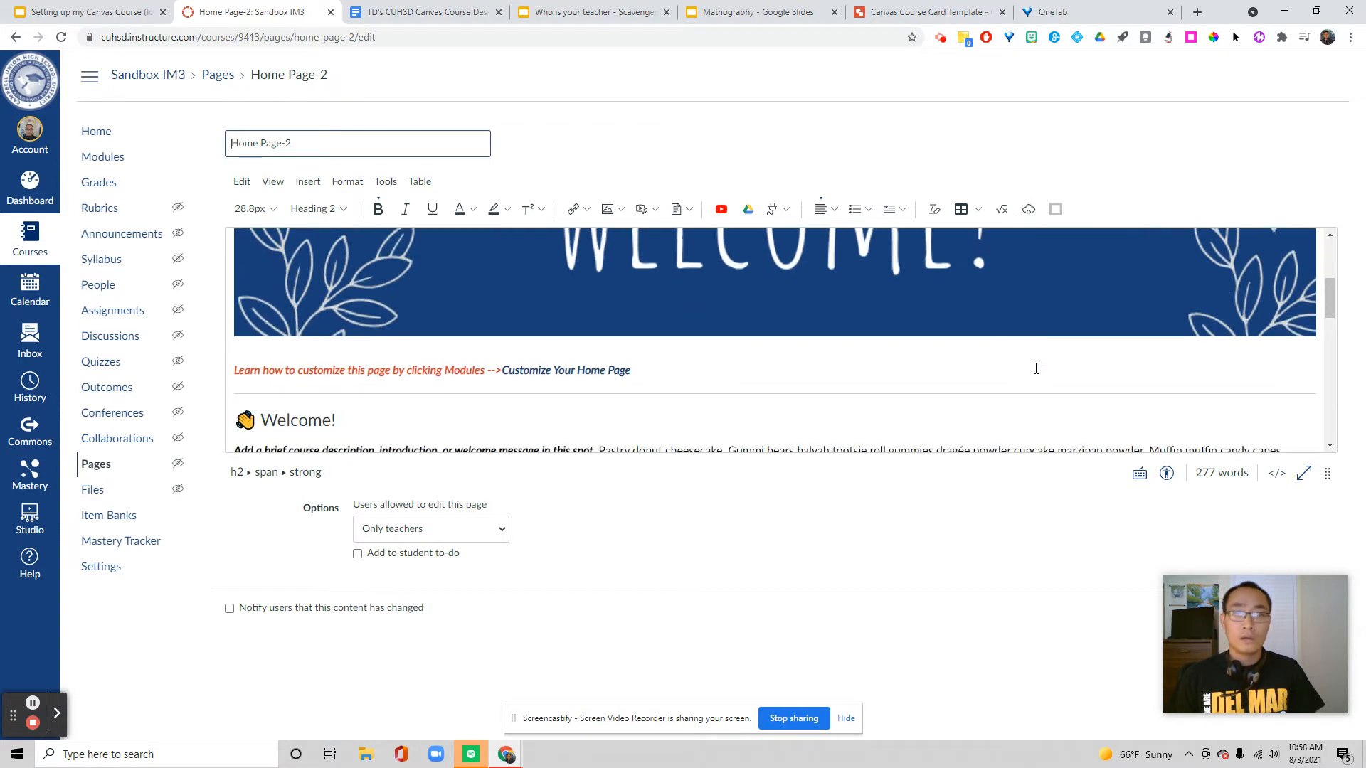
scroll(1037, 368, "up", 6)
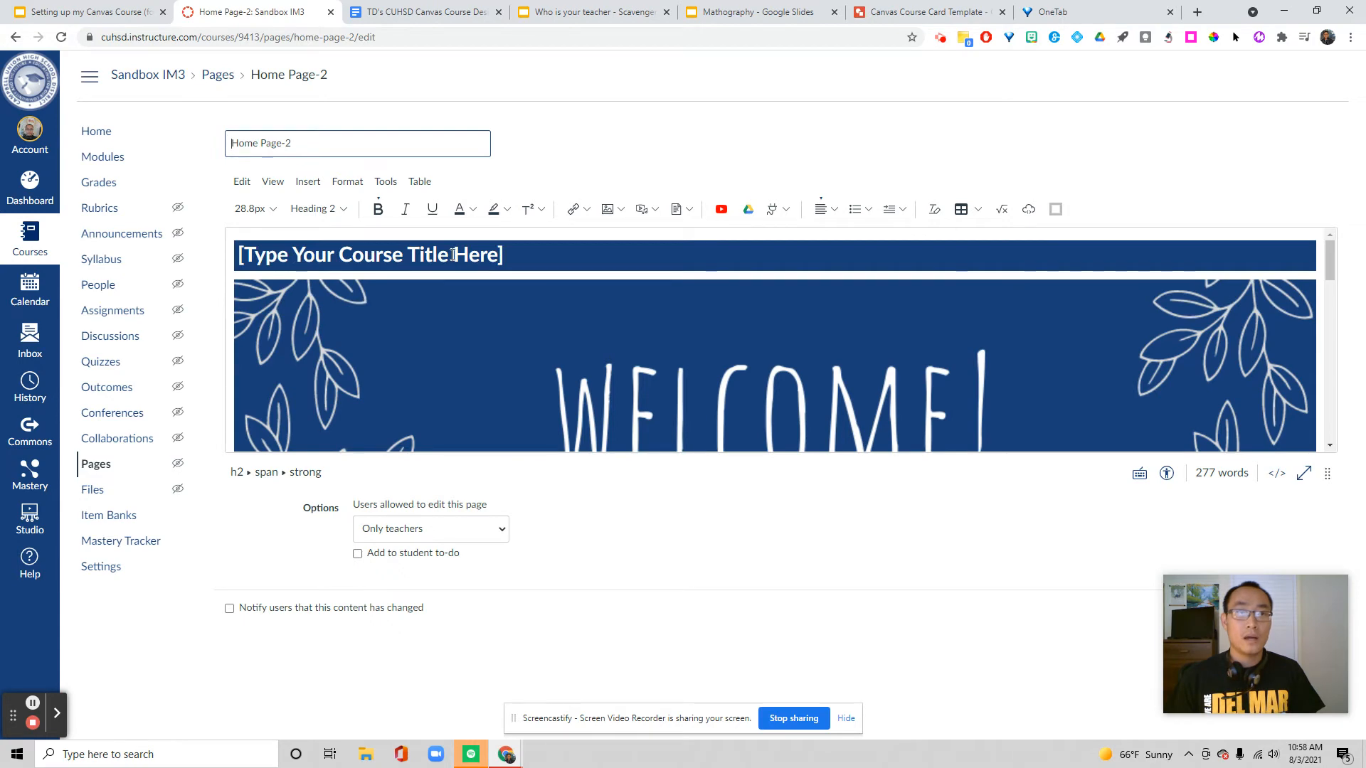
scroll(497, 251, "down", 8)
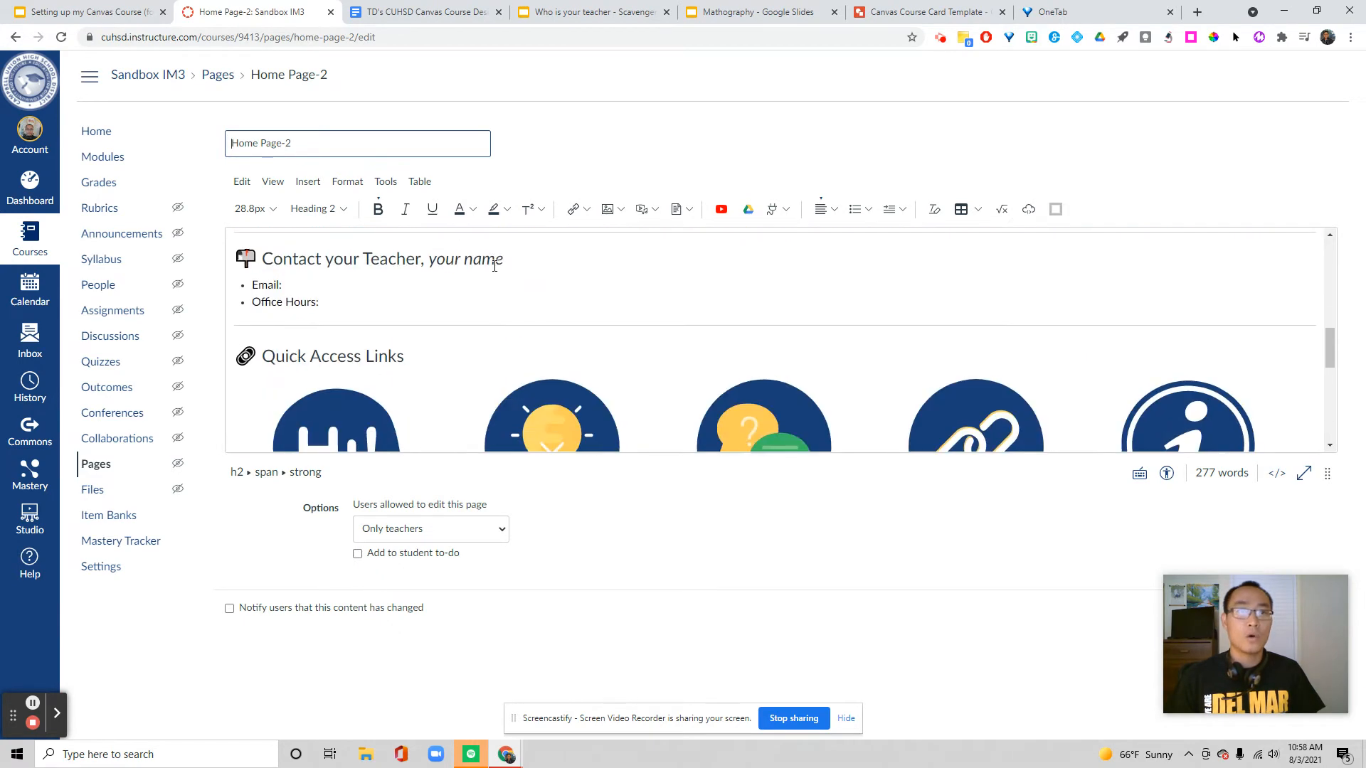
scroll(489, 268, "up", 7)
scroll(488, 268, "up", 2)
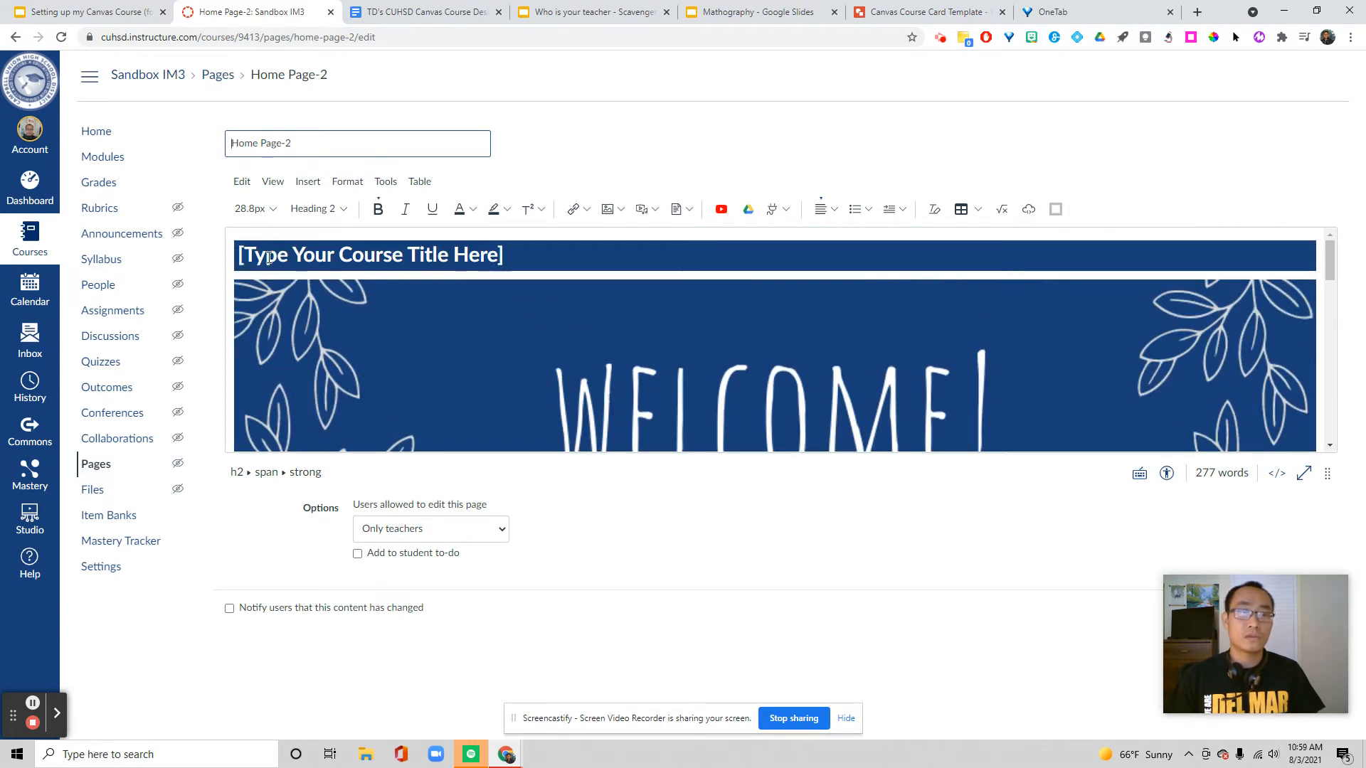
scroll(359, 258, "down", 8)
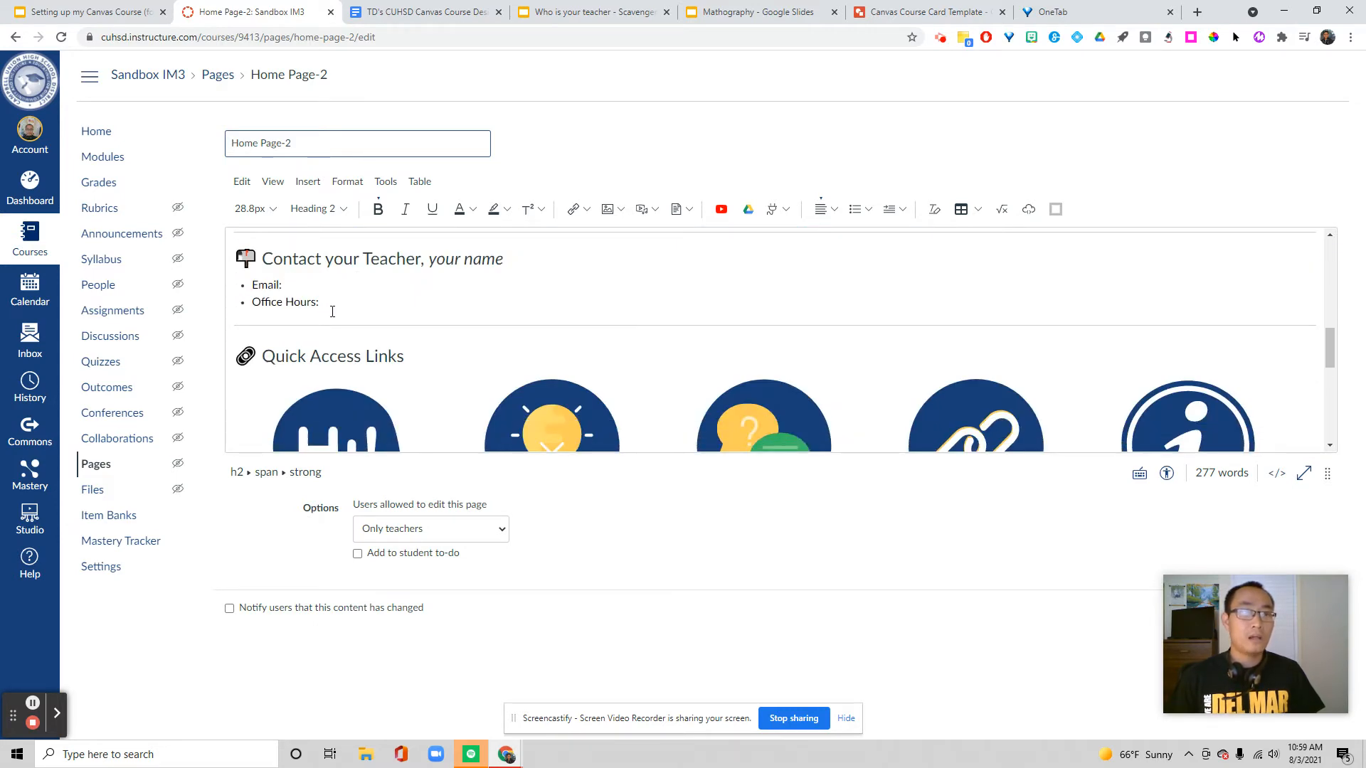
scroll(351, 312, "down", 8)
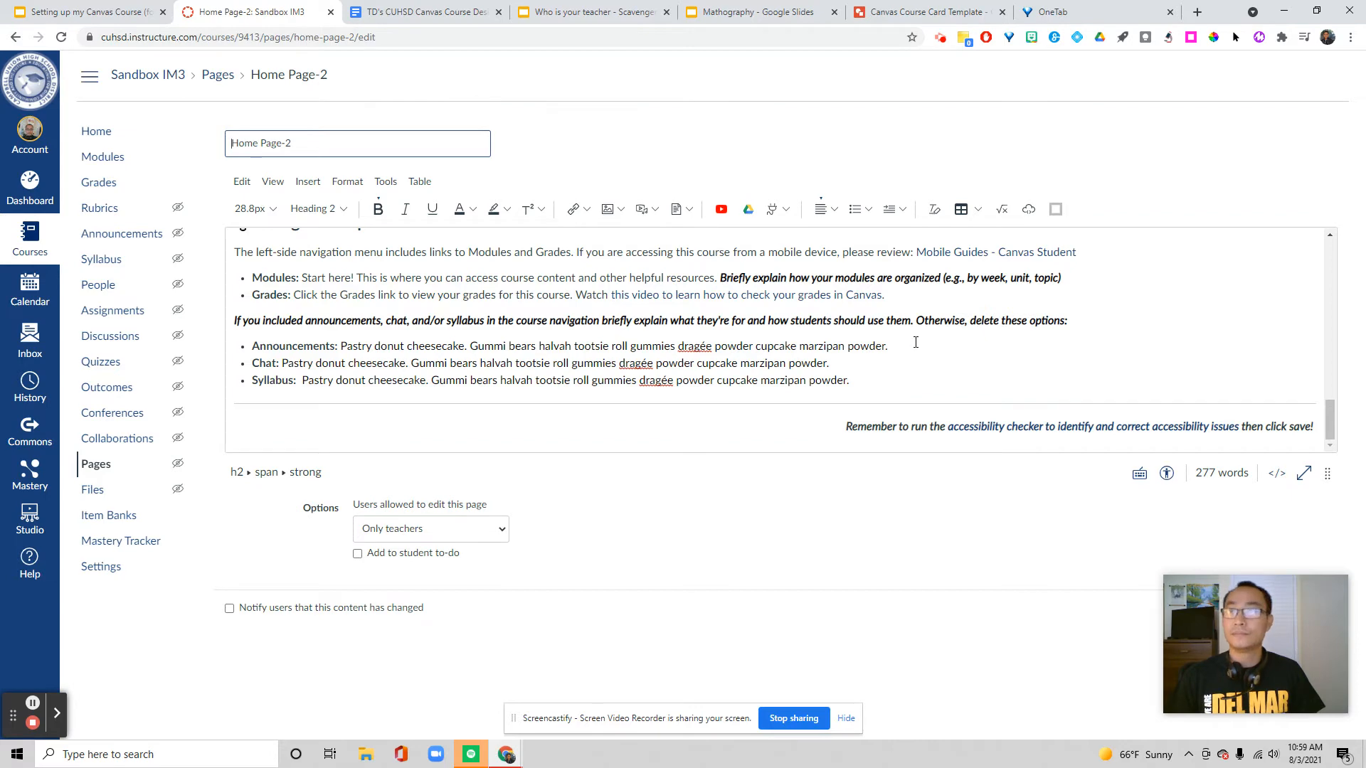
scroll(915, 342, "up", 15)
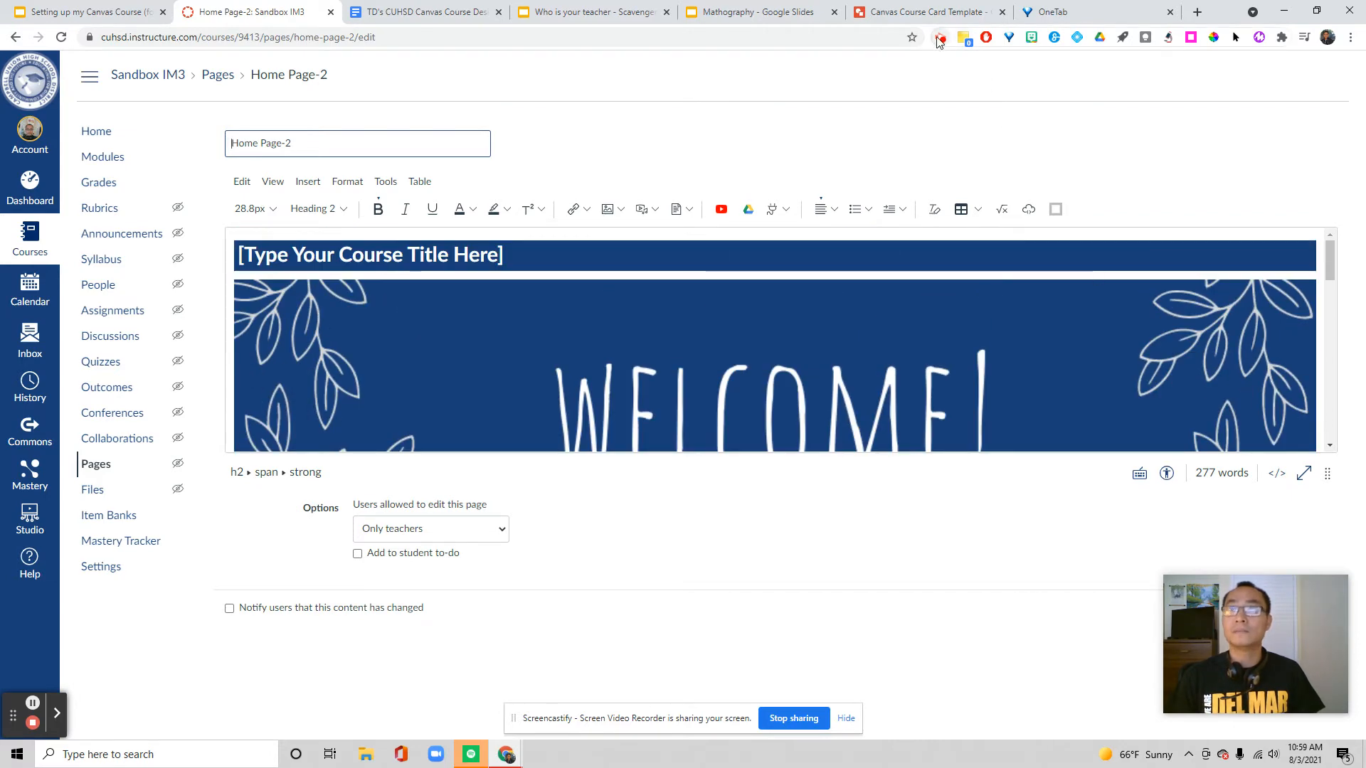
left_click(938, 42)
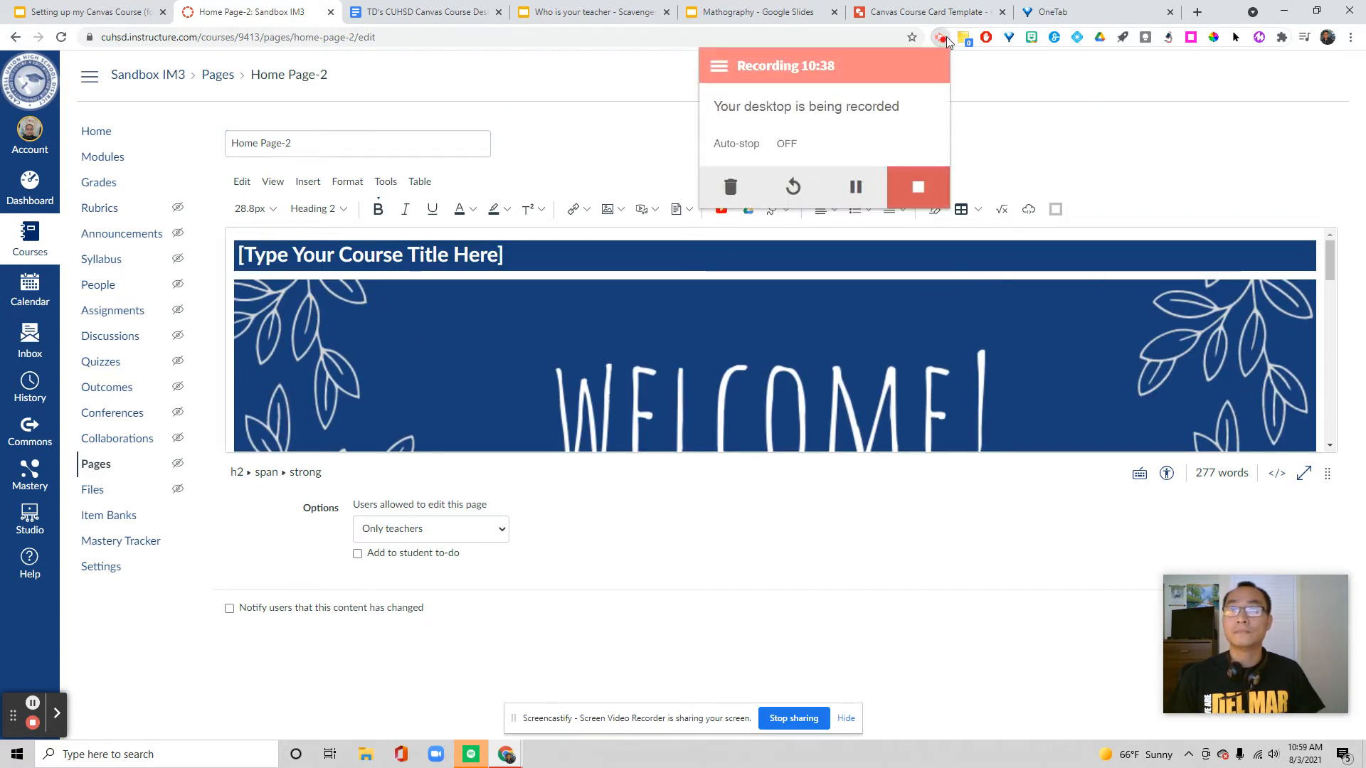
left_click(855, 186)
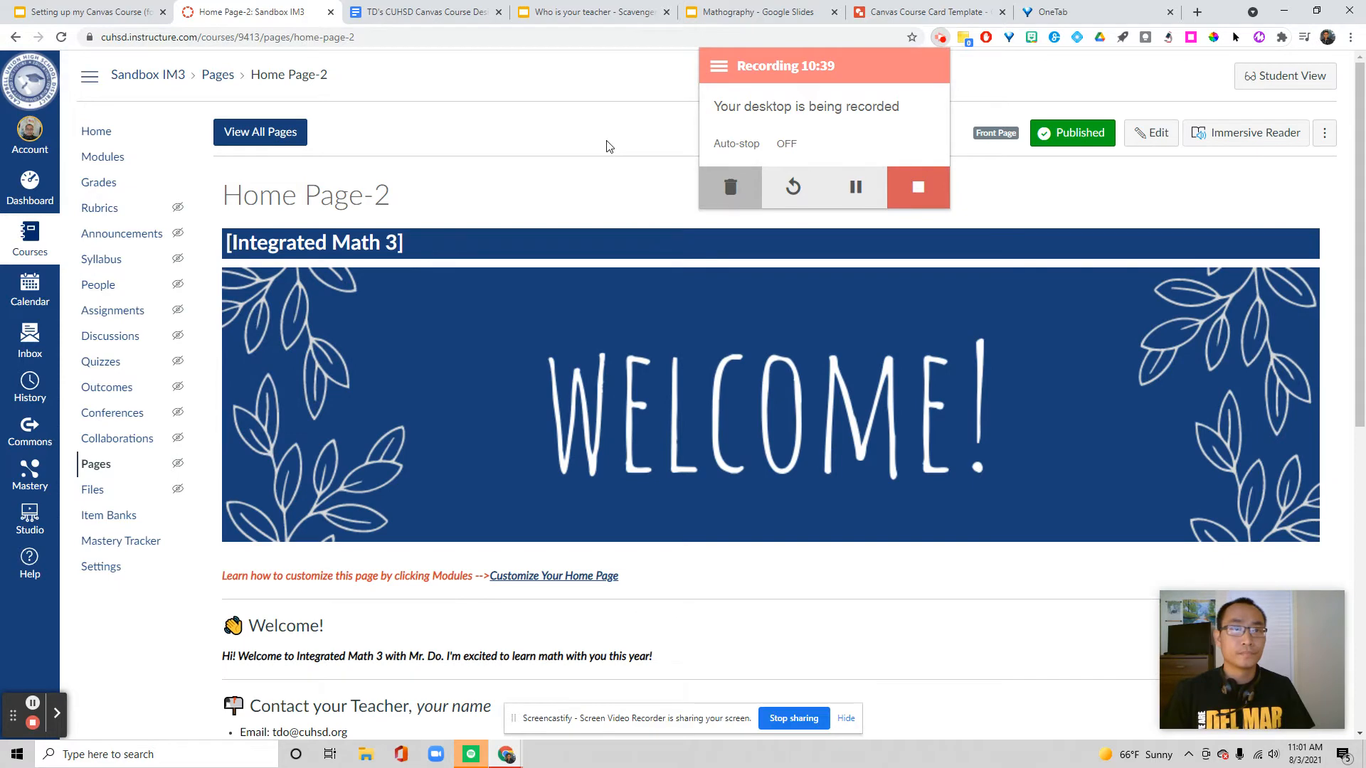
left_click(610, 149)
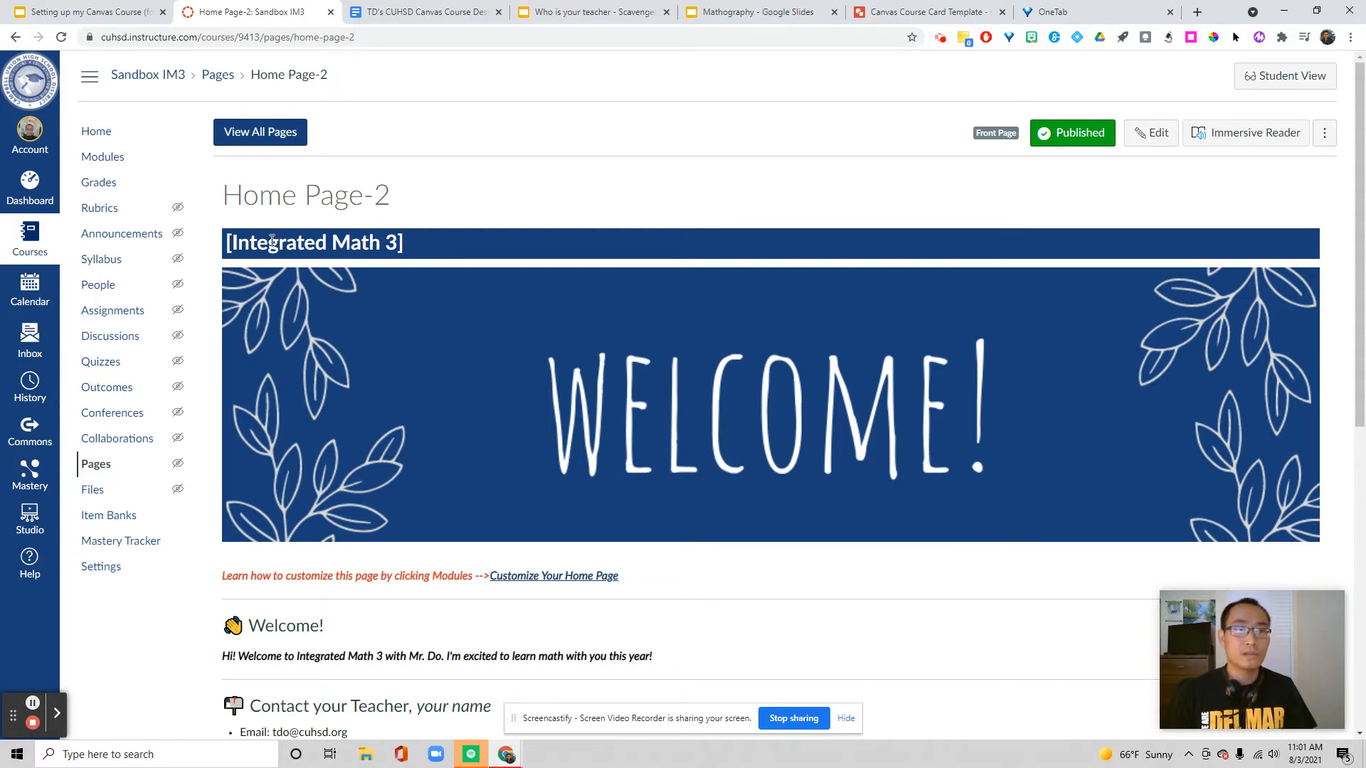
Review the customized "Home Page-2" from the welcome message and teacher contact details down to the navigation tips
scroll(366, 263, "down", 4)
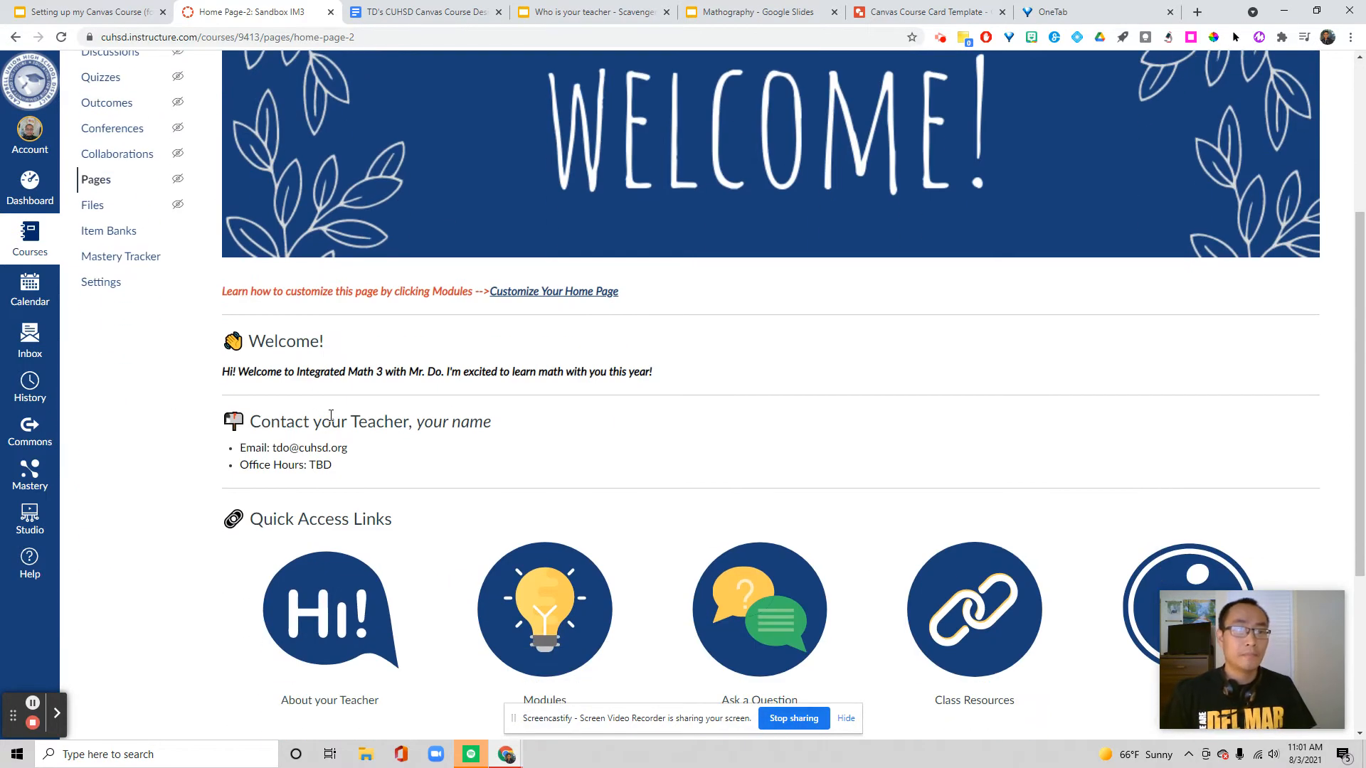
scroll(309, 444, "down", 4)
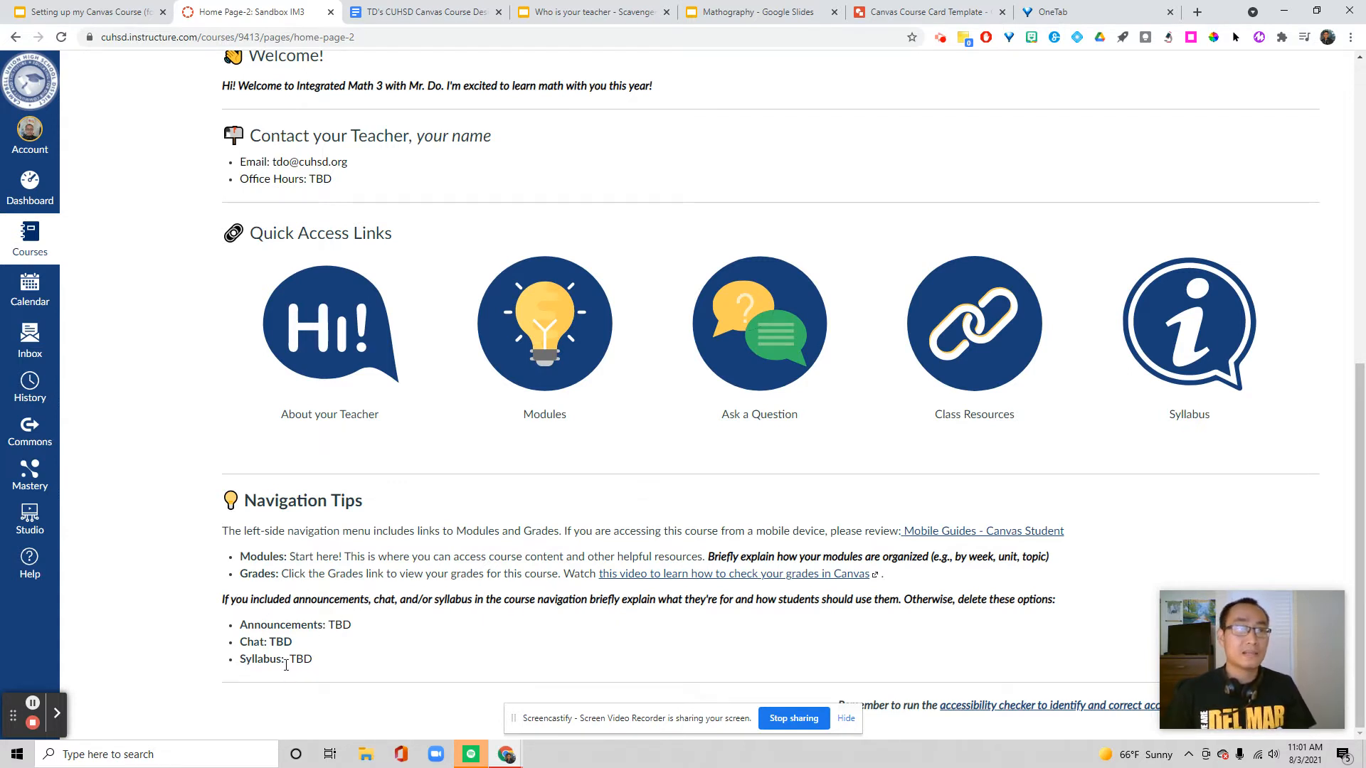
scroll(260, 492, "up", 7)
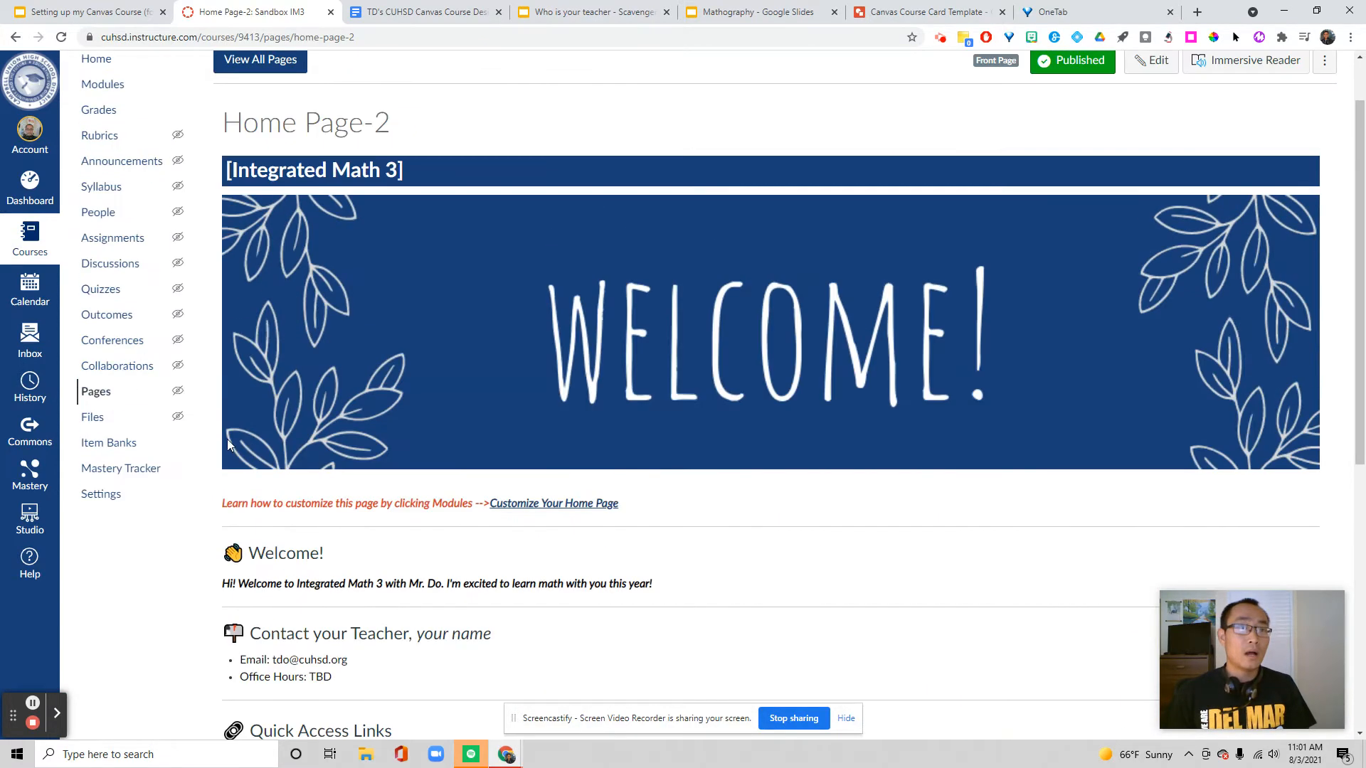
Show all pages of the course and view the "About Your Teacher" page
left_click(97, 393)
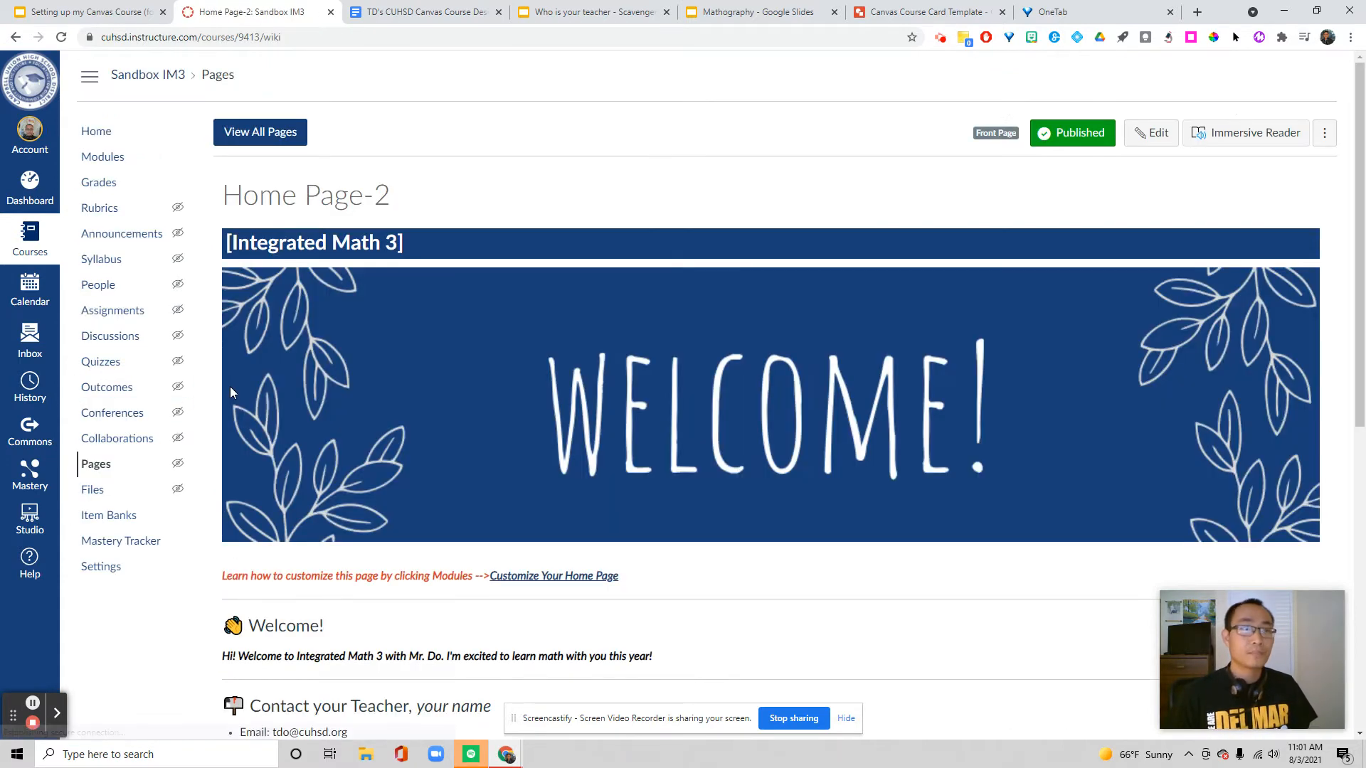
left_click(260, 132)
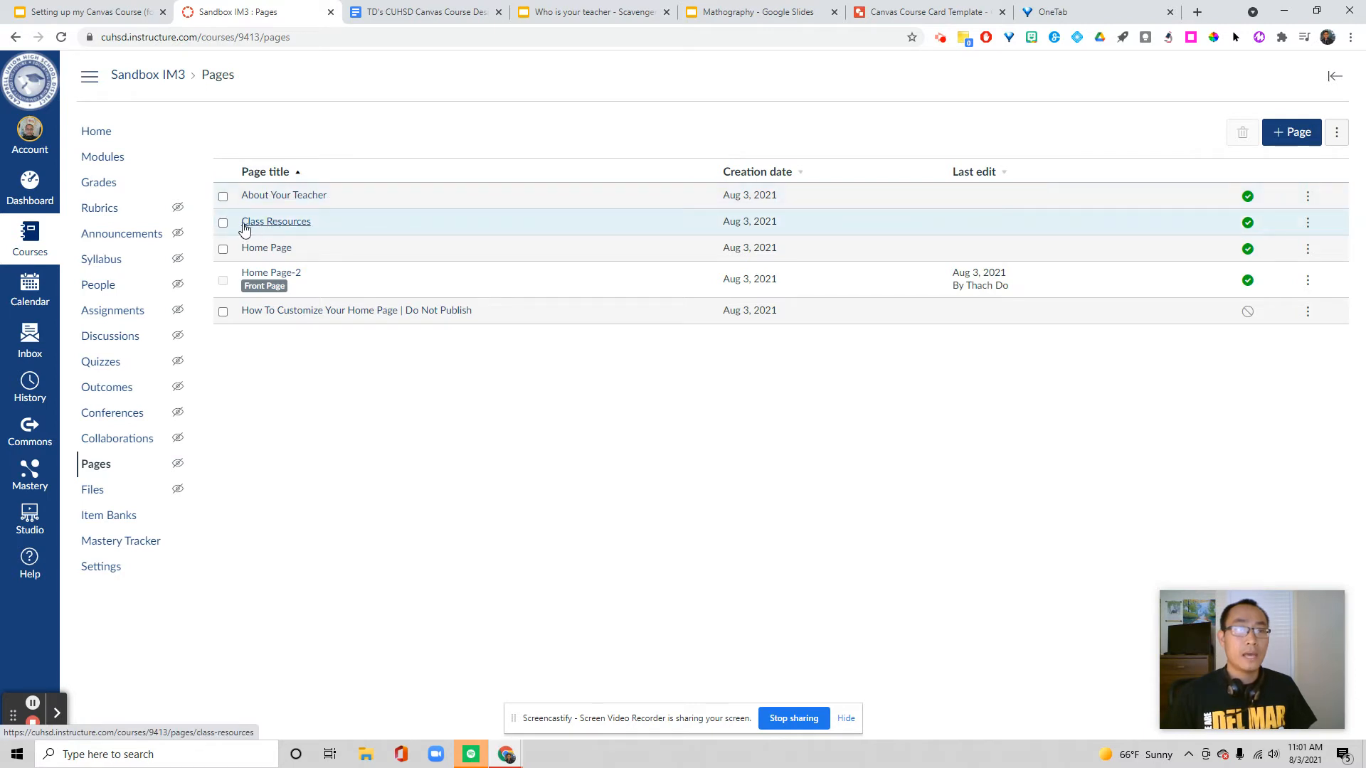
left_click(282, 201)
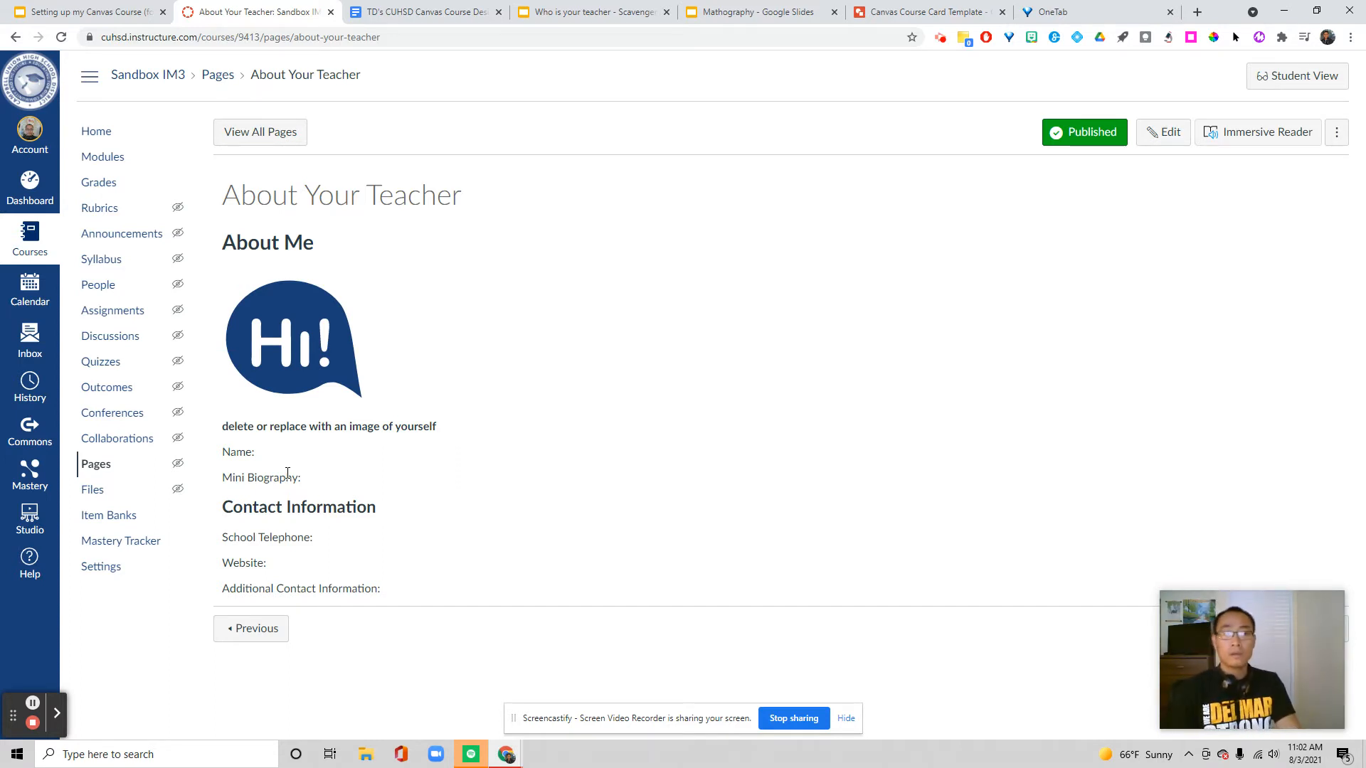
Return to the page list, open "Class Resources" and look through its requested, mental health and tech support sections
left_click(246, 132)
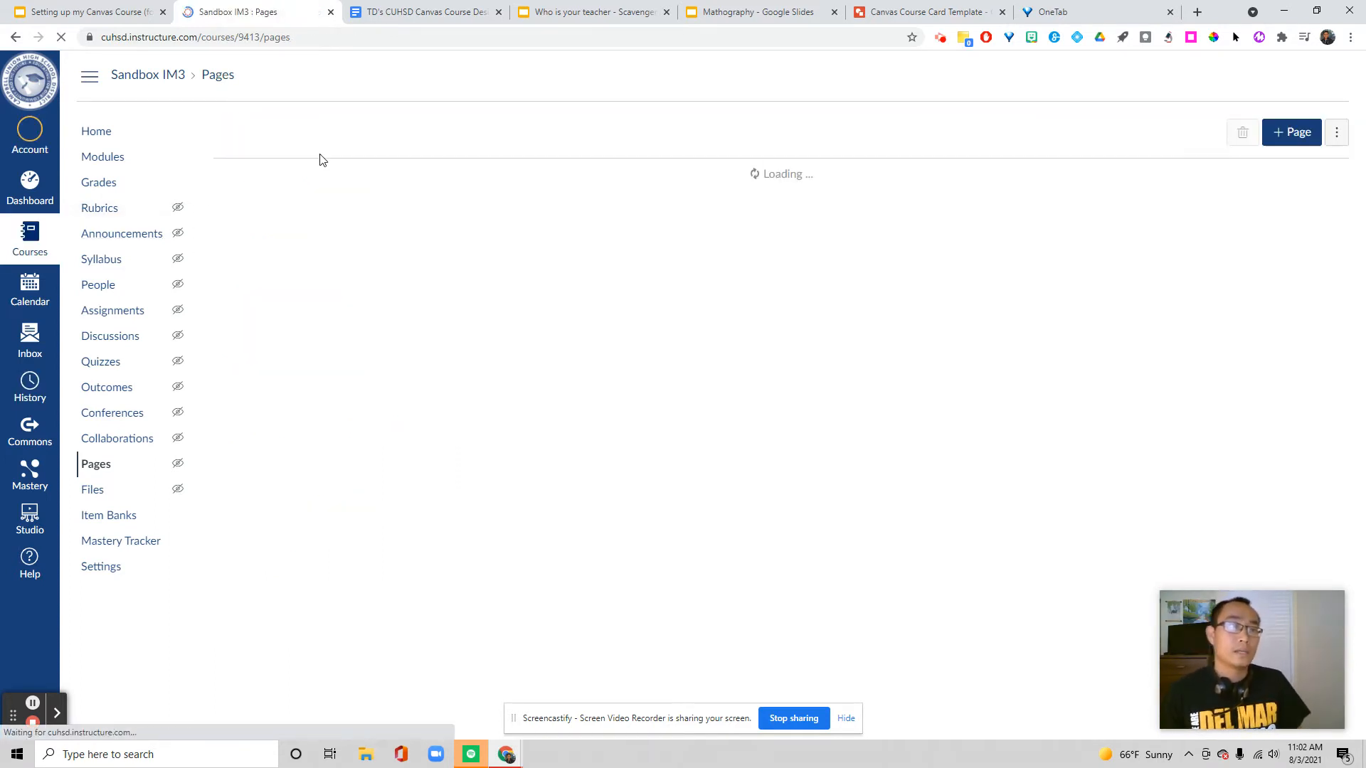
left_click(284, 222)
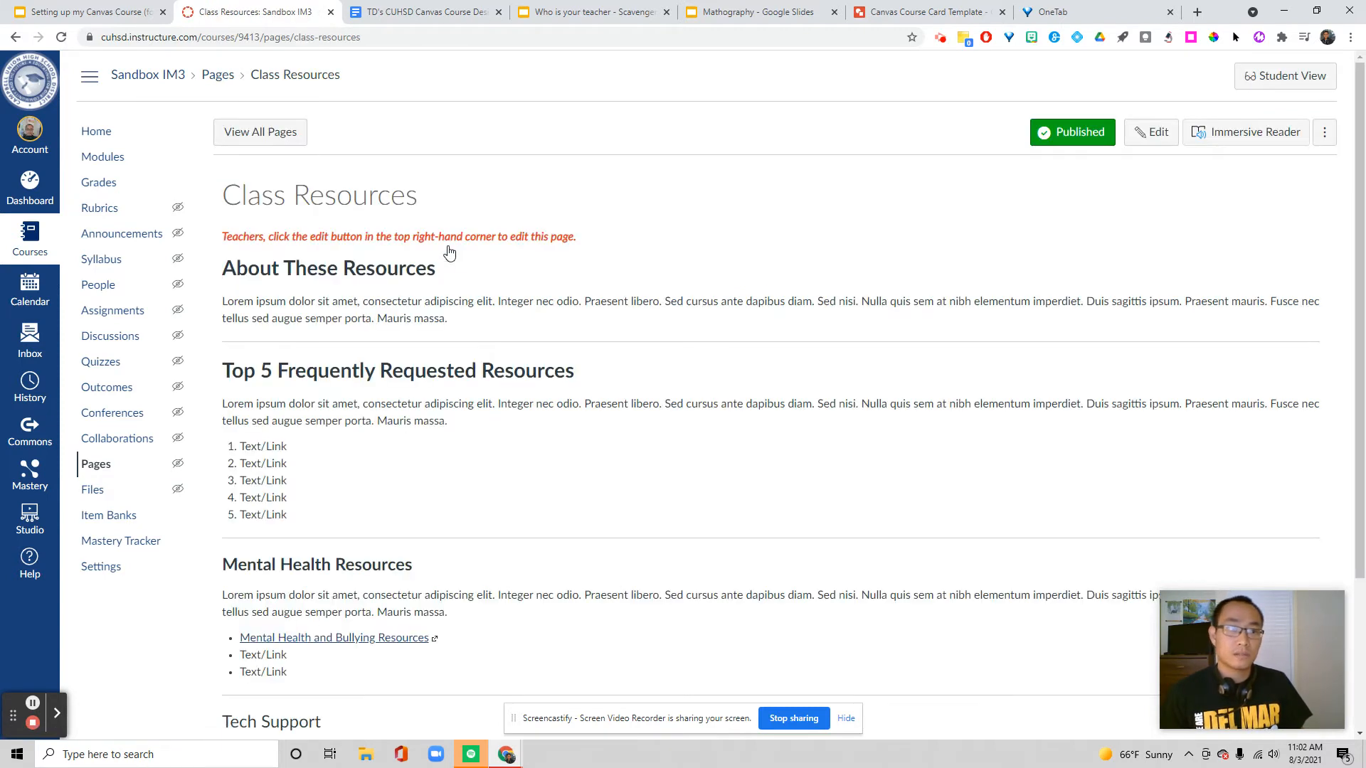
scroll(435, 261, "down", 3)
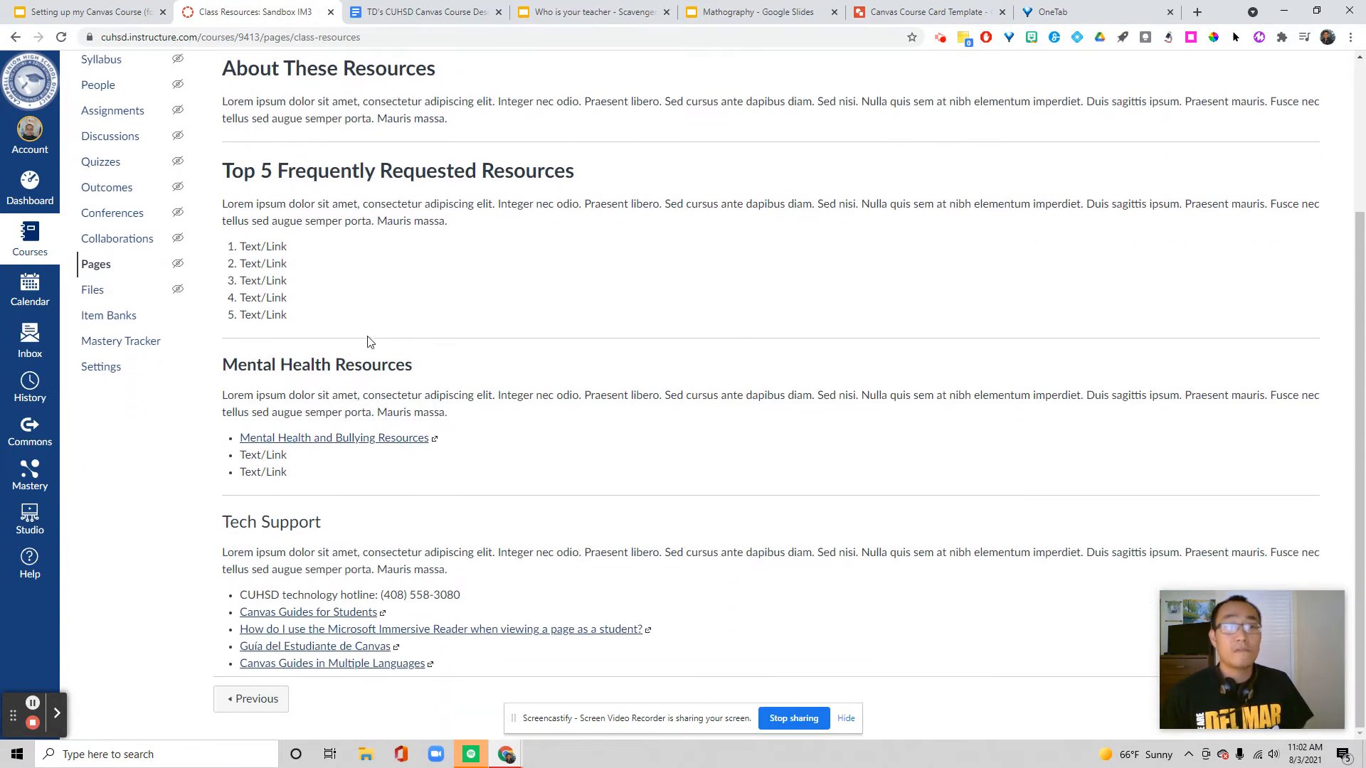
scroll(315, 470, "up", 2)
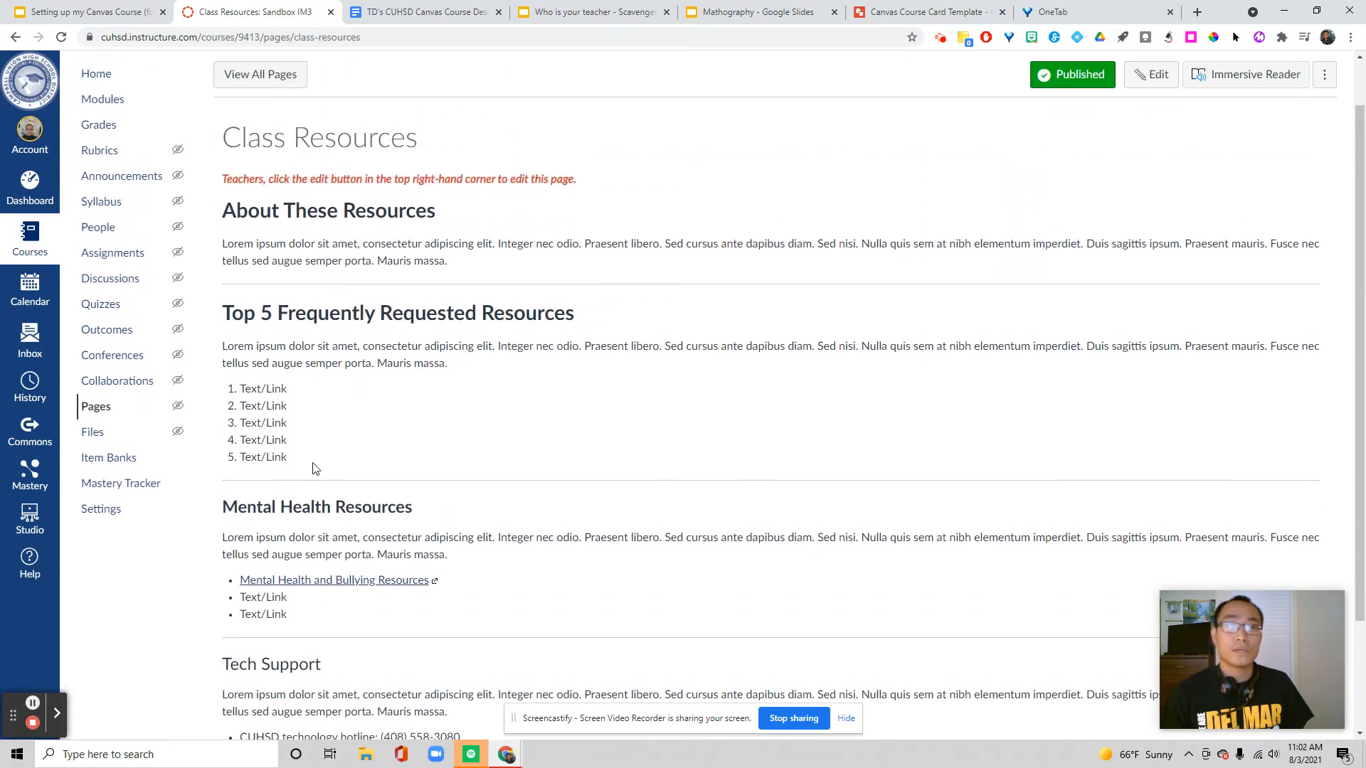
scroll(322, 464, "down", 2)
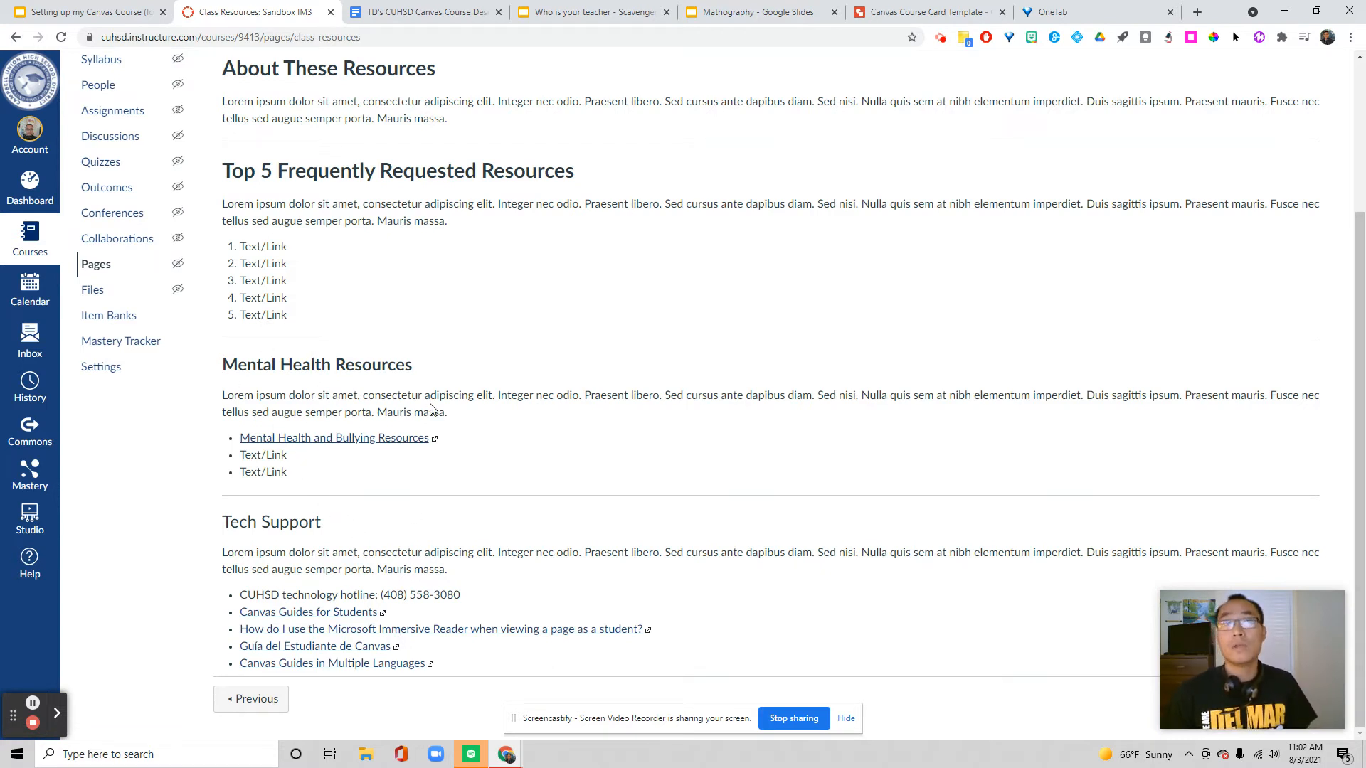
scroll(430, 399, "up", 3)
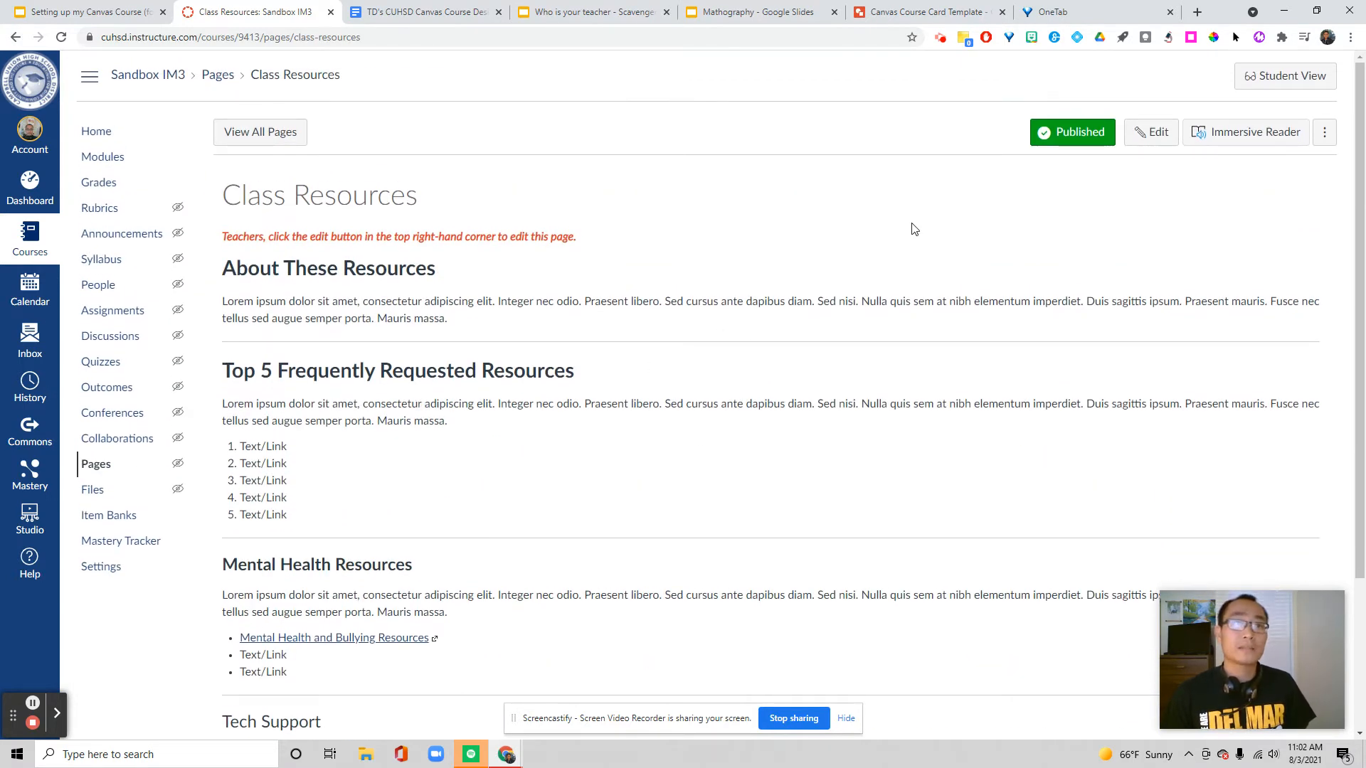
left_click(940, 37)
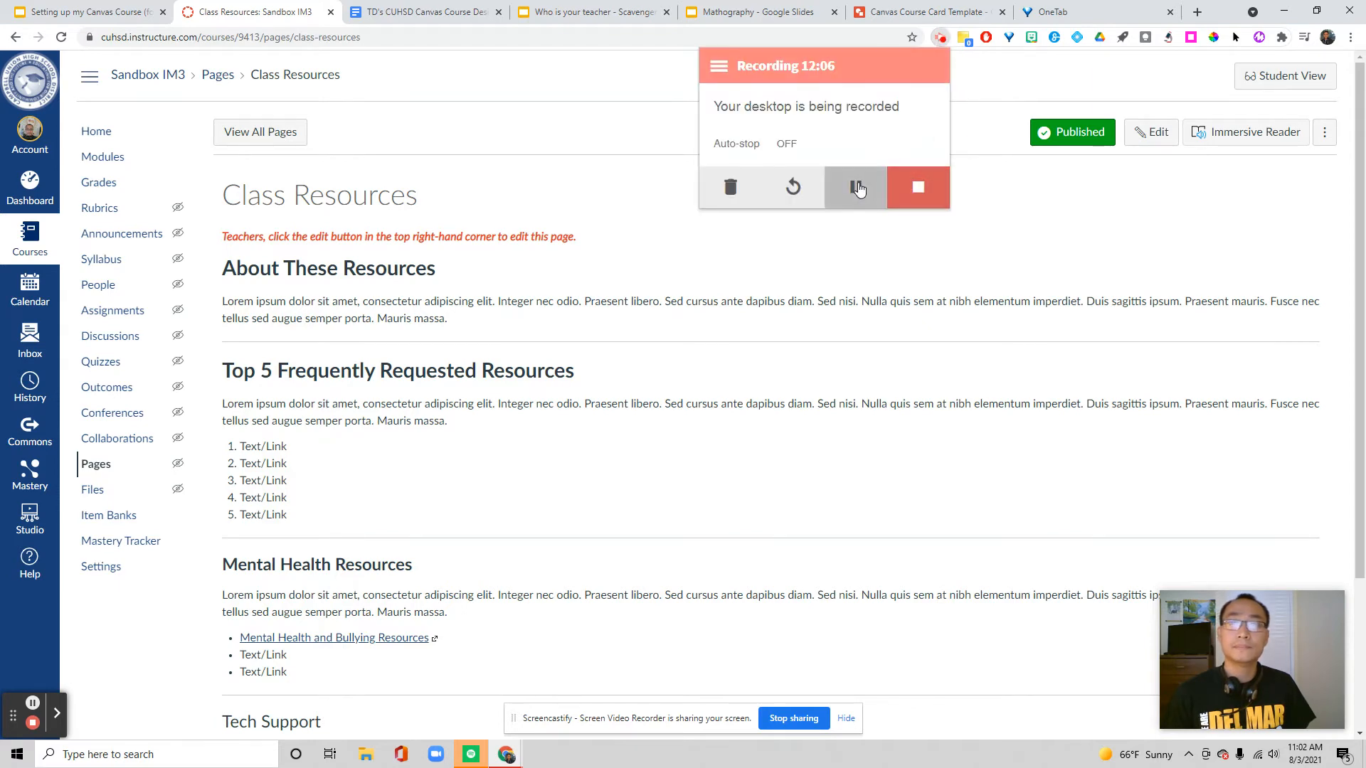
left_click(857, 187)
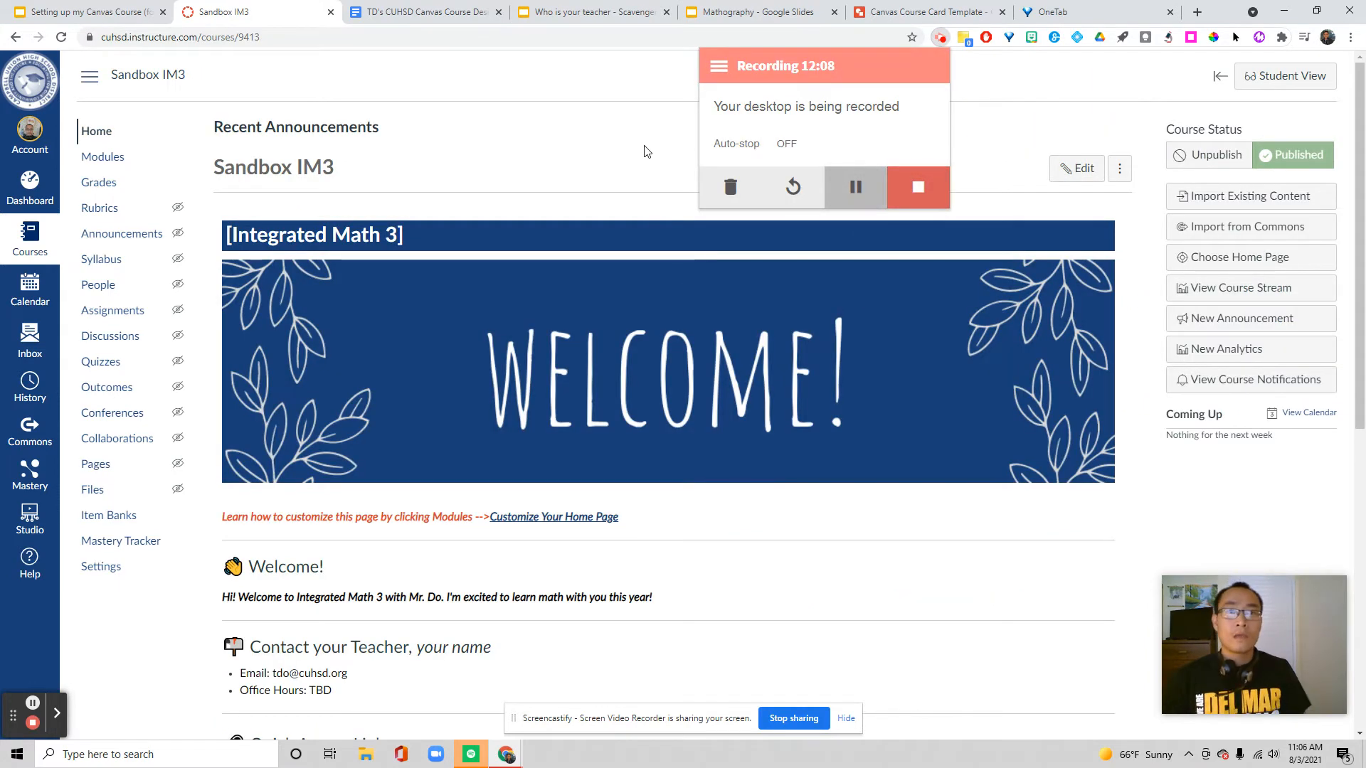
left_click(651, 151)
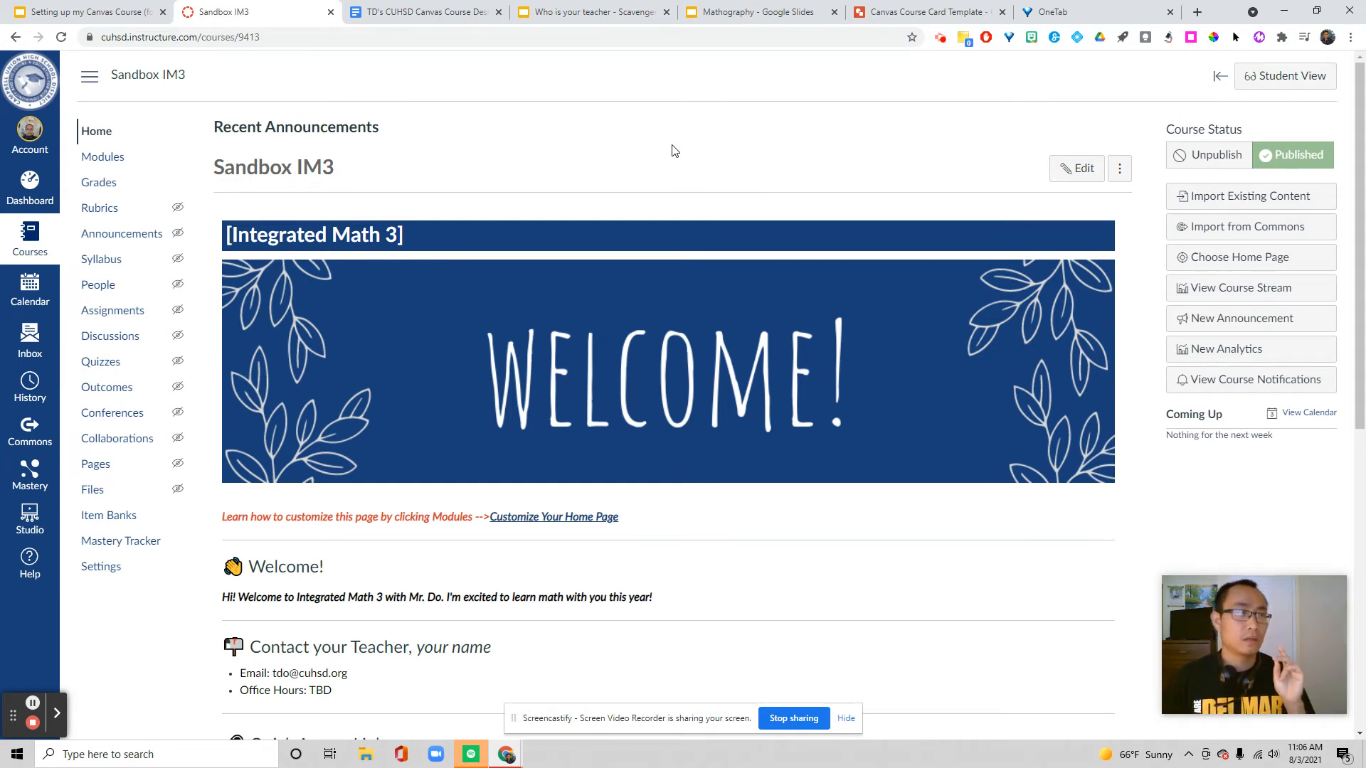
Look through the customized Sandbox IM3 home page down to the quick access links
scroll(656, 147, "down", 3)
scroll(621, 224, "up", 4)
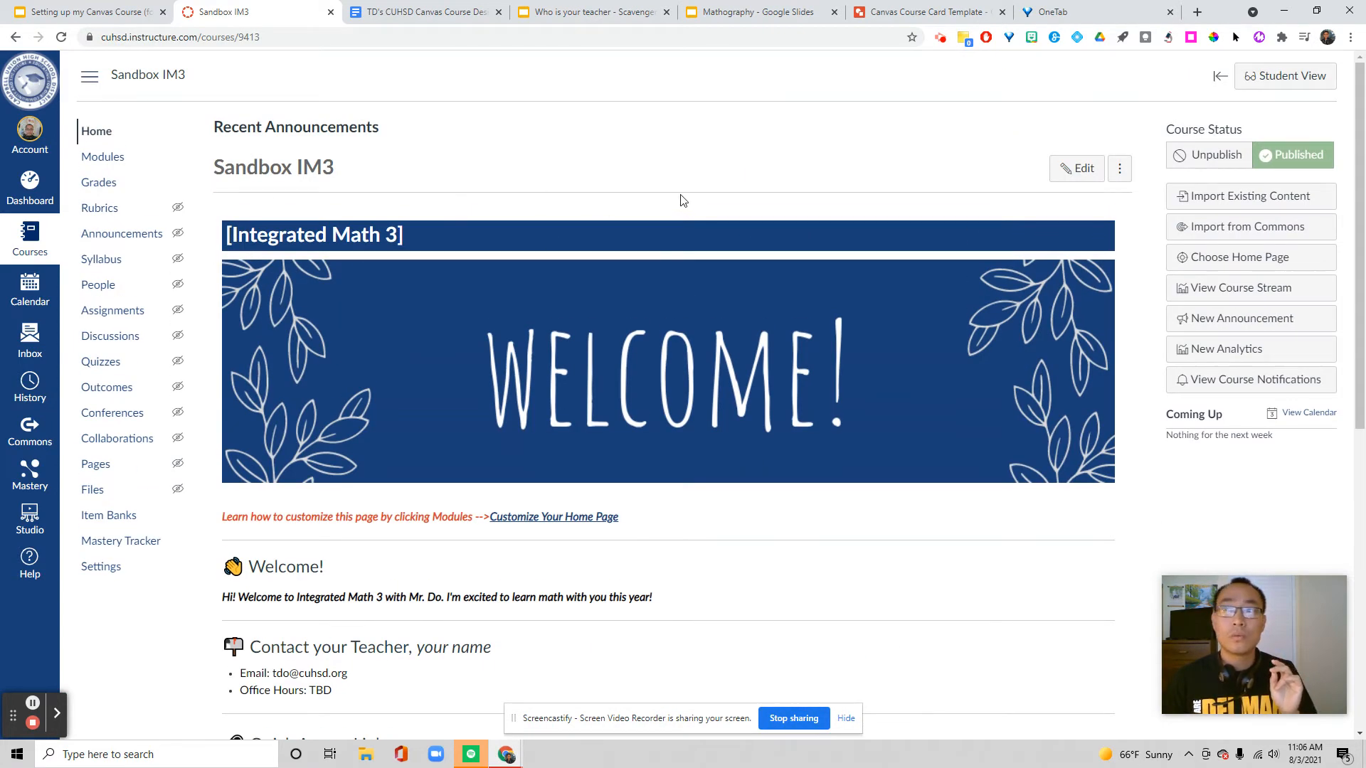
scroll(623, 325, "down", 3)
scroll(580, 425, "down", 2)
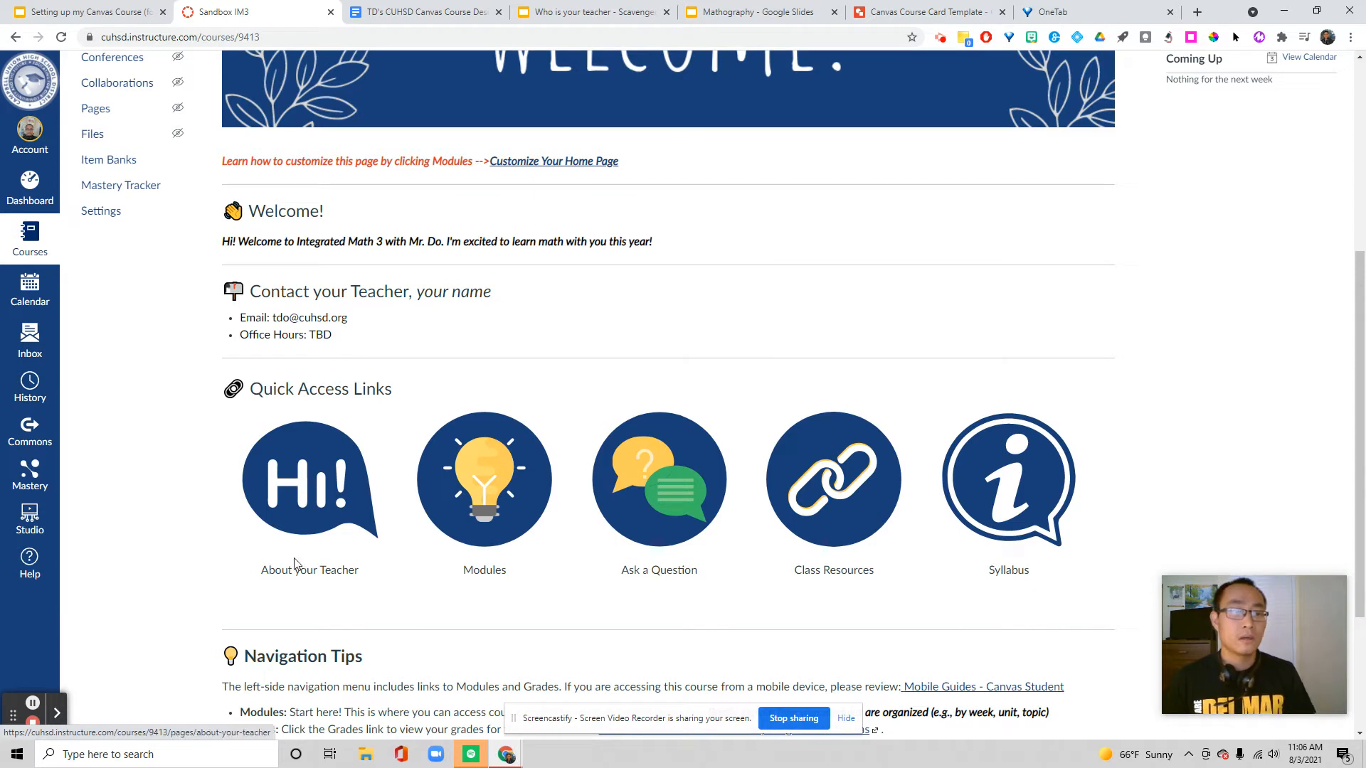
Check the home page's quick access links by opening About Your Teacher, returning to the home page and opening Class Resources
left_click(299, 506)
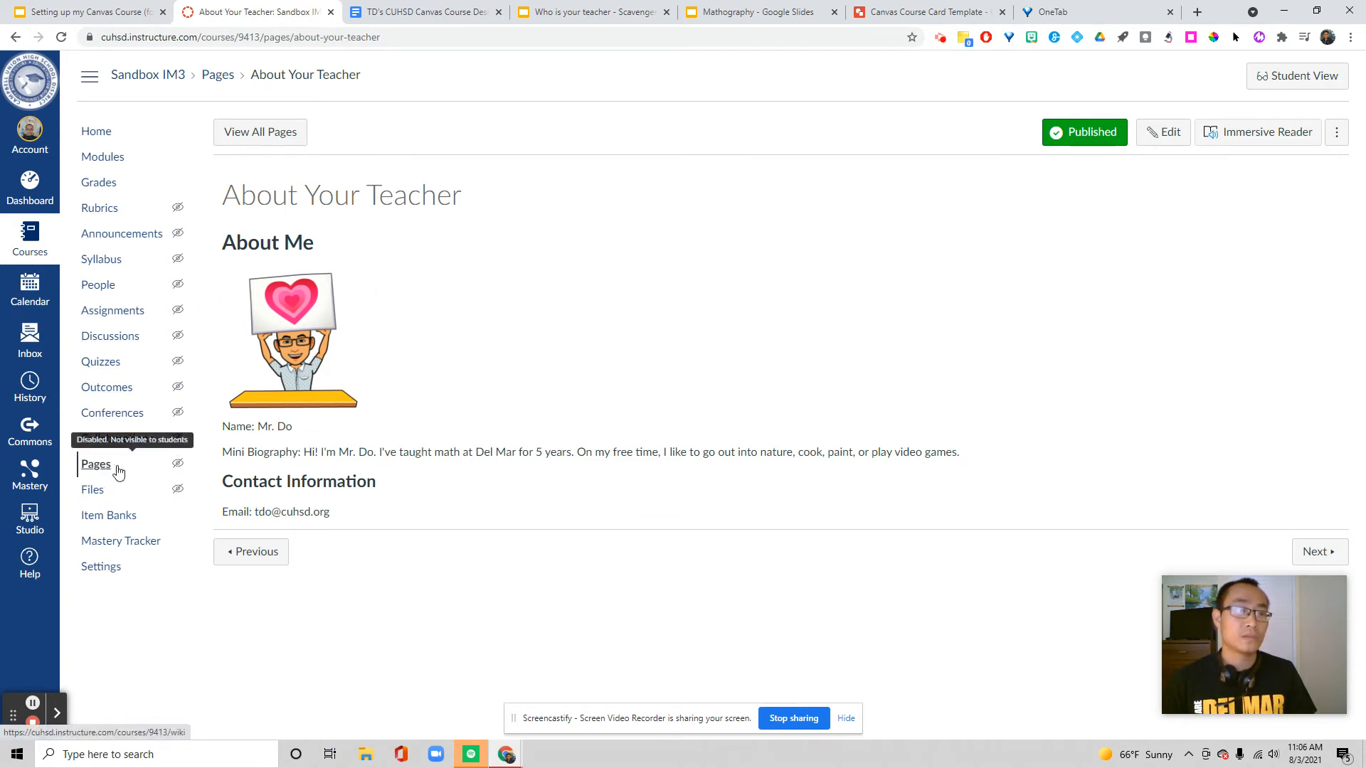
left_click_drag(109, 472, 107, 362)
left_click(461, 494)
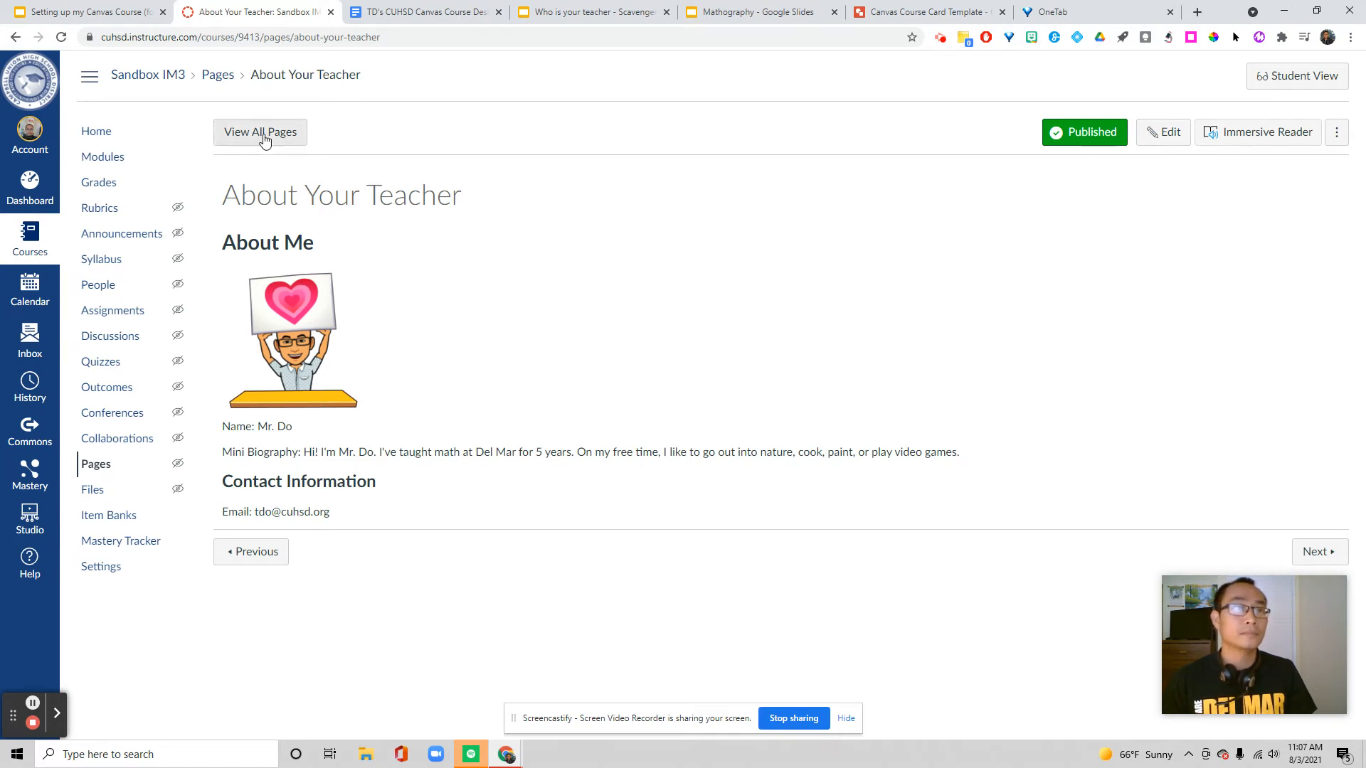
left_click(165, 139)
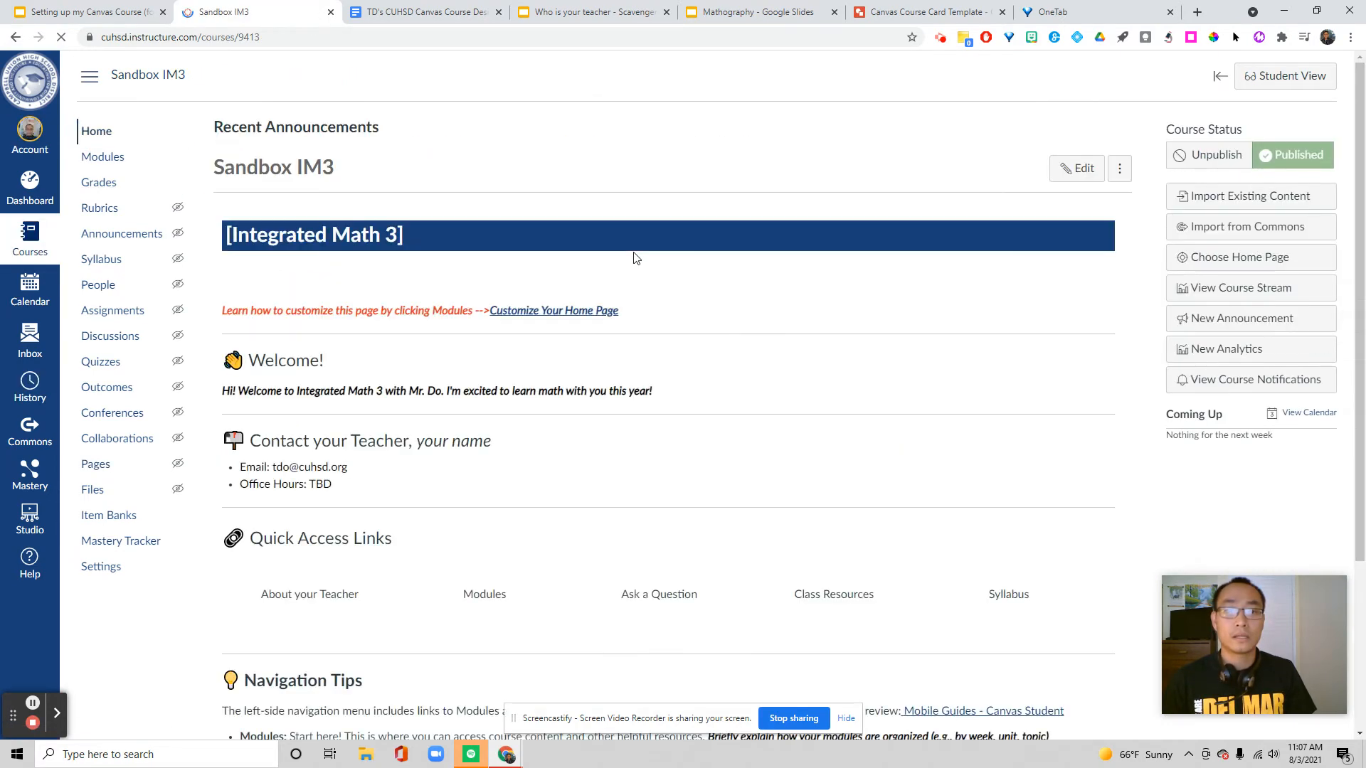
scroll(812, 493, "down", 4)
left_click(814, 528)
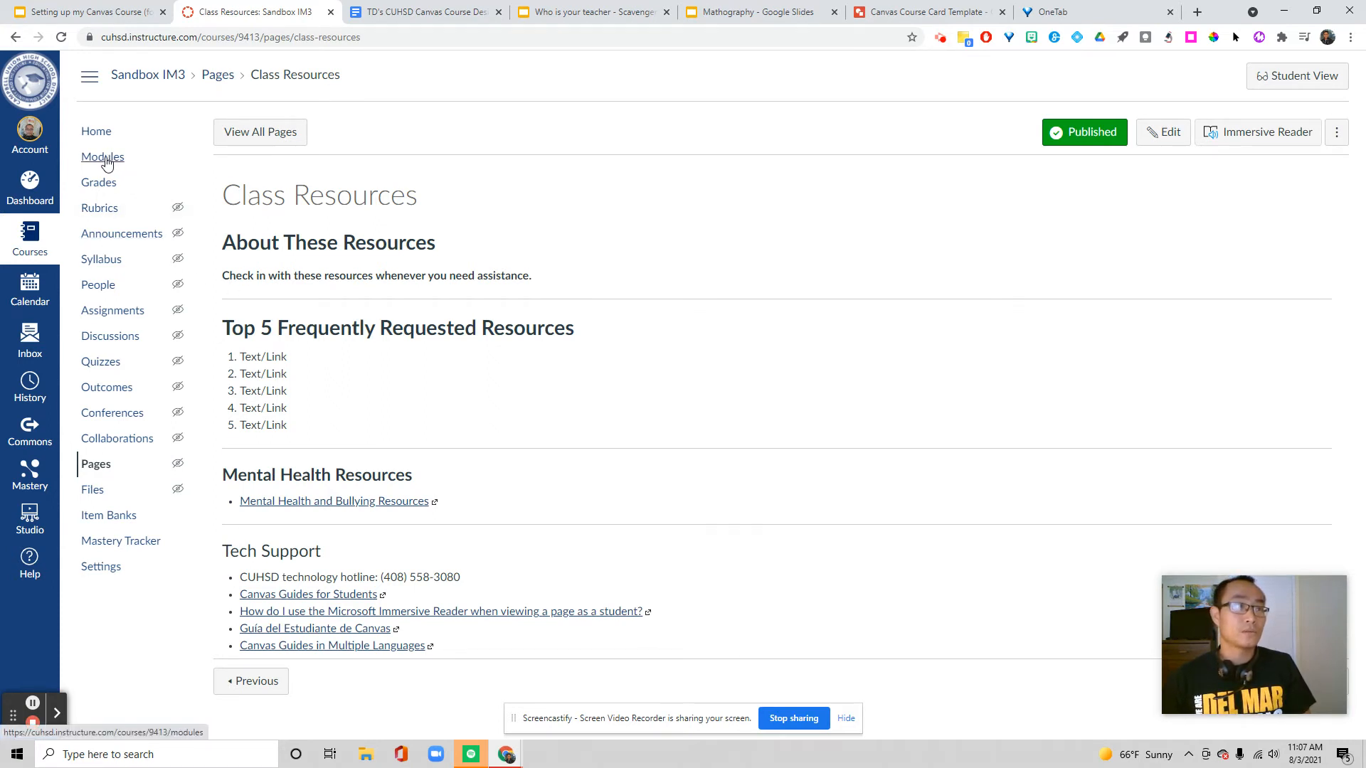
Add a module named "Module 0: Your Math Journey" to the course's modules
left_click(107, 160)
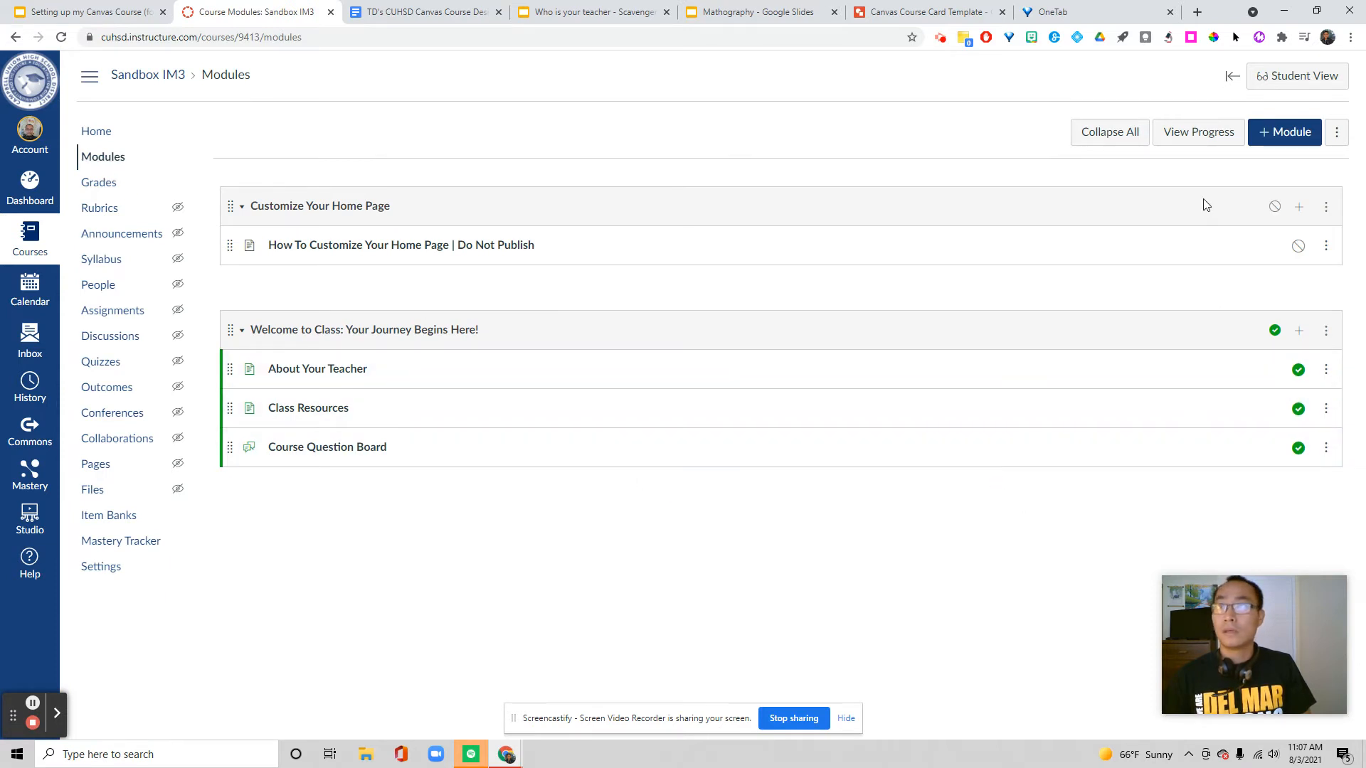
left_click(1283, 136)
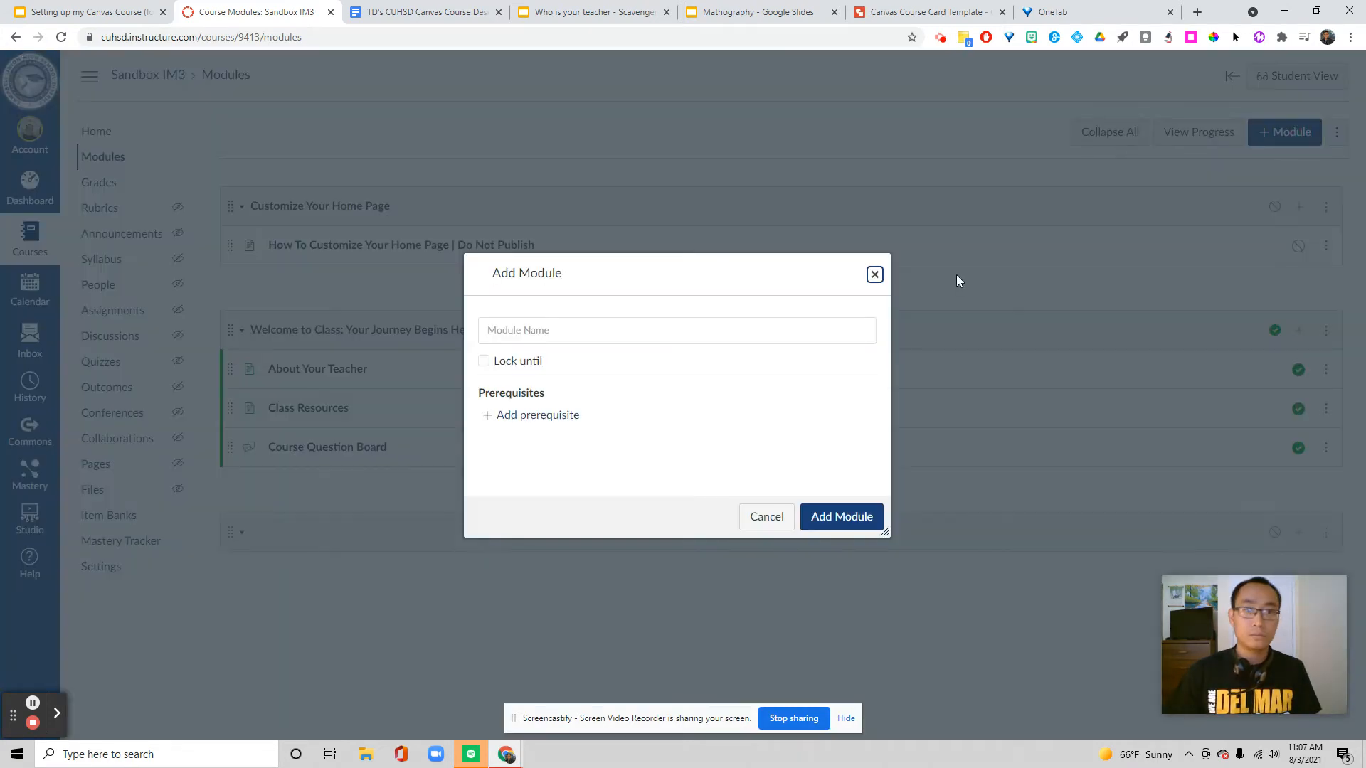
left_click(742, 337)
type("M")
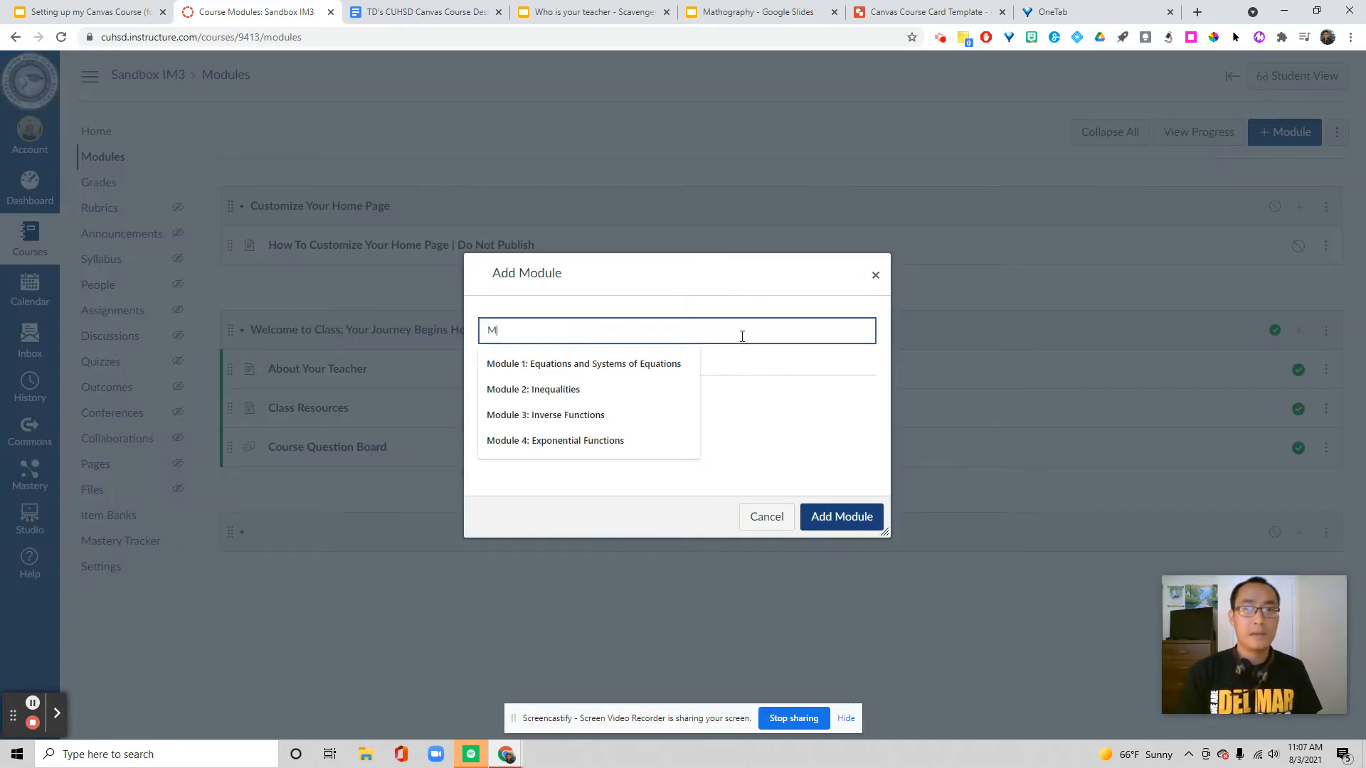
type("odule 0:")
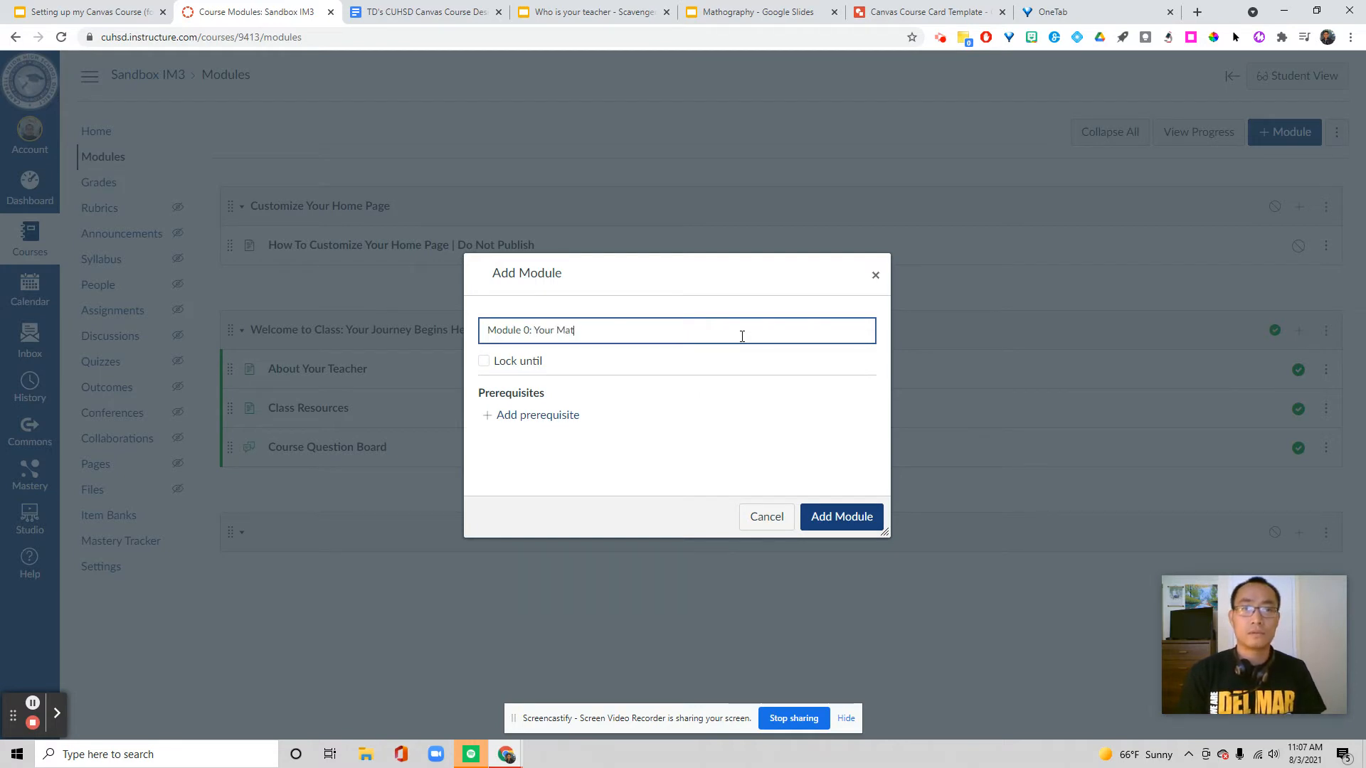
type("Your Math Journey")
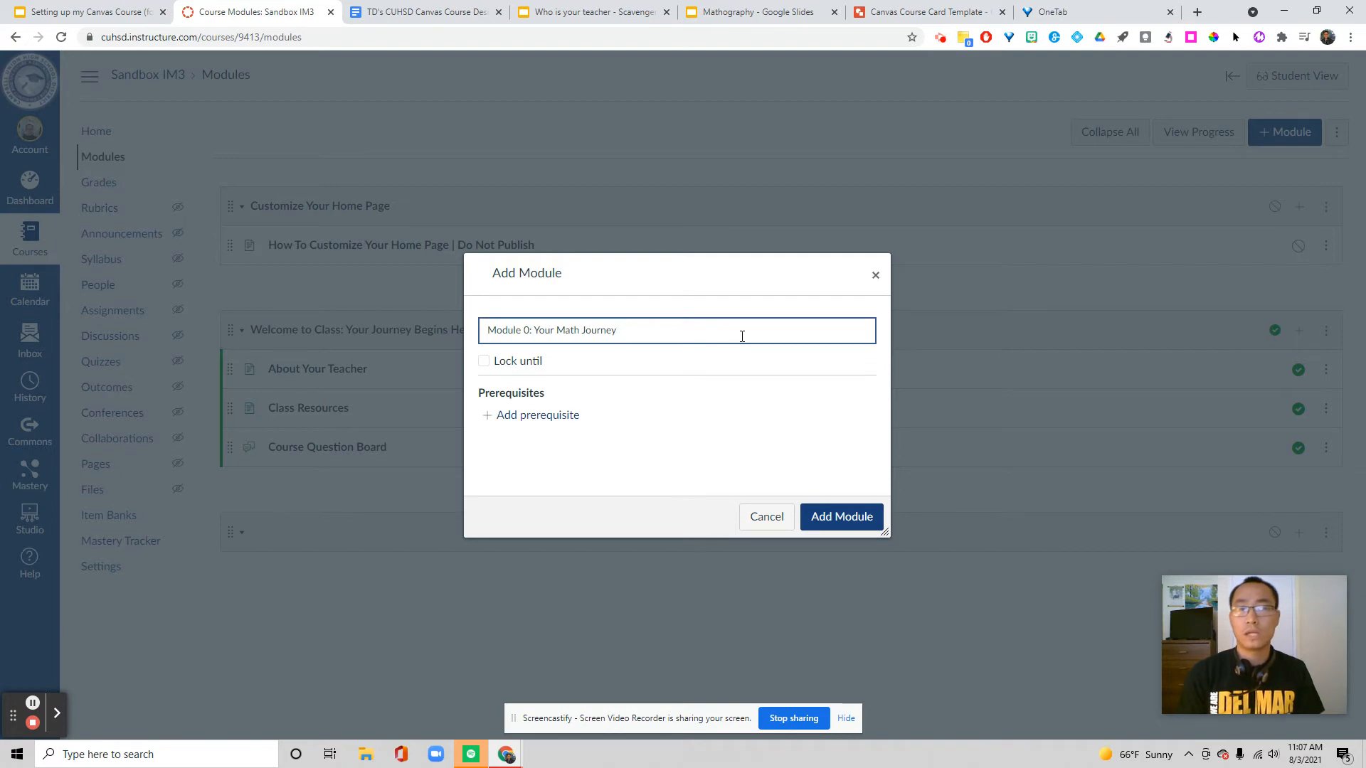
left_click(845, 514)
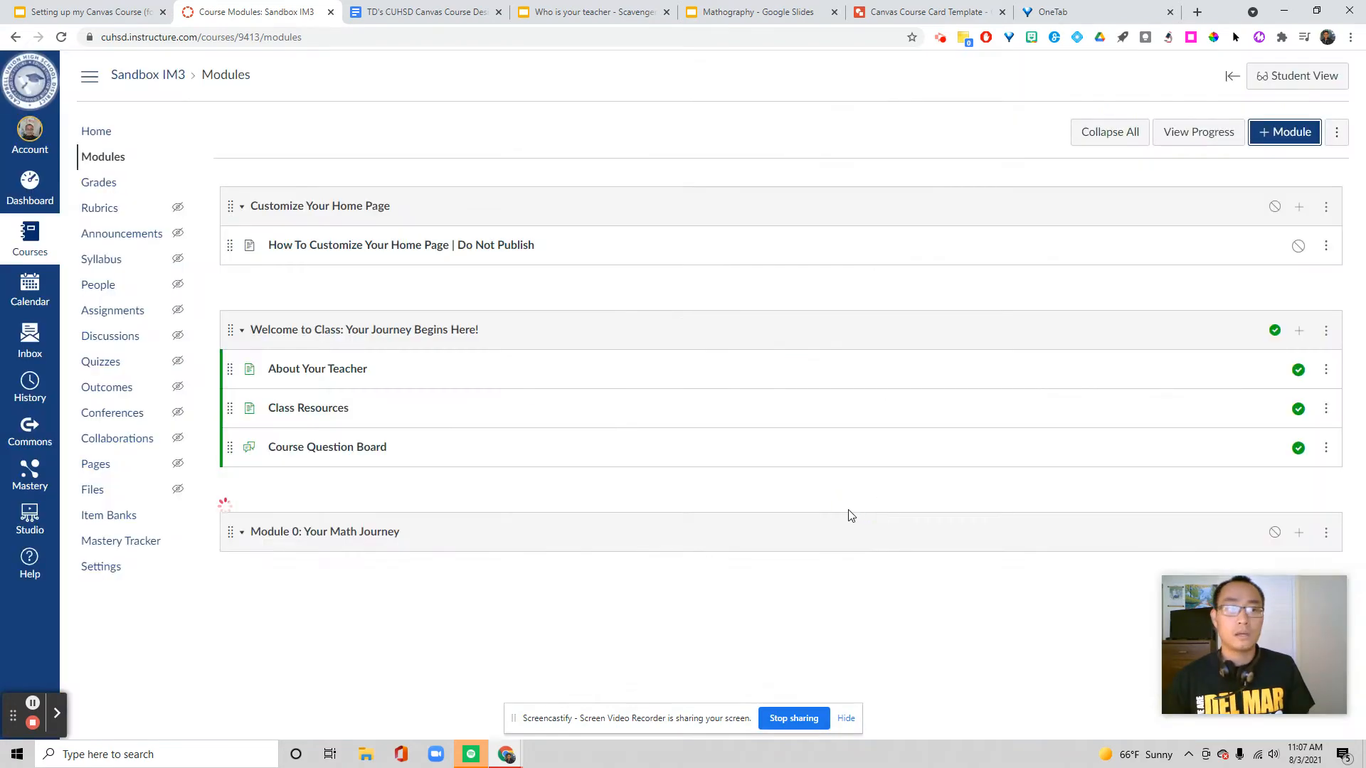
Create an assignment named "Mathography" in Module 0: Your Math Journey, without indentation
scroll(861, 555, "down", 1)
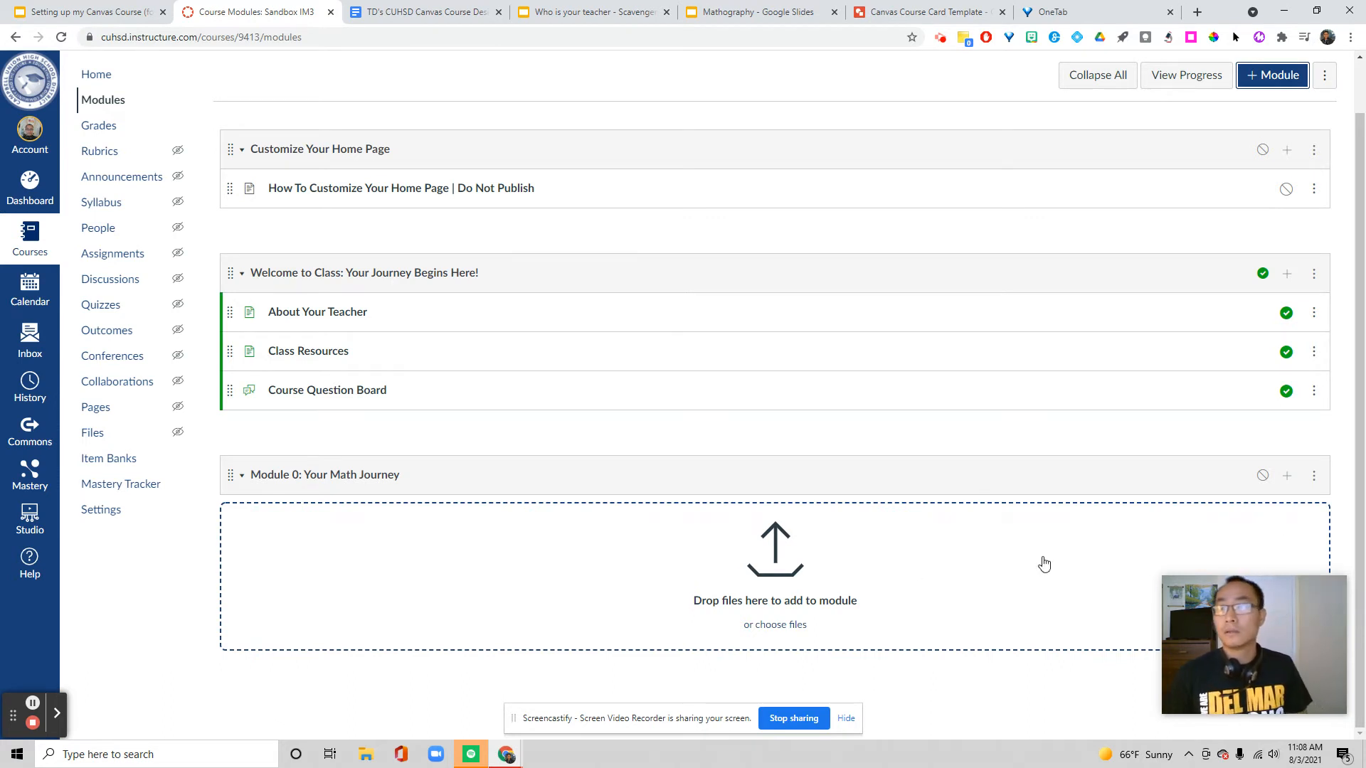
left_click(1286, 476)
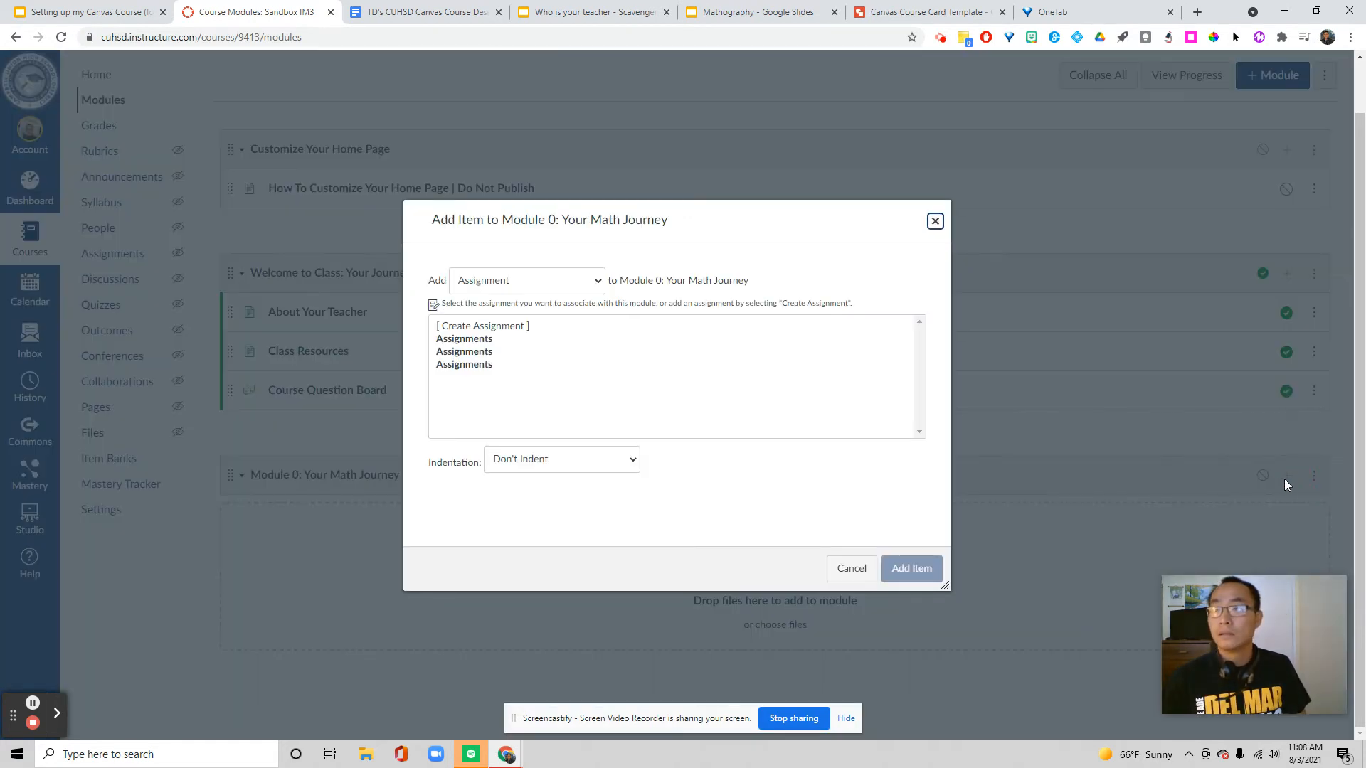
left_click(515, 329)
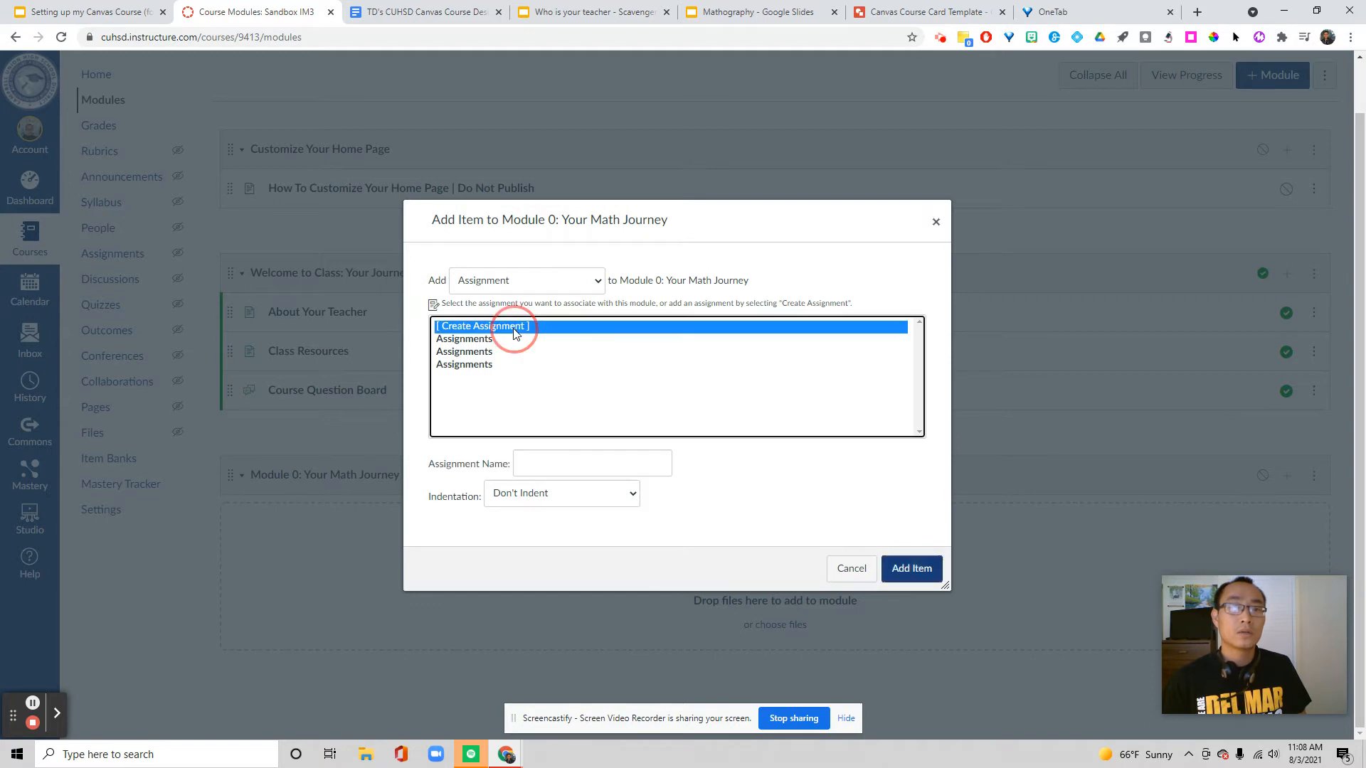
left_click(600, 466)
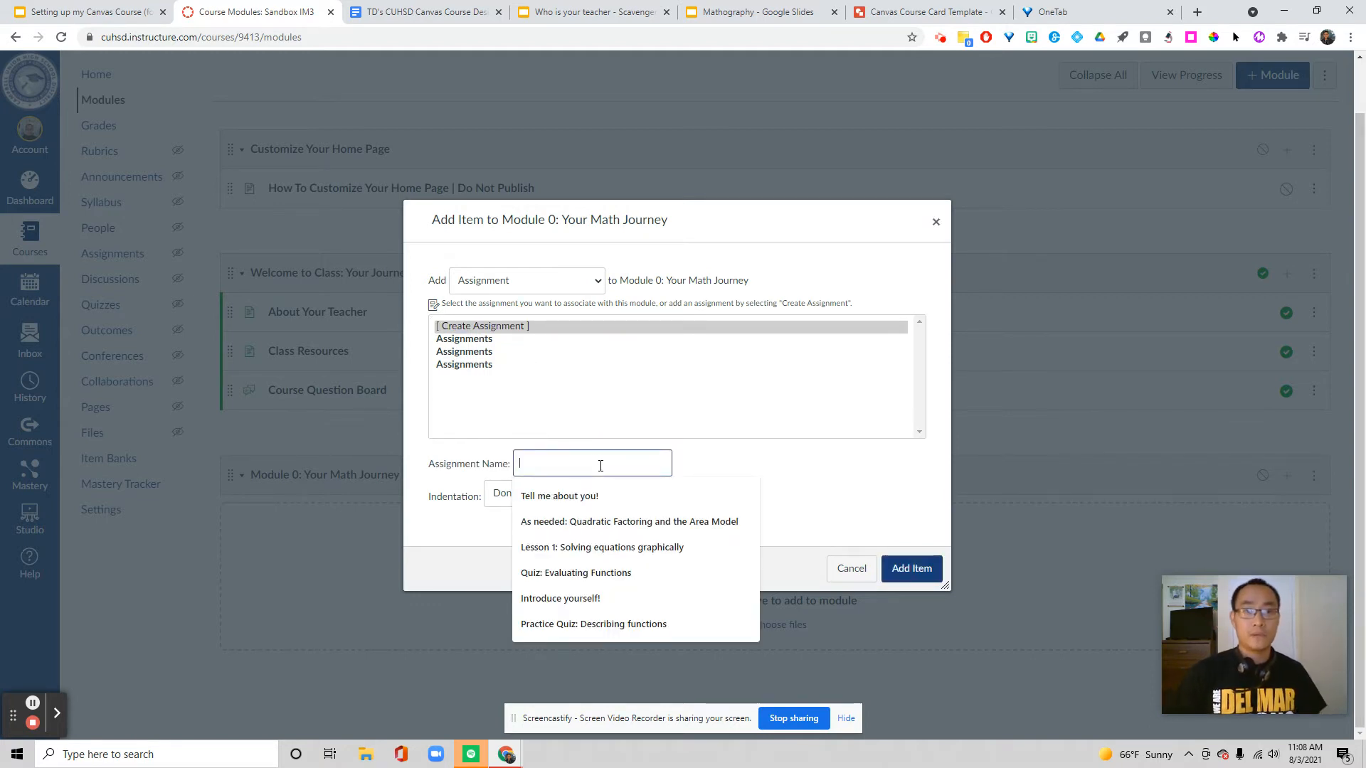
type("Mathogra")
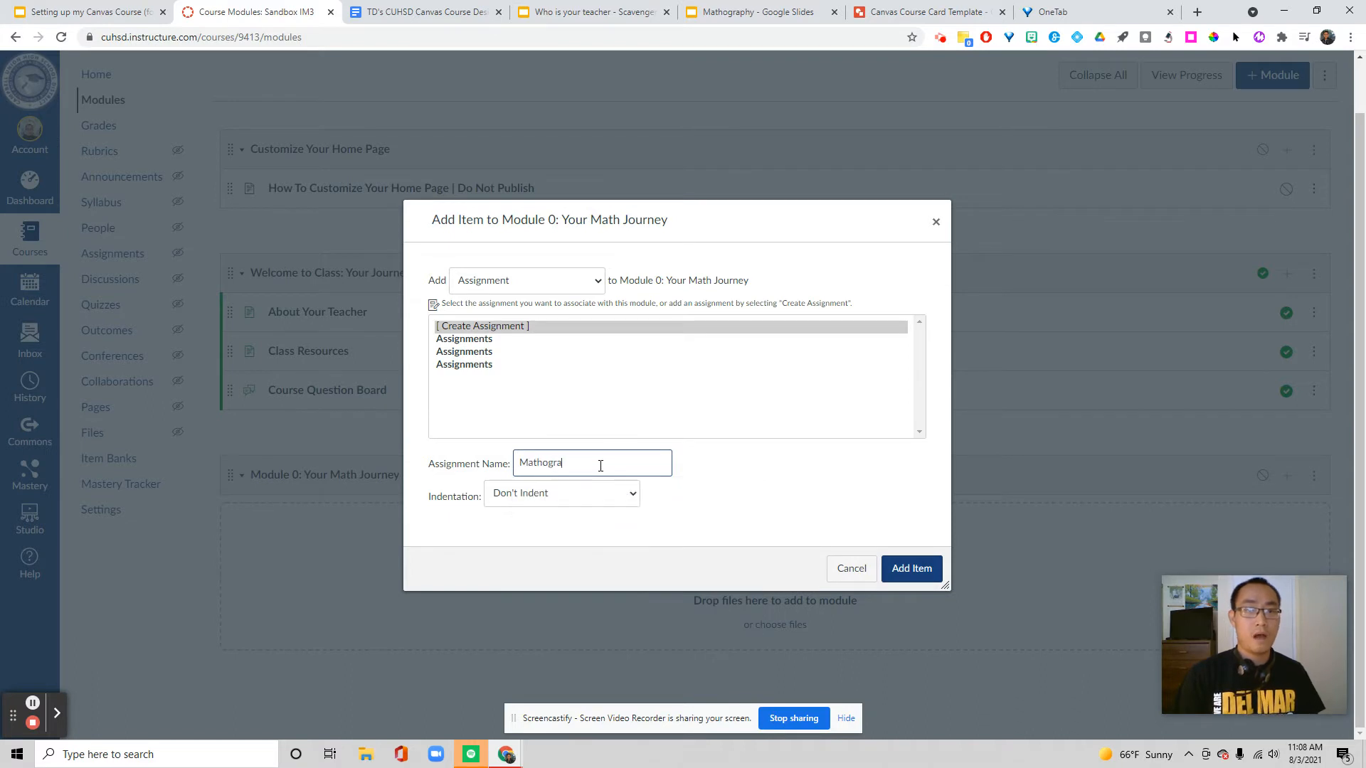
type("phy")
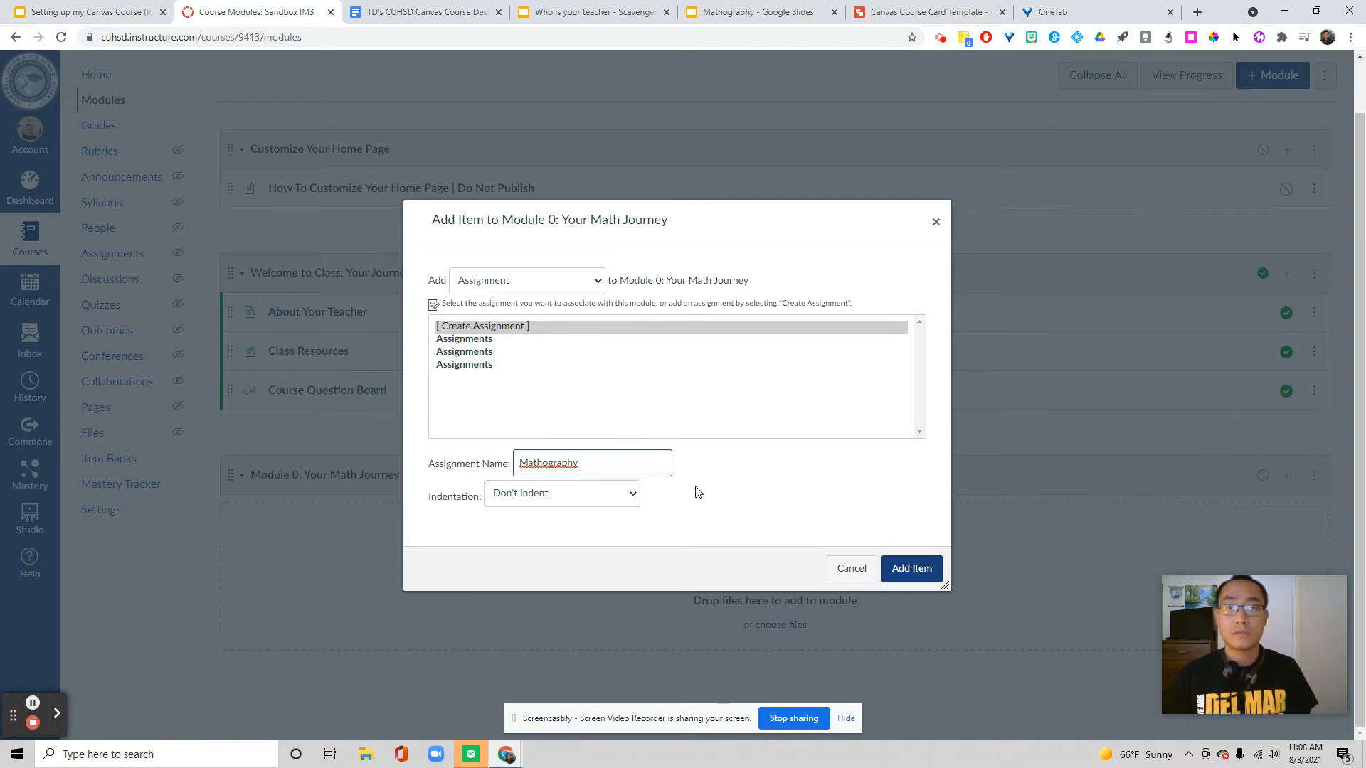
left_click(921, 573)
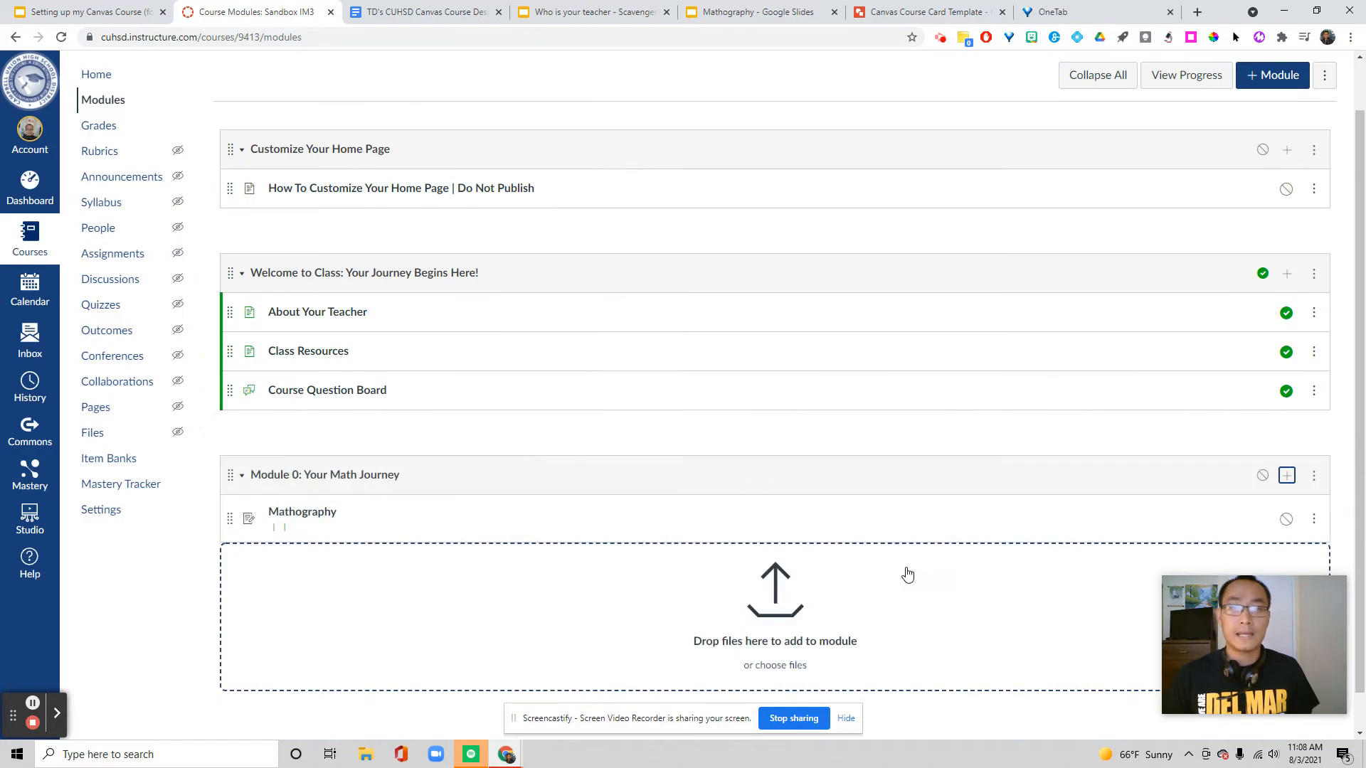
Publish Module 0: Your Math Journey and set its Mathography assignment to unpublished
scroll(809, 552, "down", 1)
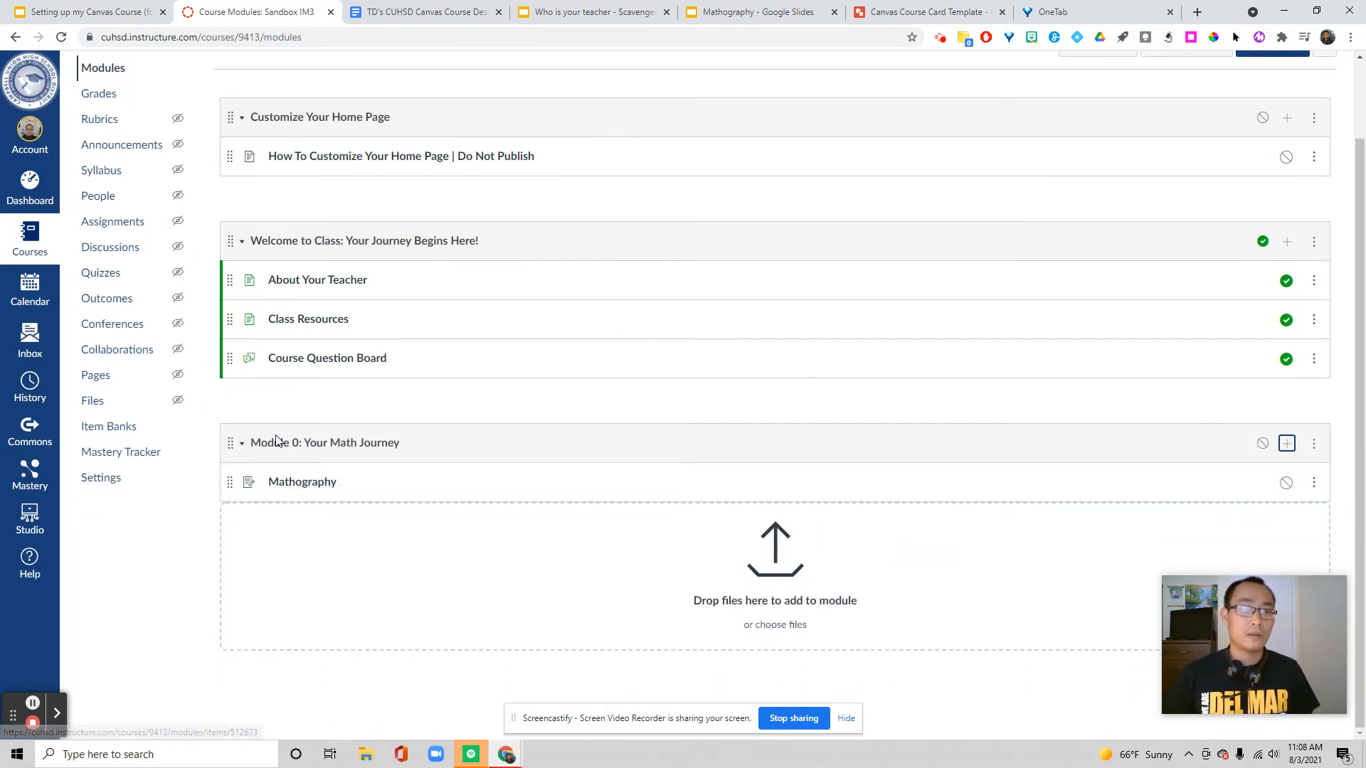
left_click(1263, 447)
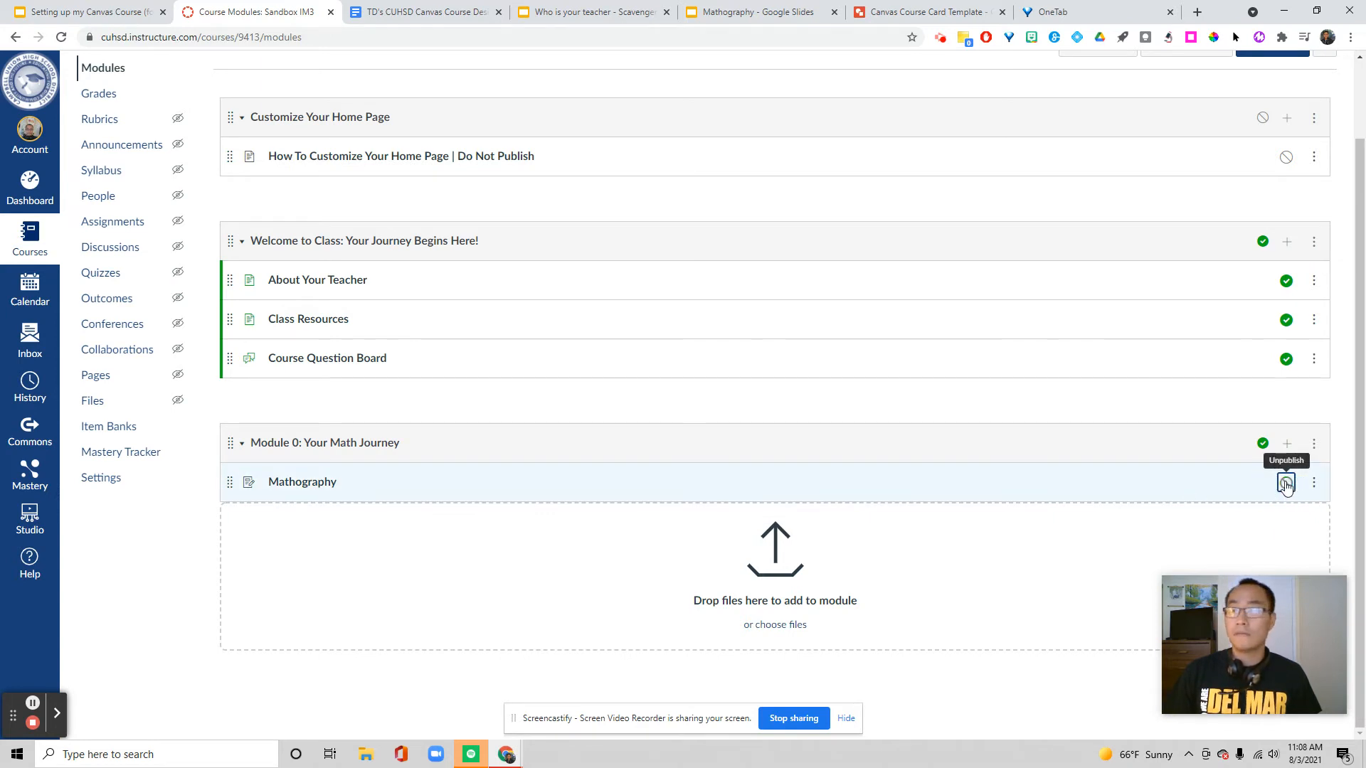
left_click(1286, 483)
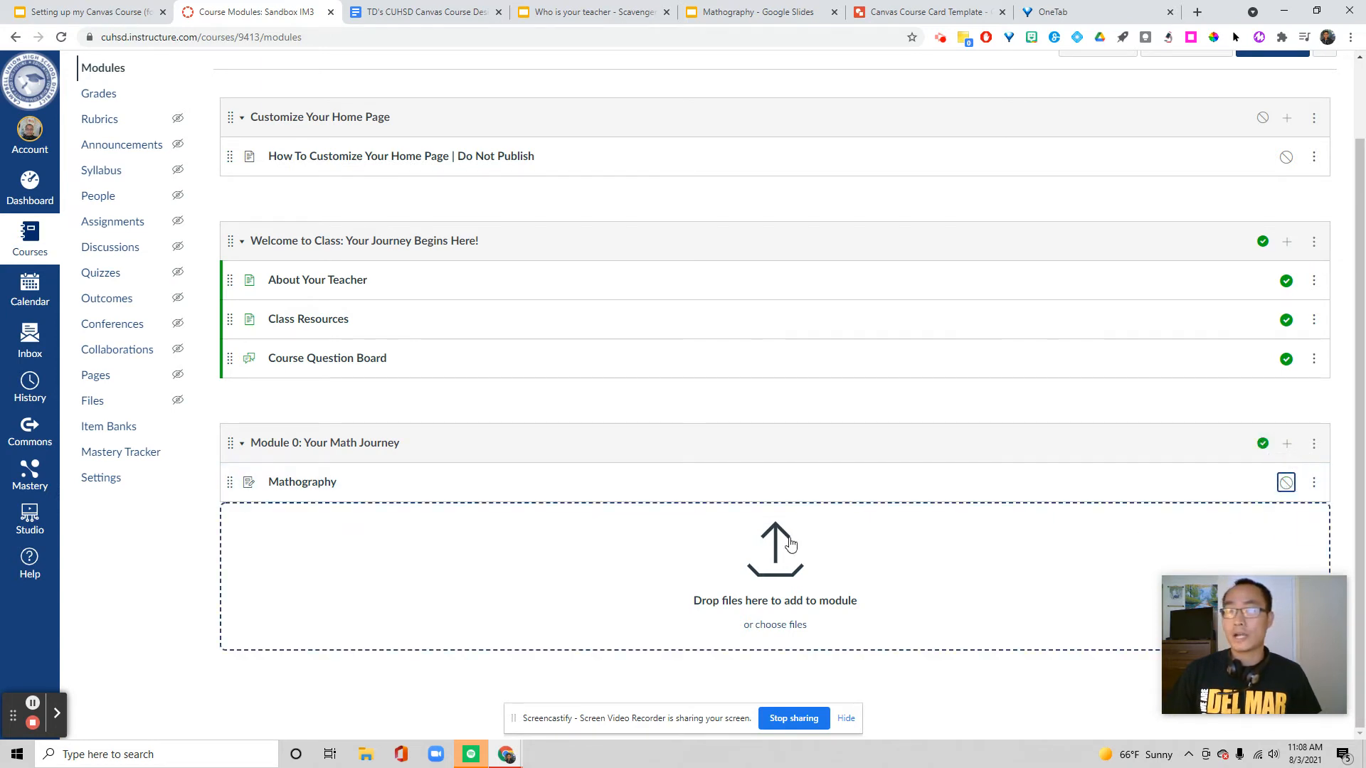
Edit the Mathography assignment to be worth 10 points and not count towards the final grade
left_click(293, 485)
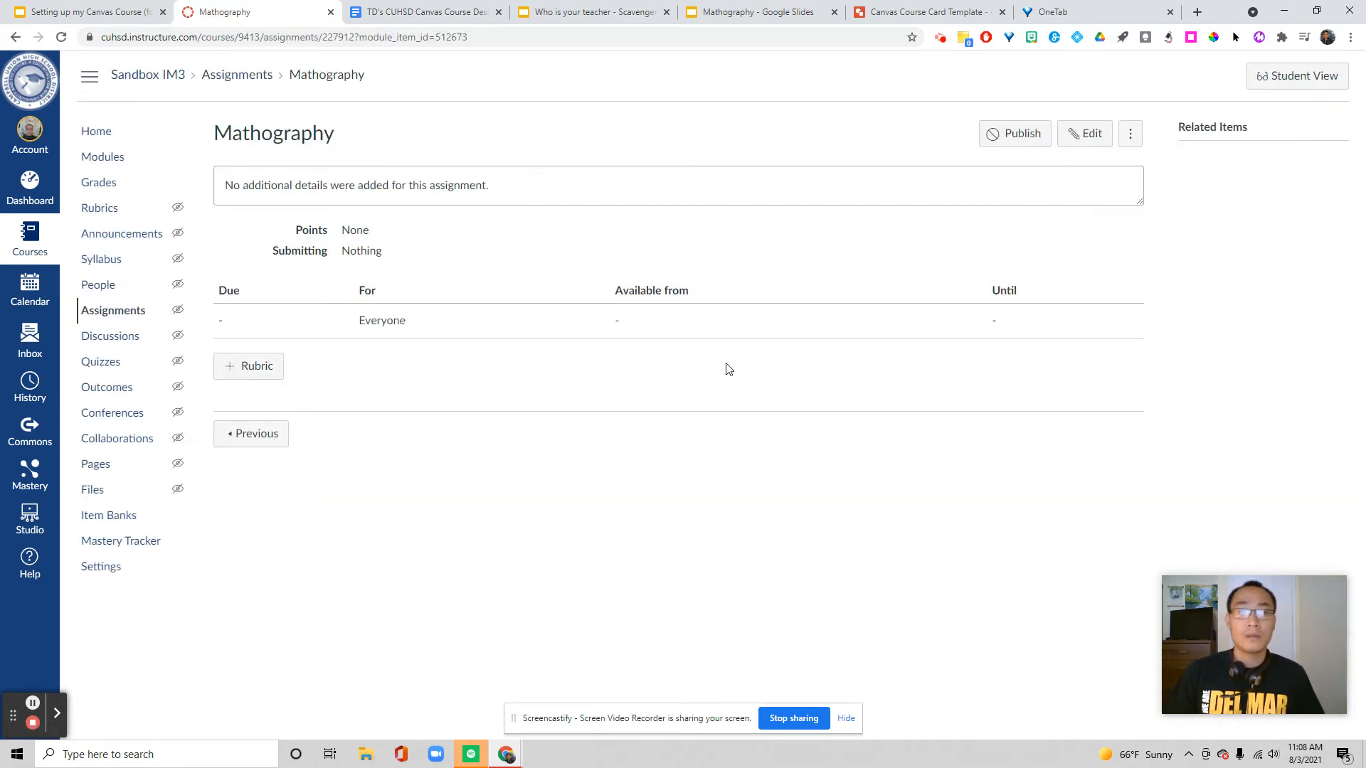
left_click(1083, 144)
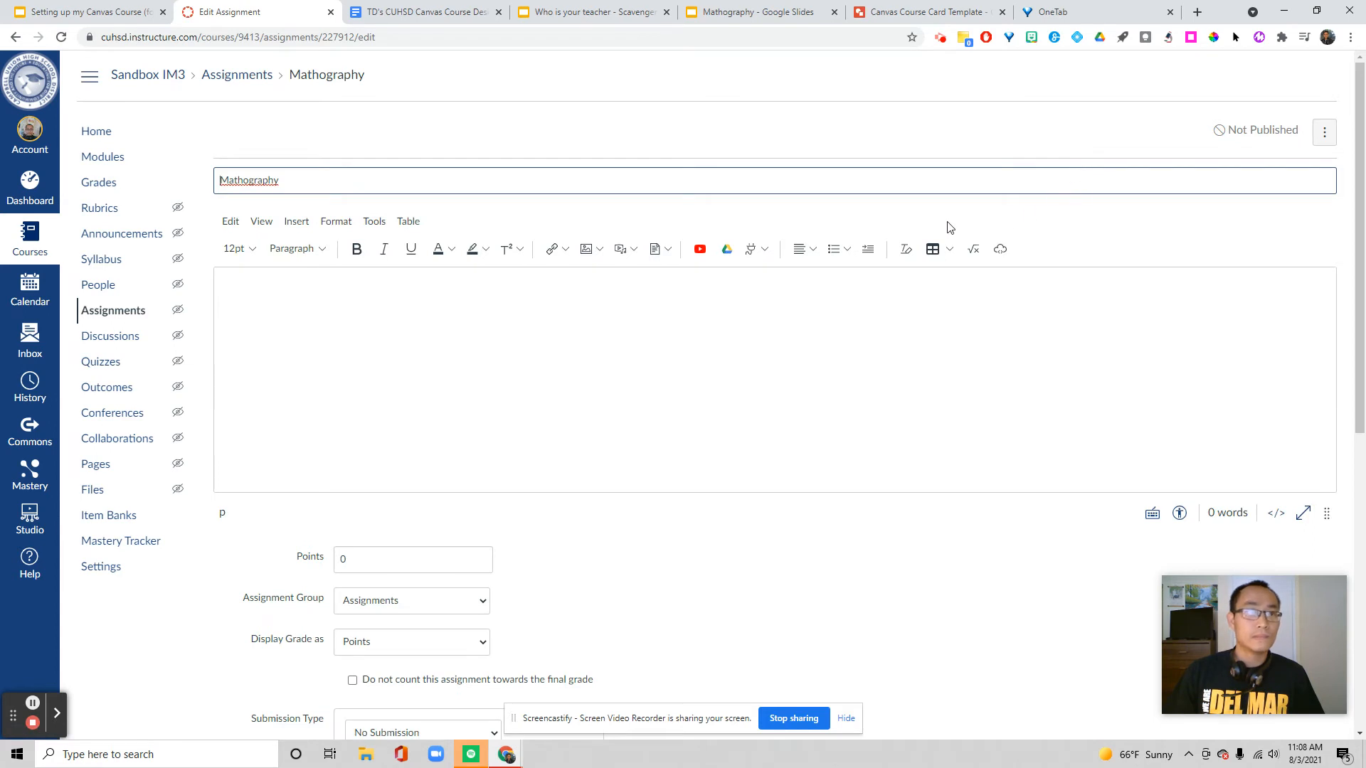
left_click(484, 308)
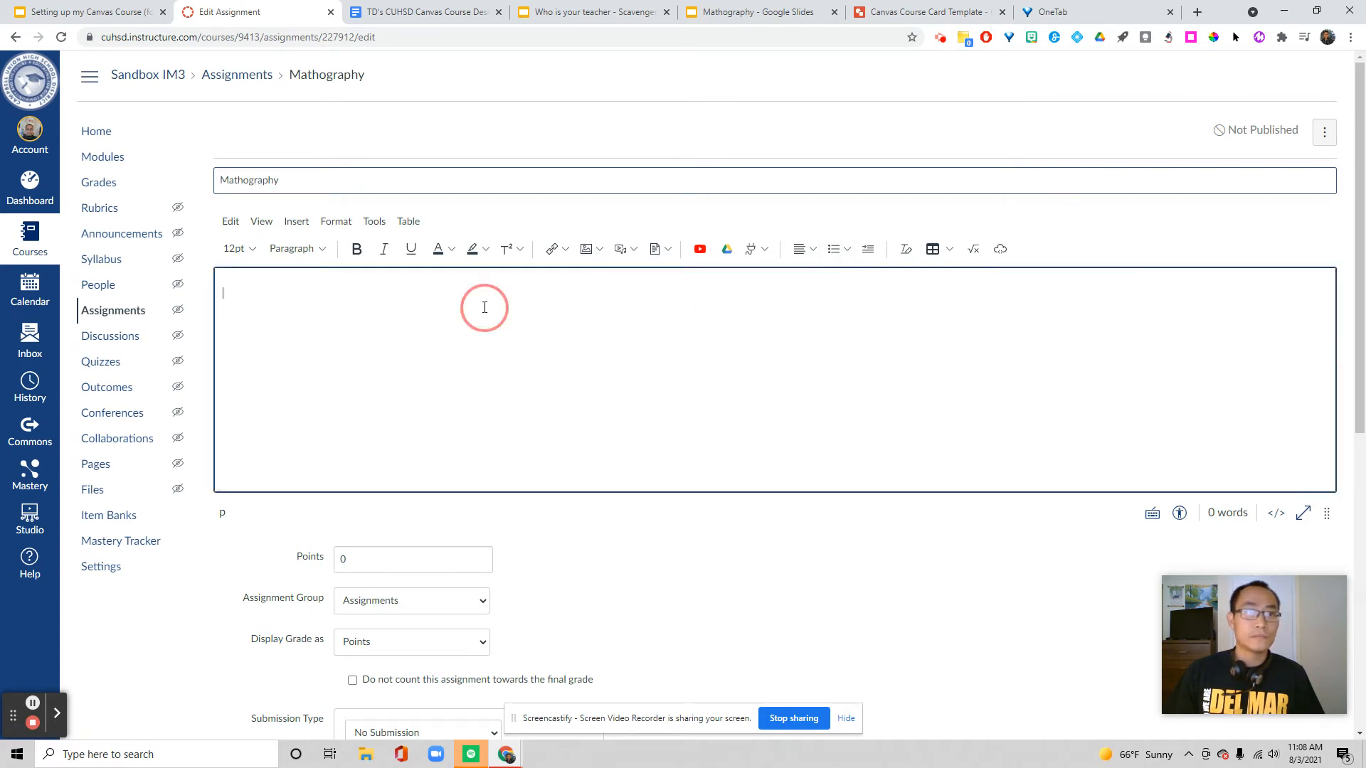
scroll(285, 301, "down", 1)
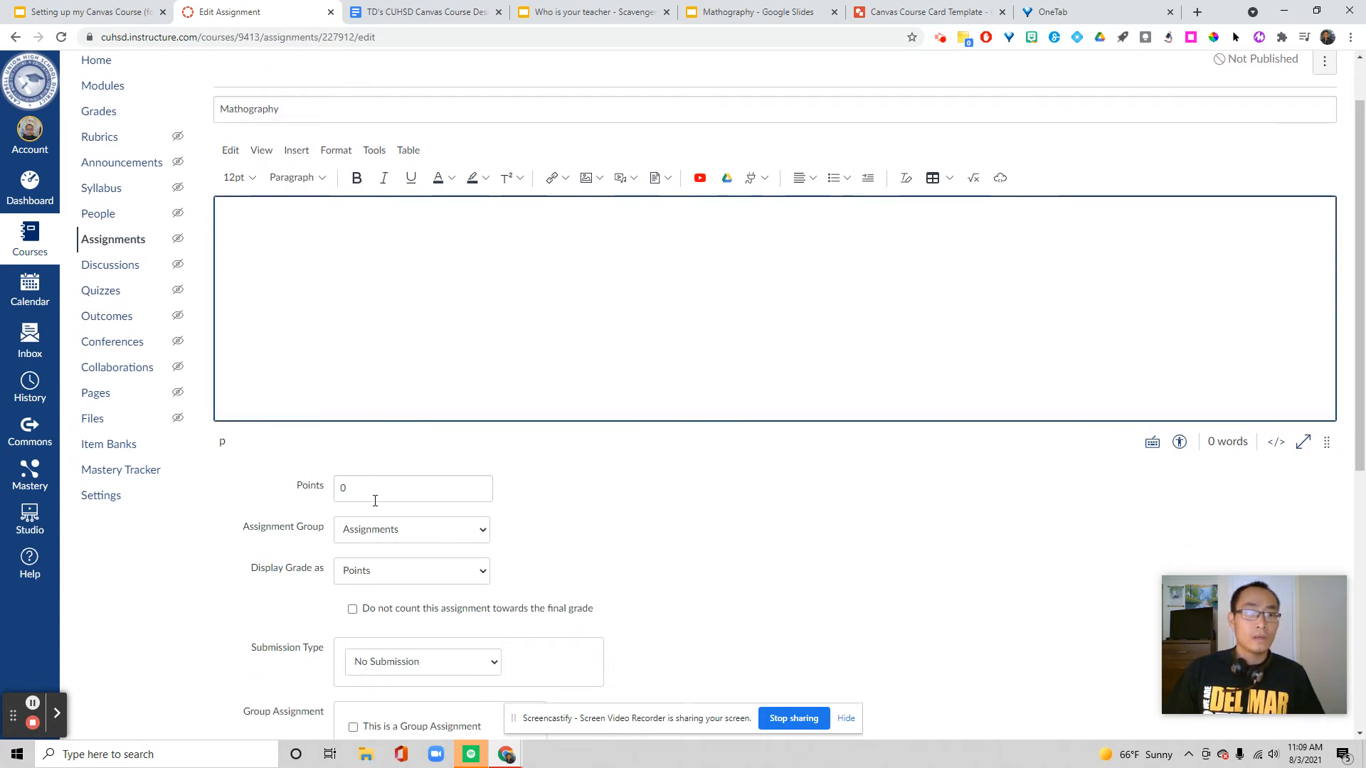
left_click(341, 488)
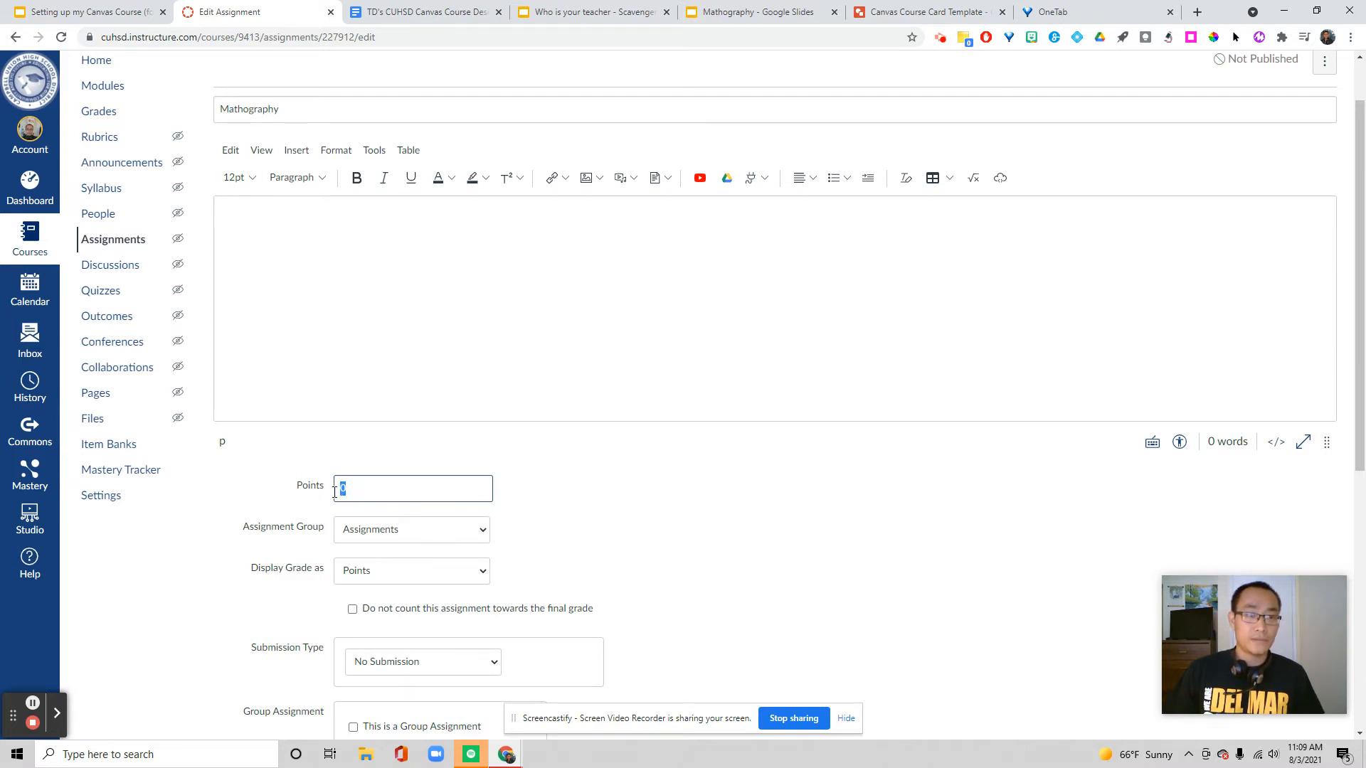
type("10")
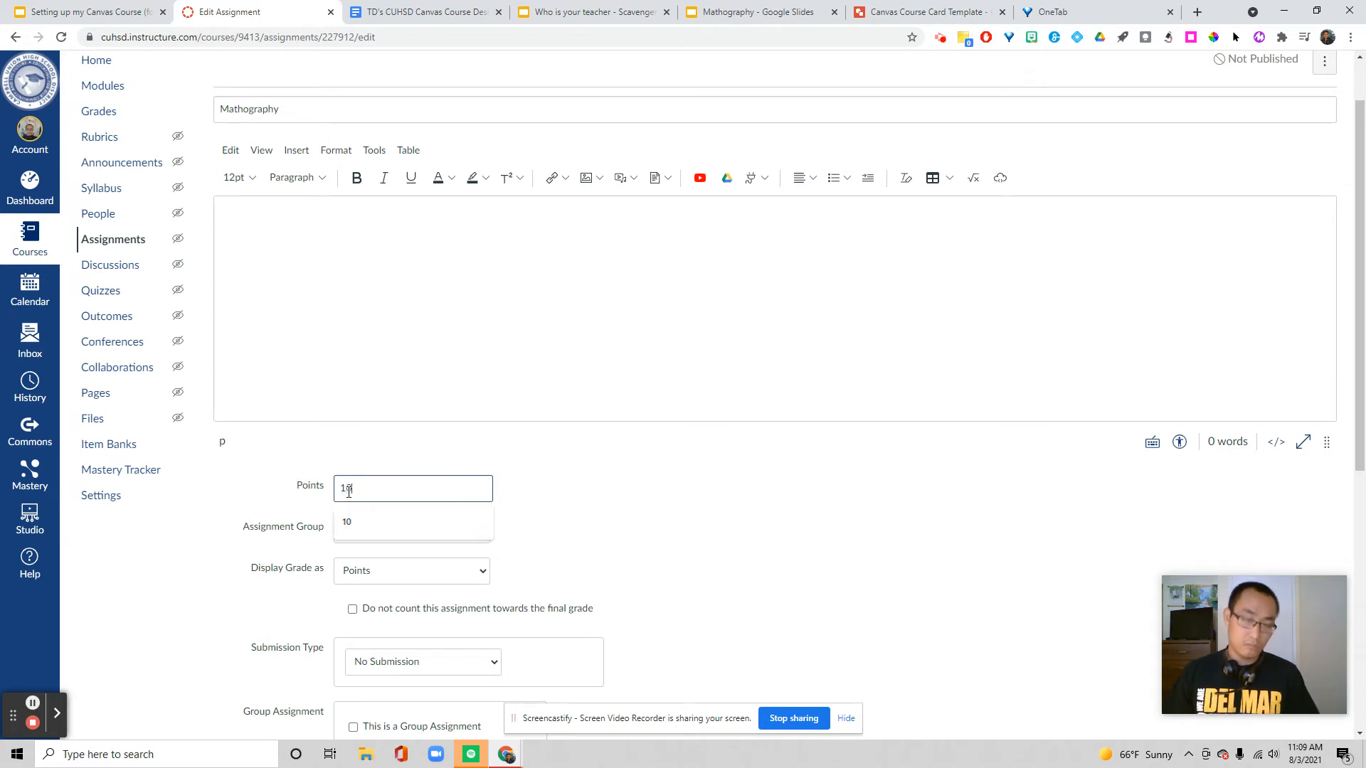
left_click(349, 611)
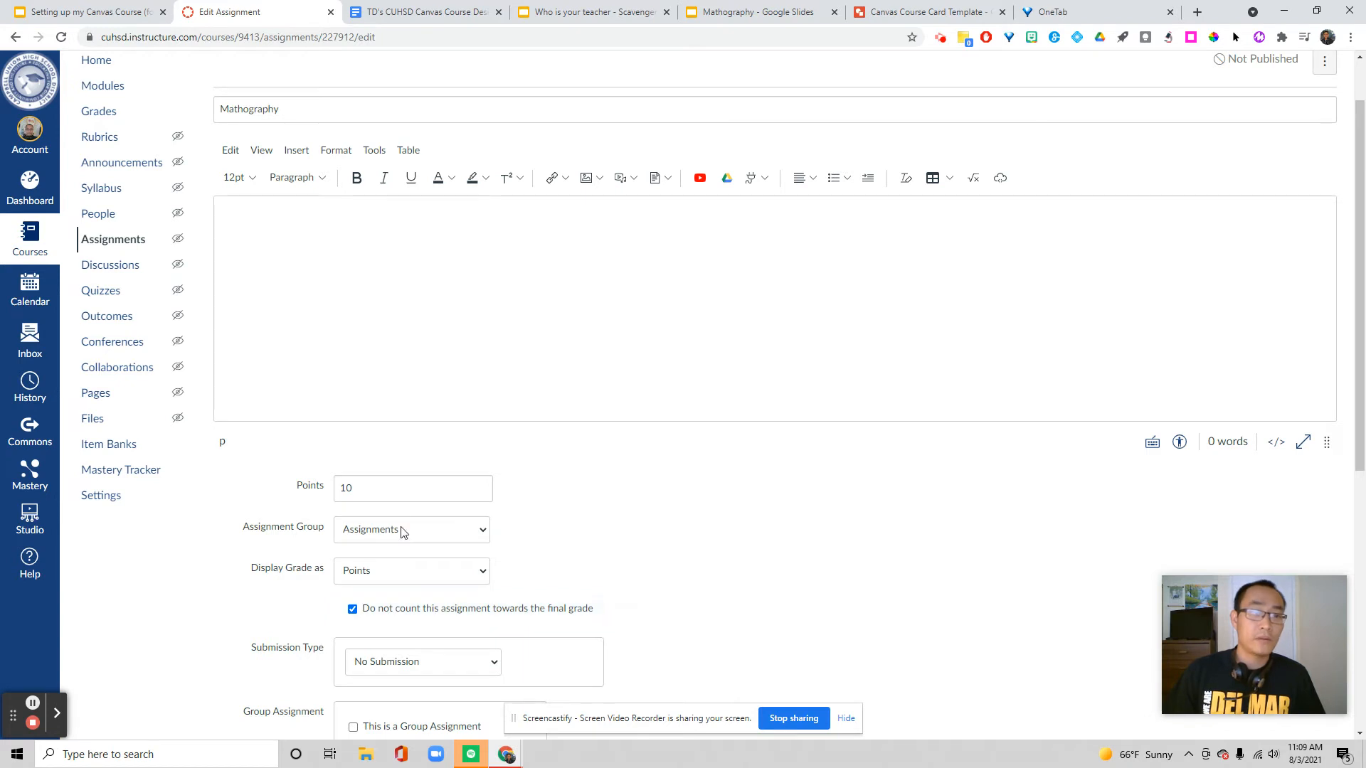
Set the Mathography assignment's submission type to External Tool
scroll(521, 524, "down", 2)
scroll(517, 525, "up", 1)
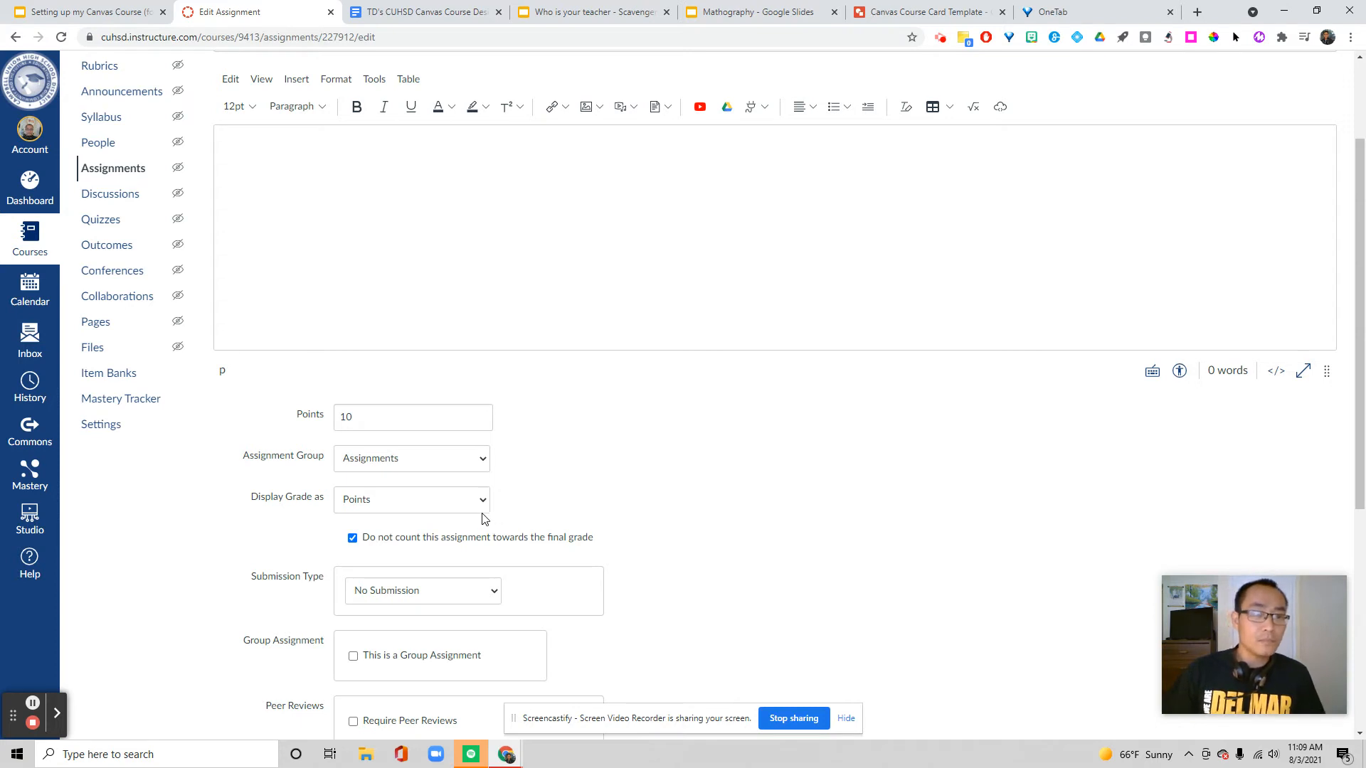
scroll(481, 518, "down", 1)
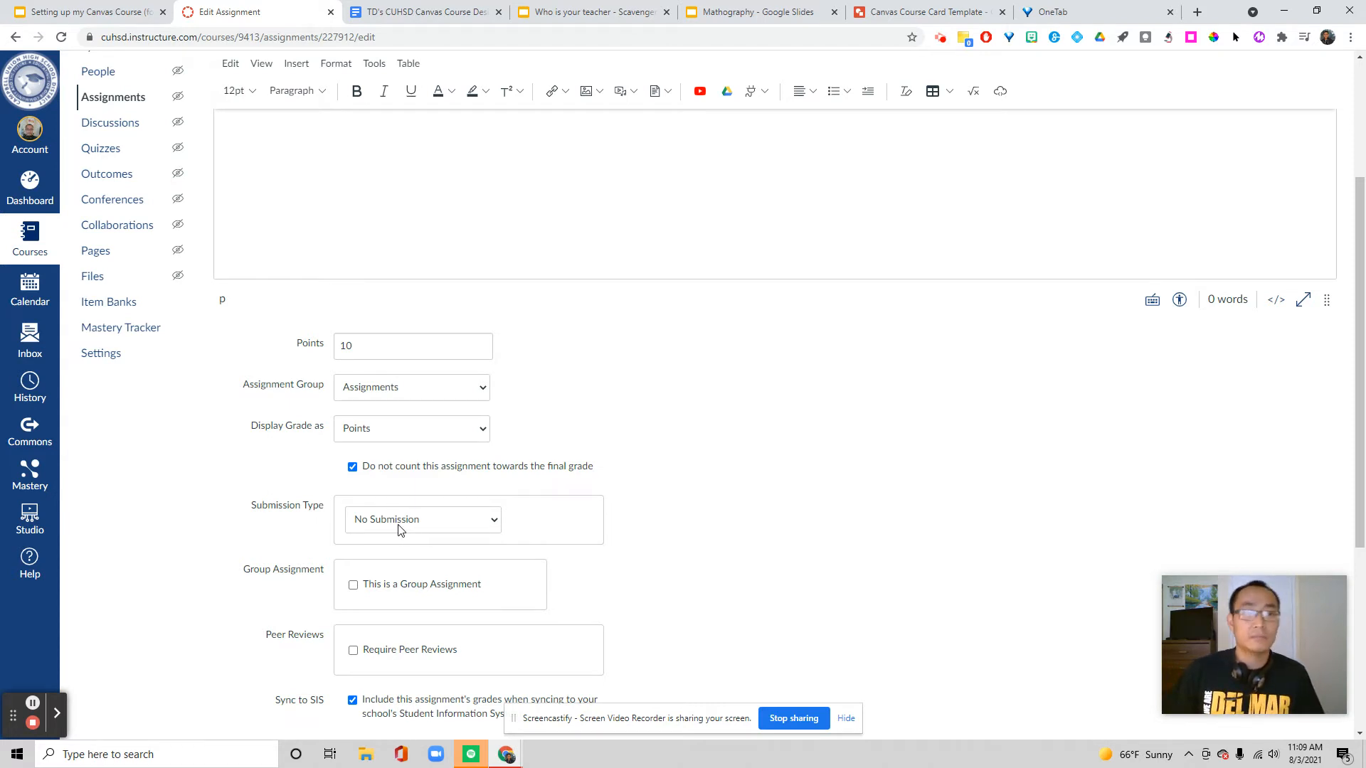
left_click(438, 525)
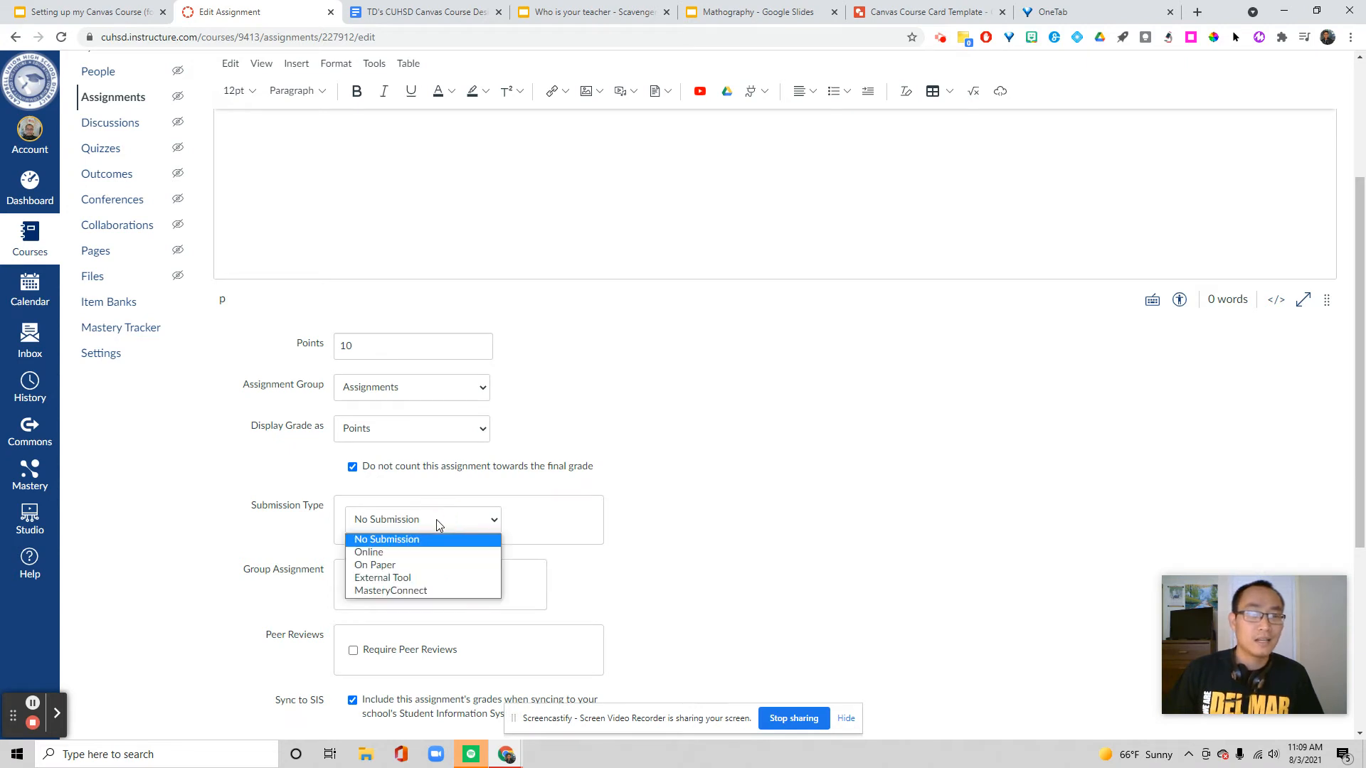
left_click(408, 578)
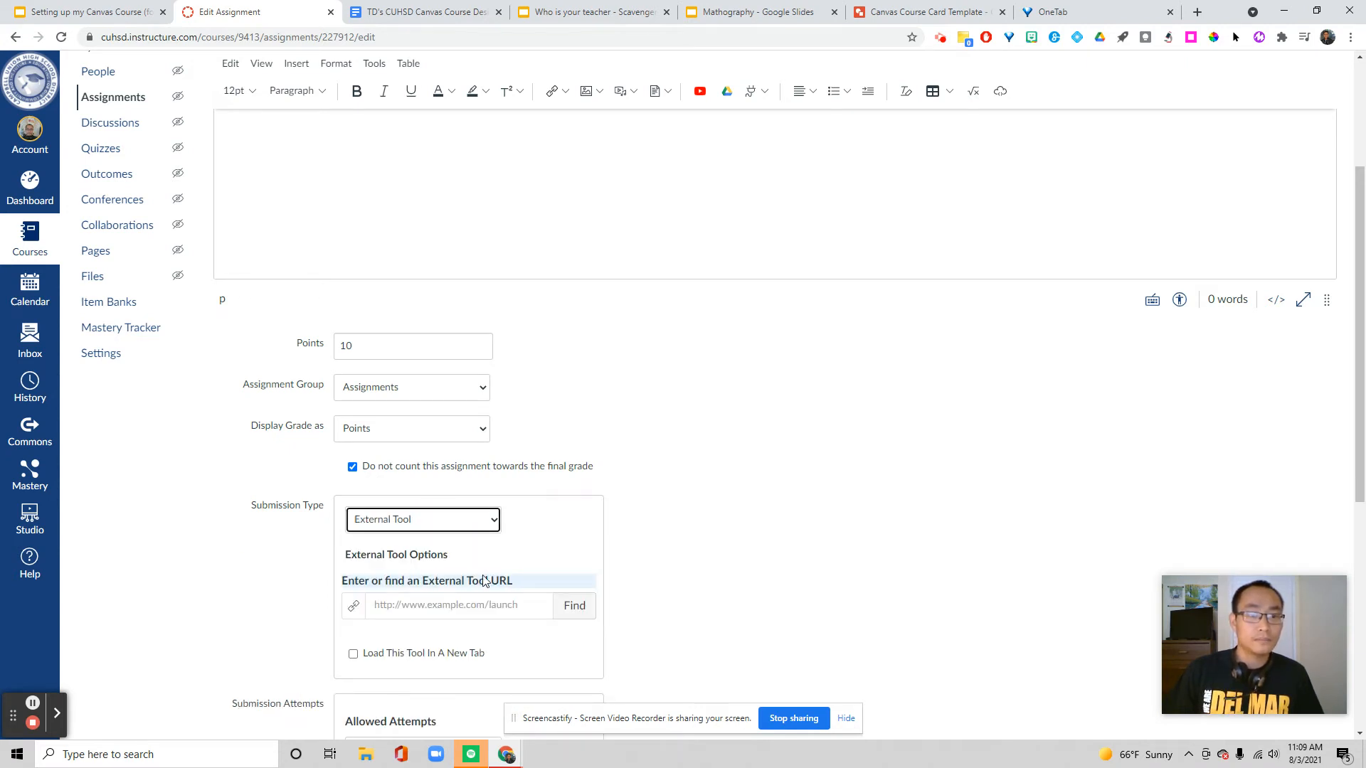
scroll(582, 558, "down", 1)
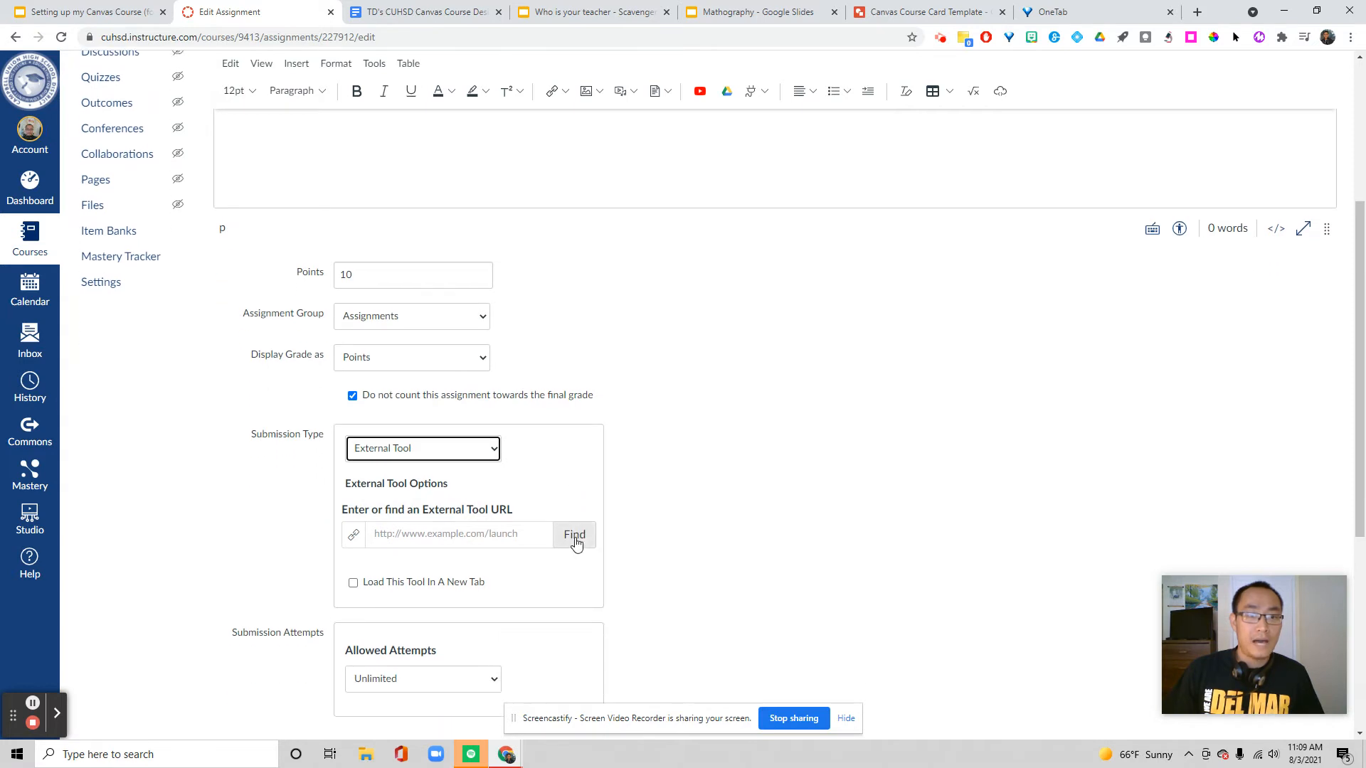
Find Google Assignments (LTI 1.1) among the external tools and choose it for the Mathography assignment
left_click(575, 539)
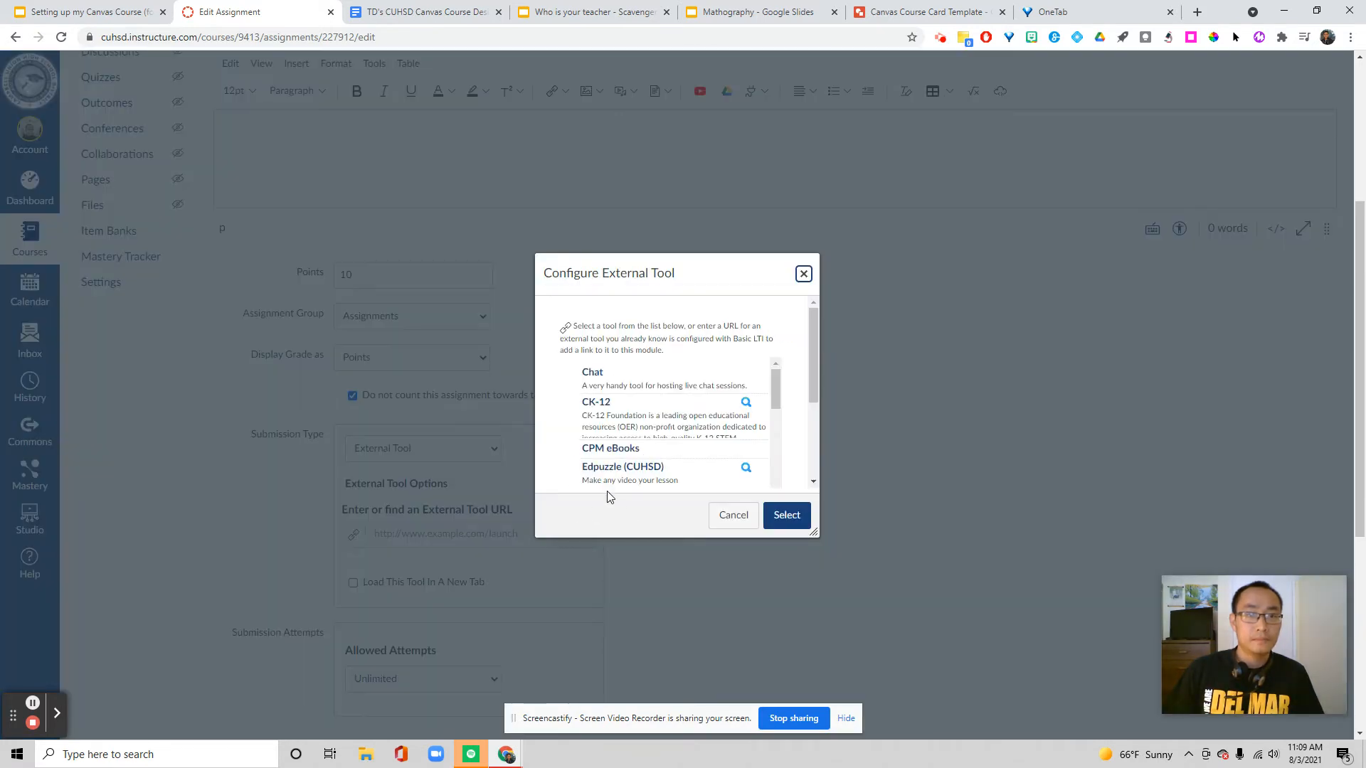
scroll(699, 435, "down", 1)
scroll(698, 431, "down", 1)
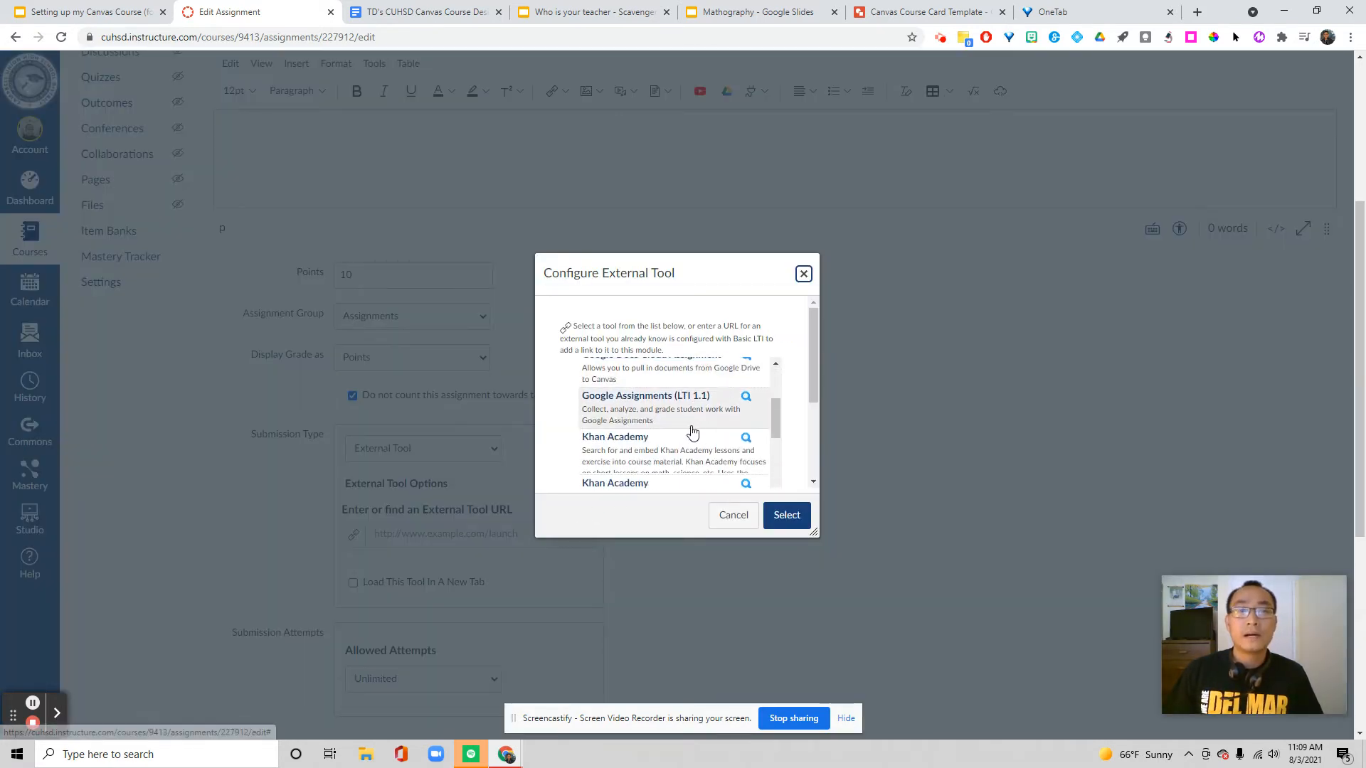
scroll(700, 441, "up", 1)
scroll(775, 402, "down", 2)
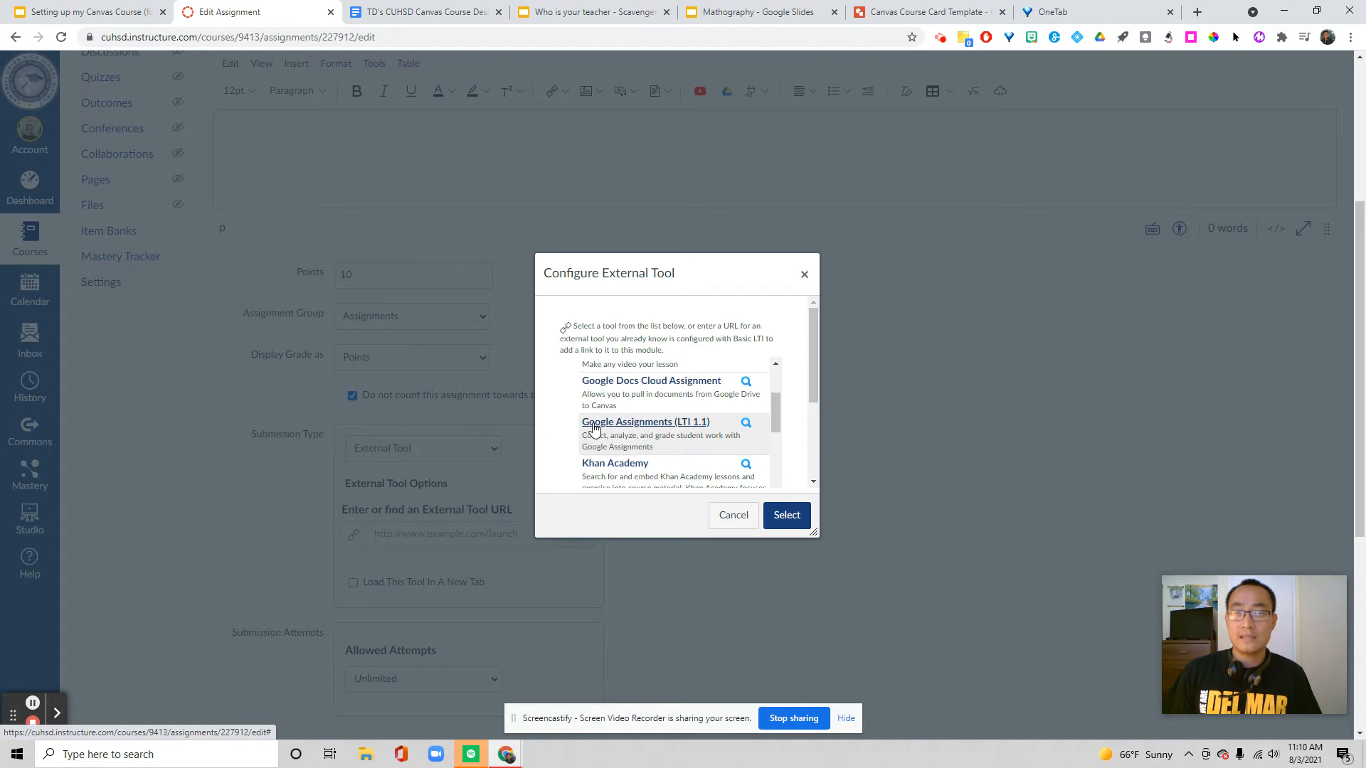
left_click(650, 425)
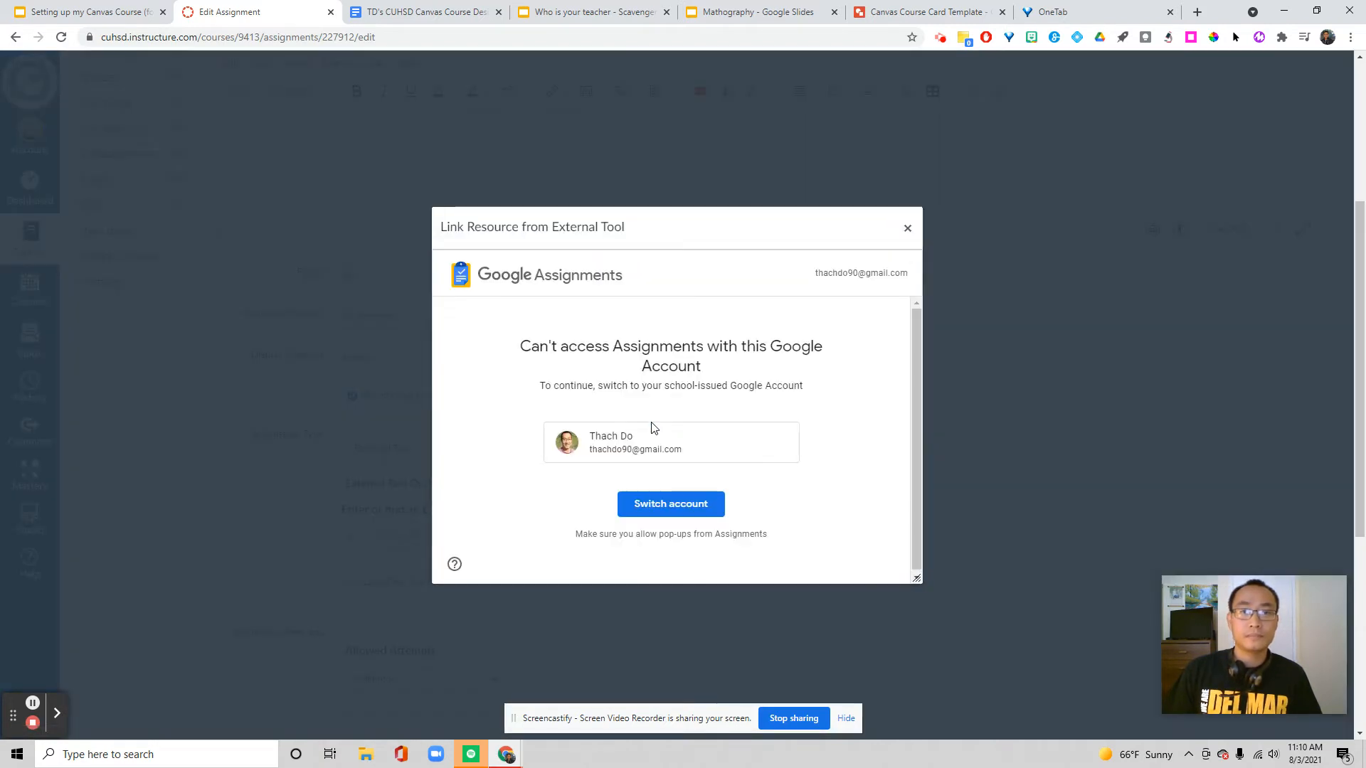
Switch Google Assignments to the school-issued Google account and link that account
left_click(662, 503)
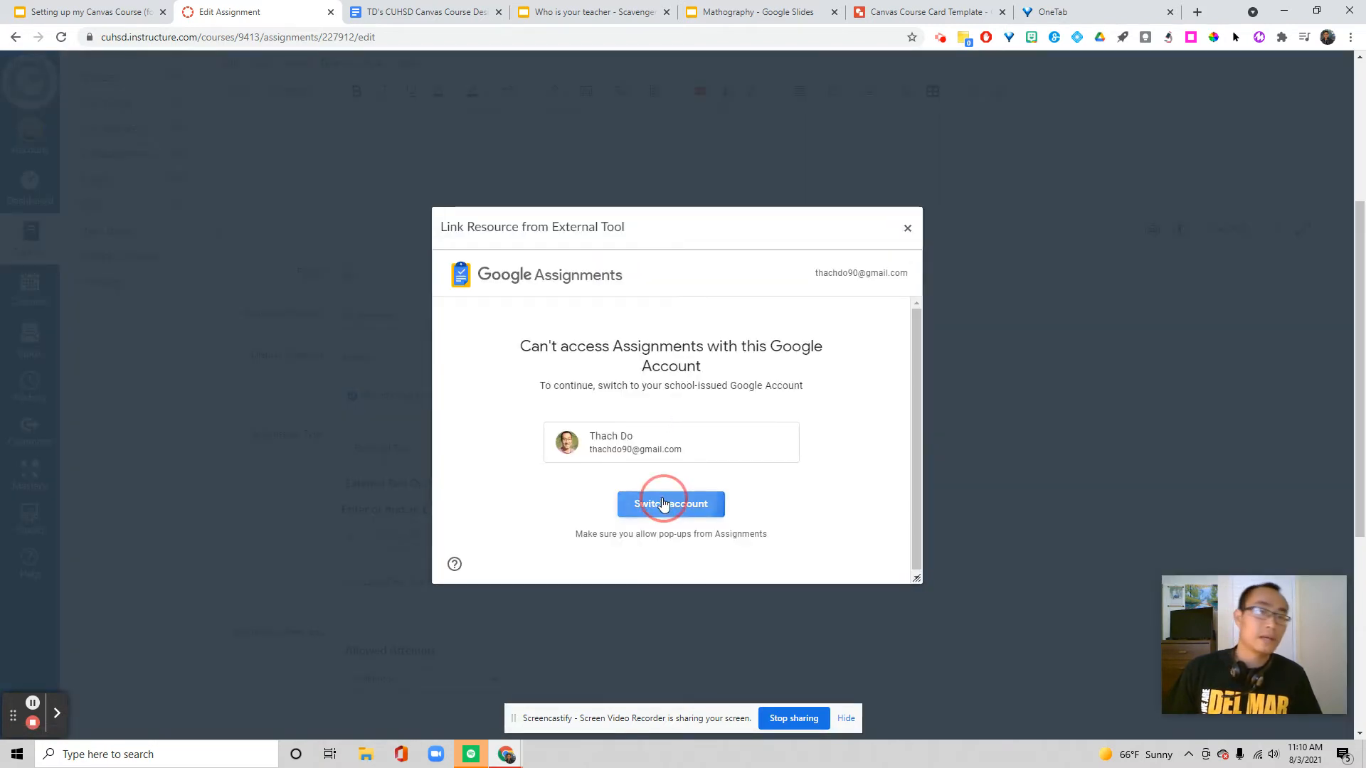
left_click(276, 188)
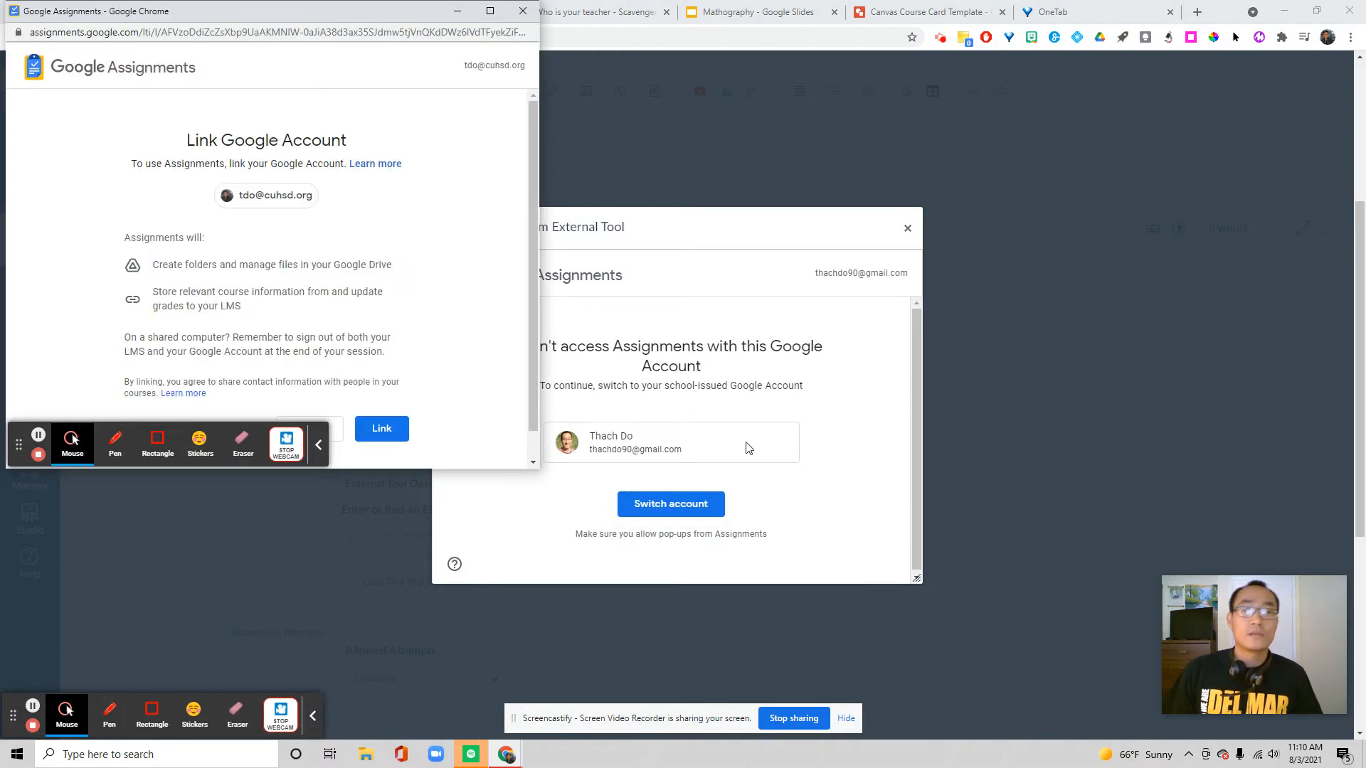
scroll(419, 356, "down", 1)
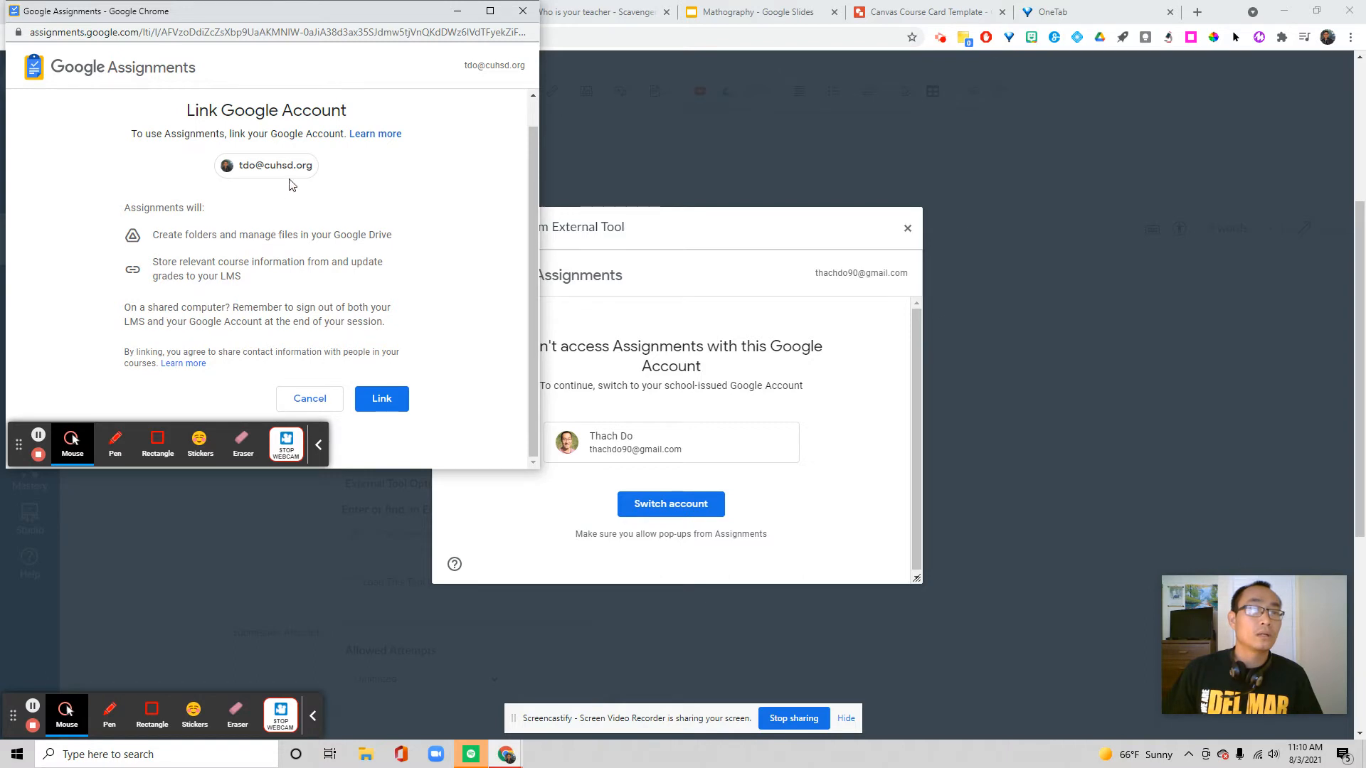
left_click(382, 398)
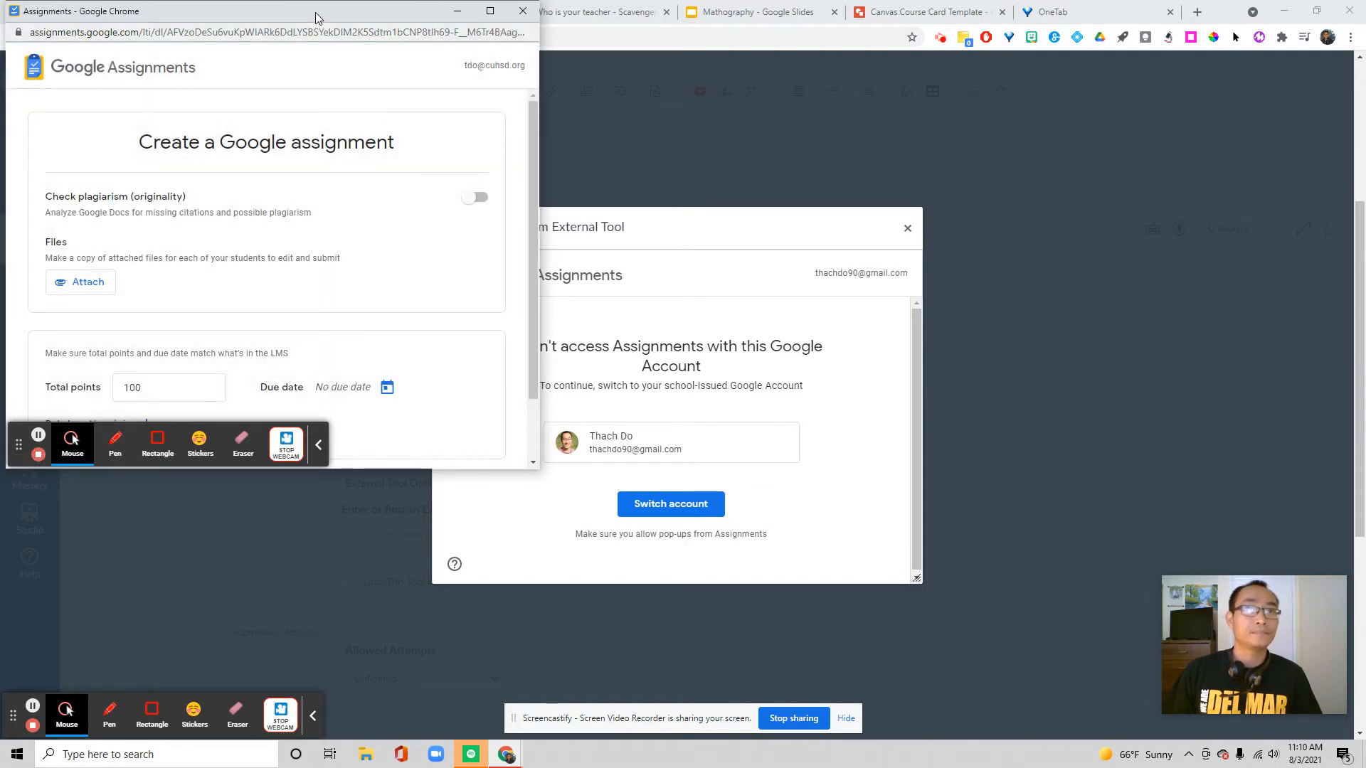
Attach the Mathography slides from the recent Google Drive files to the Google assignment
left_click_drag(314, 11, 761, 85)
scroll(617, 270, "down", 1)
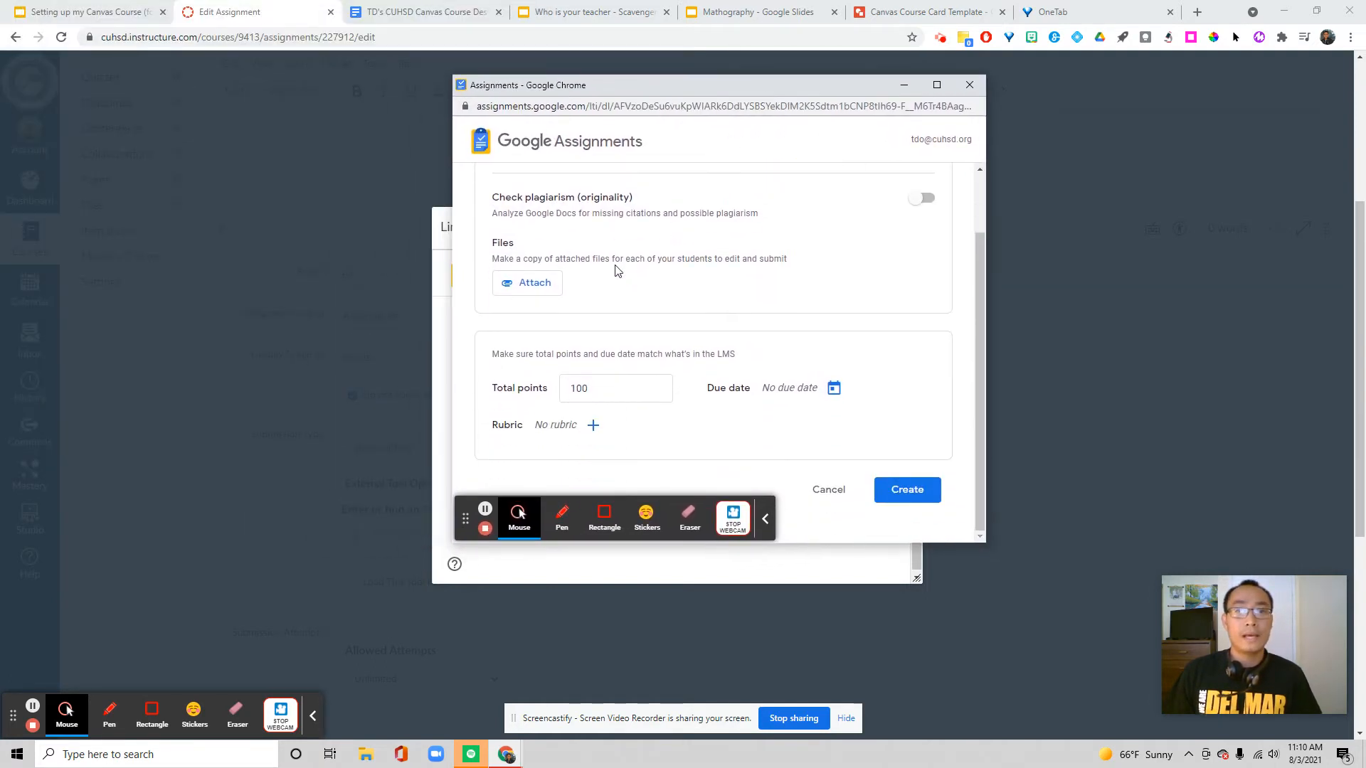
left_click(535, 283)
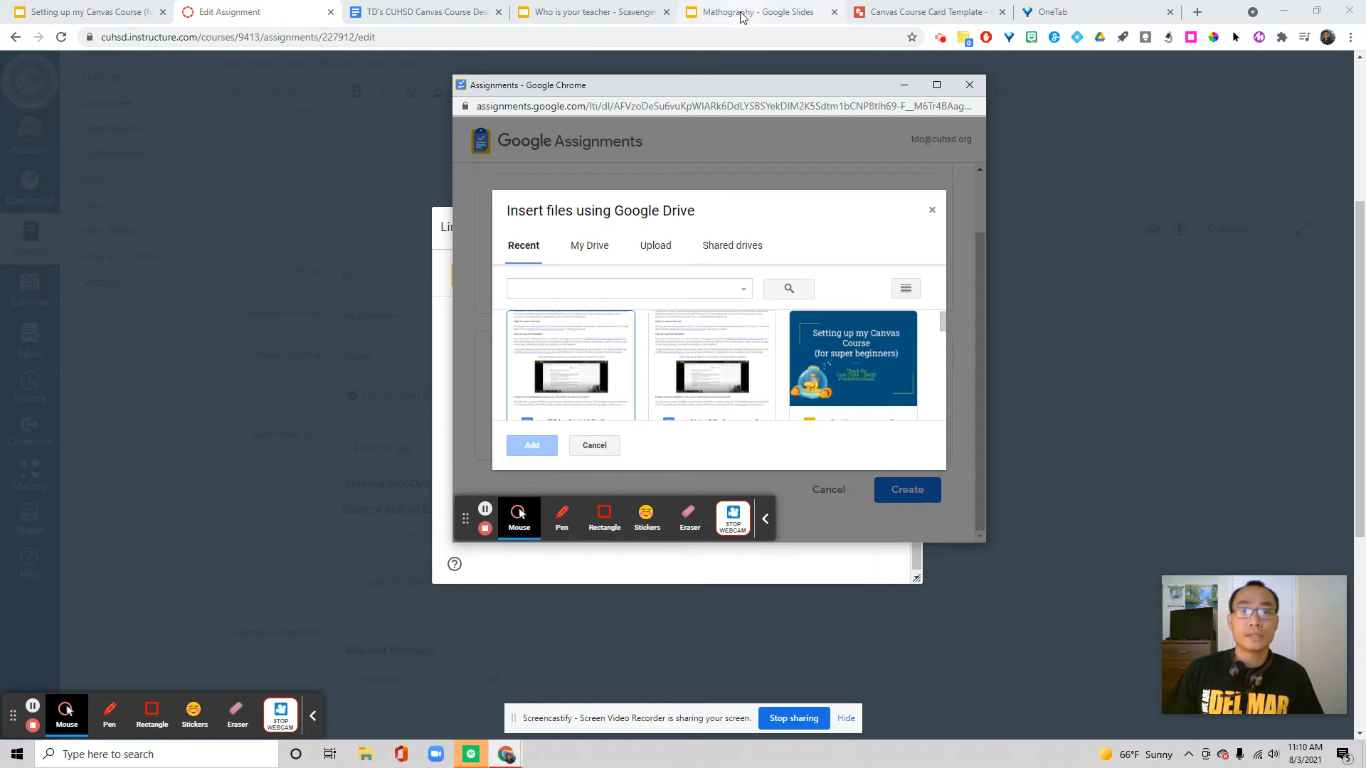
scroll(711, 352, "down", 3)
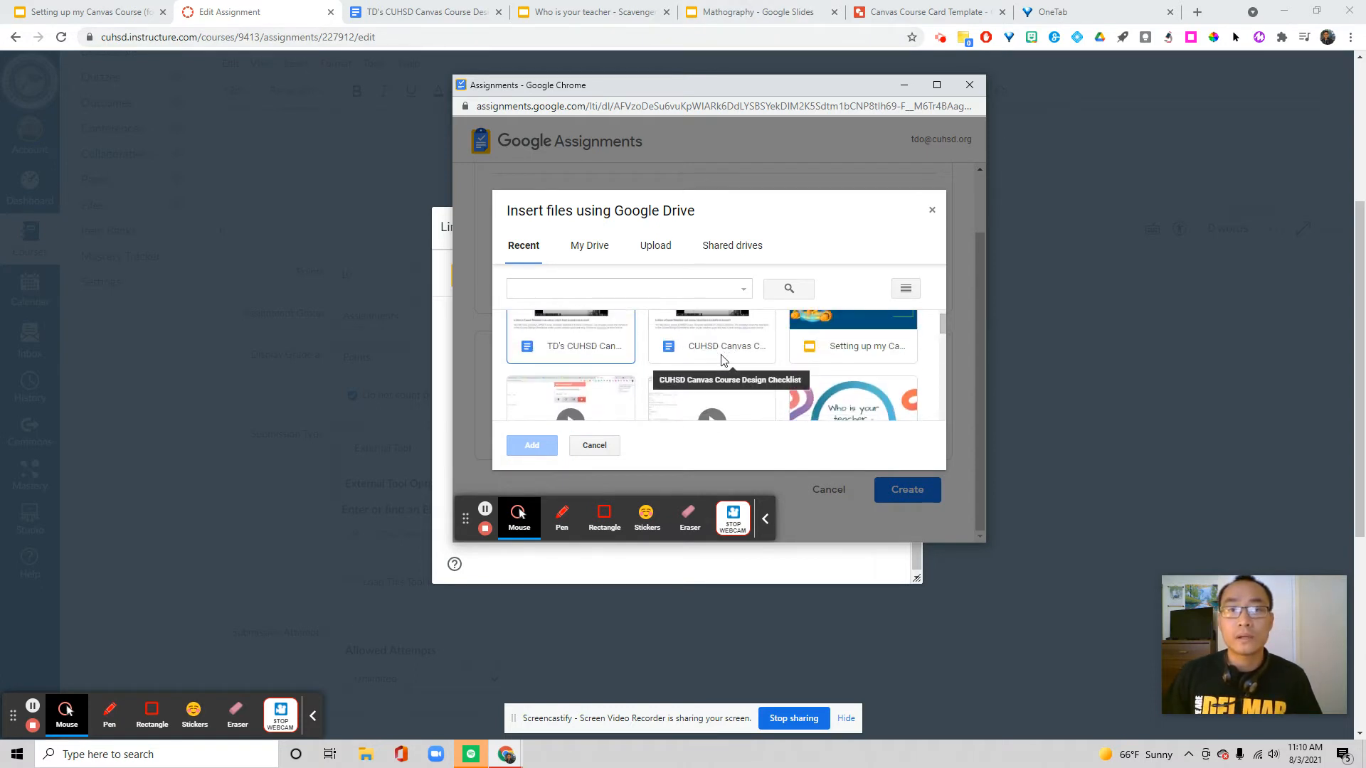
scroll(738, 398, "down", 5)
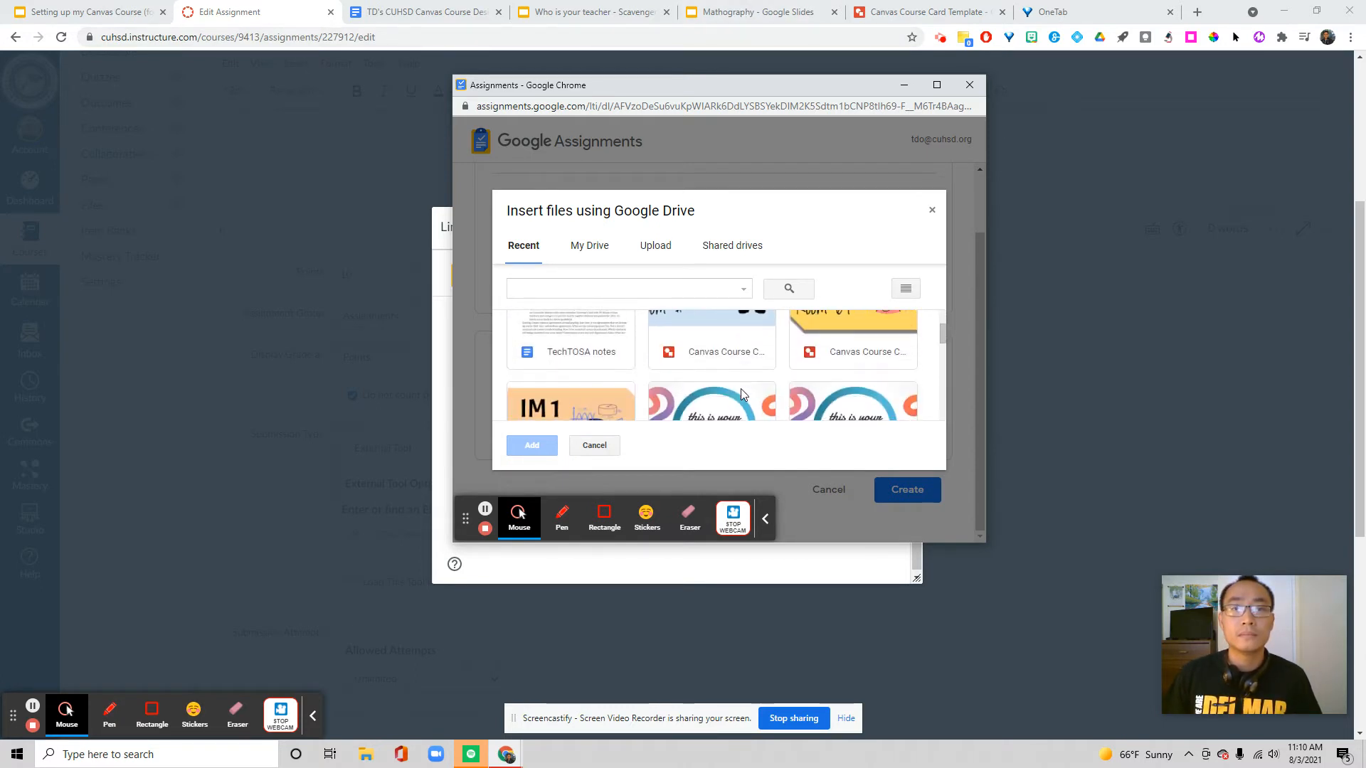
scroll(737, 396, "down", 5)
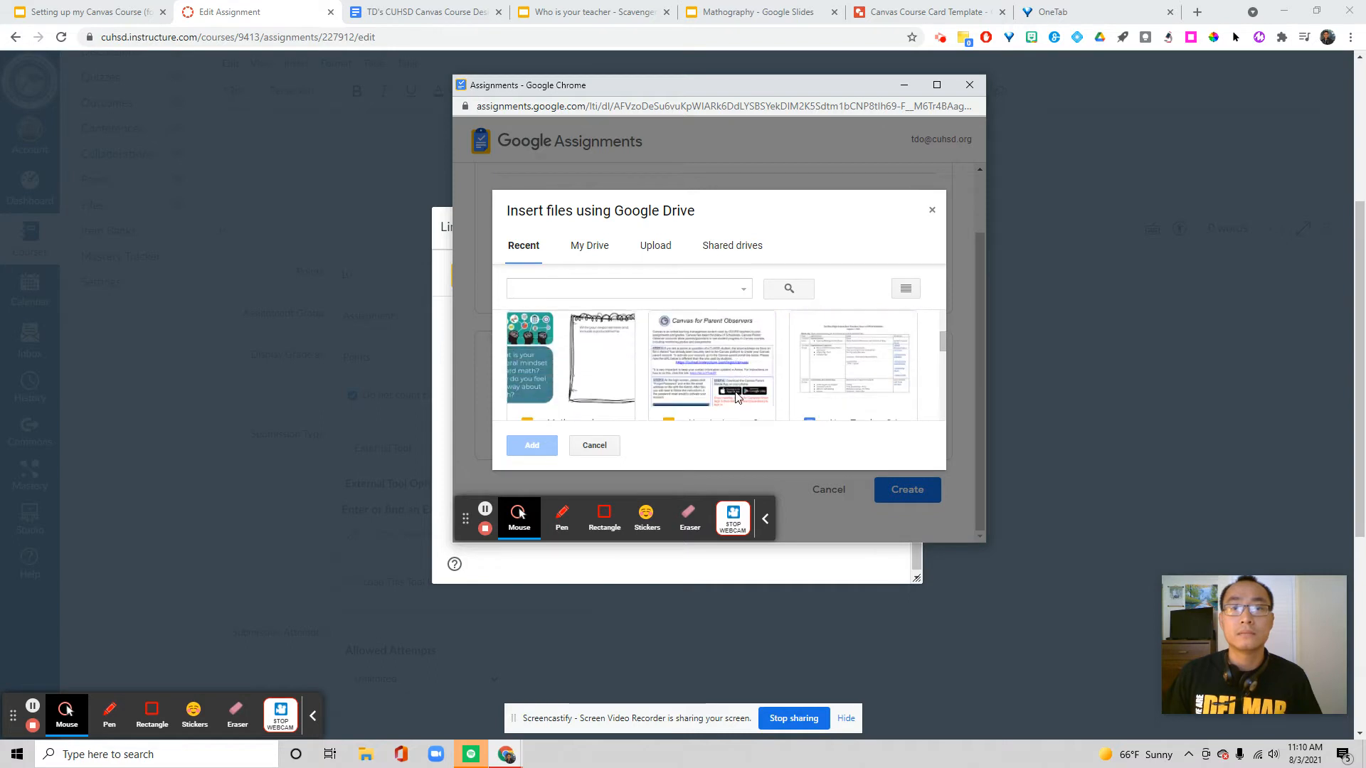
left_click(571, 340)
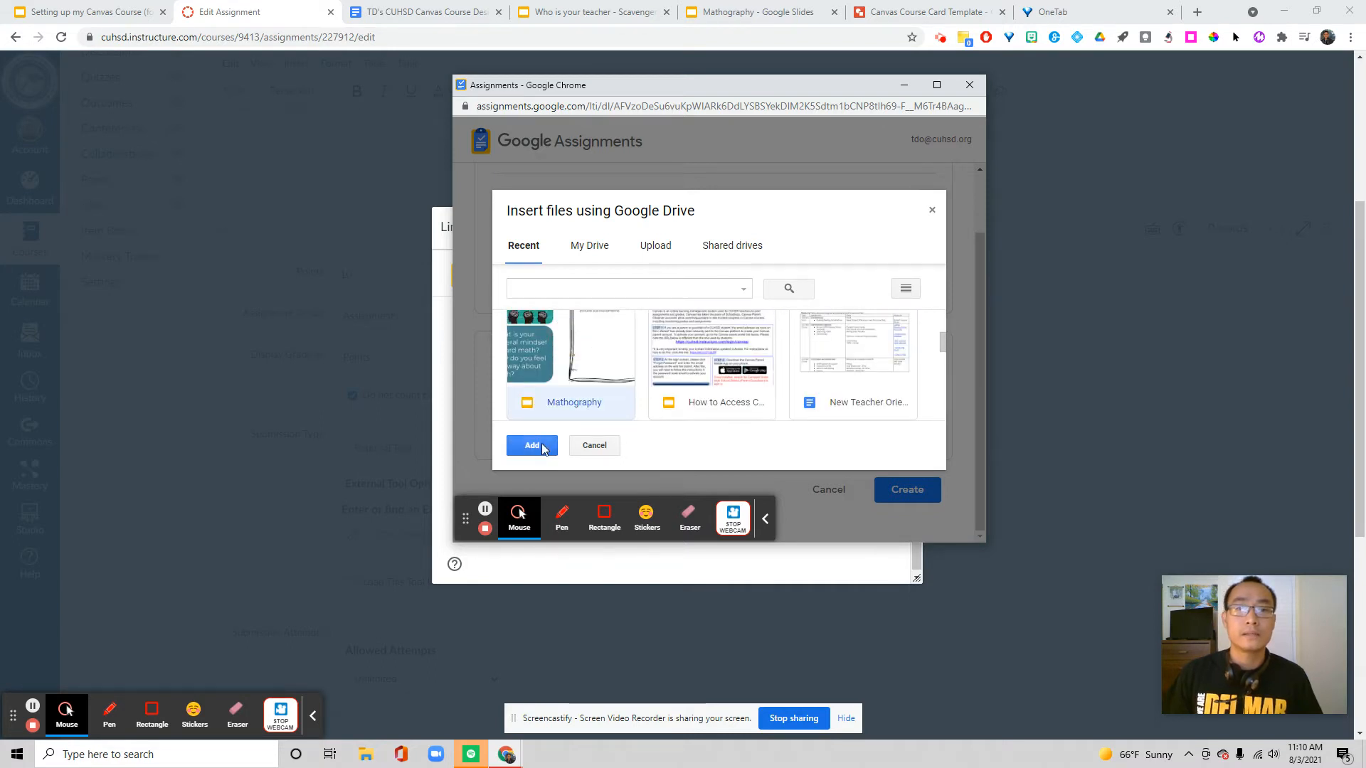
left_click(532, 445)
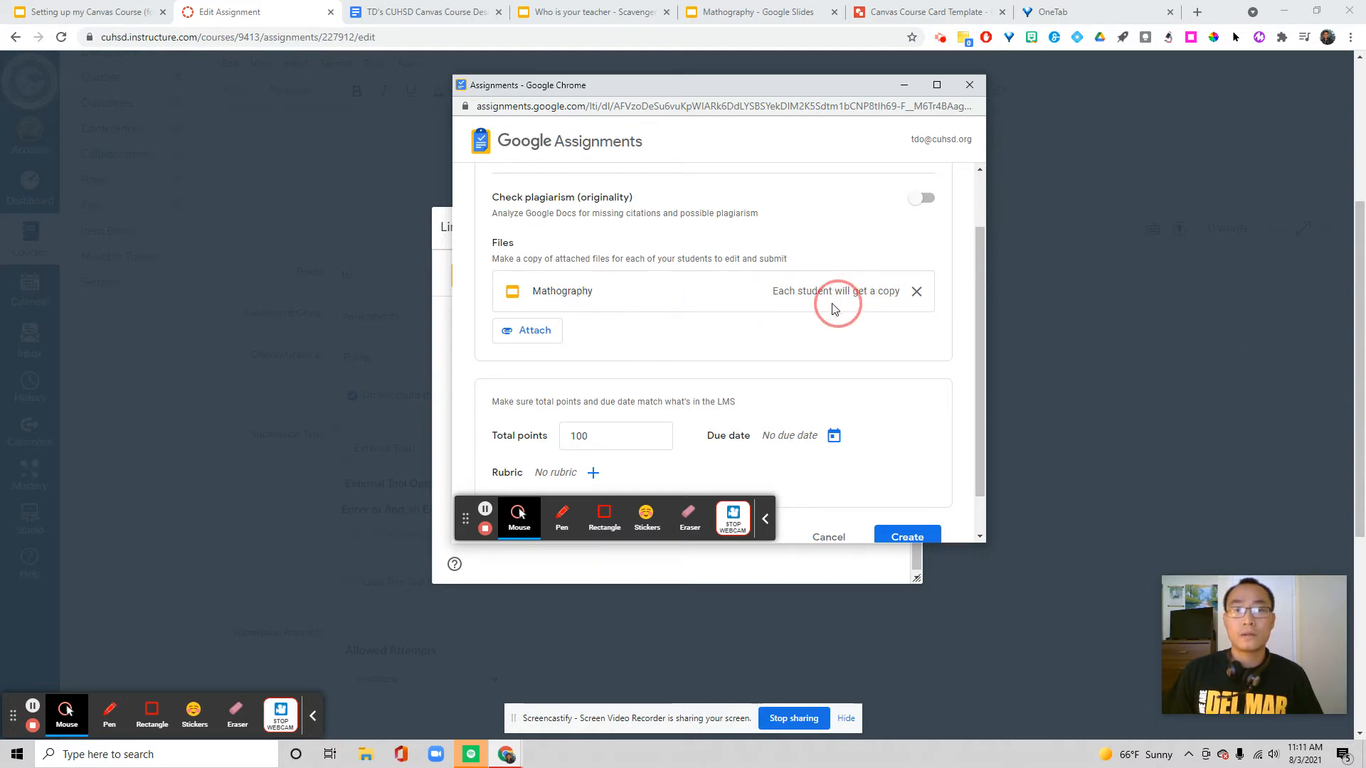
Set the Google assignment's total points to 10, create it, and confirm Google Assignments (LTI 1.1) as the external tool
scroll(804, 316, "down", 1)
double_click(612, 387)
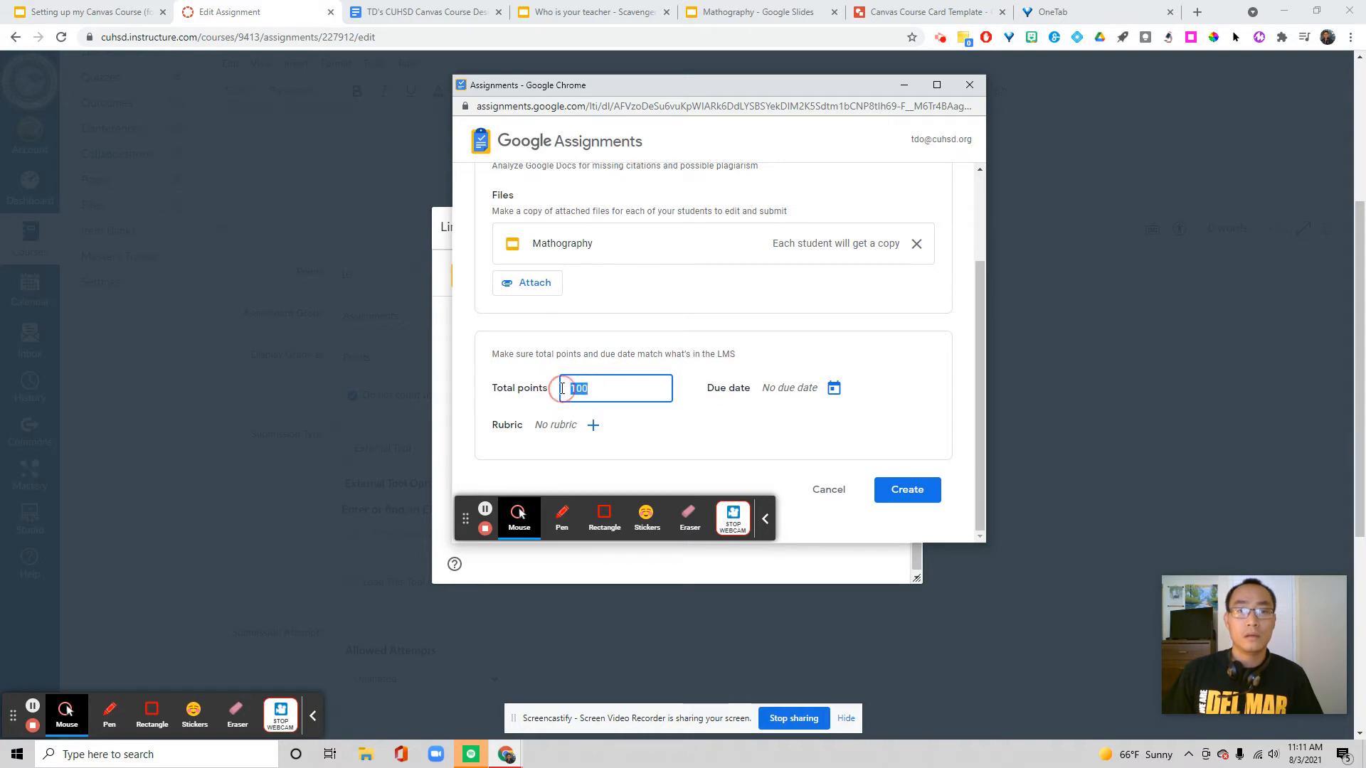
type("10")
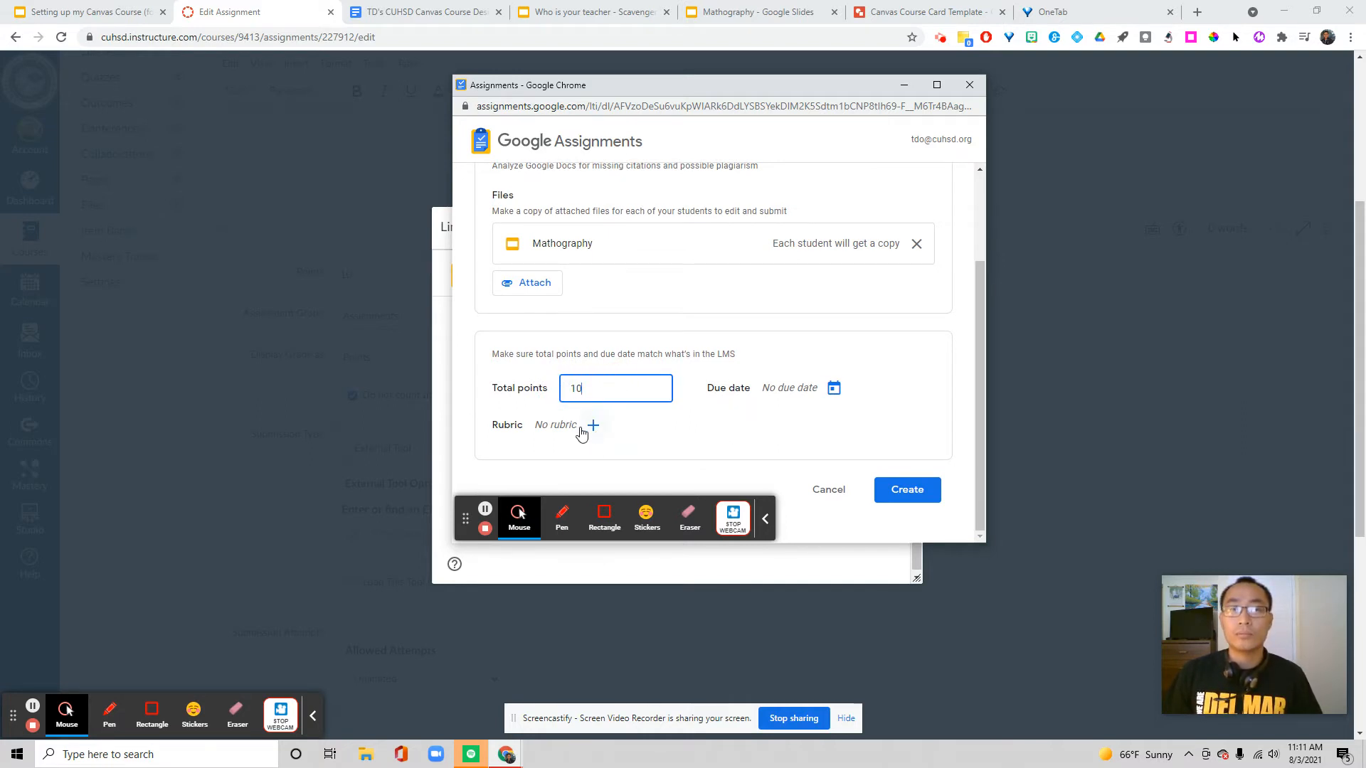
left_click(905, 487)
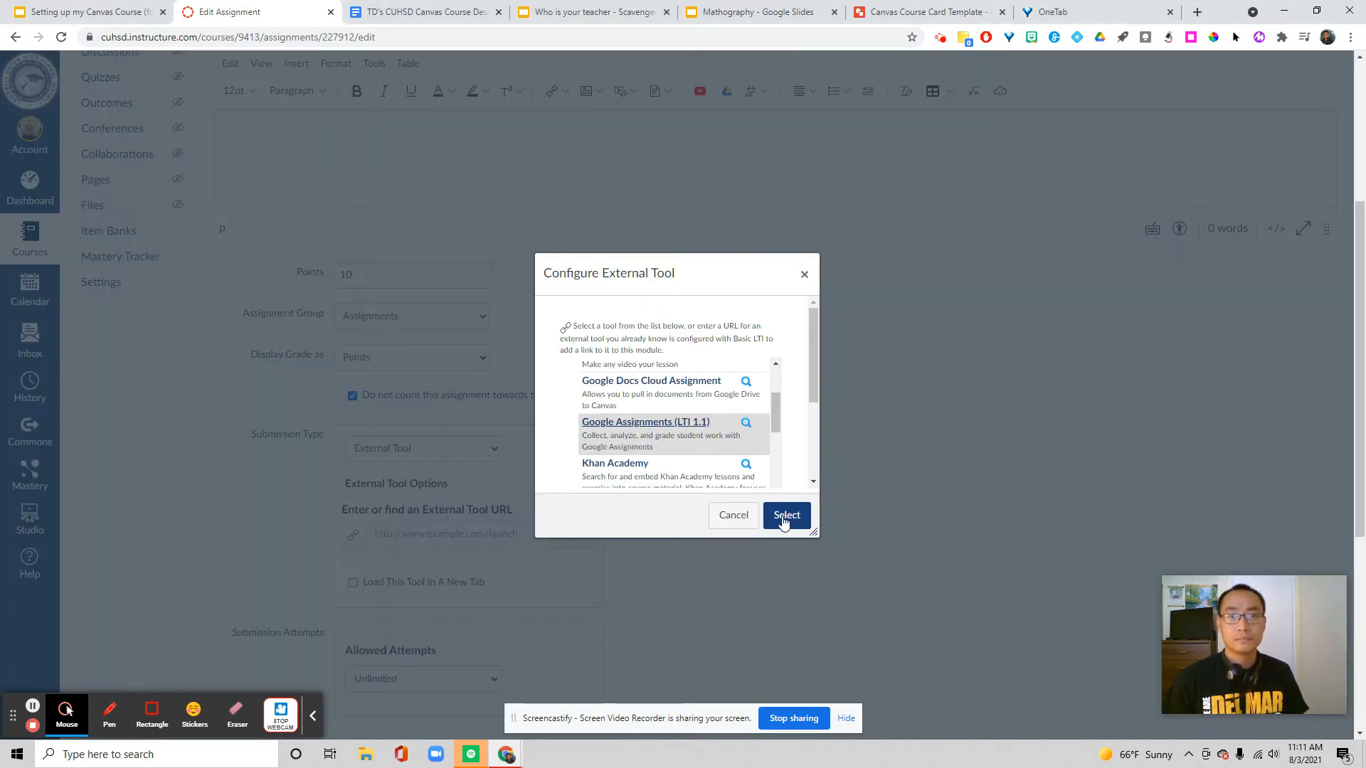
left_click(785, 517)
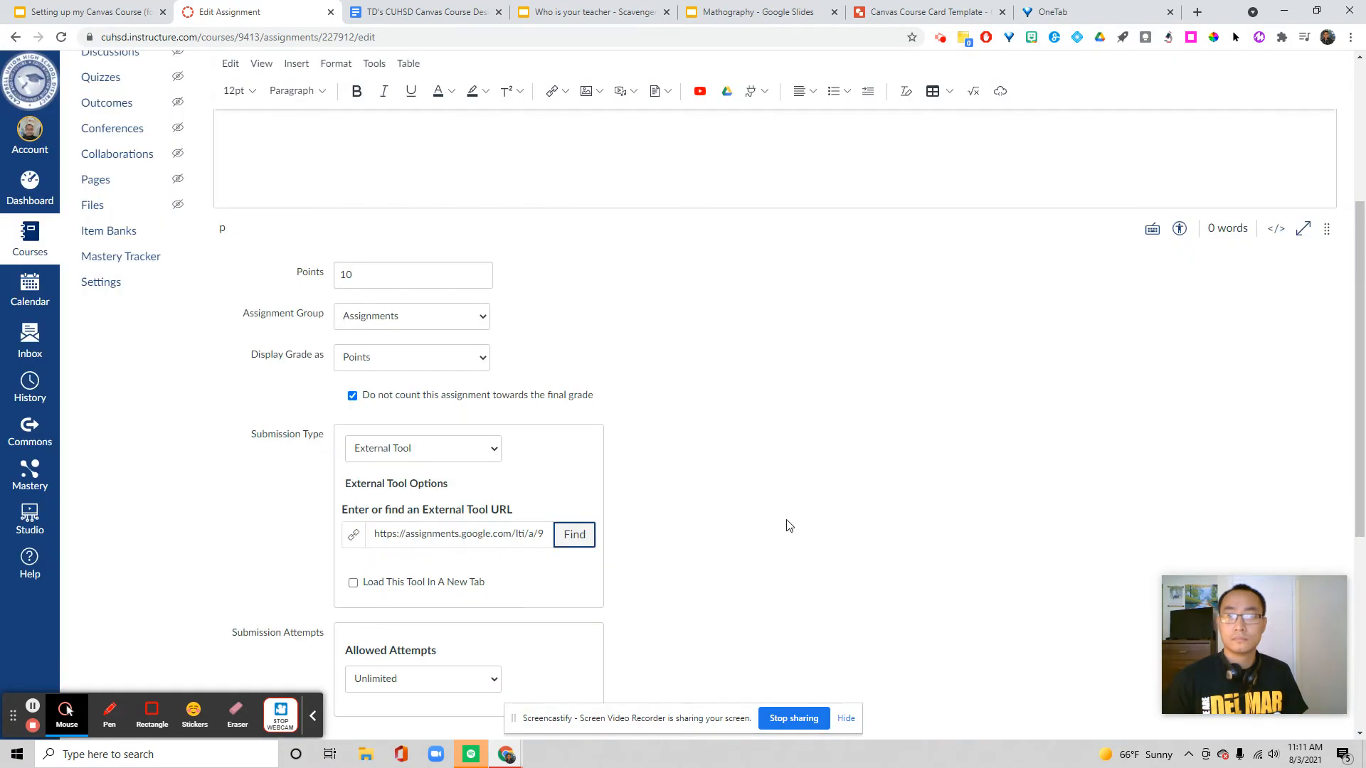
Save and publish the Mathography assignment, keeping it assigned to Everyone with unlimited attempts
scroll(711, 469, "down", 3)
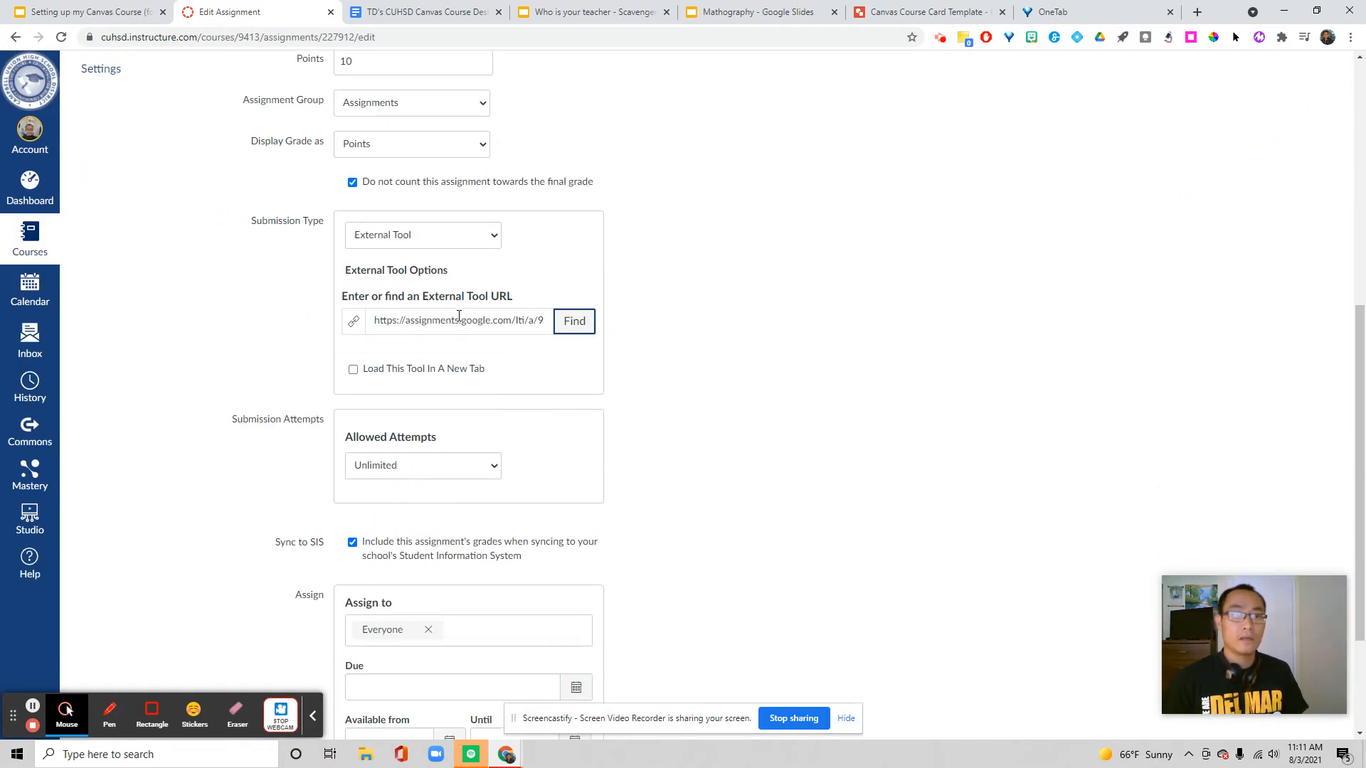
scroll(451, 320, "down", 3)
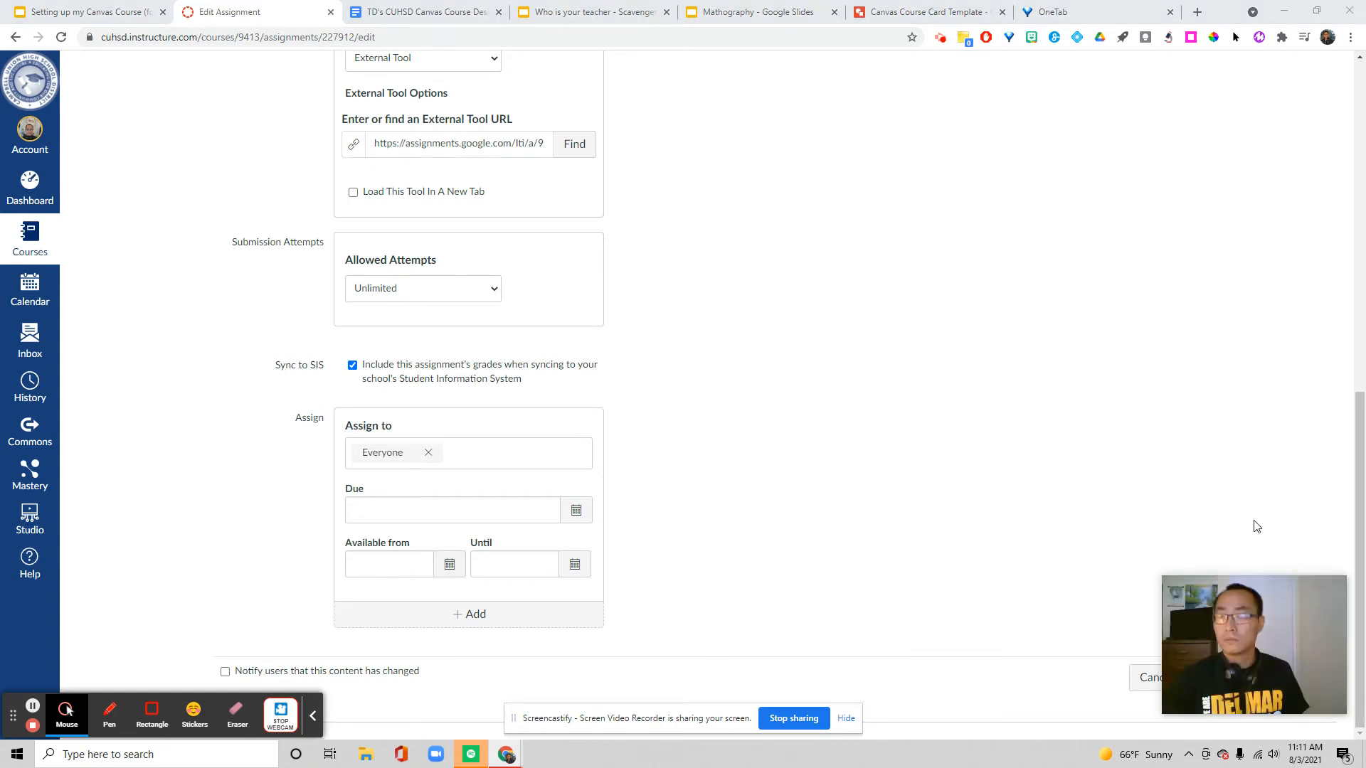
left_click_drag(1258, 607, 1250, 475)
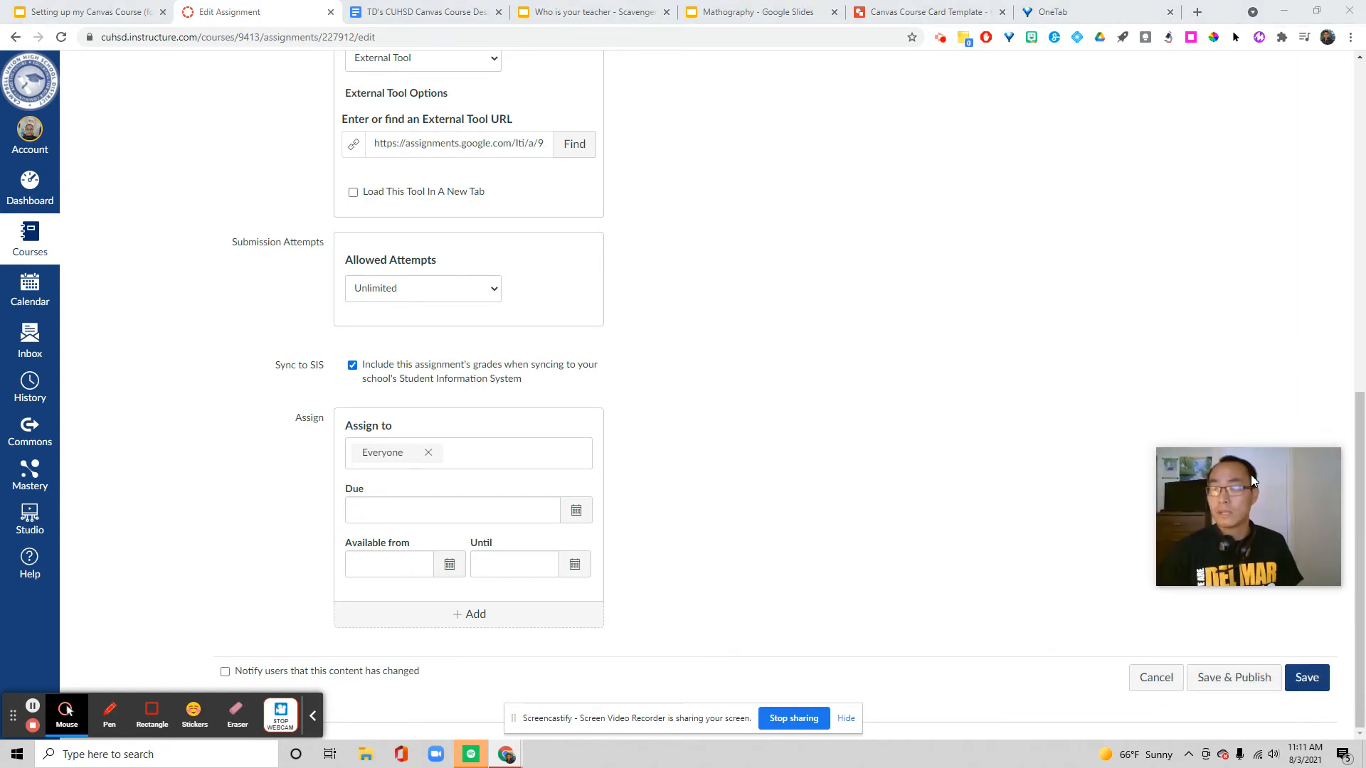
left_click(1223, 683)
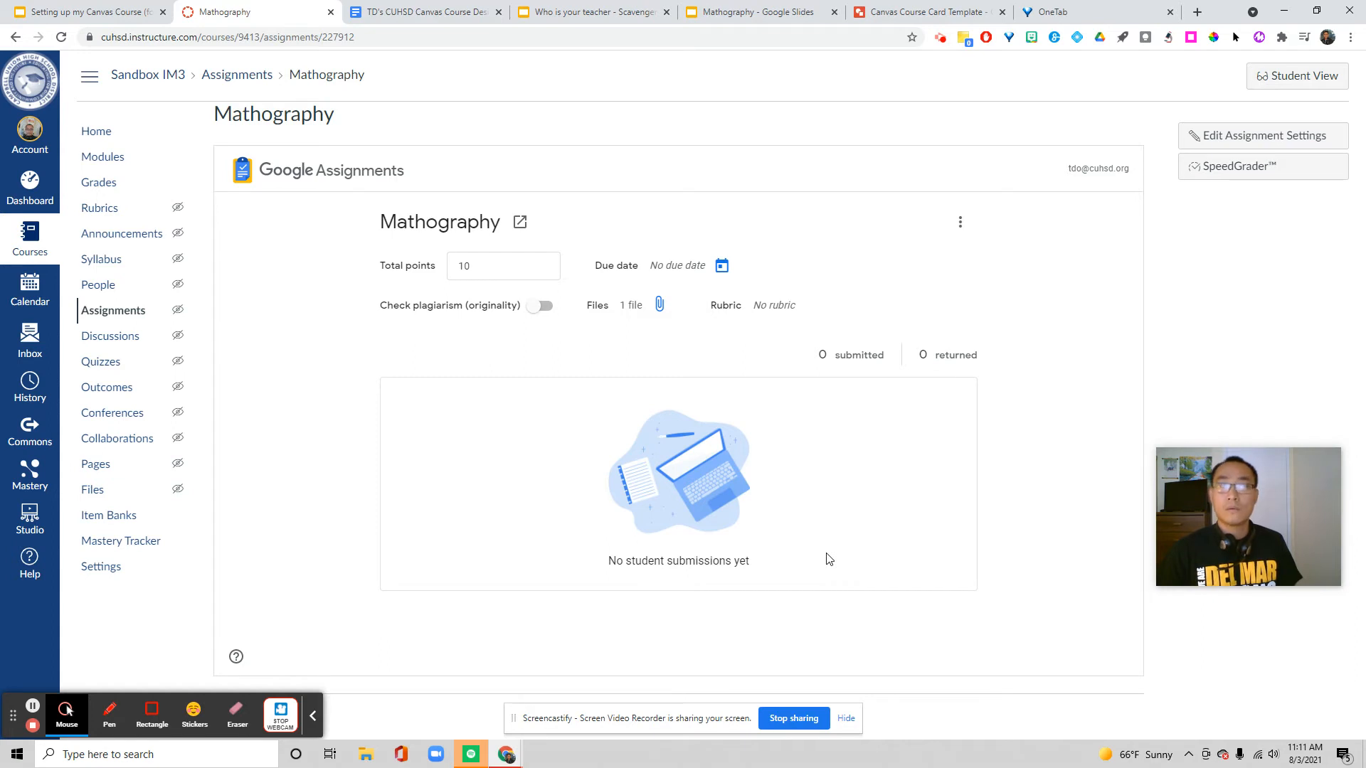
View the Mathography assignment as a student and link the personal Google account to Google Assignments
left_click(1277, 78)
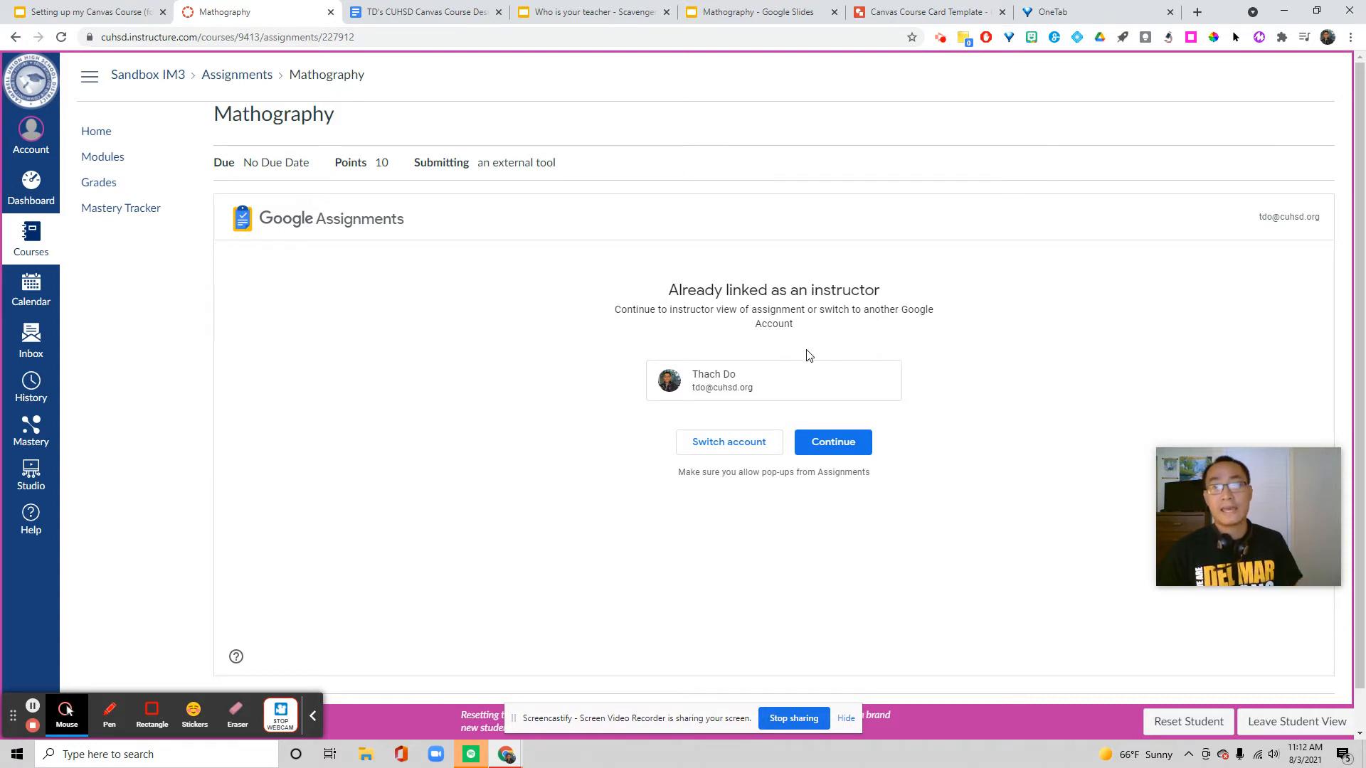
left_click(729, 444)
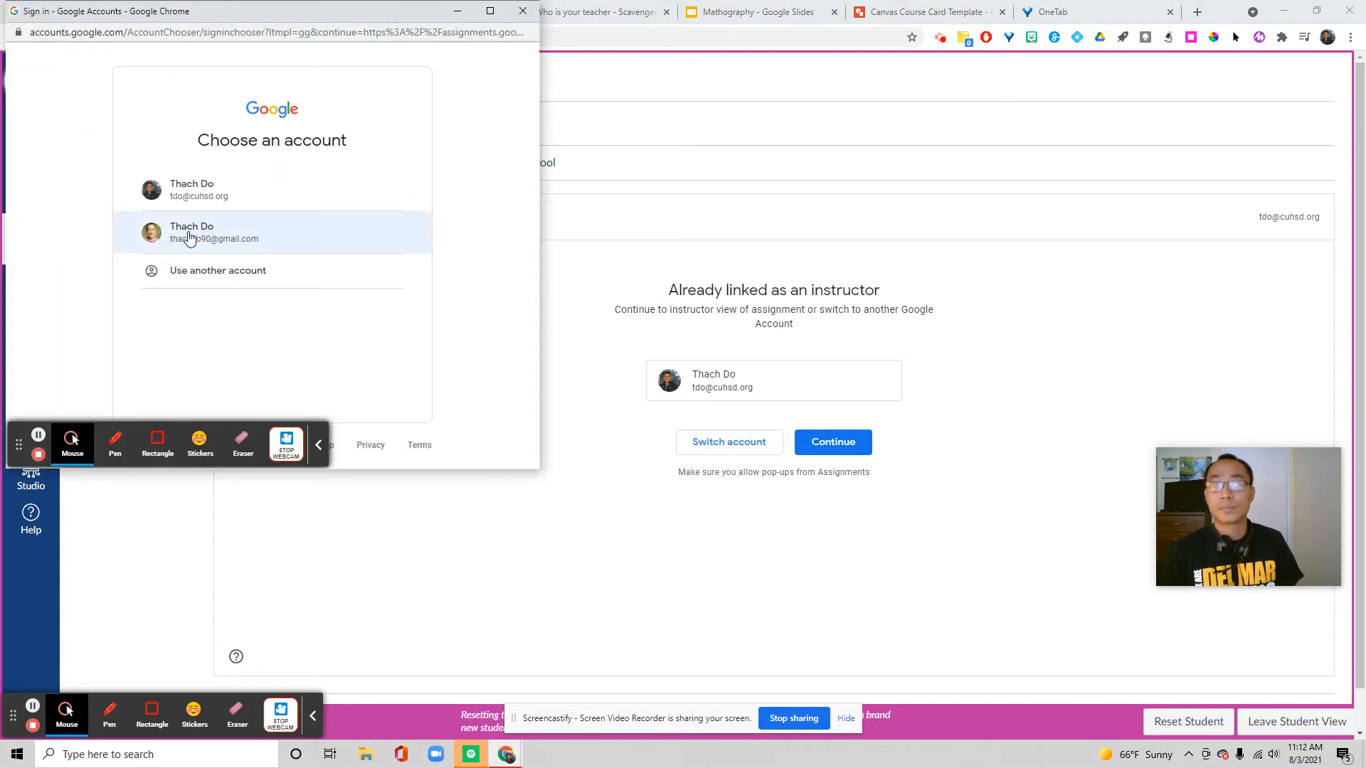
left_click(245, 239)
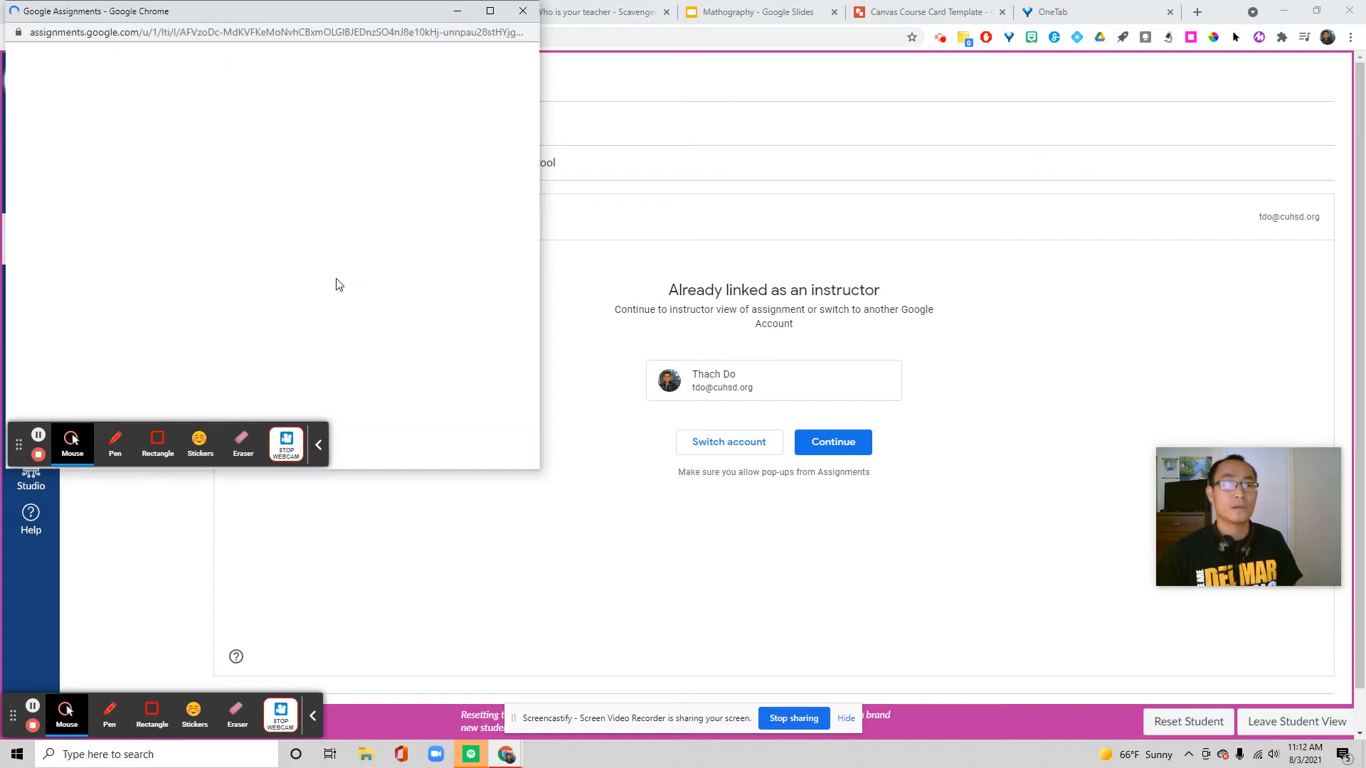
left_click(382, 429)
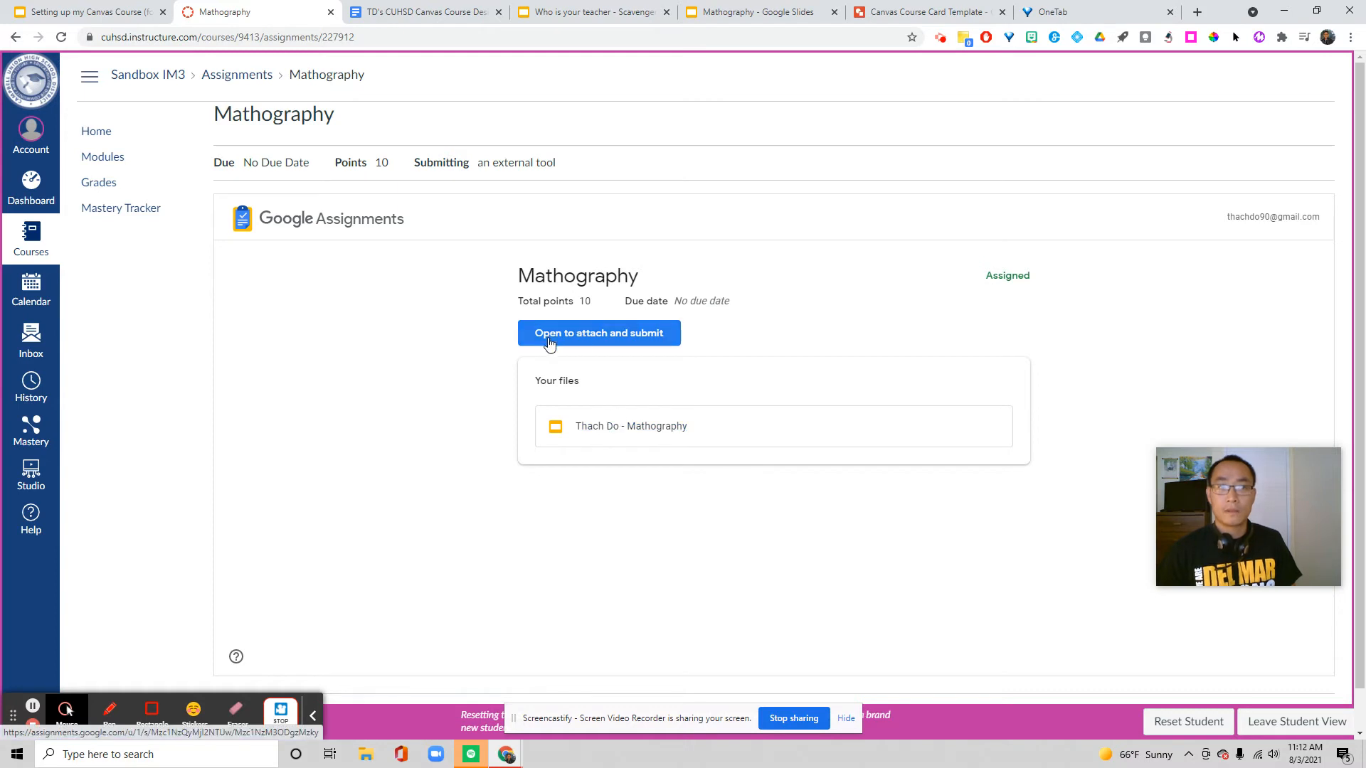
Open the student's copy of the Mathography slides from the assignment and examine the response text box on slide 1
left_click(576, 343)
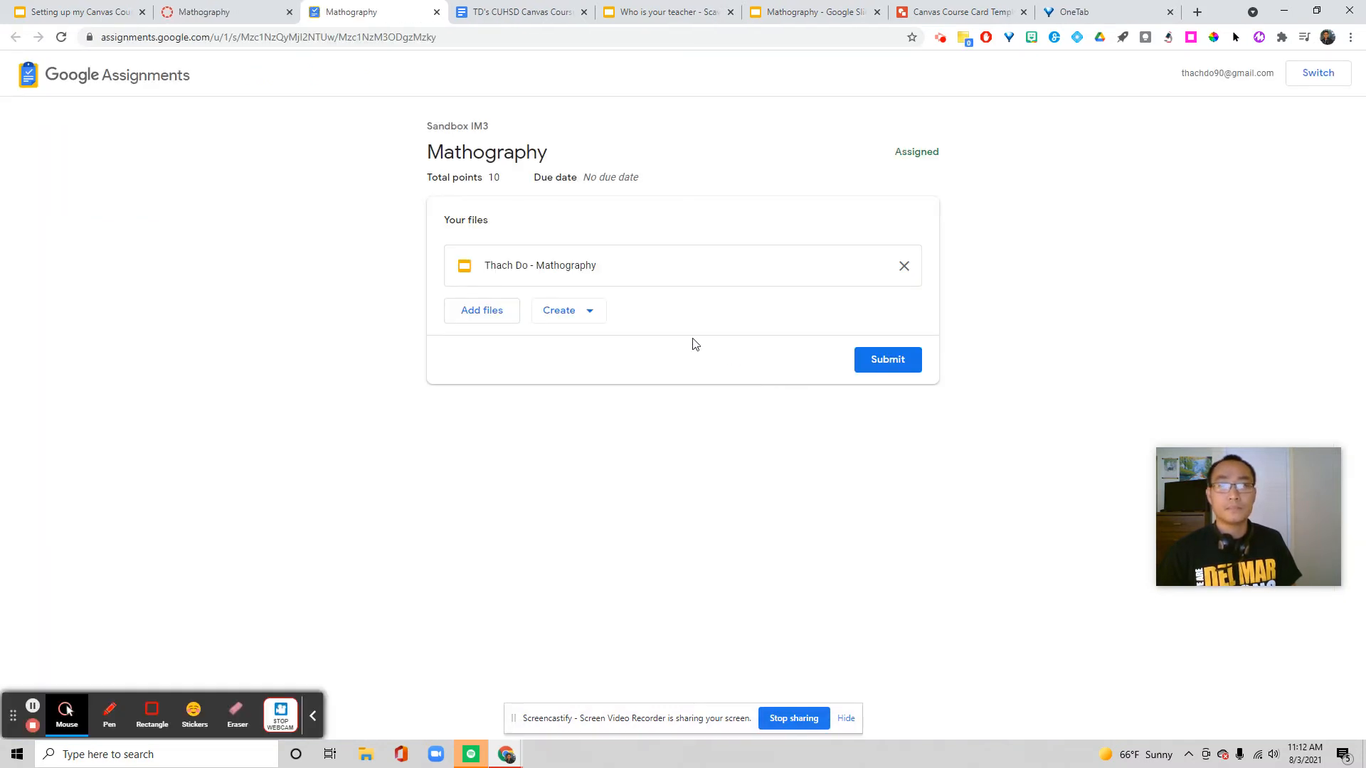
left_click(543, 268)
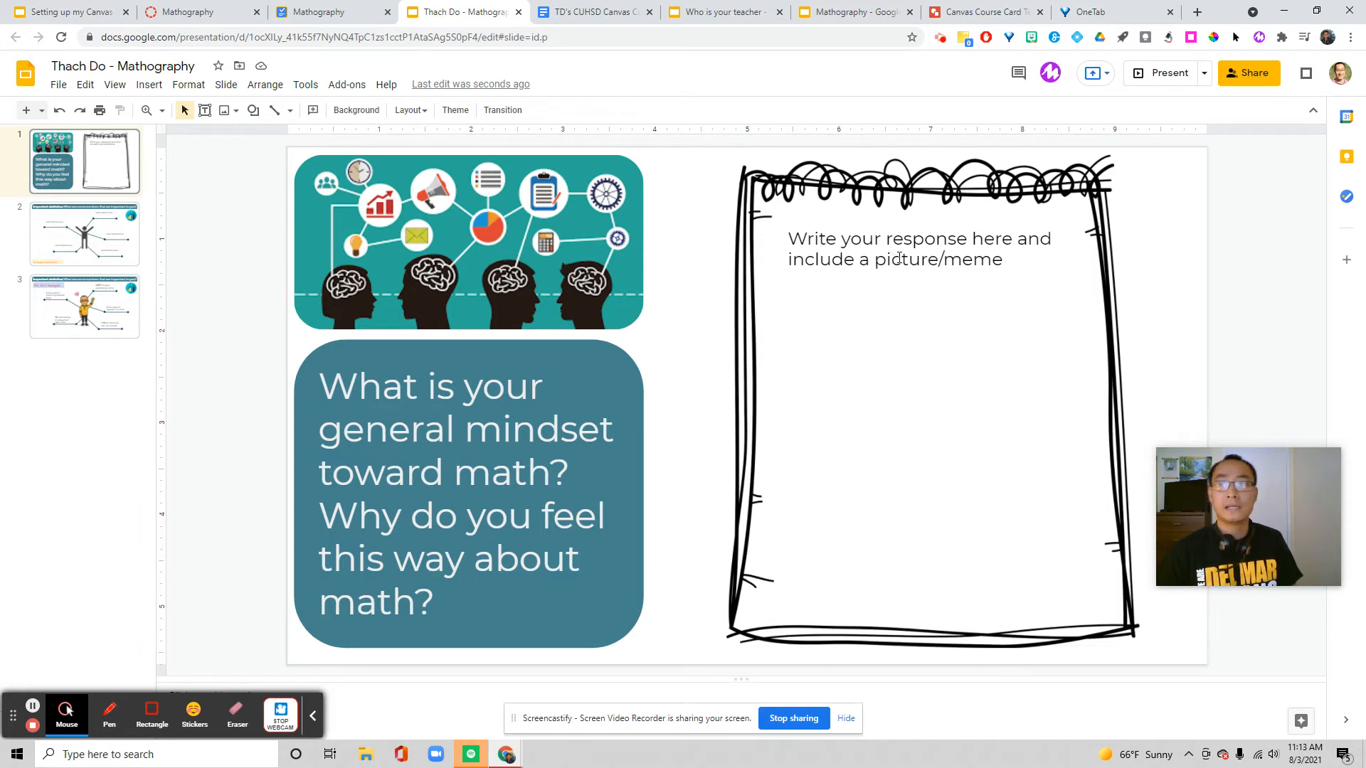
left_click(900, 258)
double_click(1031, 262)
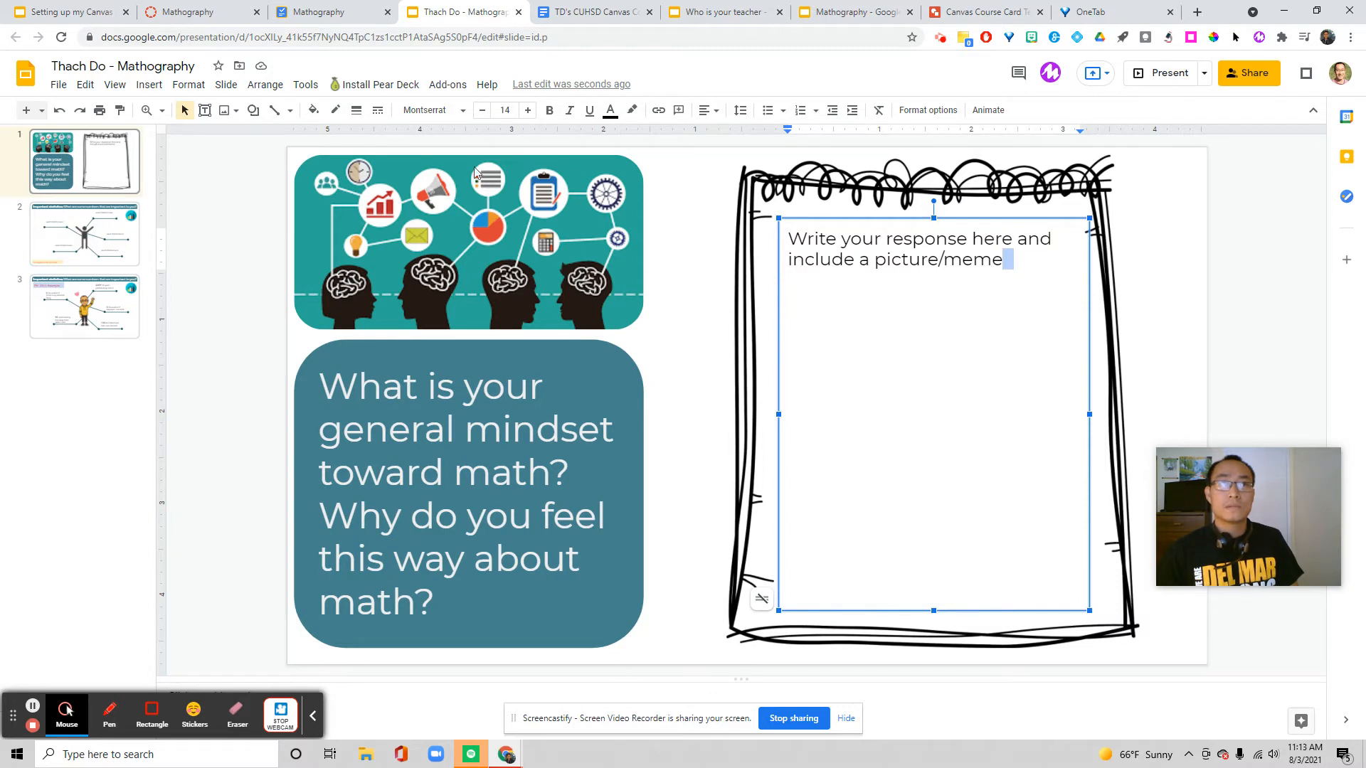
Return to the student's Mathography assignment in Google Assignments and submit the attached slides
left_click(353, 7)
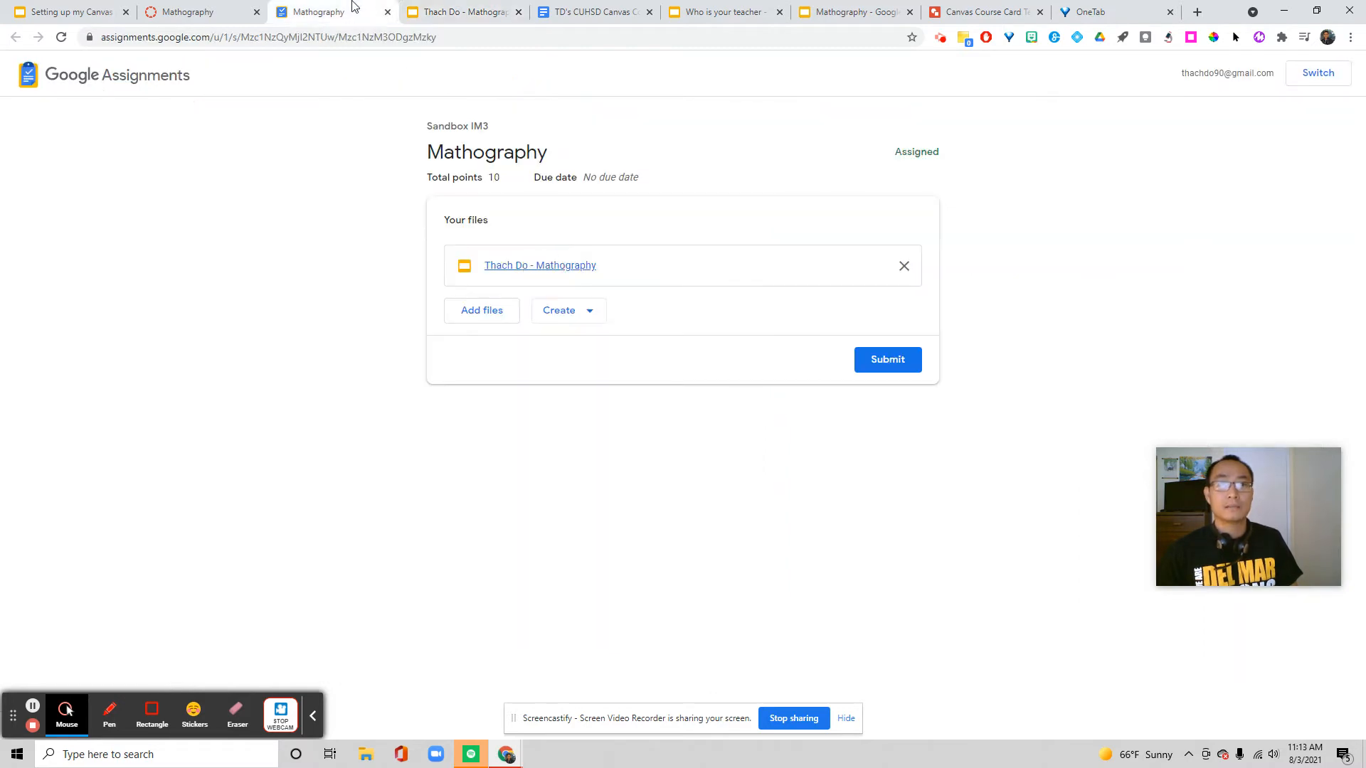
left_click(890, 359)
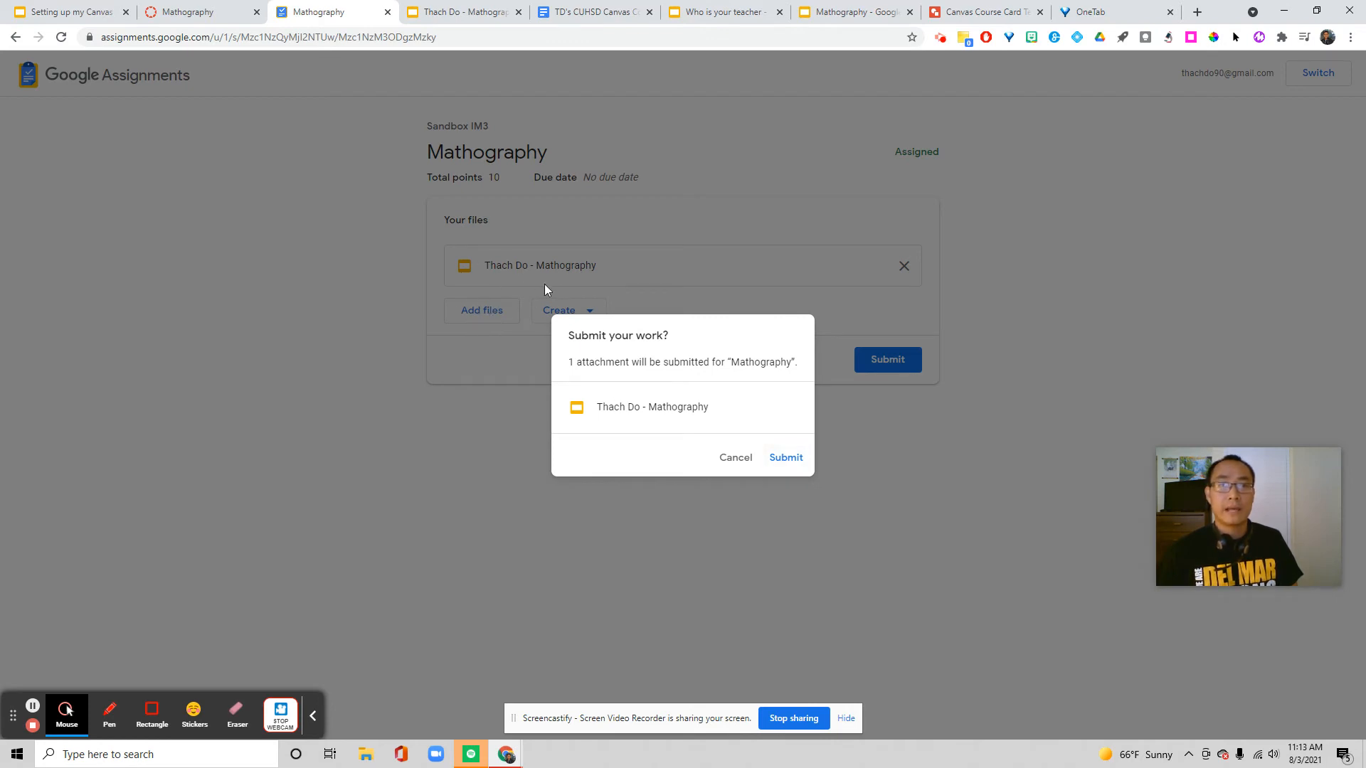
left_click(784, 459)
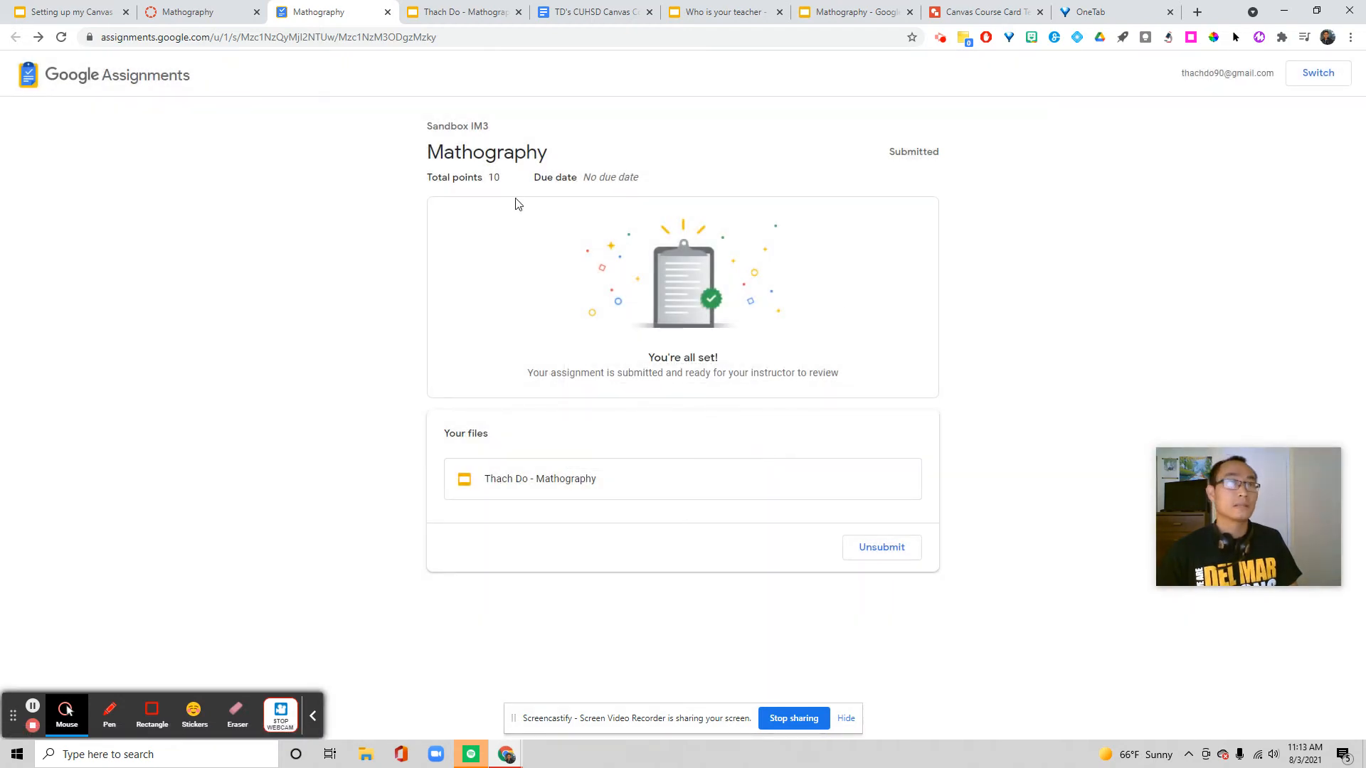
Close the Google Assignments submission page and leave Student View in the Canvas course
left_click(229, 5)
left_click(387, 13)
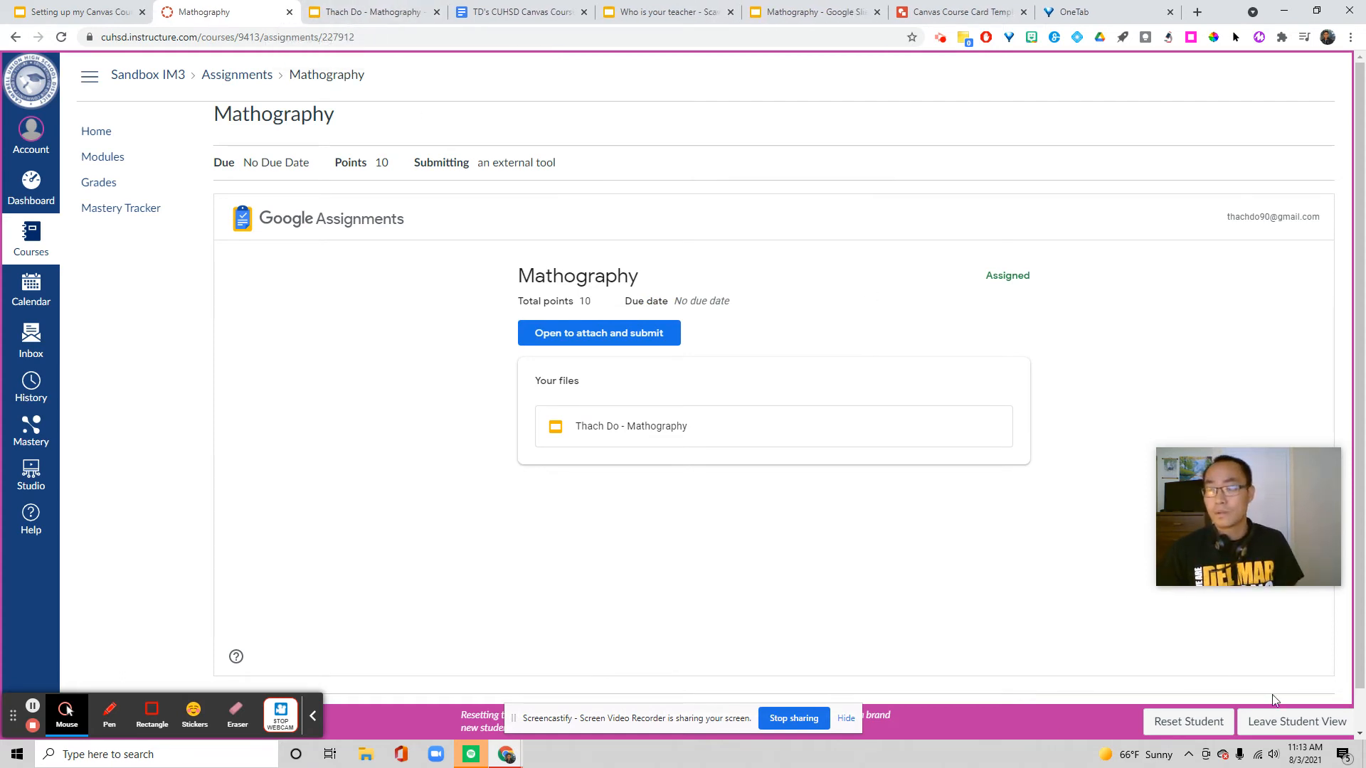
left_click(1292, 721)
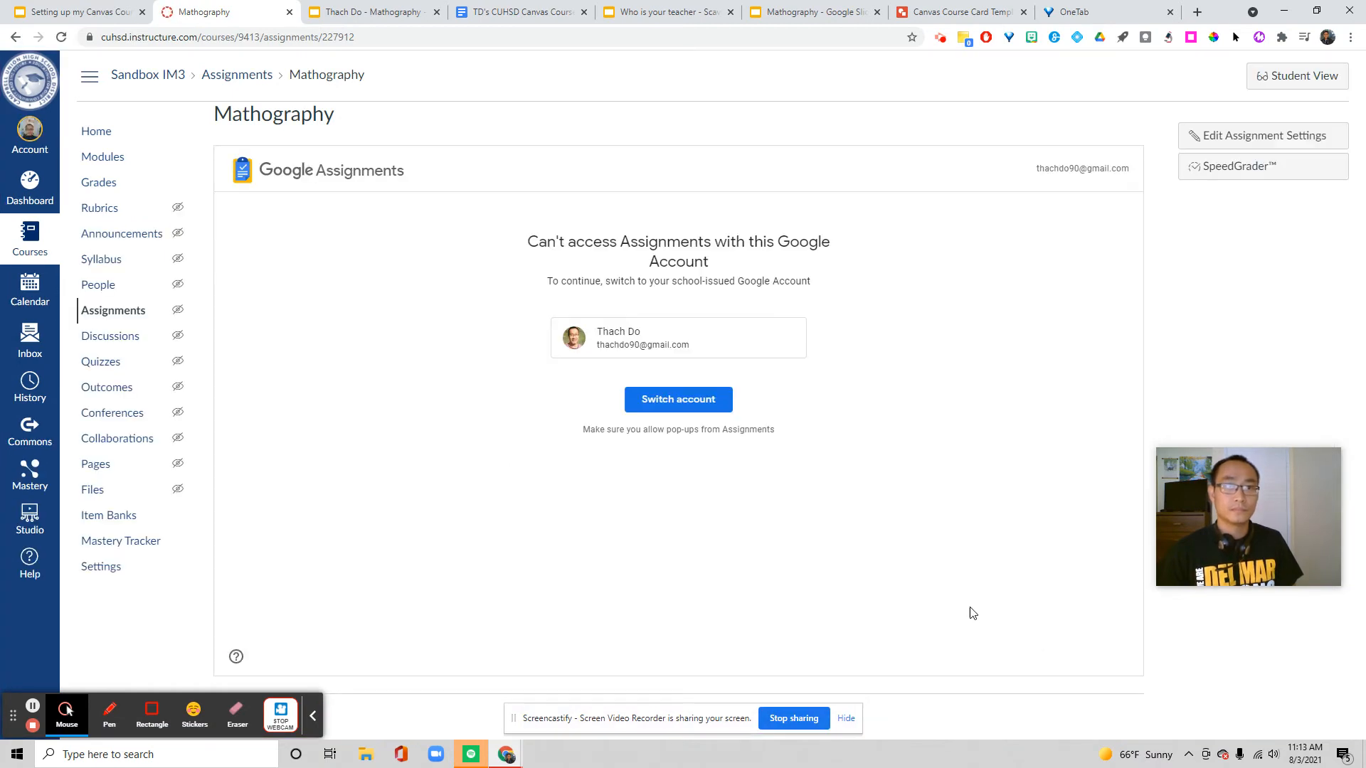
Switch Google Assignments to the school-issued Google account to view the Mathography submissions
left_click(681, 399)
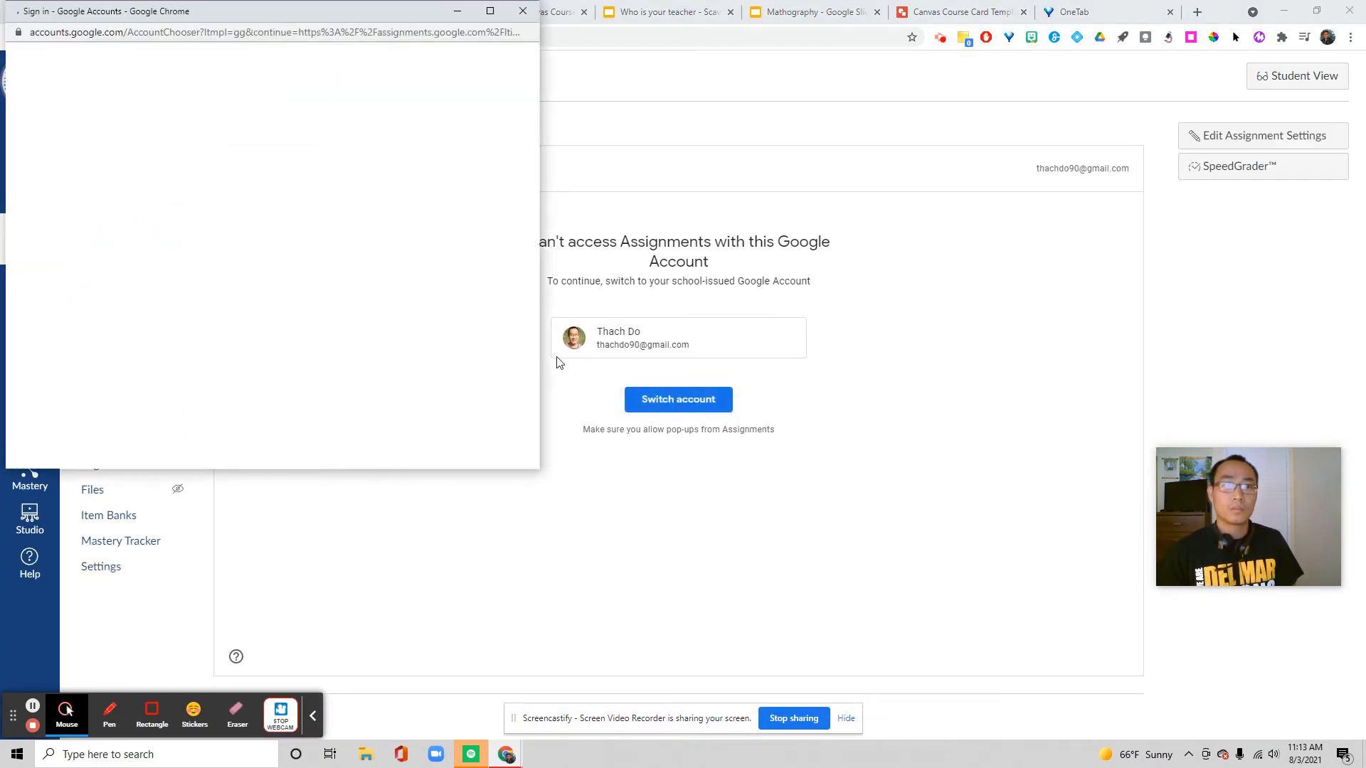
left_click(243, 201)
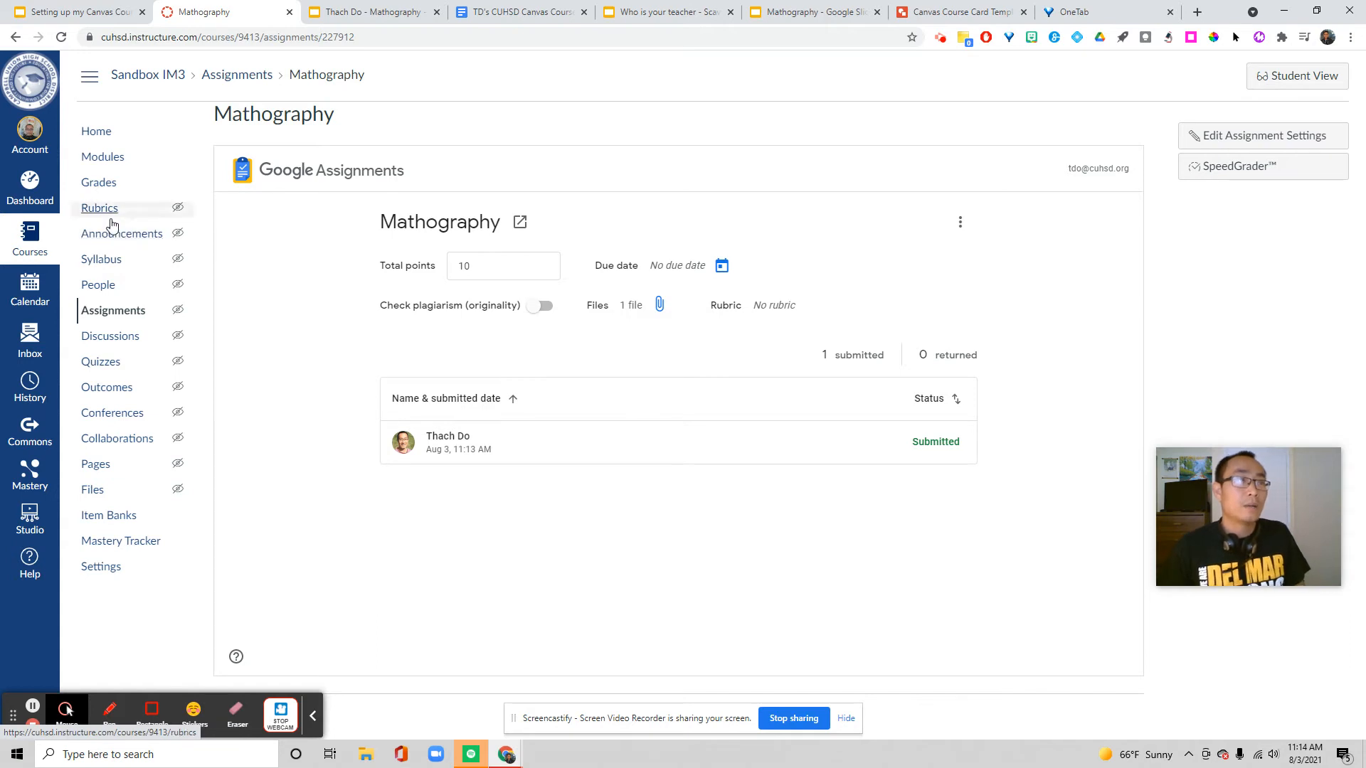
Add a new assignment named "Who is your teacher" to Module 0: Your Math Journey, without indentation
left_click(114, 159)
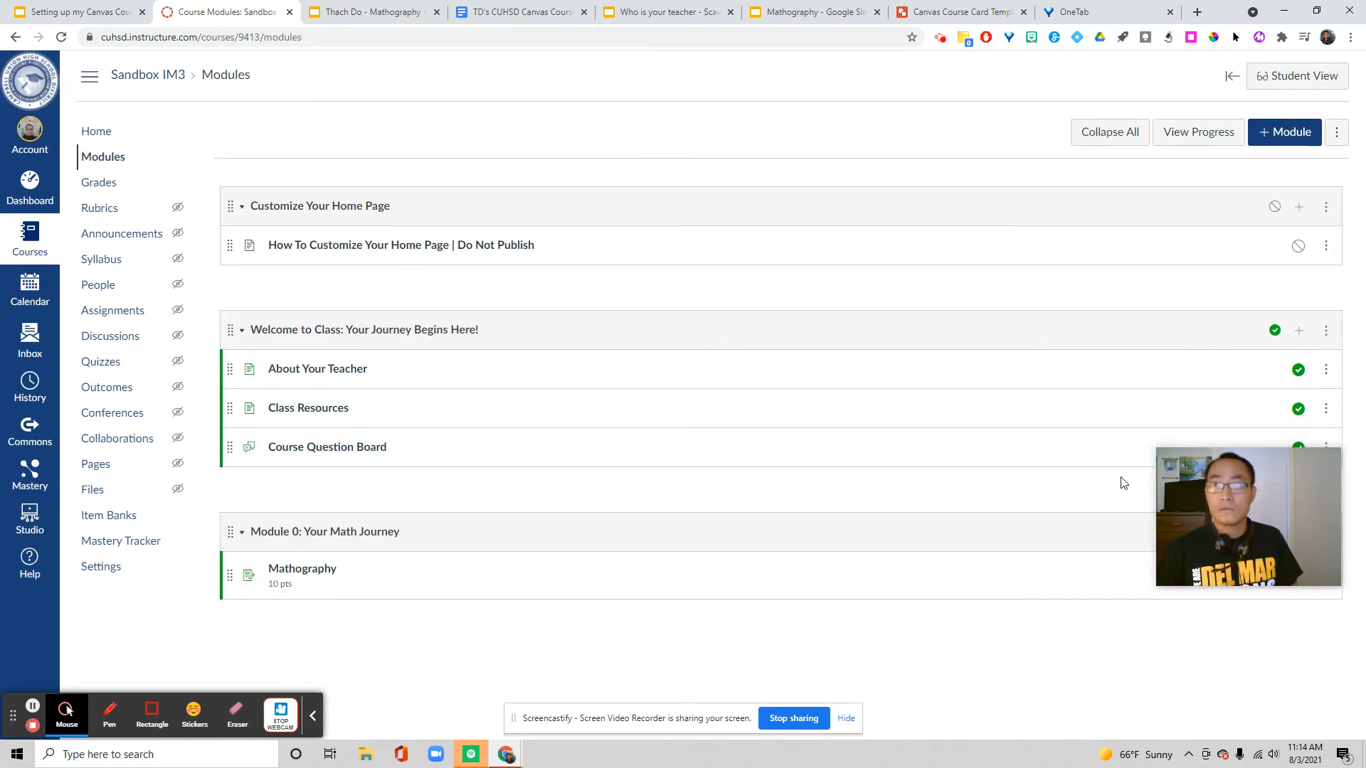
left_click_drag(1288, 531, 1138, 124)
left_click(1299, 532)
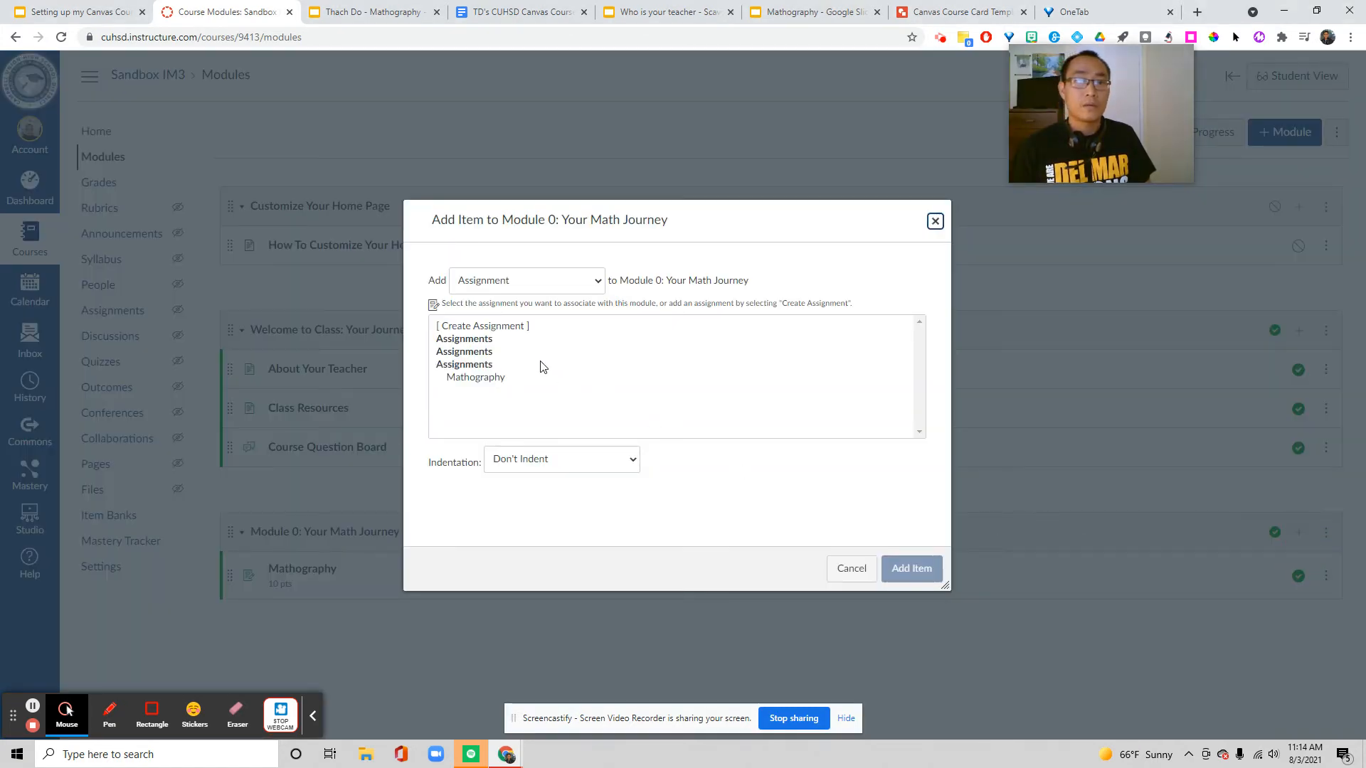
left_click(512, 331)
left_click(568, 461)
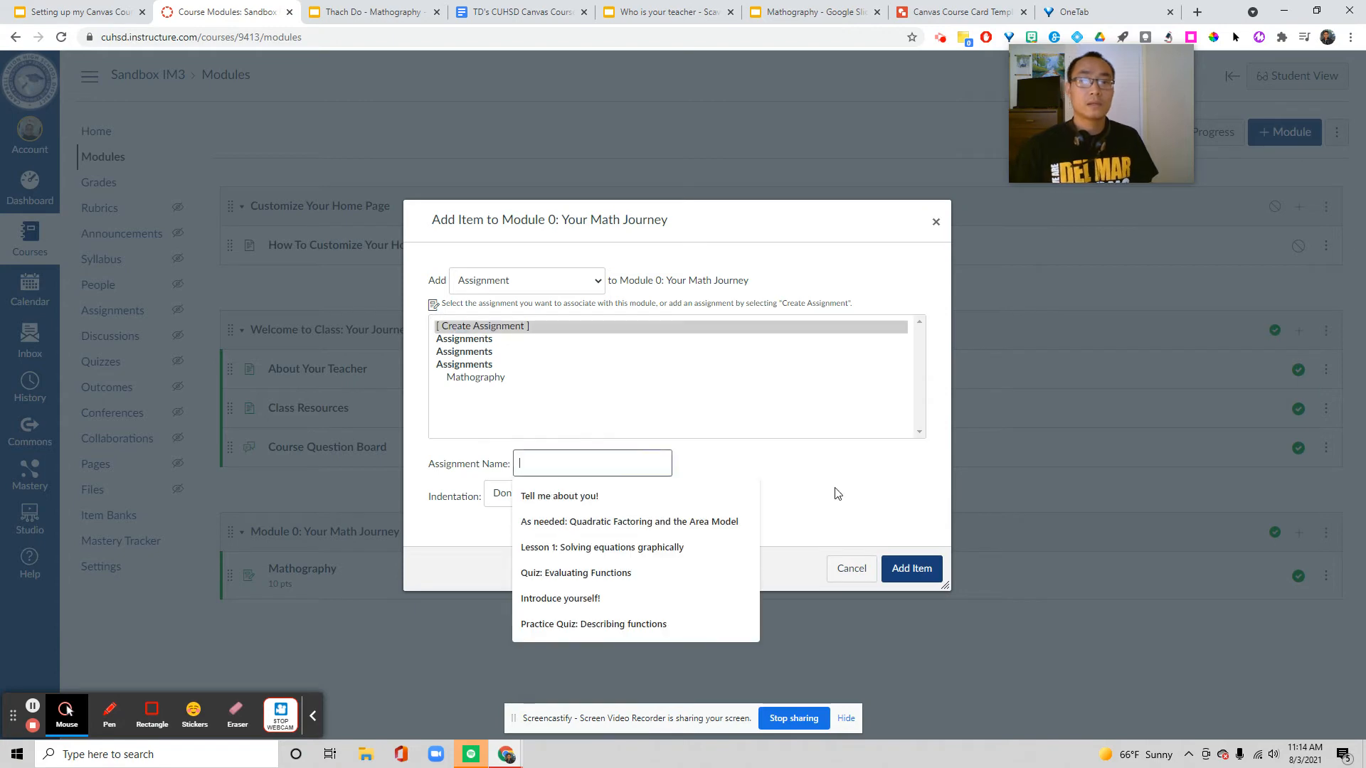
type("Who is")
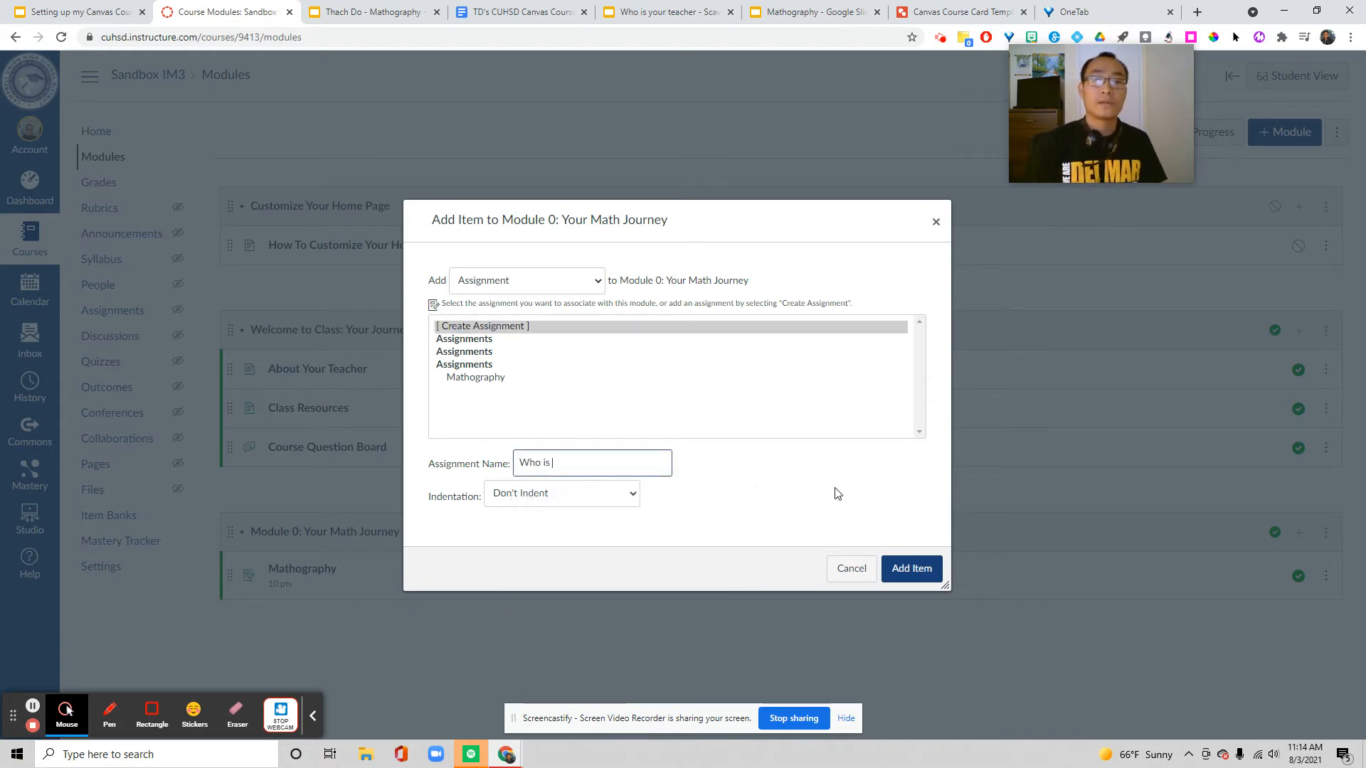
type(" your teacher")
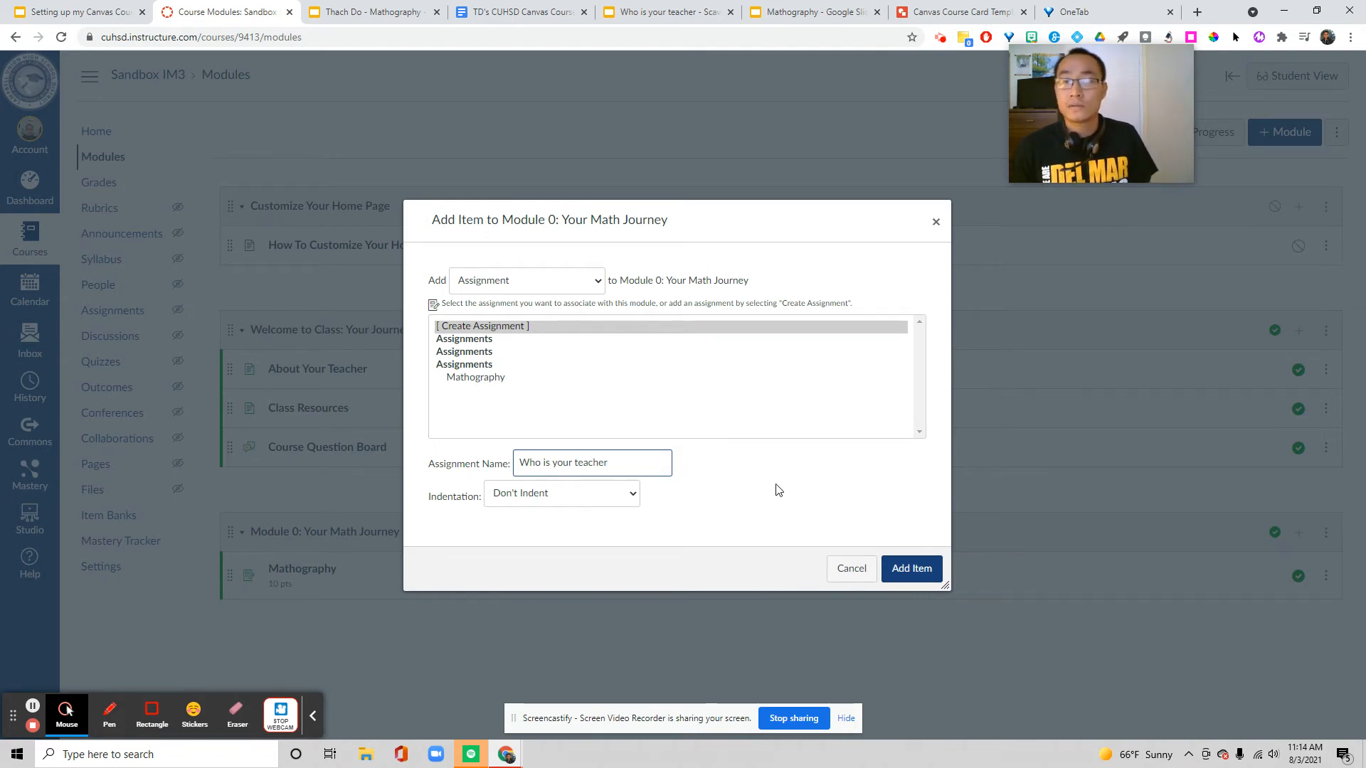
left_click(918, 572)
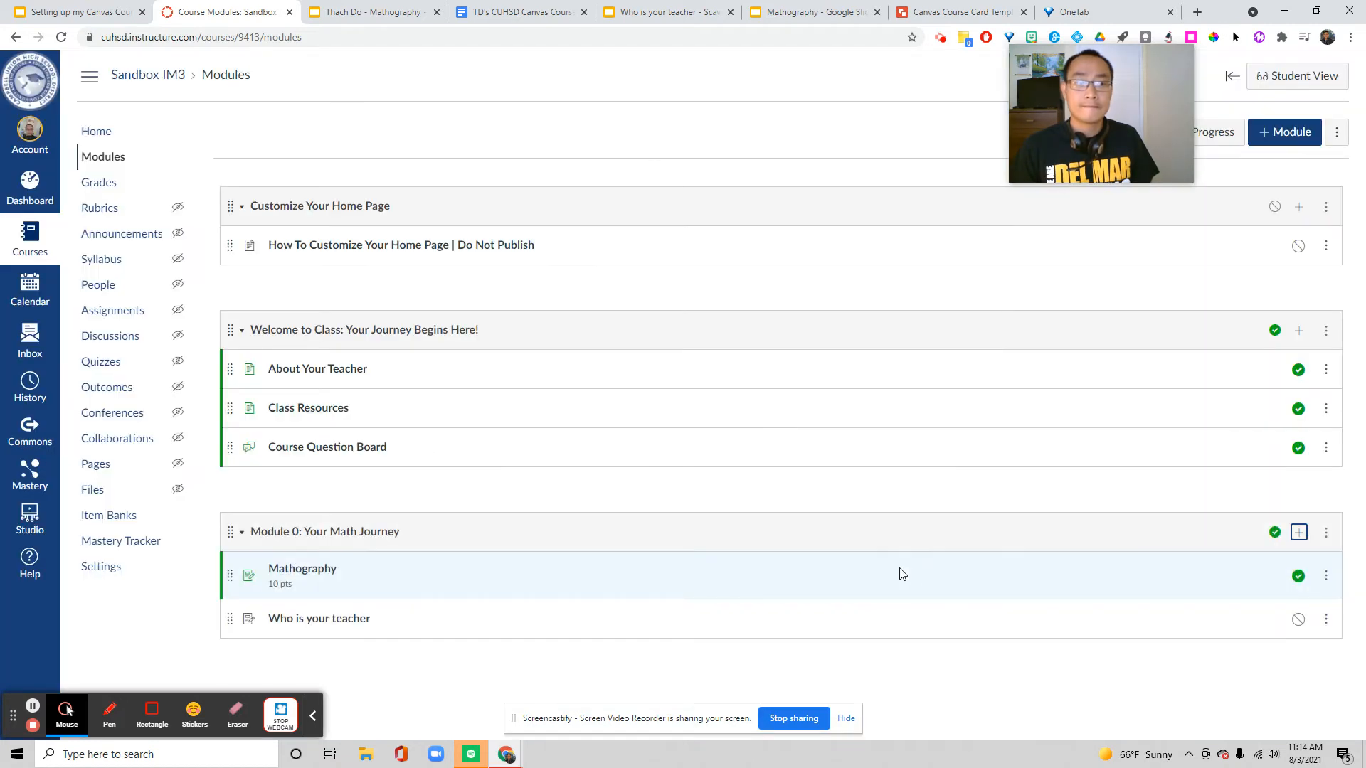
Open the "Who is your teacher" assignment for editing and view the "Who is your teacher - Scavenger hunt" slides
left_click(326, 625)
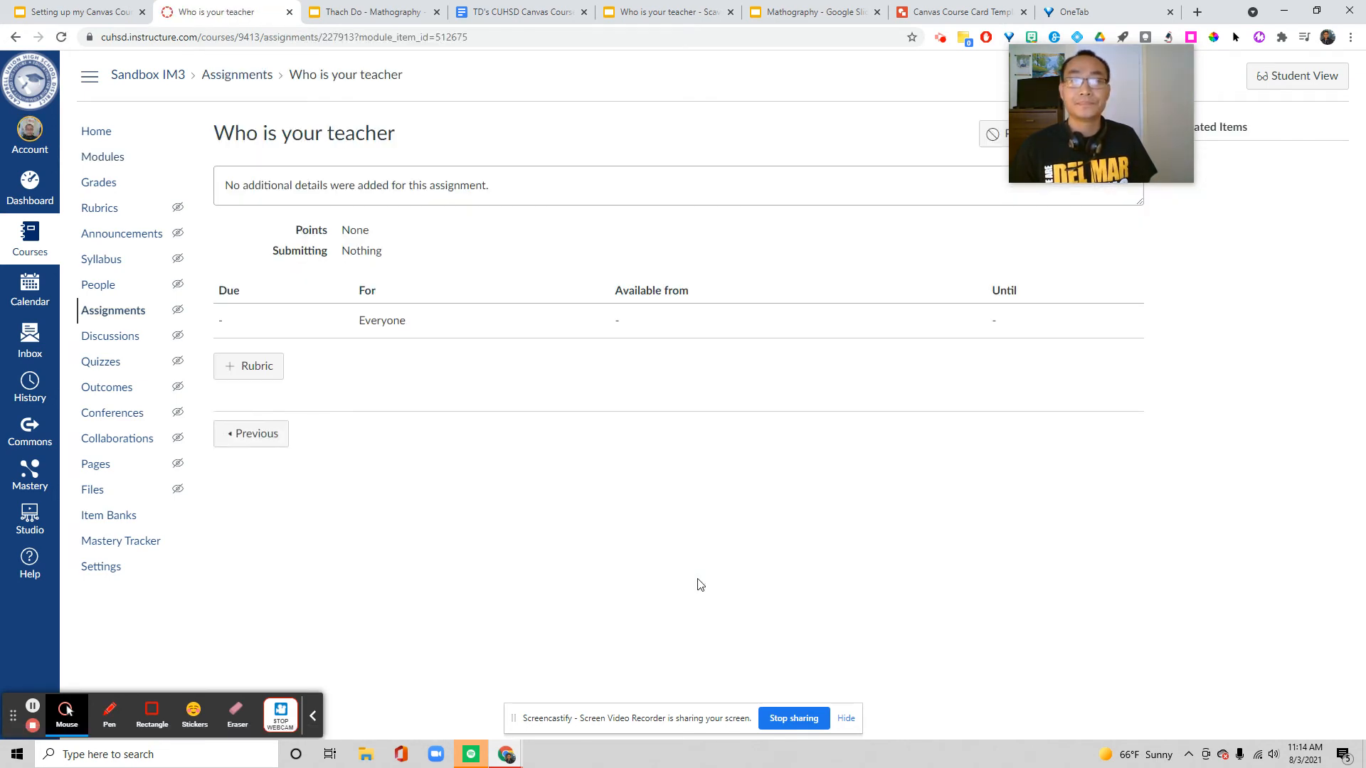
left_click_drag(1108, 99, 1221, 559)
left_click(1084, 133)
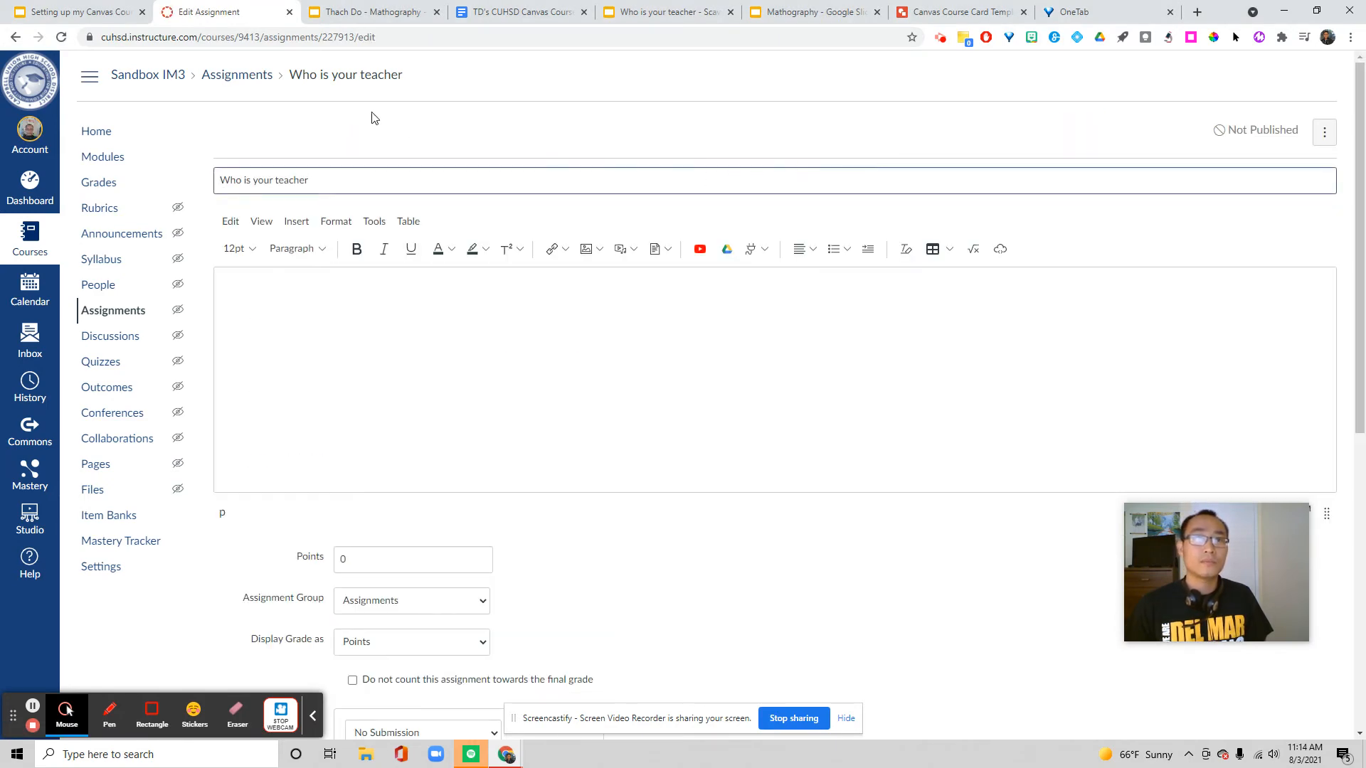
left_click(663, 12)
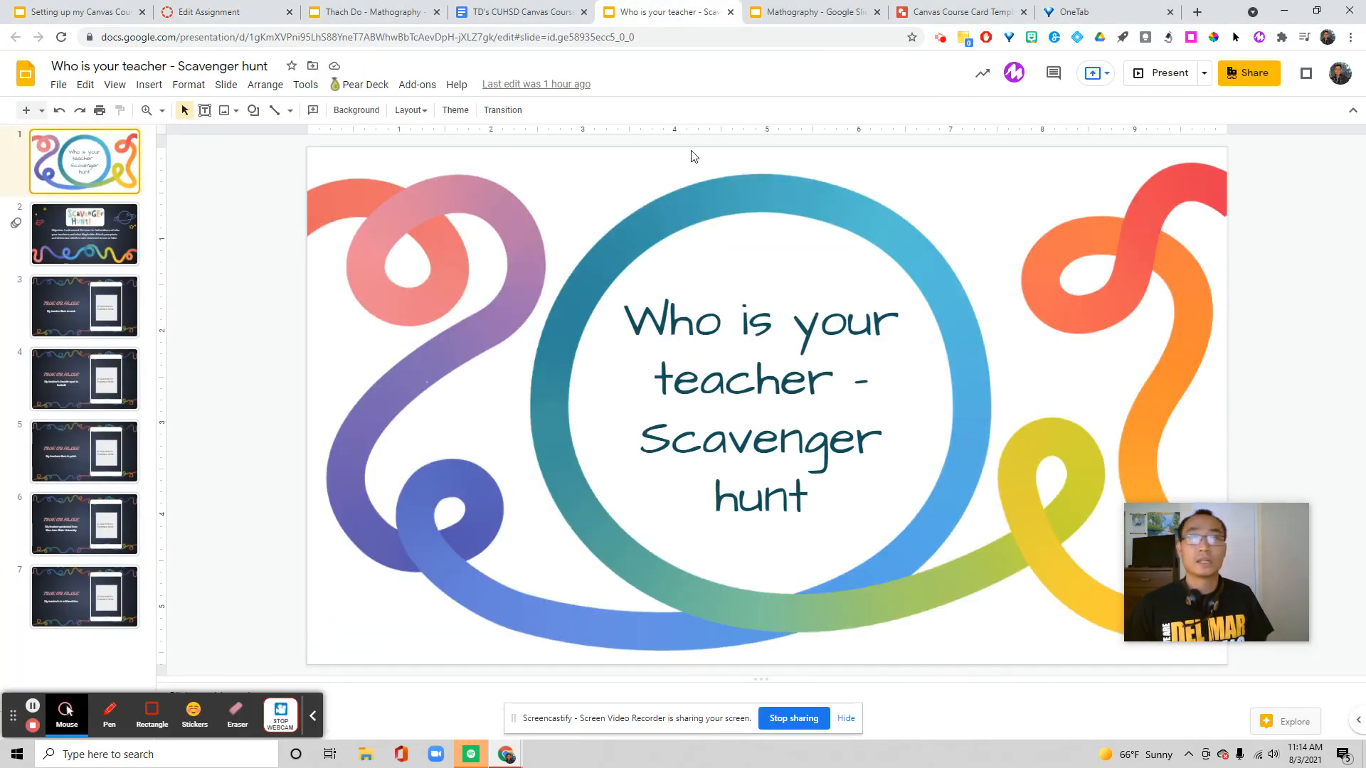
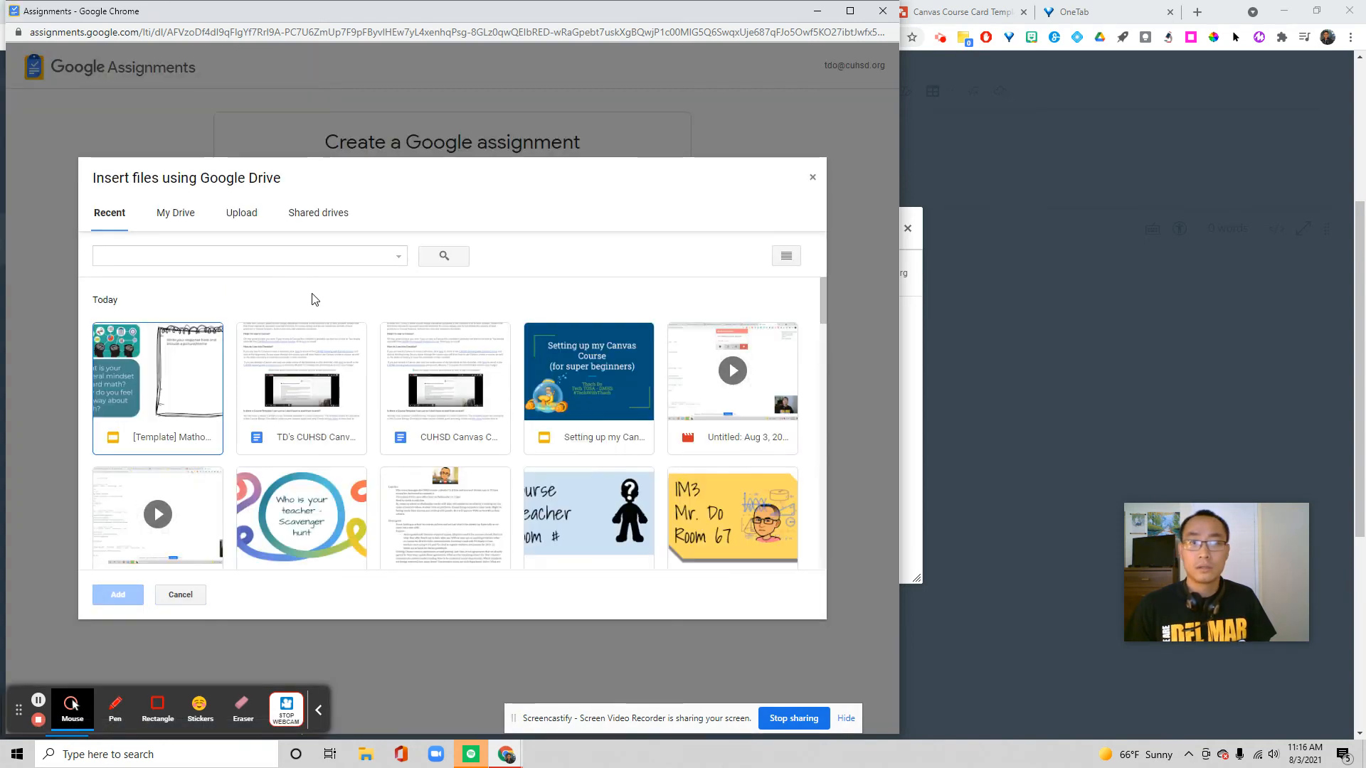
Attach the "Who is your teacher - Scavenger hunt" slides from recent Google Drive files to the new Google assignment
scroll(608, 394, "down", 1)
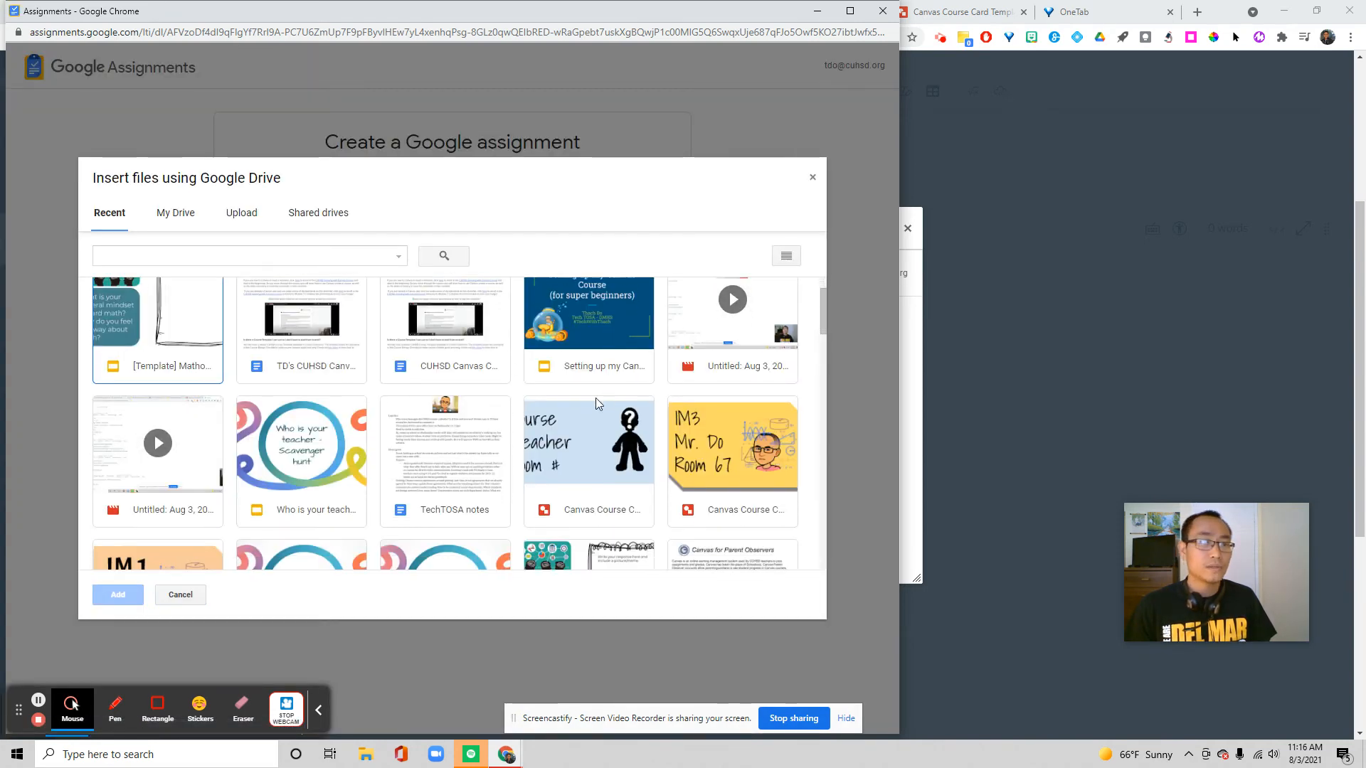
scroll(348, 437, "down", 1)
left_click(306, 398)
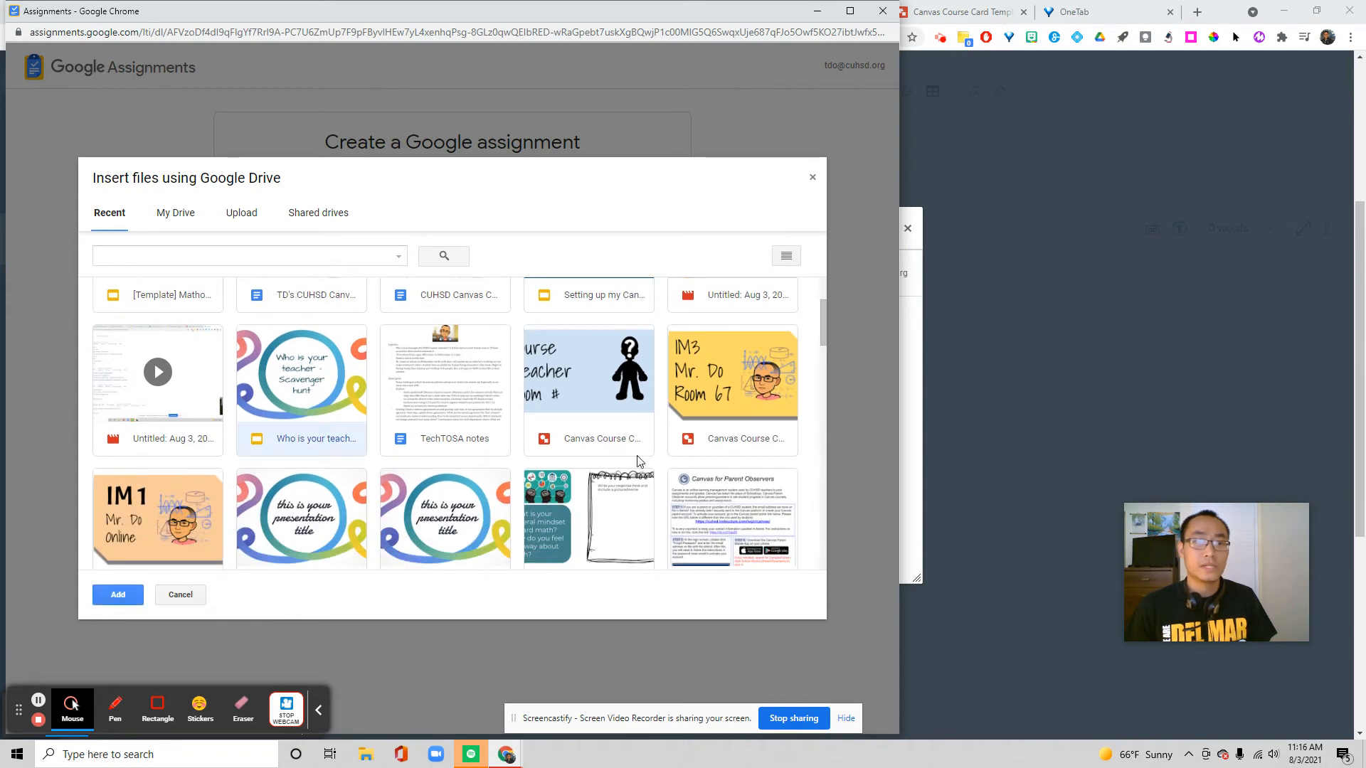
left_click(118, 594)
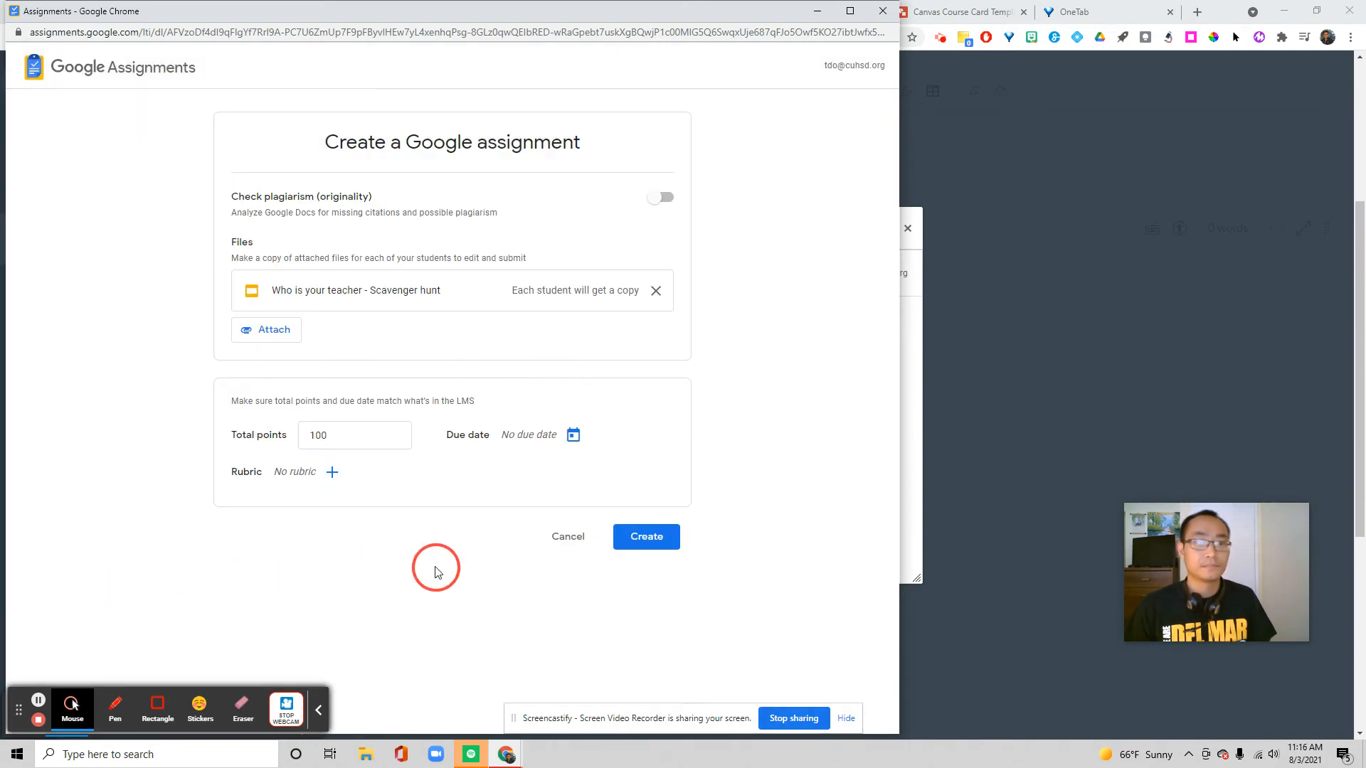
Set the Google assignment's total points to 10, create it, and link it as the Canvas assignment's external tool
left_click(342, 434)
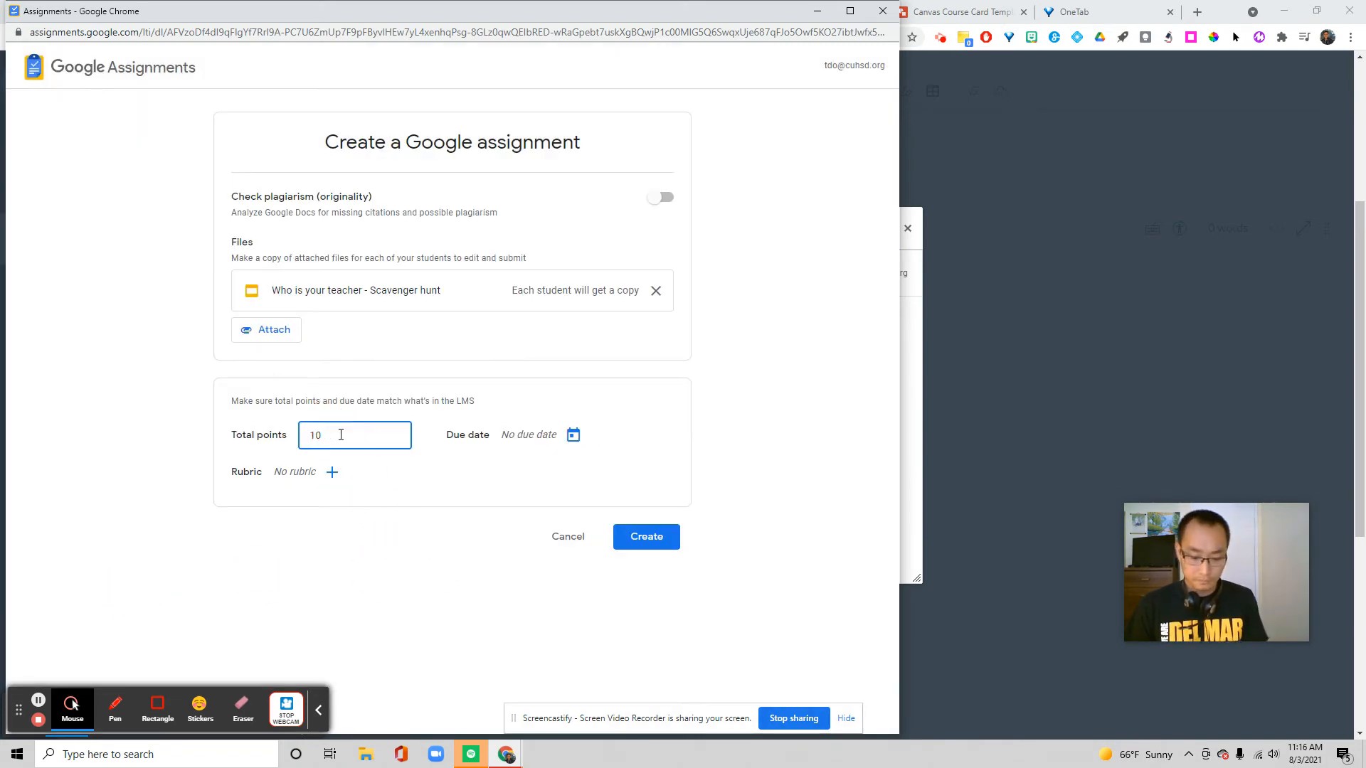
key("BackSpace")
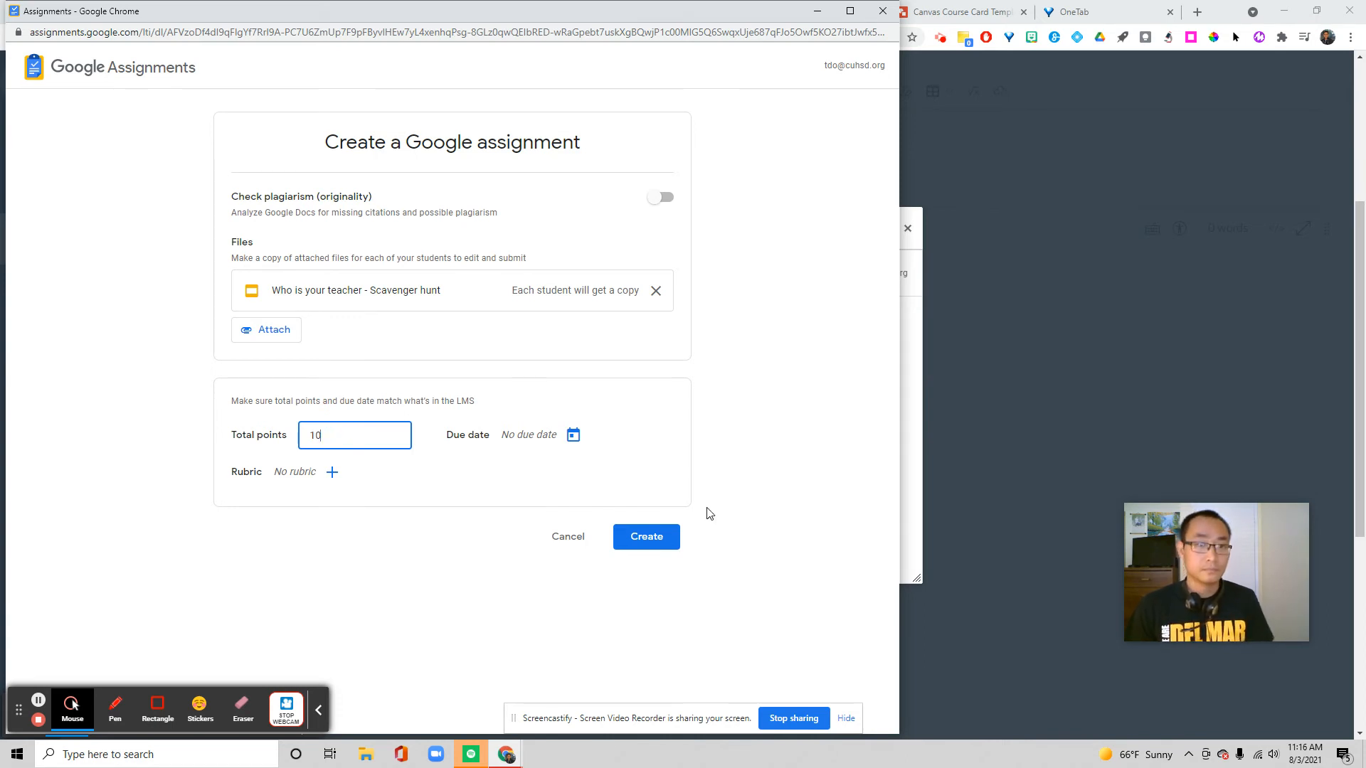
left_click(656, 542)
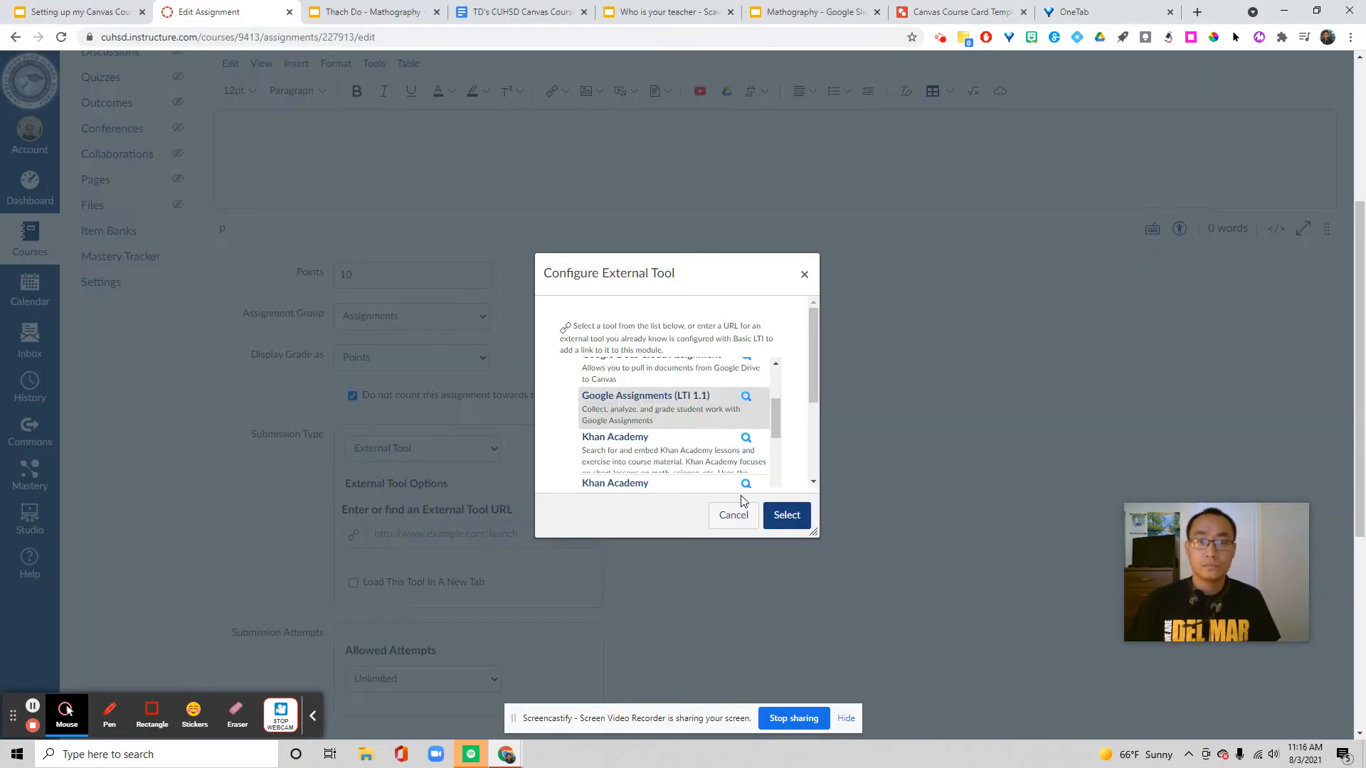
left_click(781, 520)
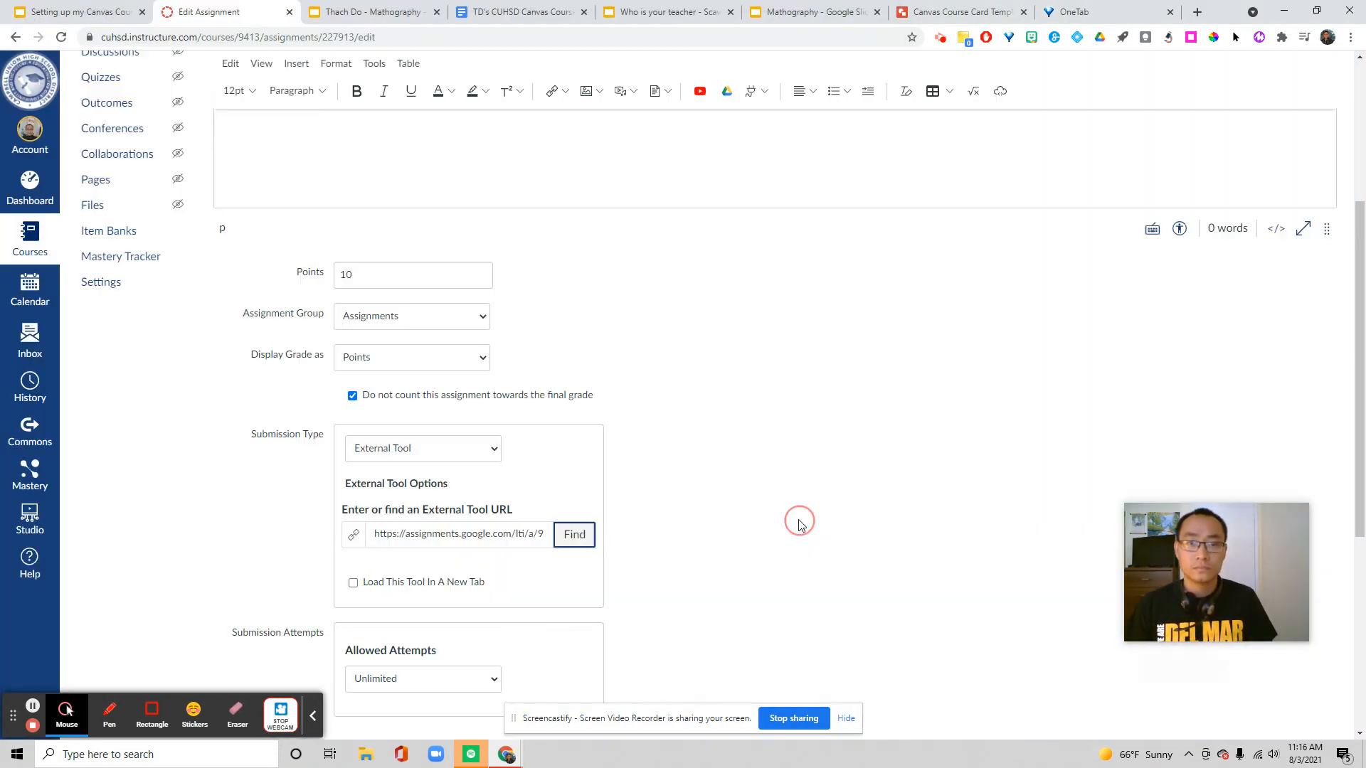
Save and publish the "Who is your teacher" assignment, and return to the Sandbox IM3 course modules
scroll(803, 529, "down", 3)
left_click_drag(1230, 596, 1243, 389)
scroll(1246, 554, "down", 3)
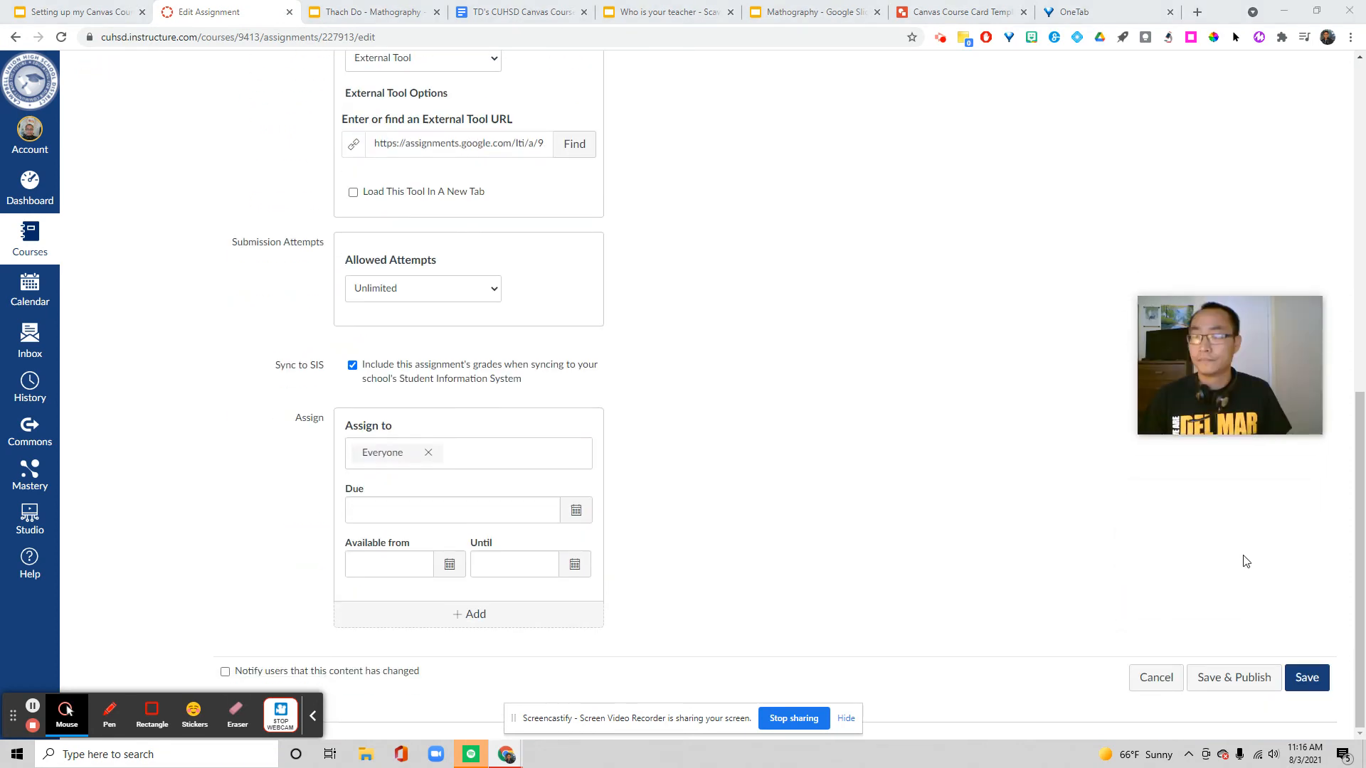
left_click(1233, 680)
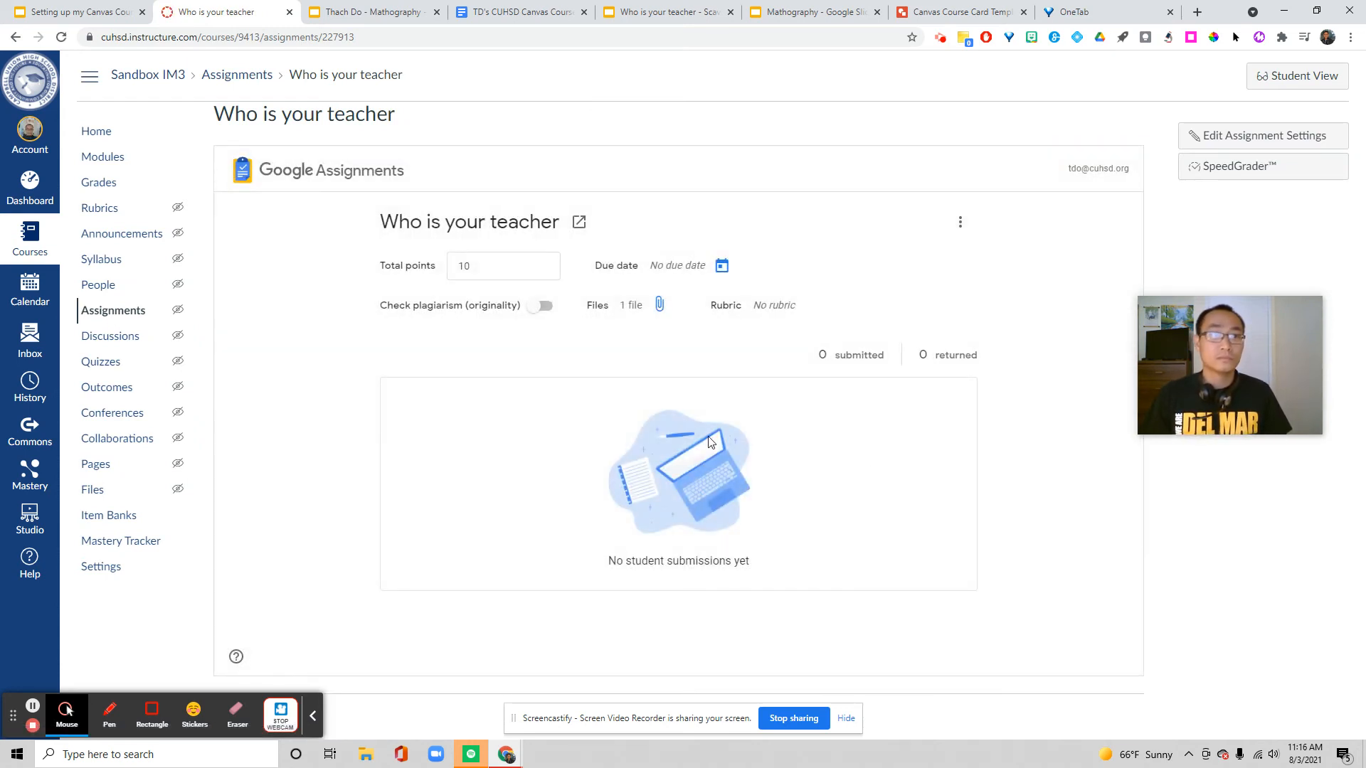
left_click(104, 156)
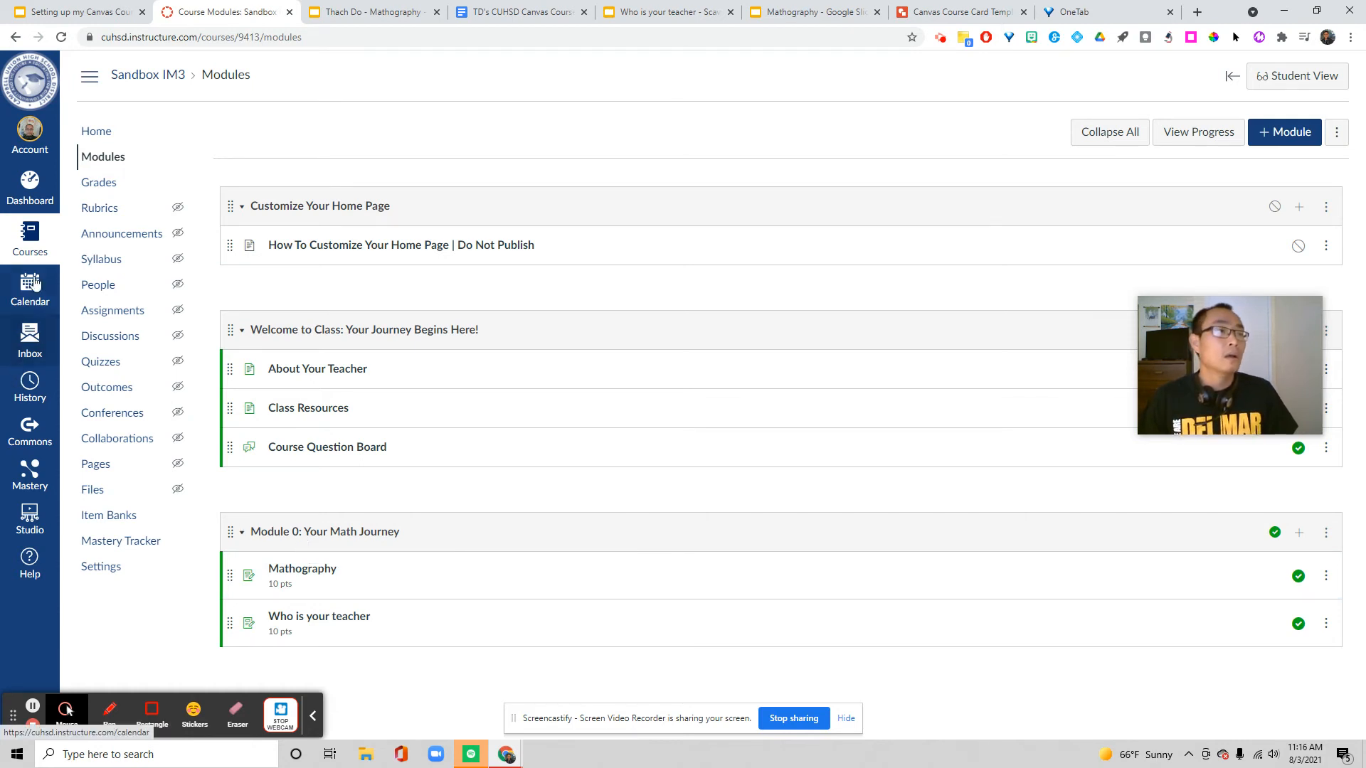
Open the CUHSD Growing with Canvas course and examine its modules from Introduction through Sprouting
left_click(30, 184)
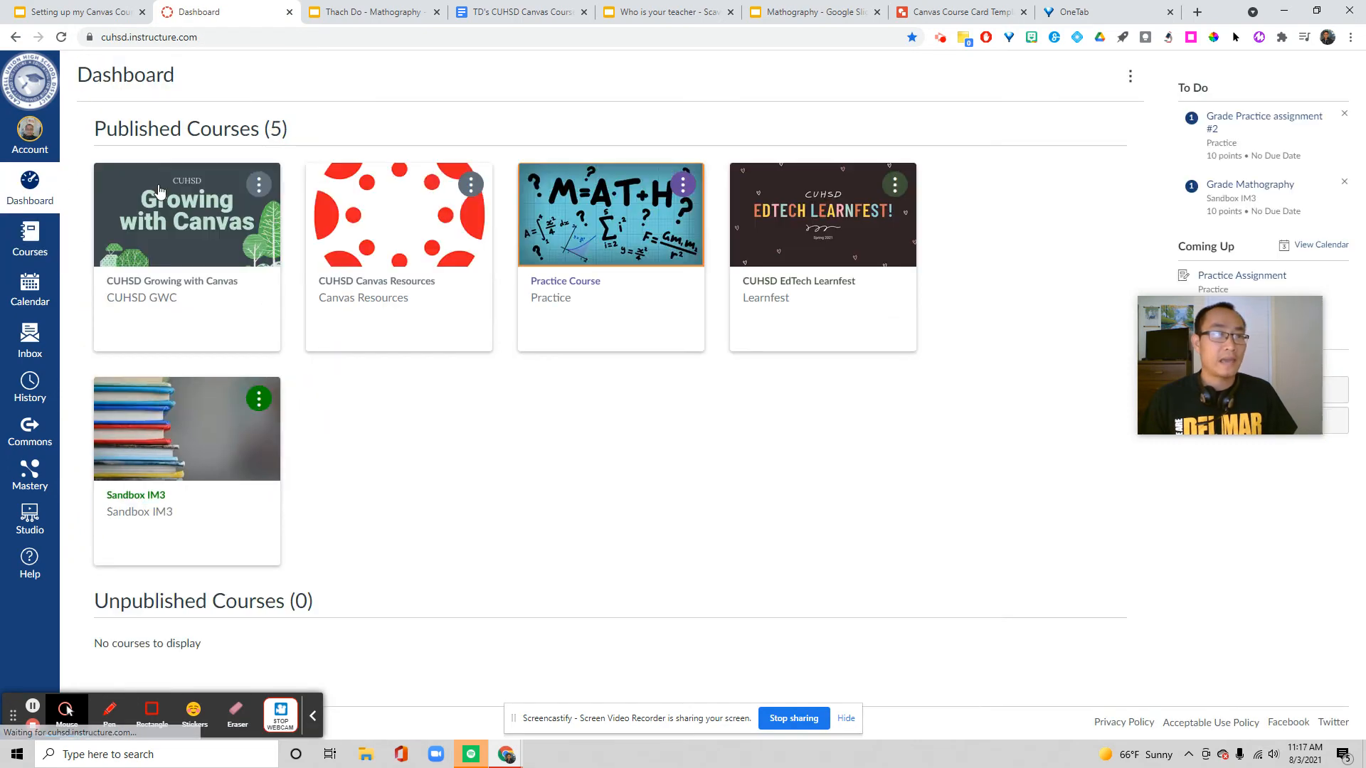
left_click(205, 284)
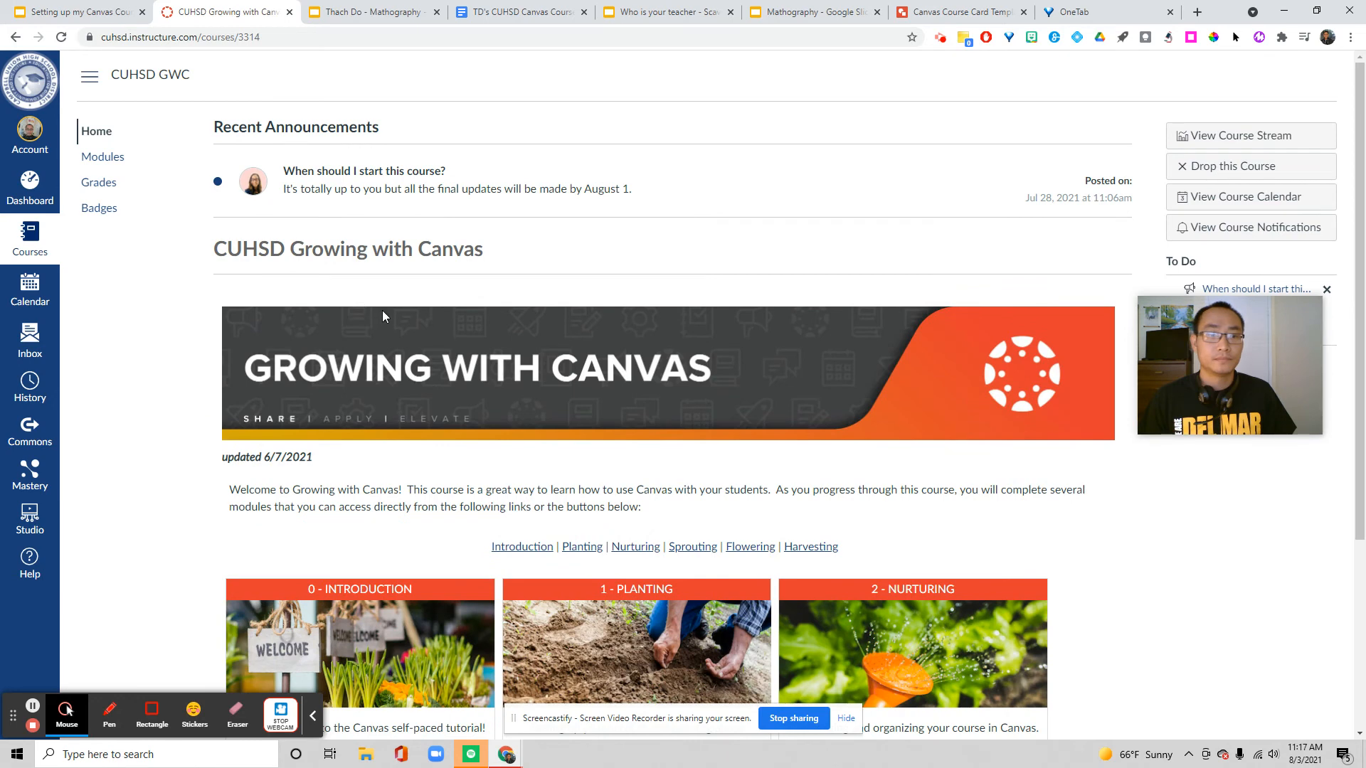
scroll(382, 311, "down", 4)
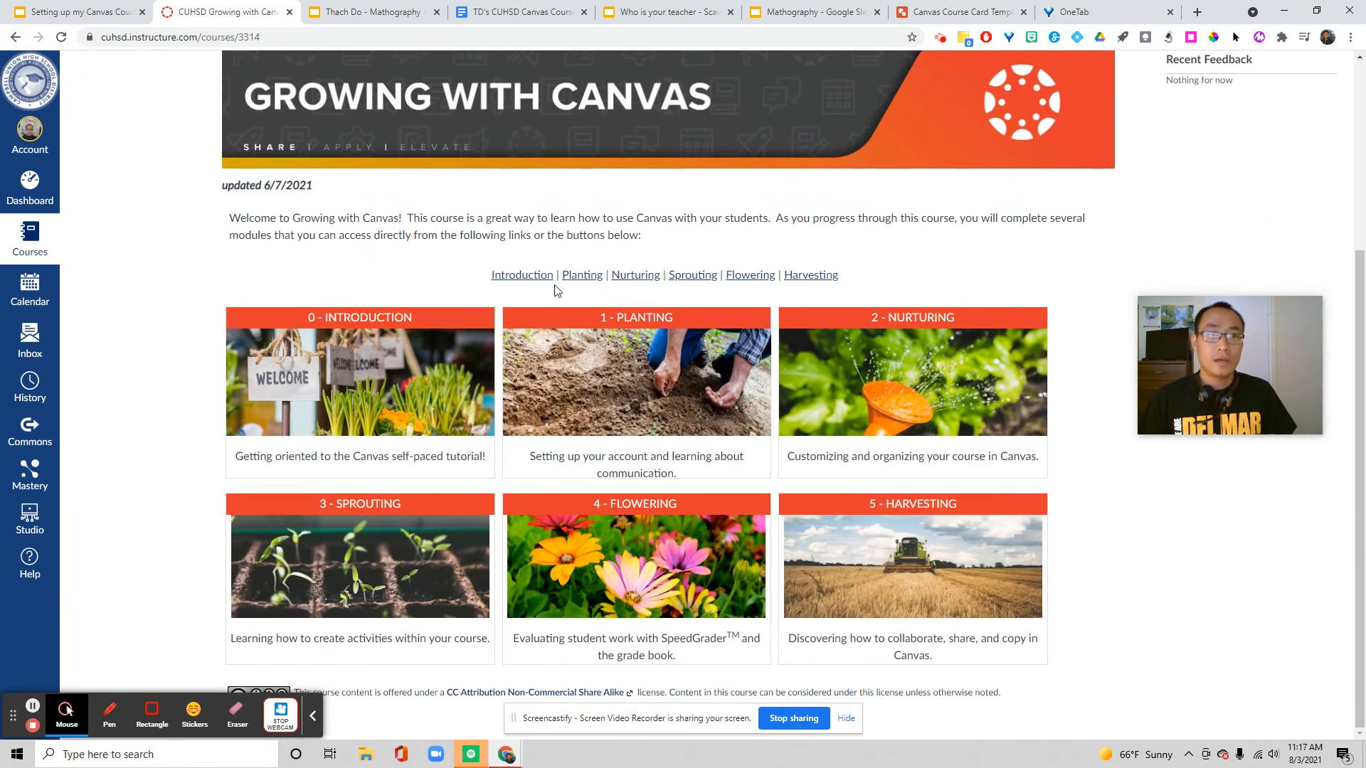
left_click(519, 277)
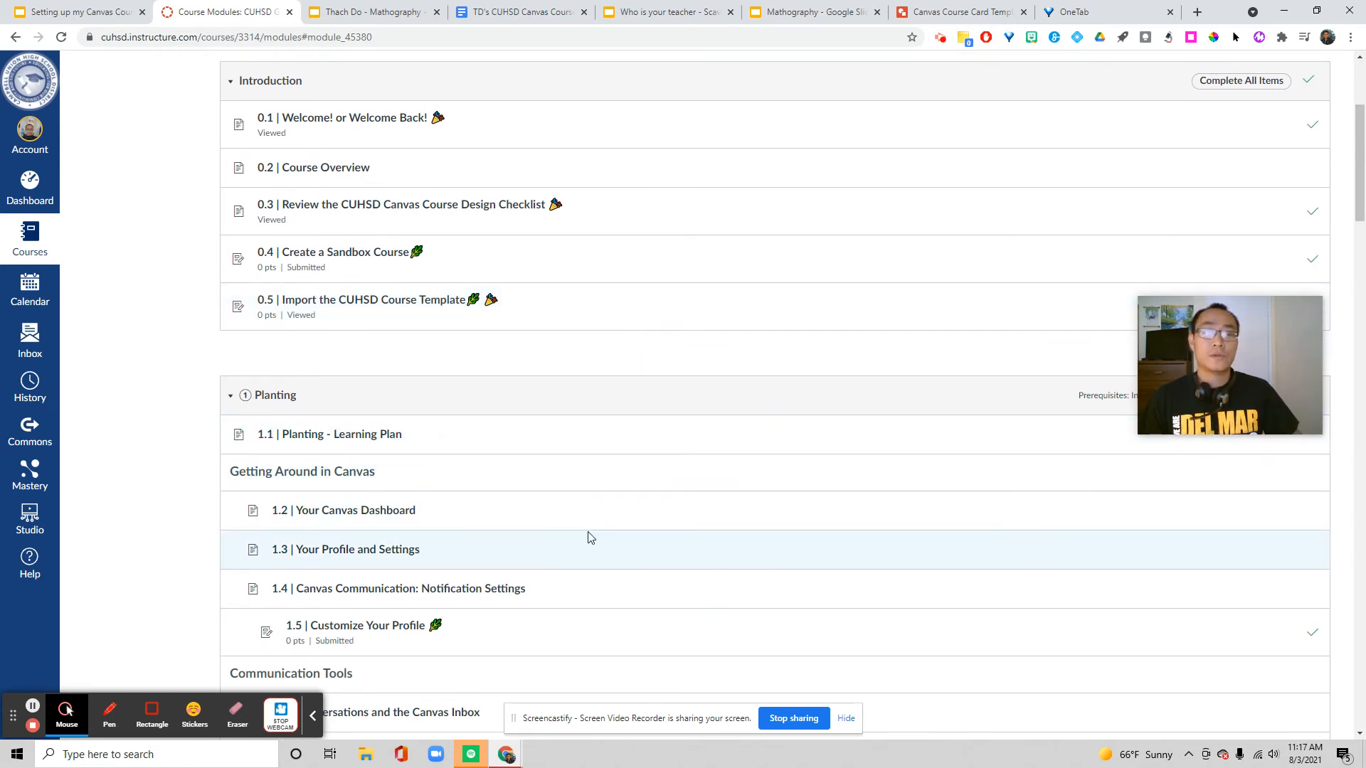
scroll(472, 549, "up", 4)
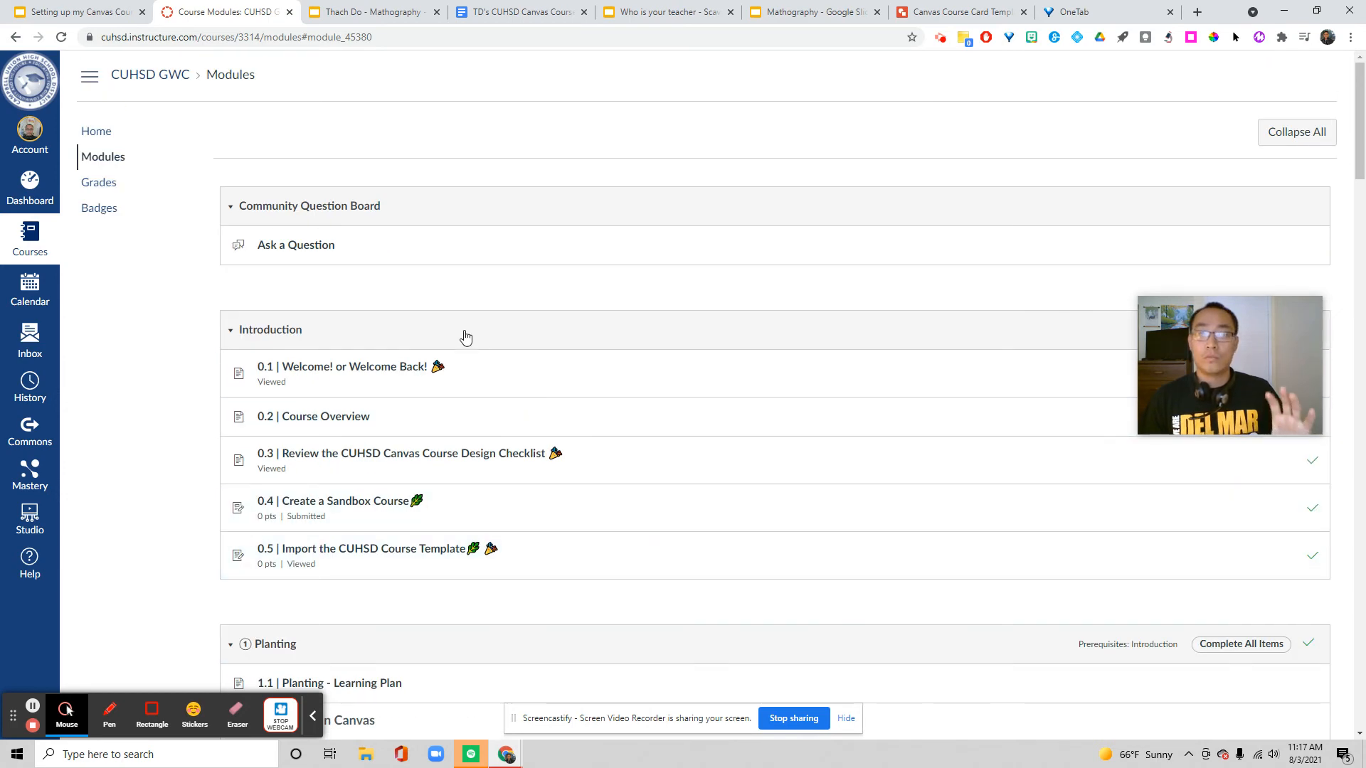
scroll(466, 330, "down", 6)
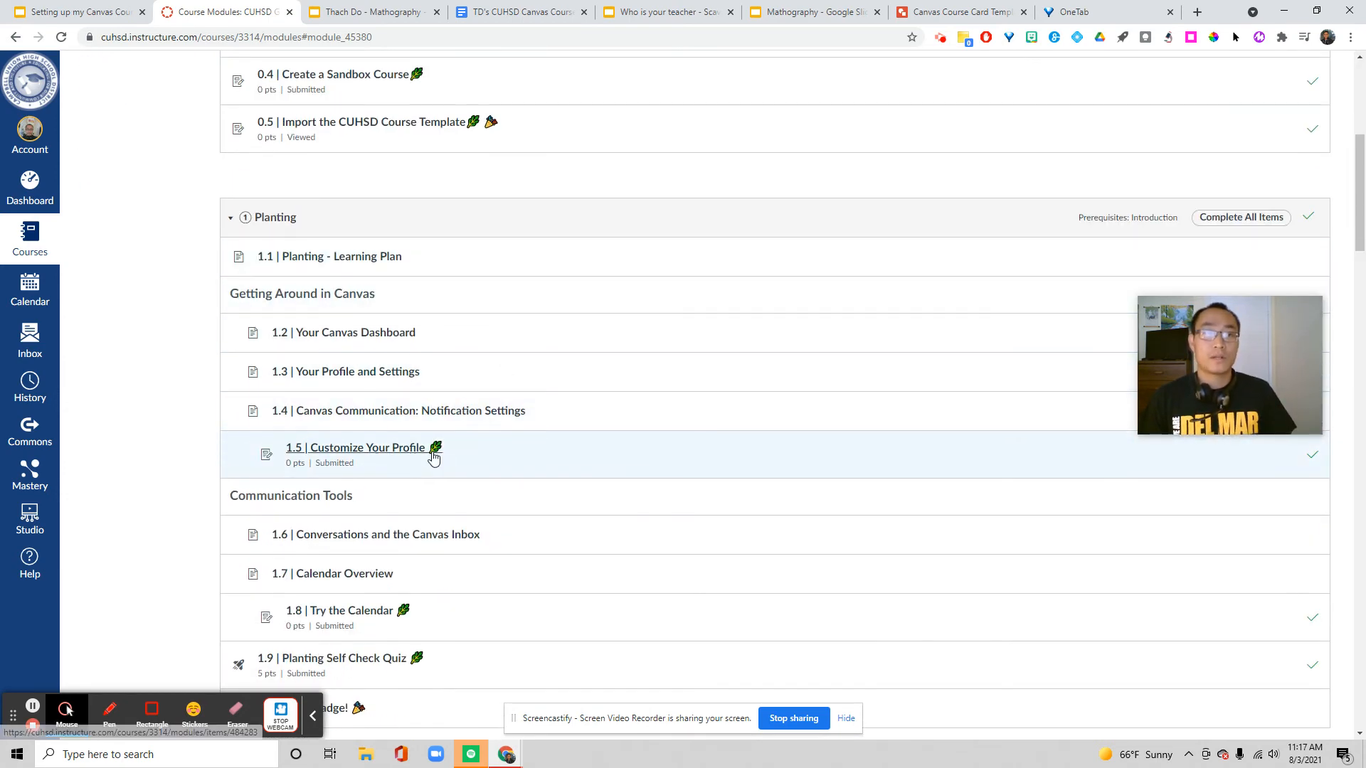
scroll(432, 455, "down", 4)
scroll(433, 455, "down", 6)
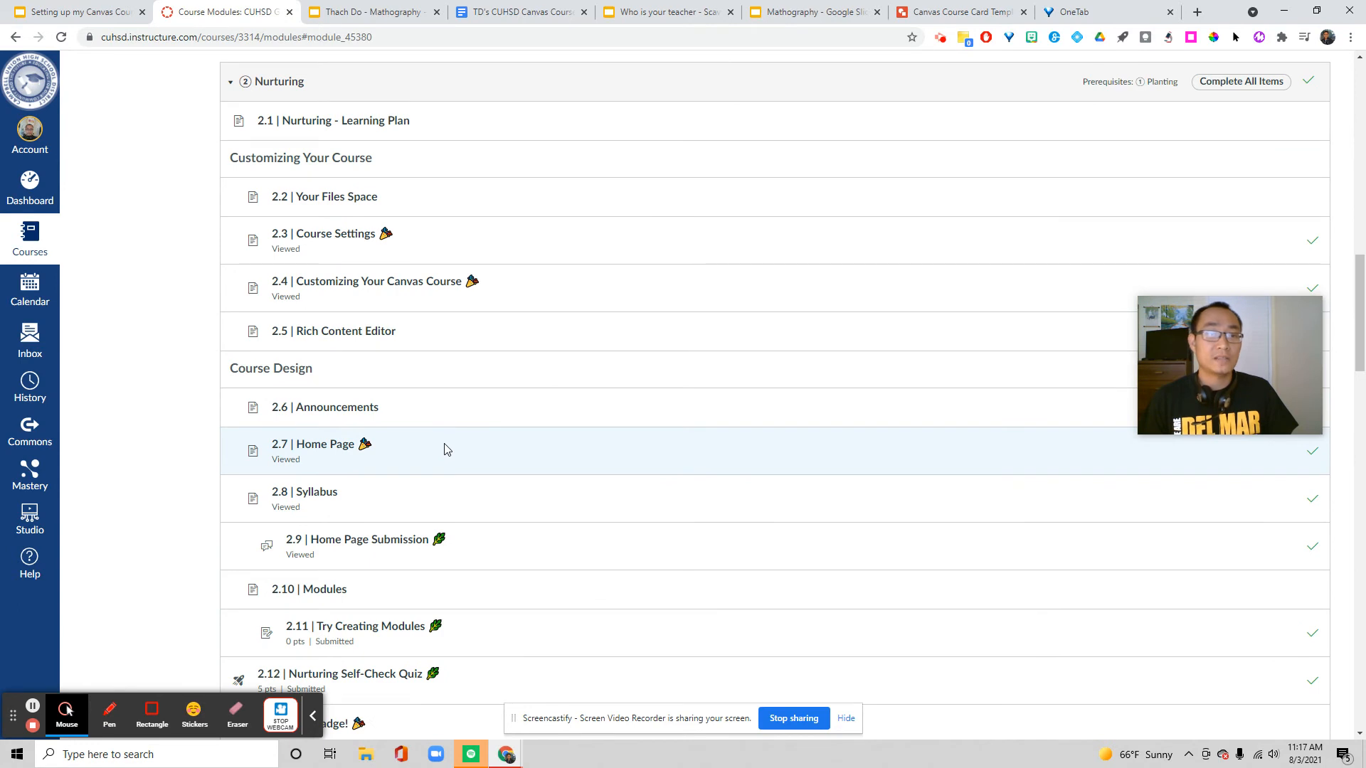
scroll(444, 449, "down", 4)
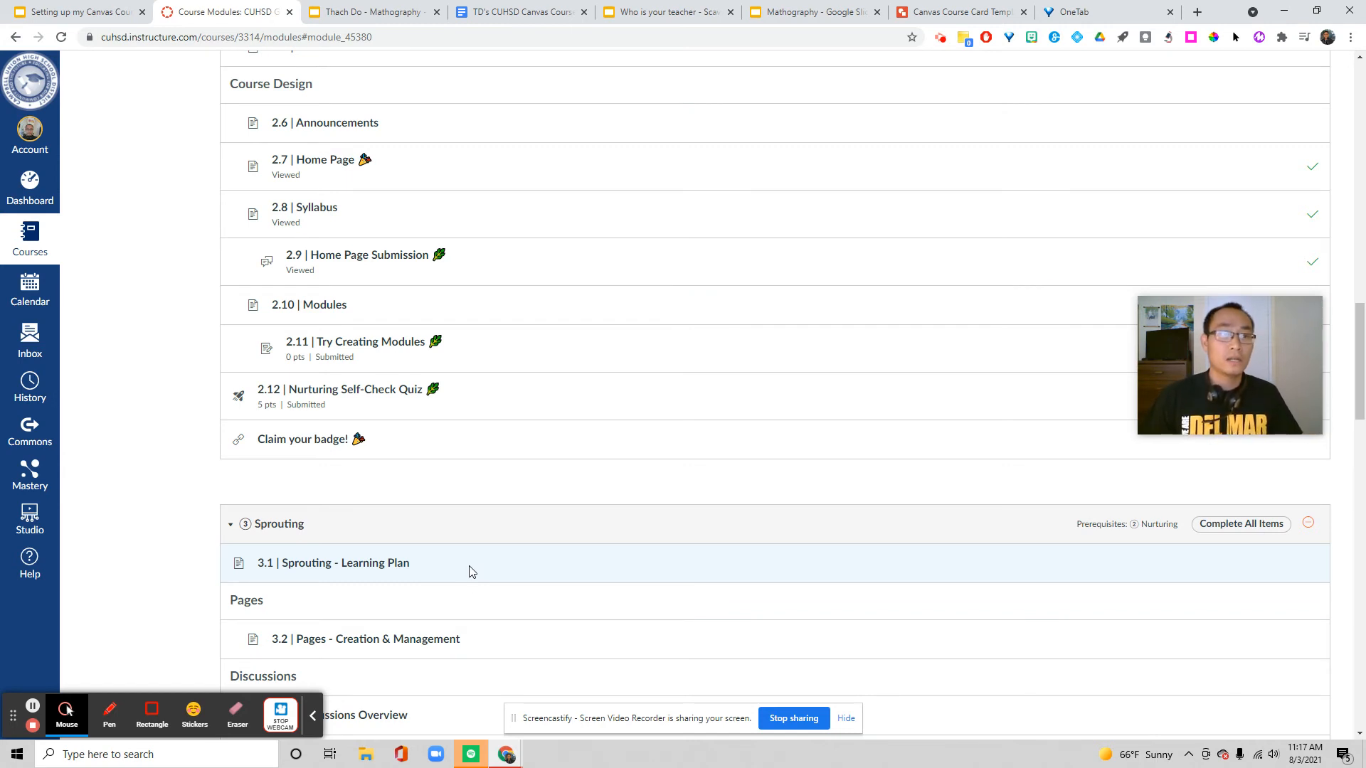
scroll(468, 571, "down", 2)
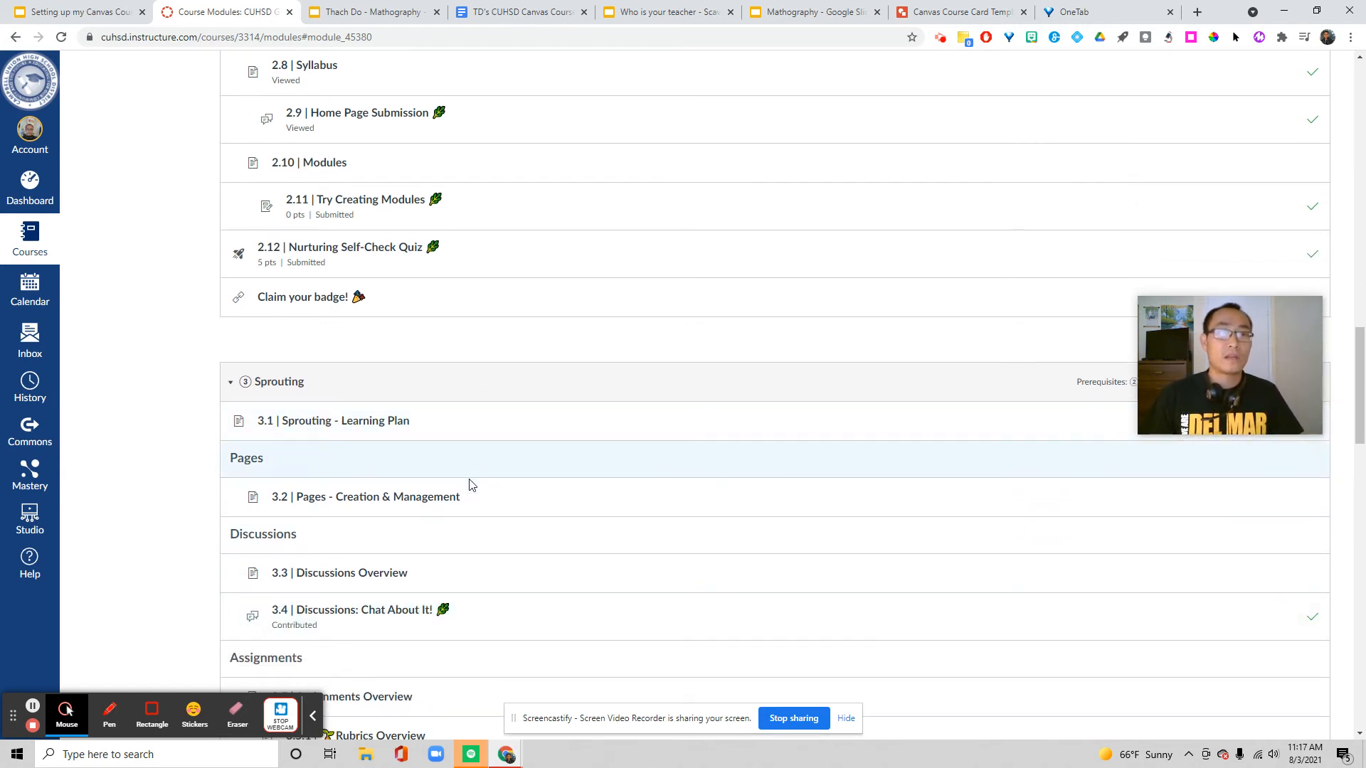
scroll(423, 506, "up", 7)
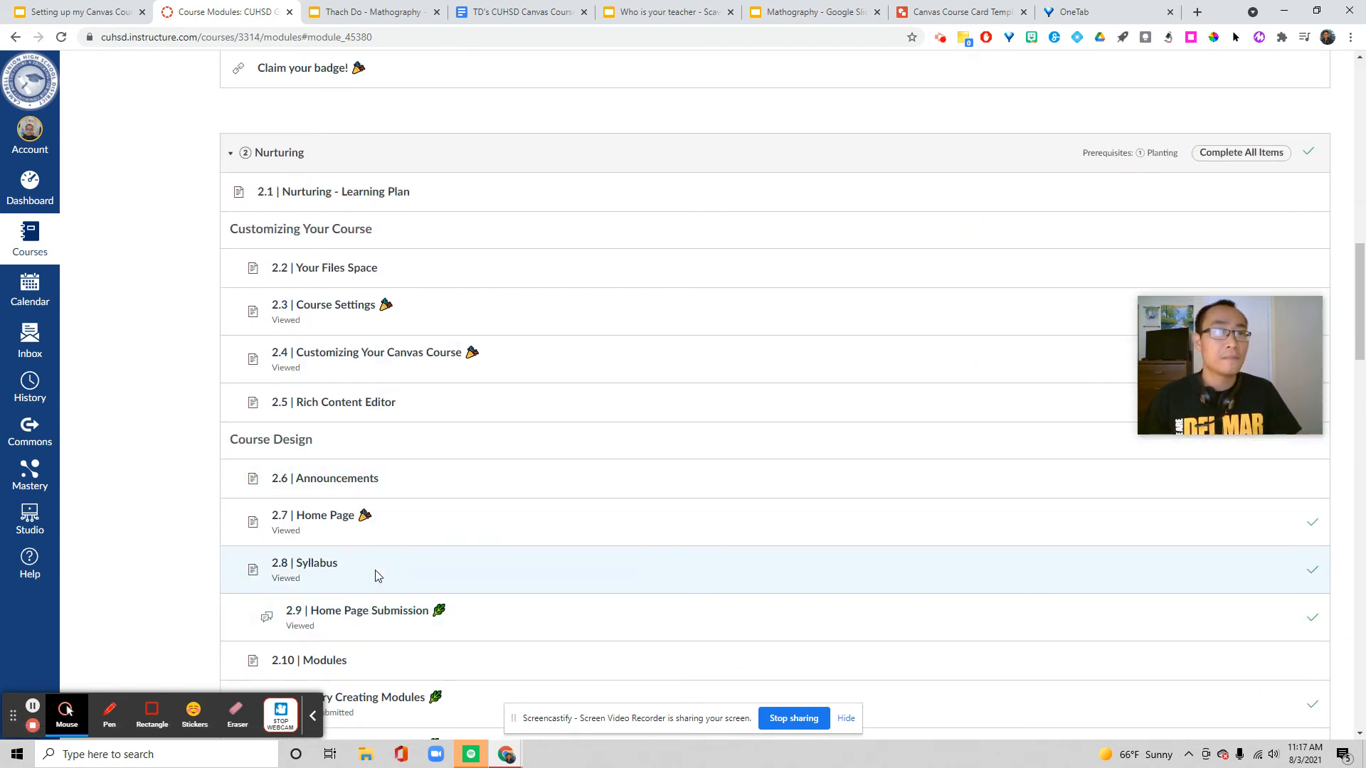
scroll(375, 573, "up", 8)
scroll(376, 575, "up", 7)
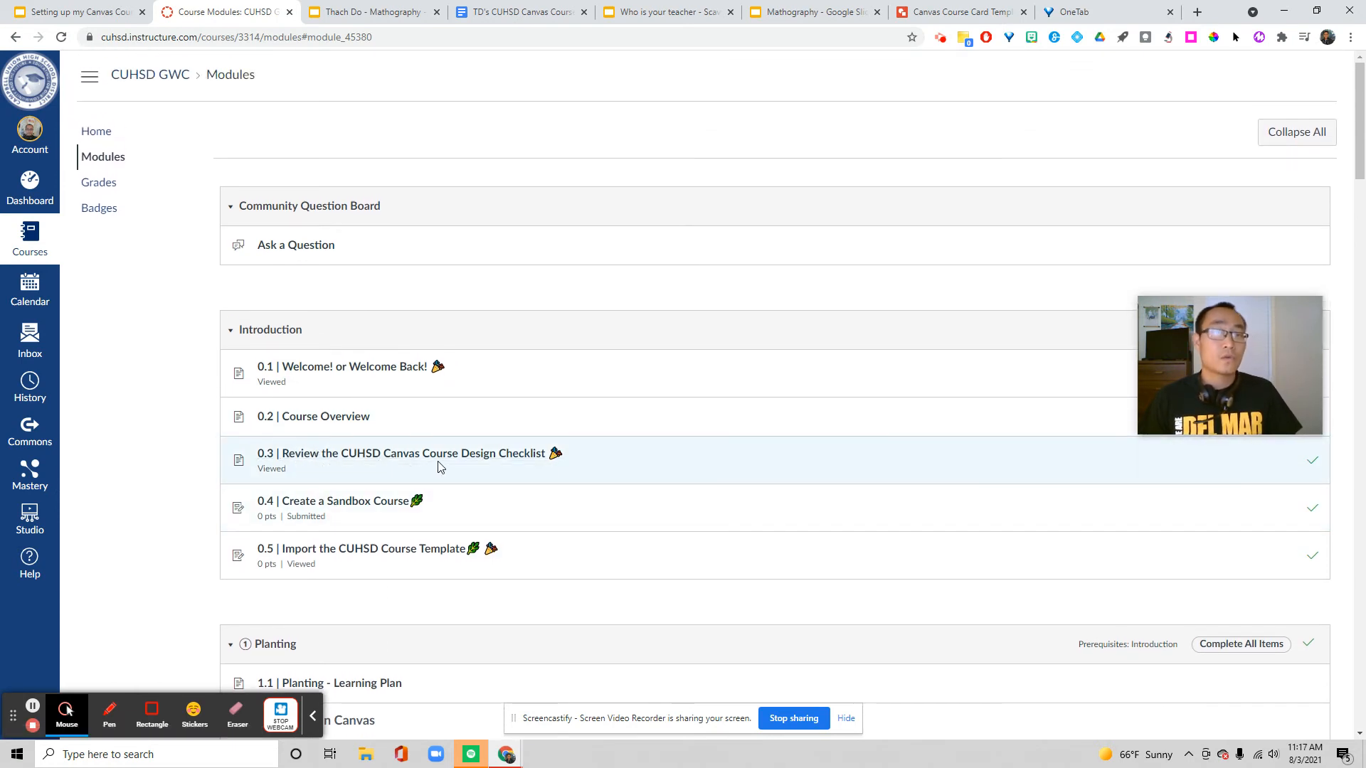
Examine the CUHSD Canvas Course Design Checklist in Google Docs down to the course card image standard, and view the course cards on the Canvas dashboard
left_click(552, 8)
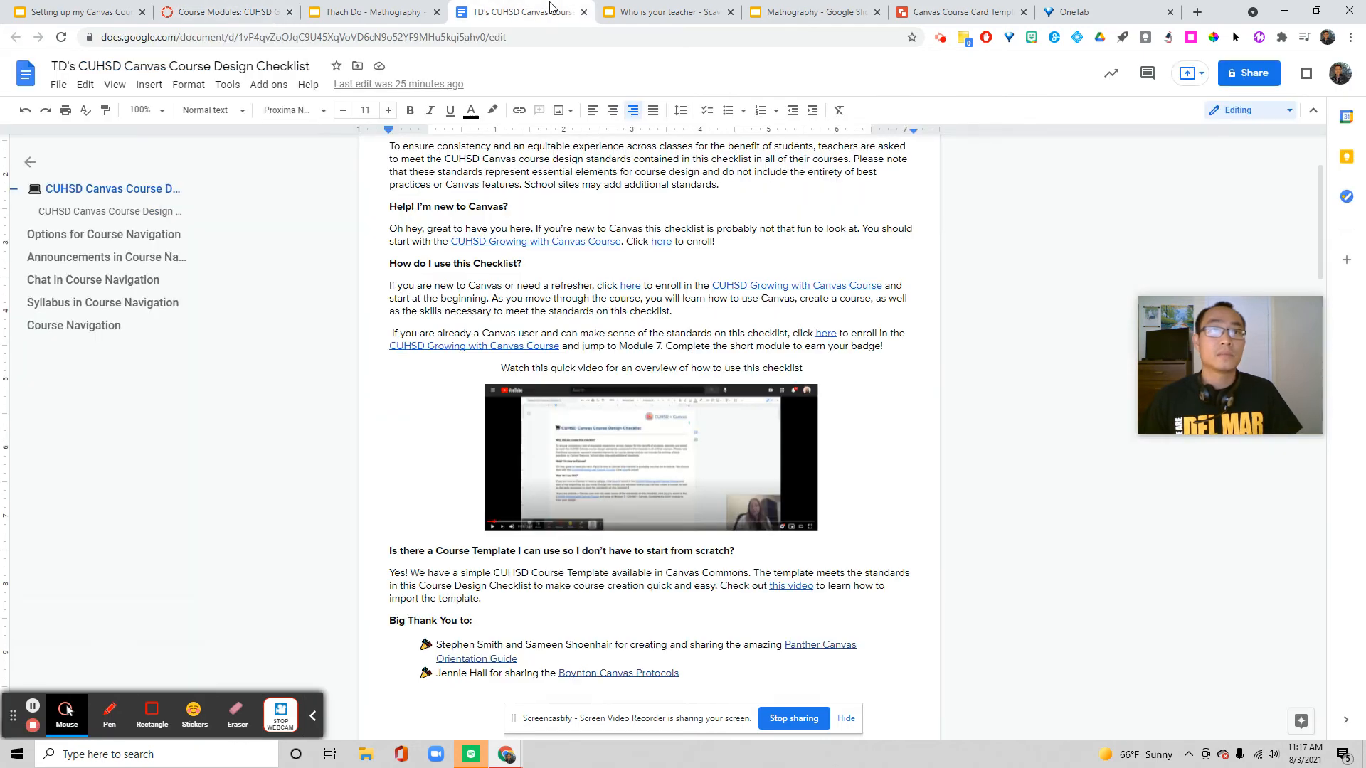
scroll(516, 372, "up", 2)
scroll(516, 372, "down", 5)
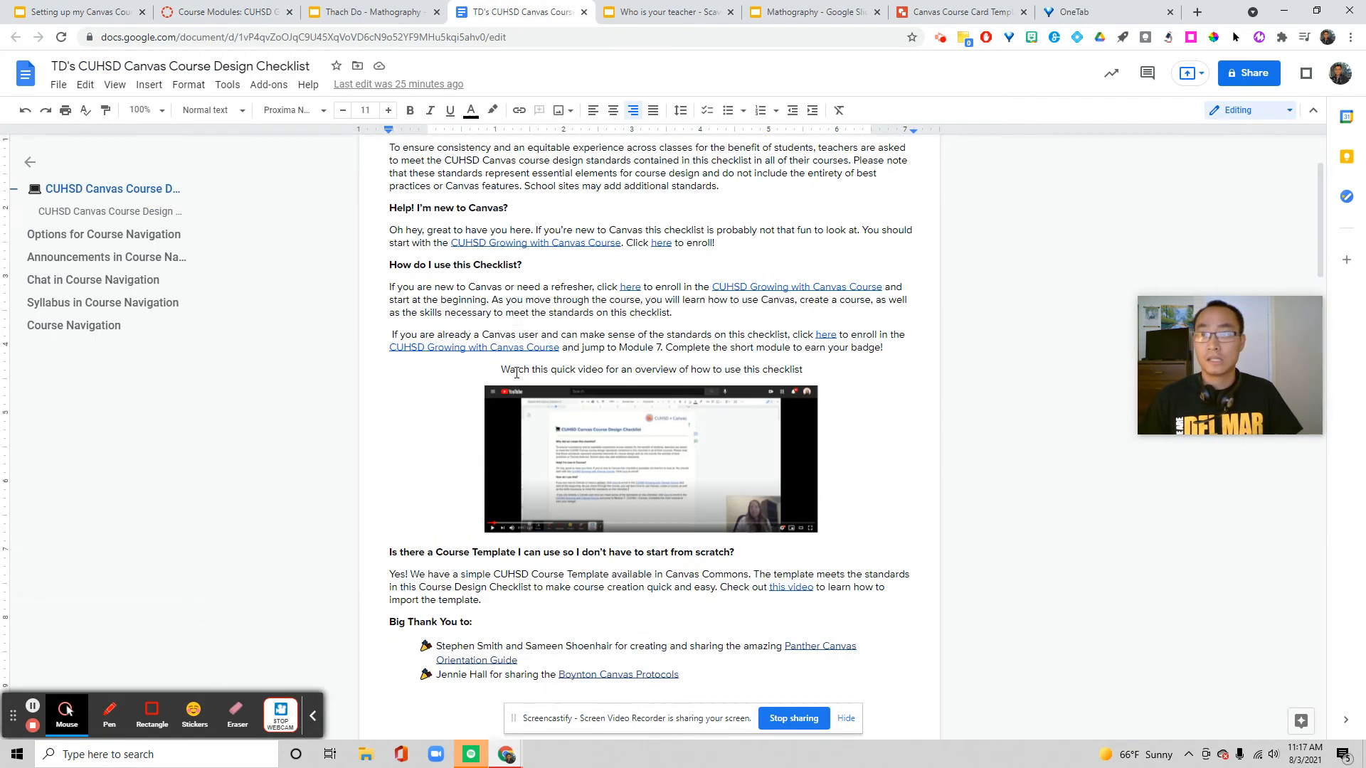
scroll(516, 373, "down", 4)
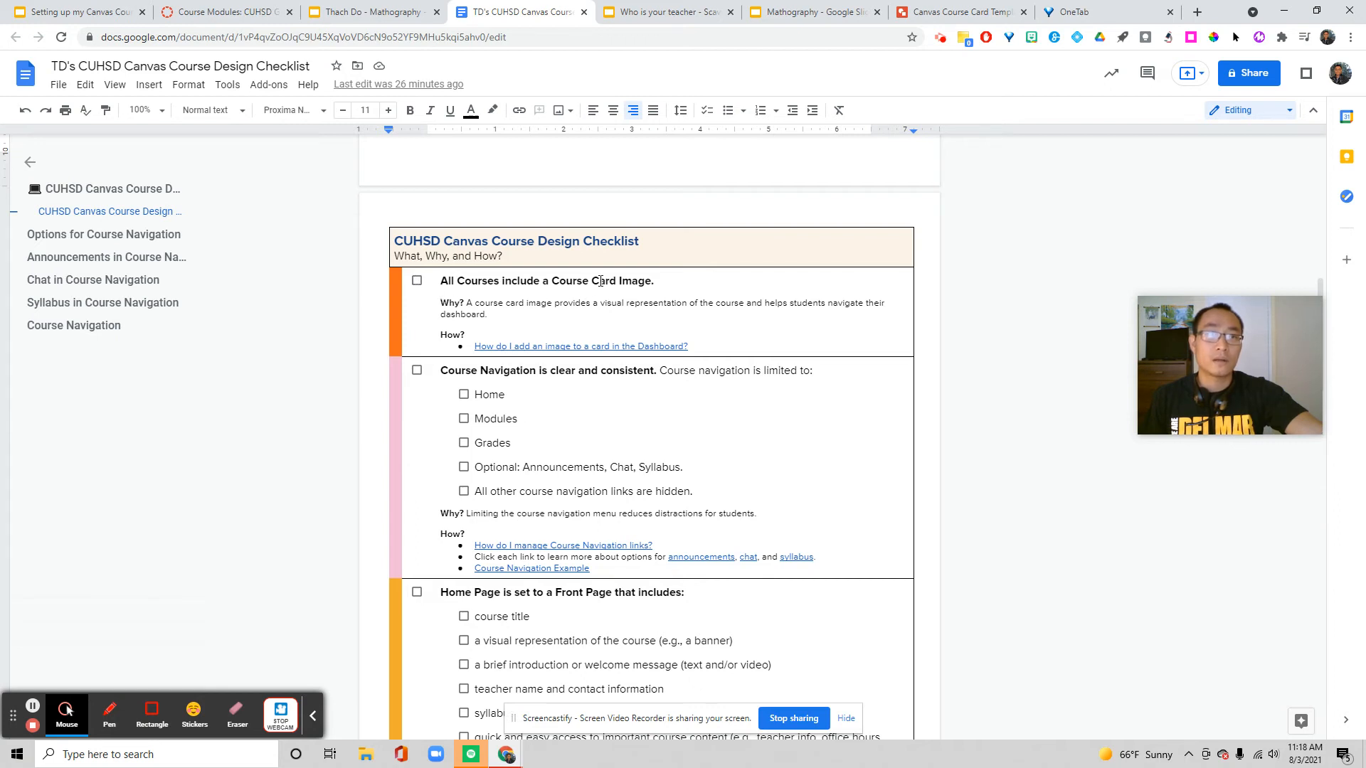
left_click(220, 10)
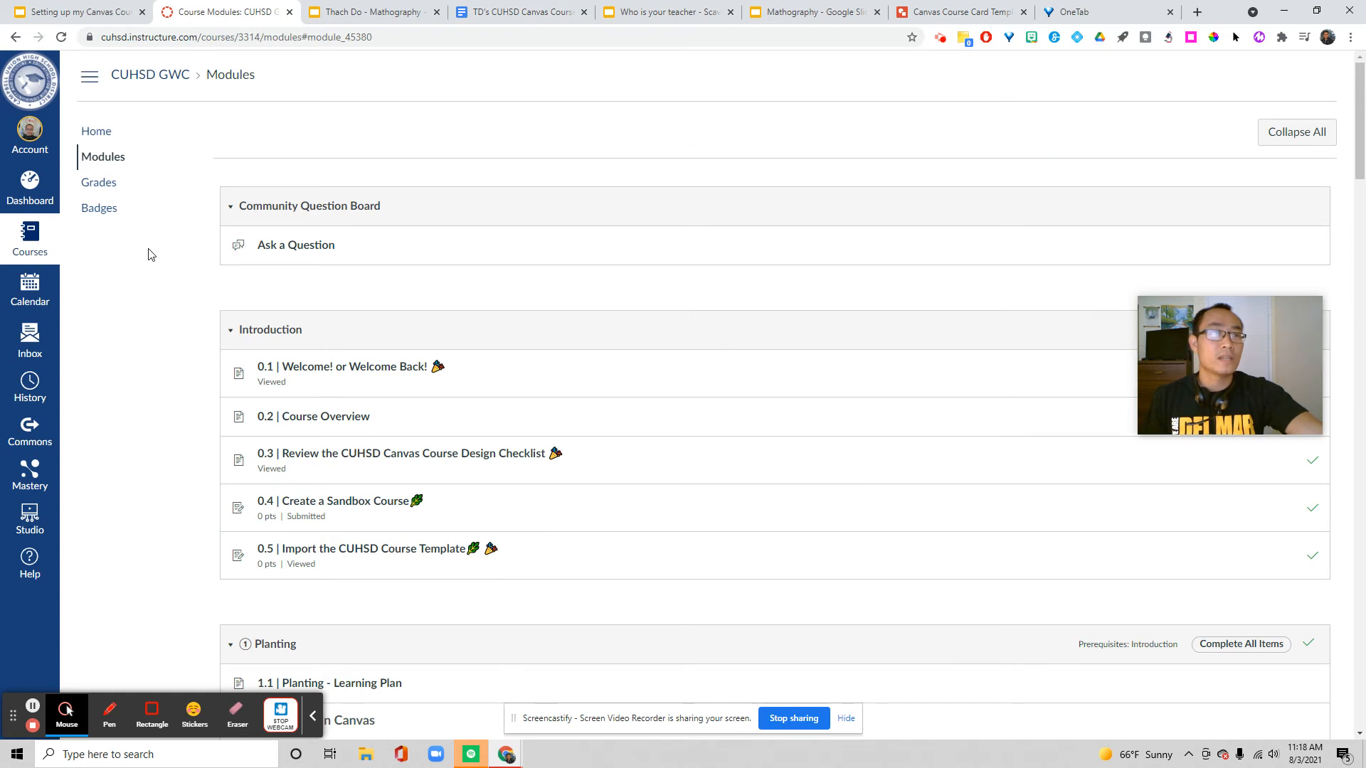
left_click(28, 191)
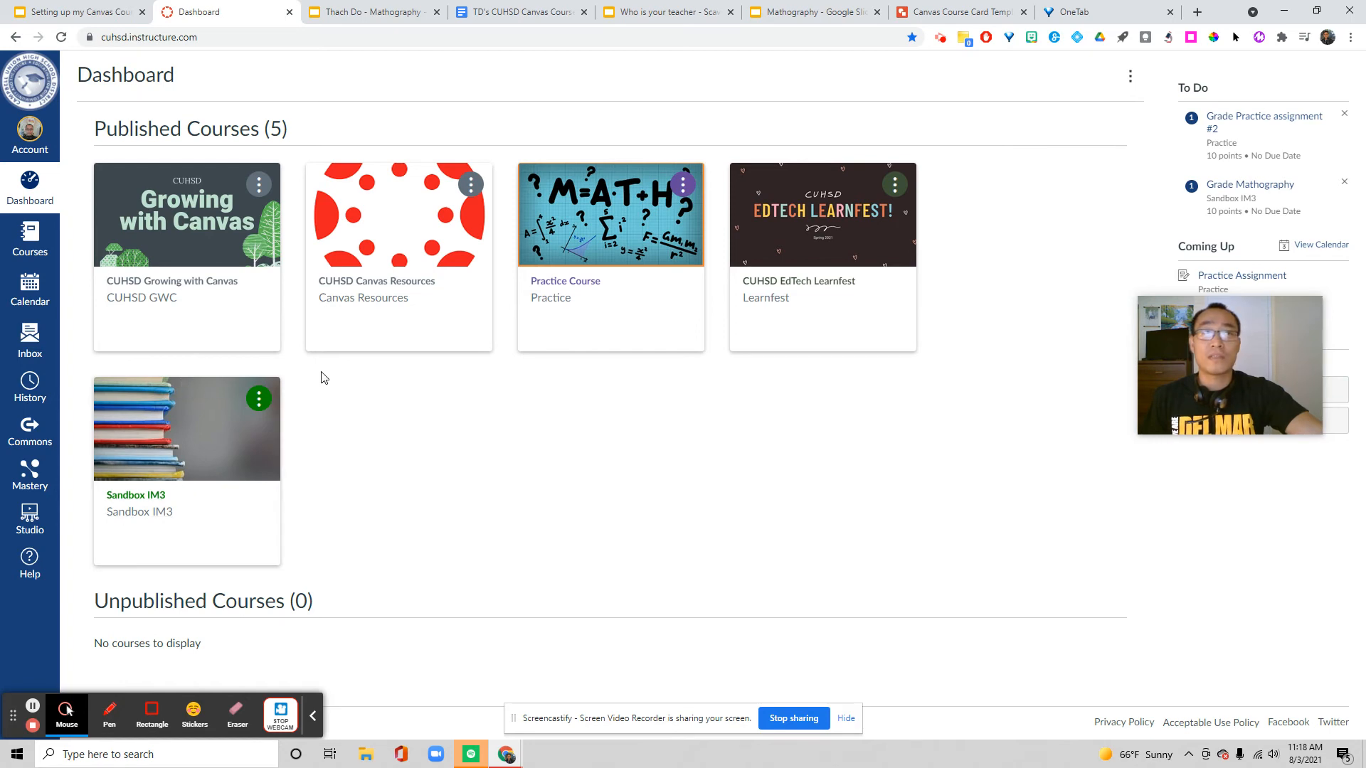
In the Google Docs checklist, check off Course Navigation and its Home, Modules and "All other course navigation links are hidden" items
left_click(501, 9)
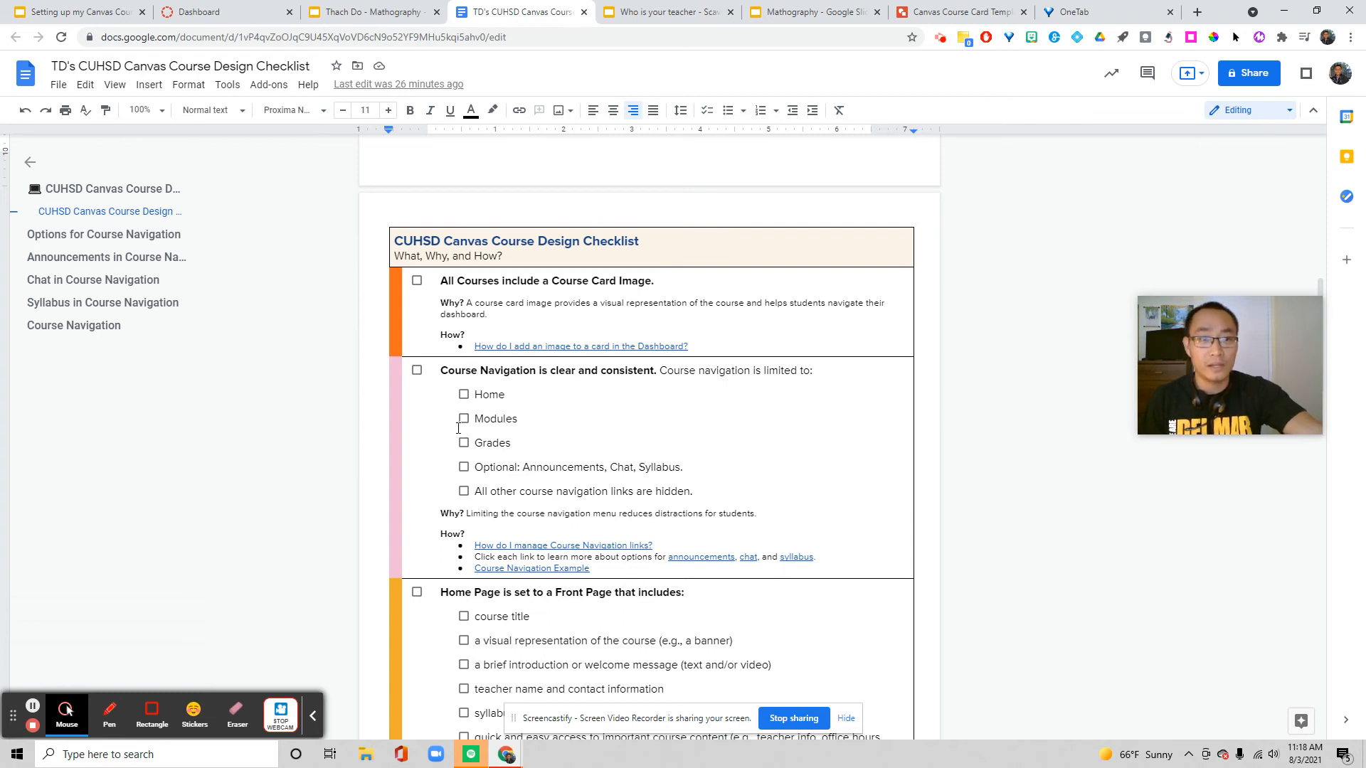
scroll(459, 428, "down", 1)
left_click(416, 301)
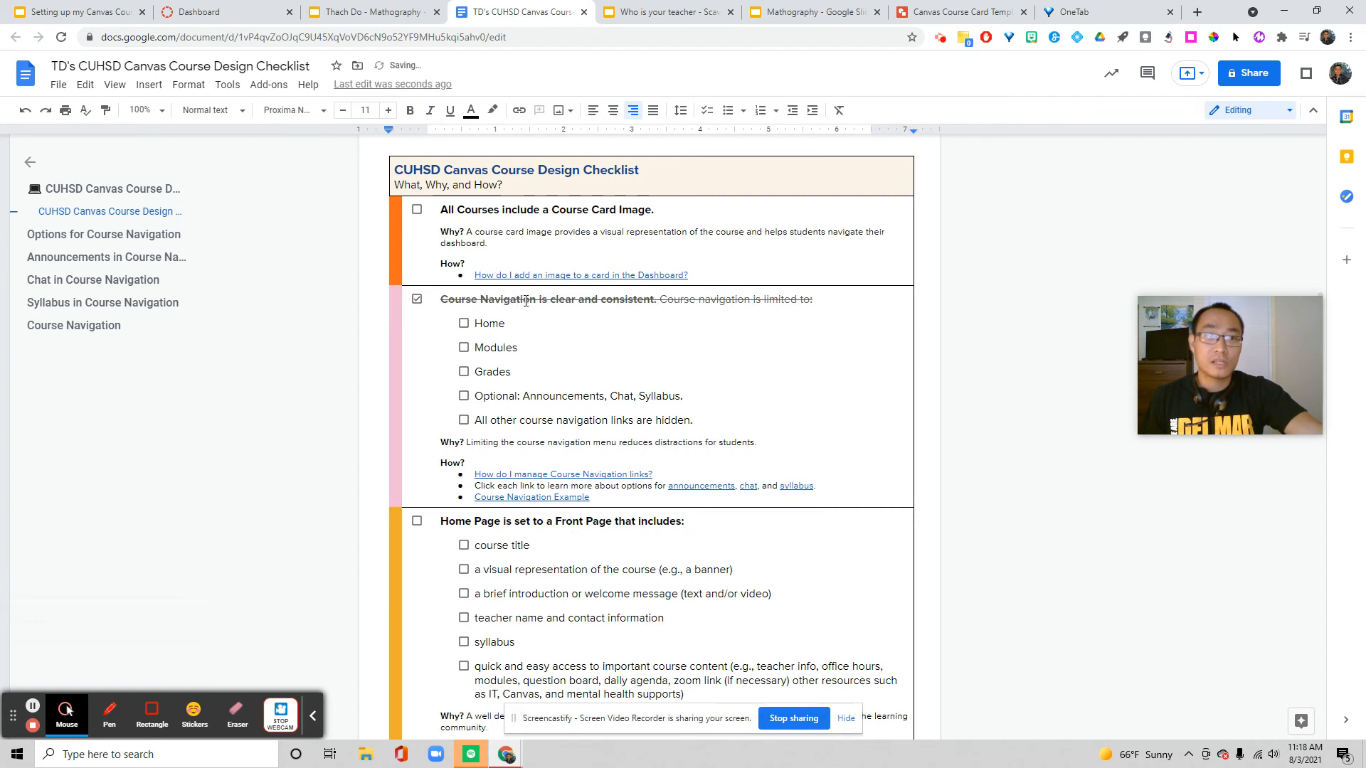
left_click(464, 325)
left_click(463, 348)
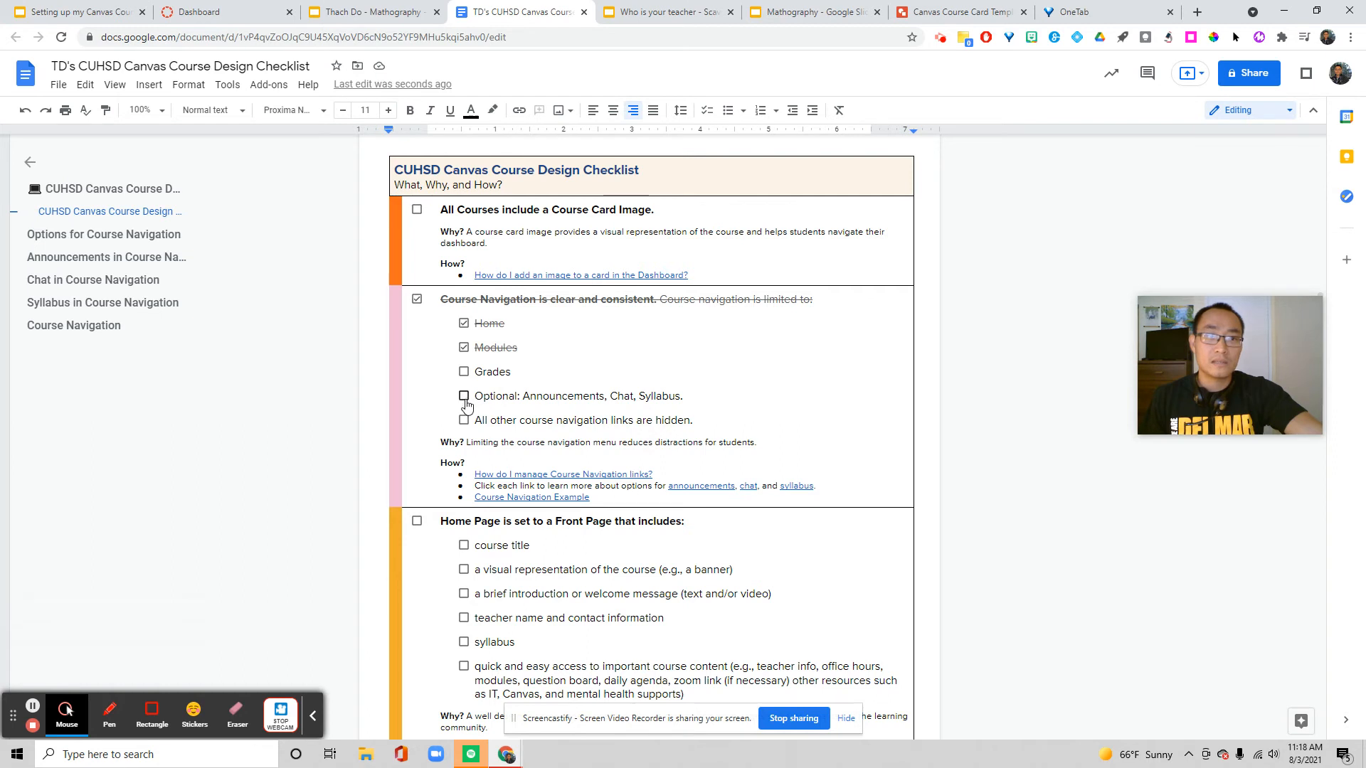
scroll(471, 379, "down", 1)
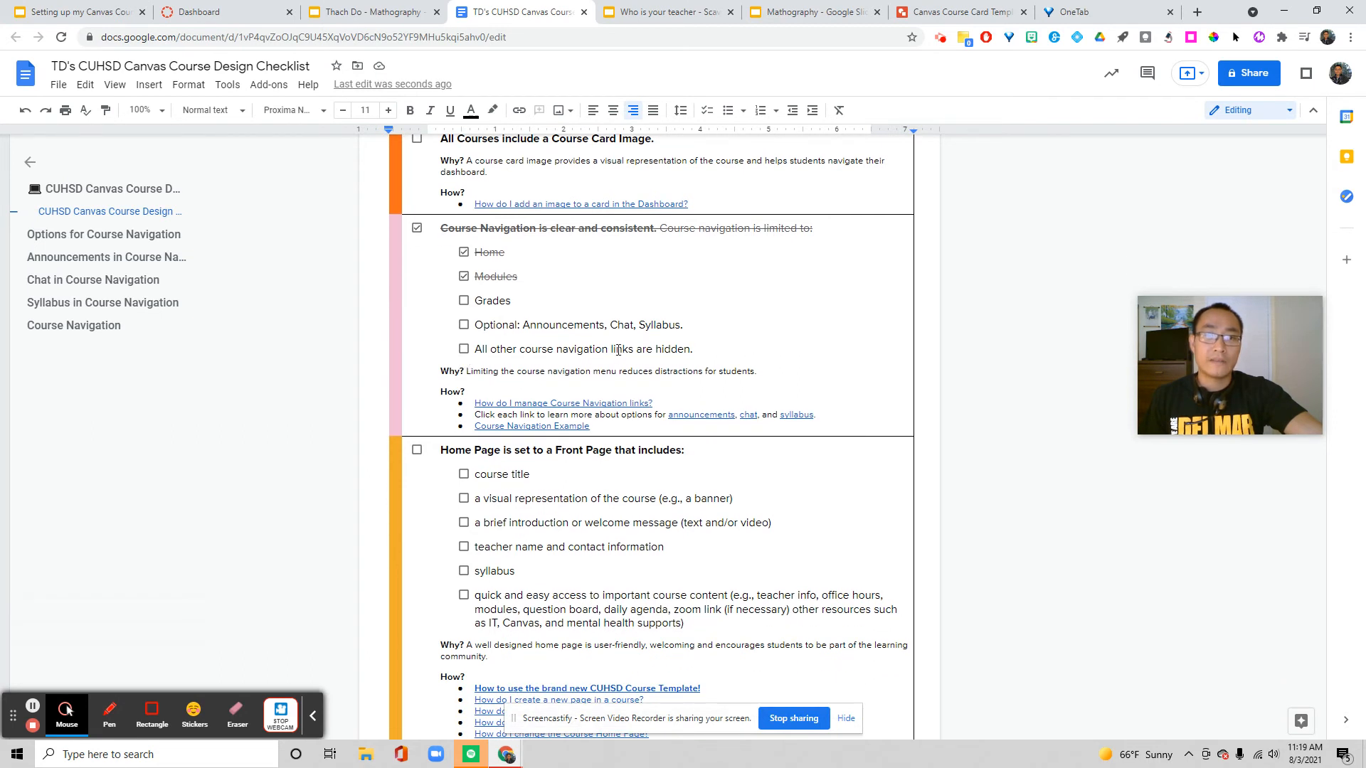
left_click(463, 349)
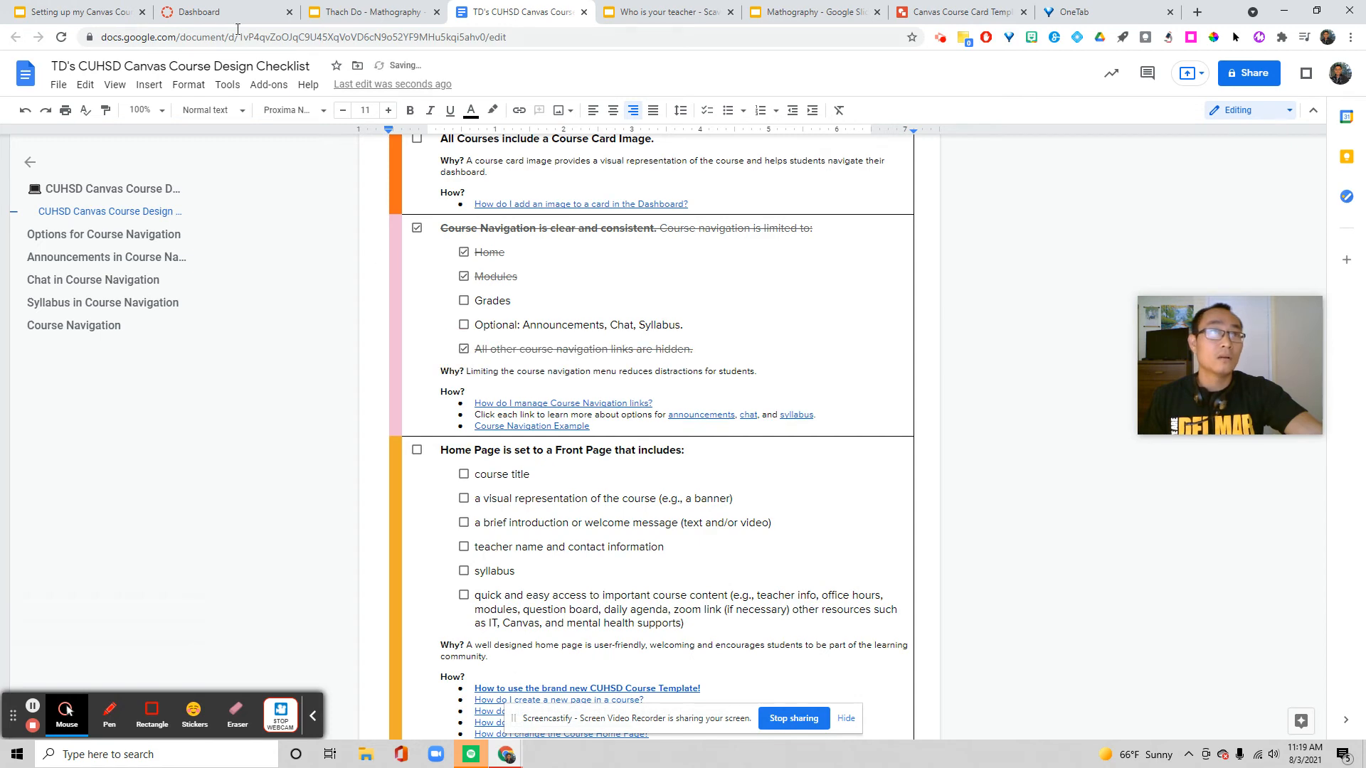
View the Sandbox IM3 home page in Canvas, and check off course title, visual representation, welcome message and teacher contact information in the Google Docs checklist
left_click(206, 13)
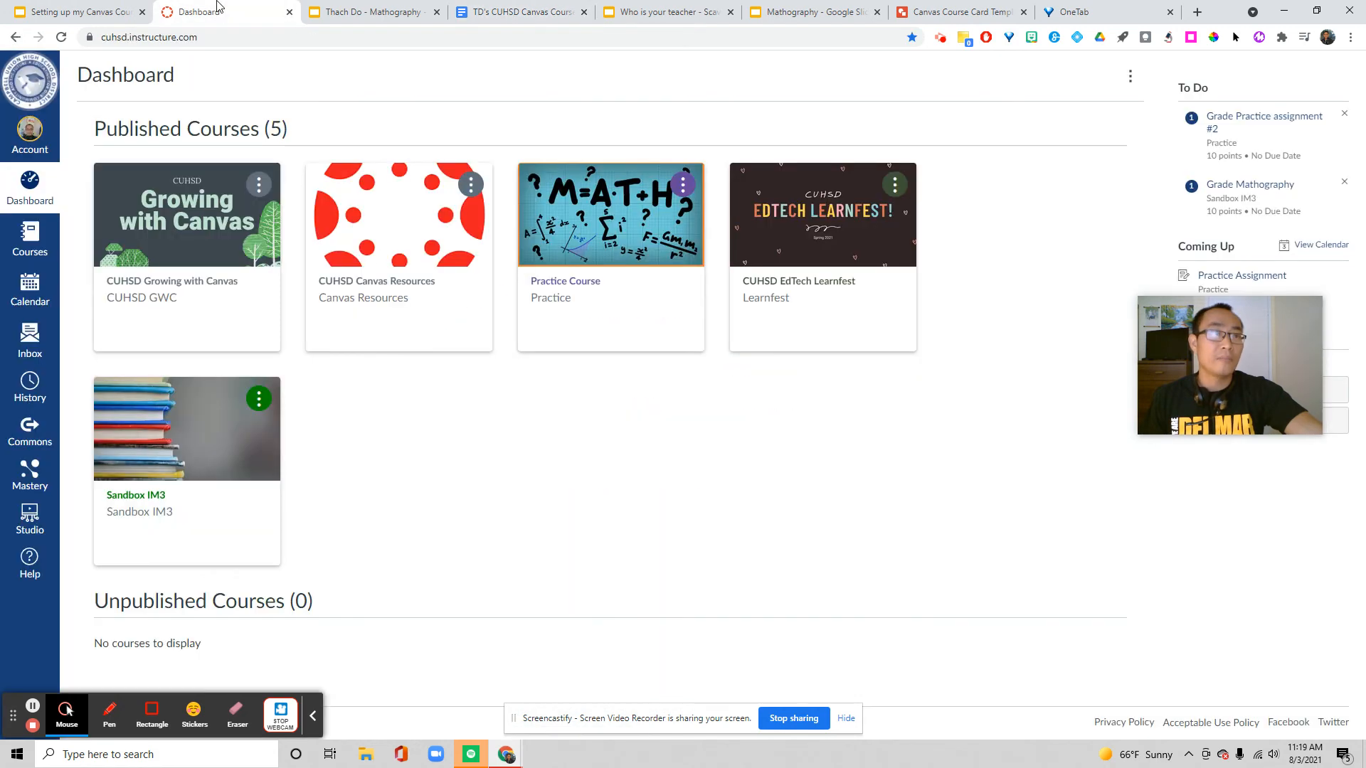
left_click(146, 493)
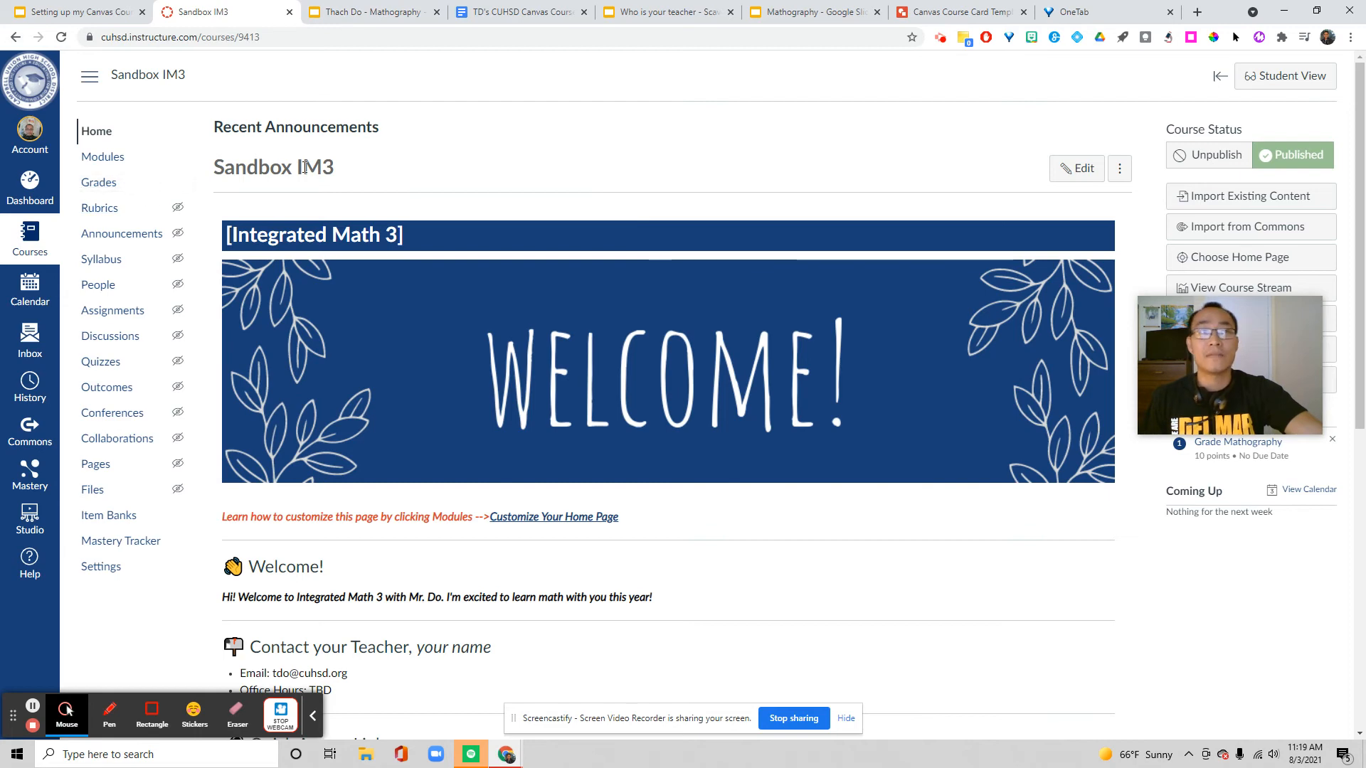
left_click(530, 11)
scroll(482, 304, "down", 2)
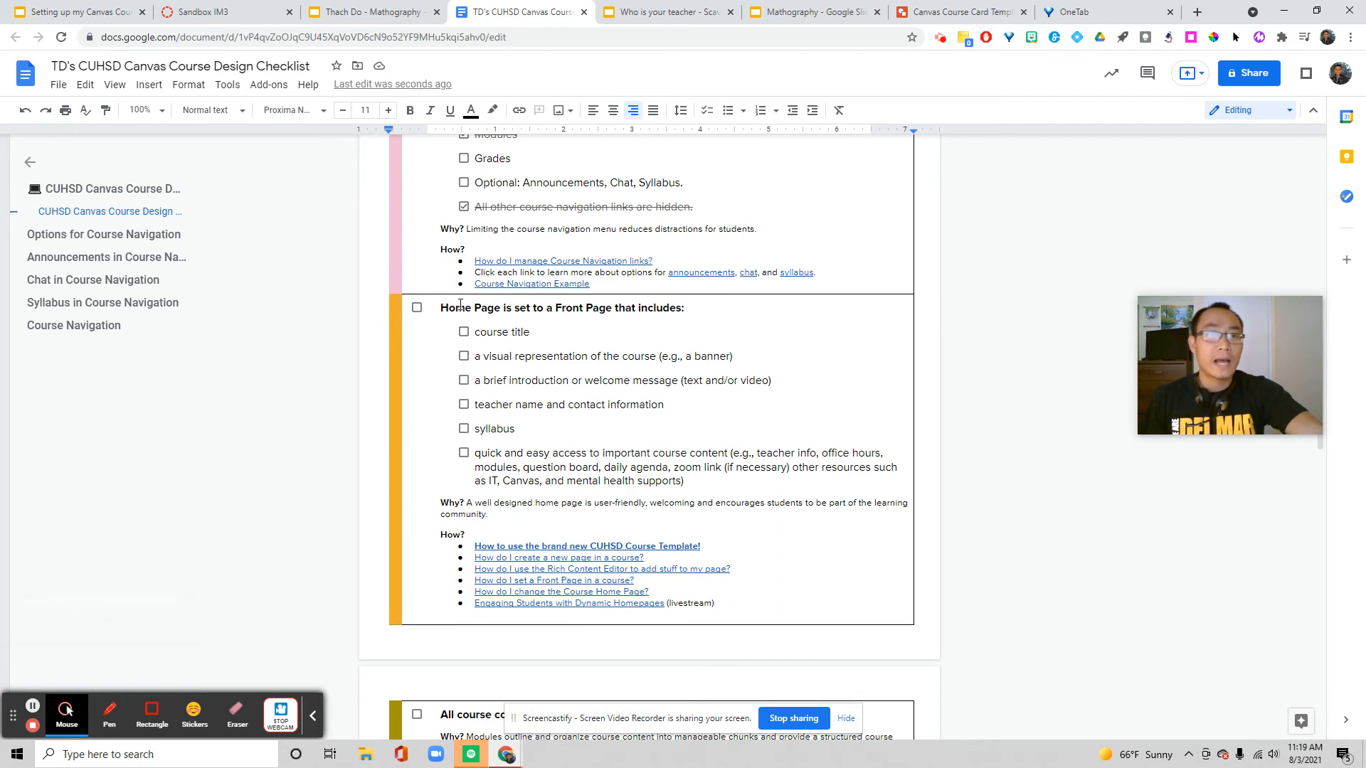
left_click(464, 331)
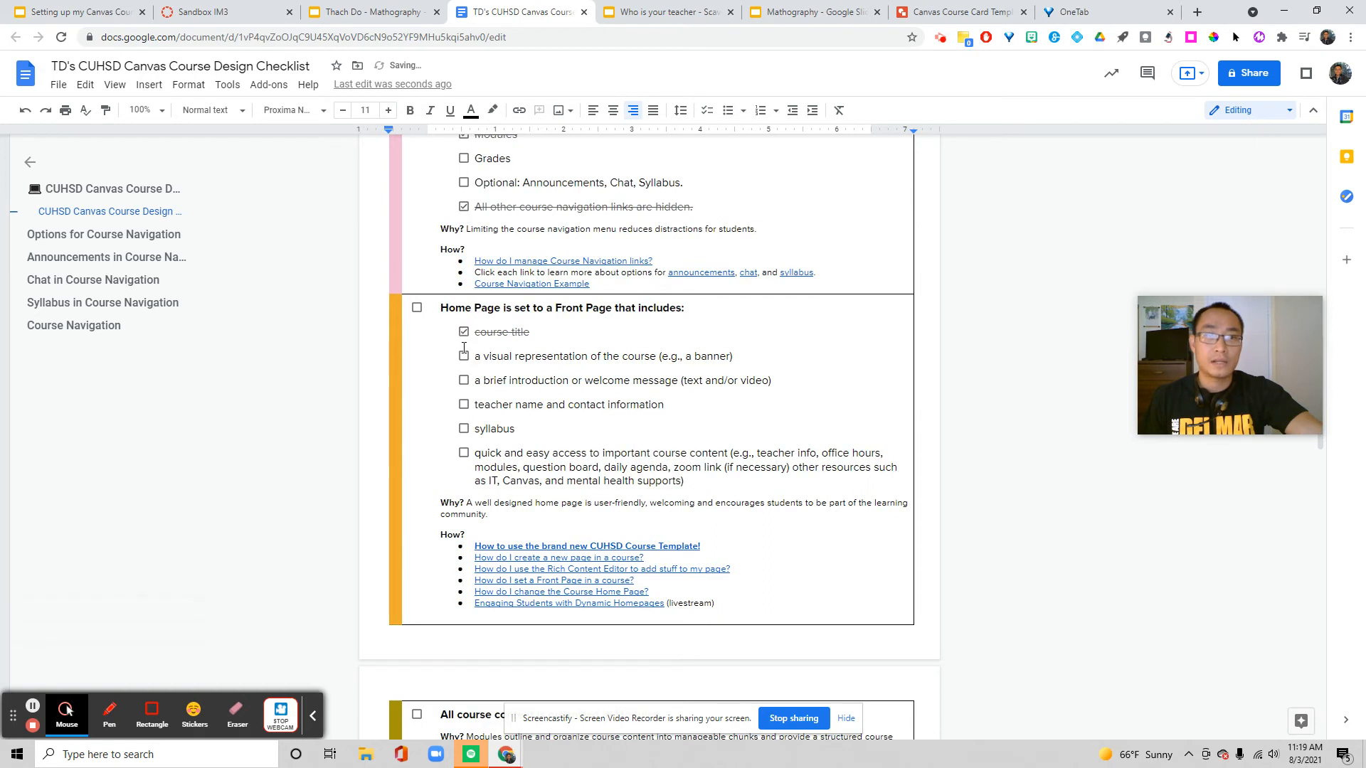
left_click(463, 357)
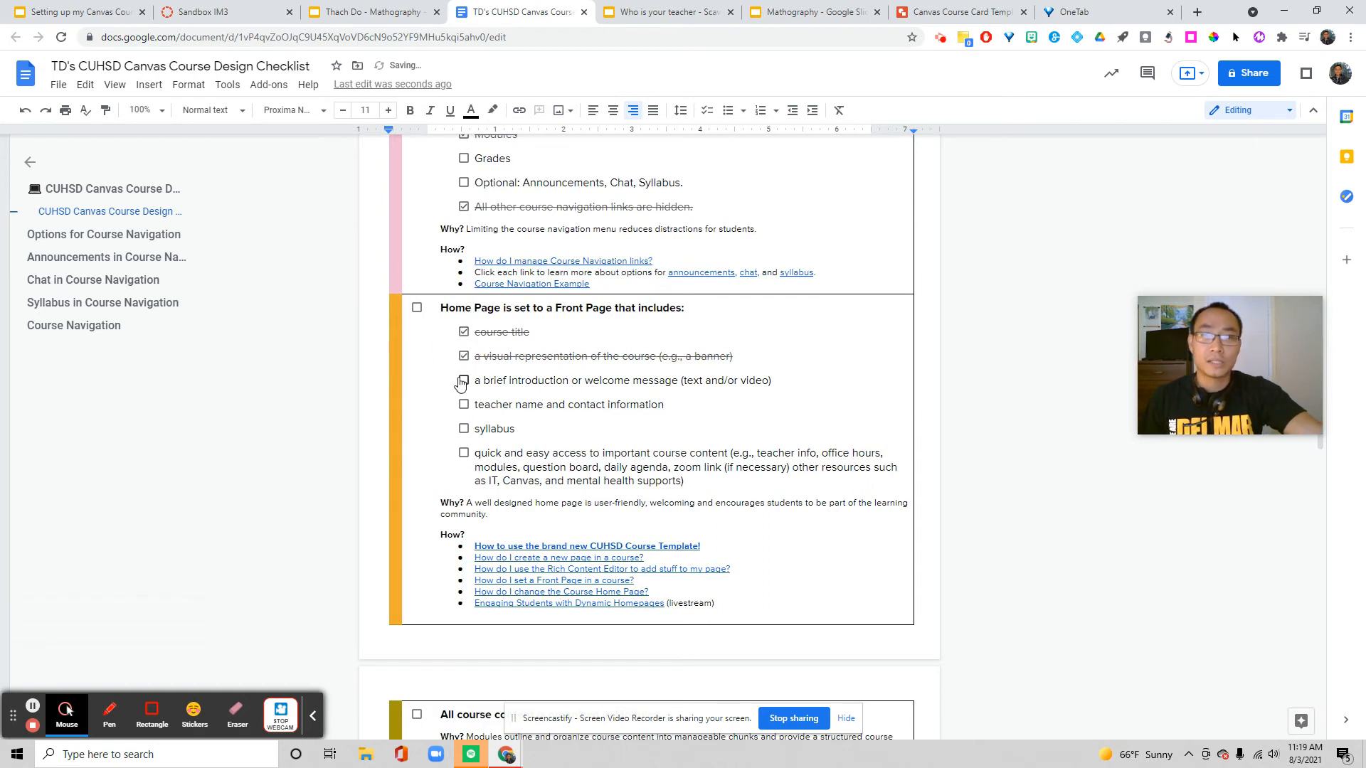
left_click(463, 380)
left_click(464, 404)
Check off the "All course content is organized in Modules" and "Courses are Accessible" standards in the checklist
scroll(463, 429, "down", 2)
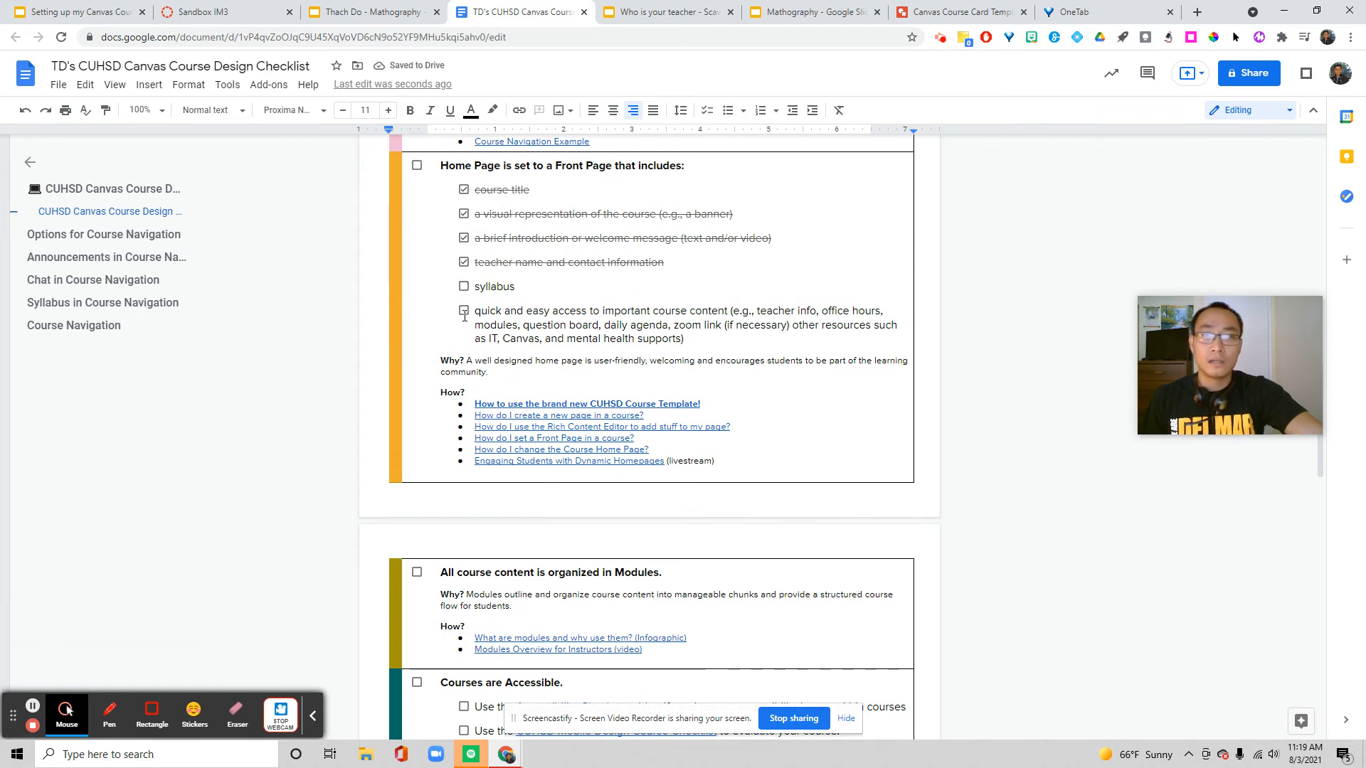
scroll(463, 313, "down", 1)
scroll(463, 313, "down", 1)
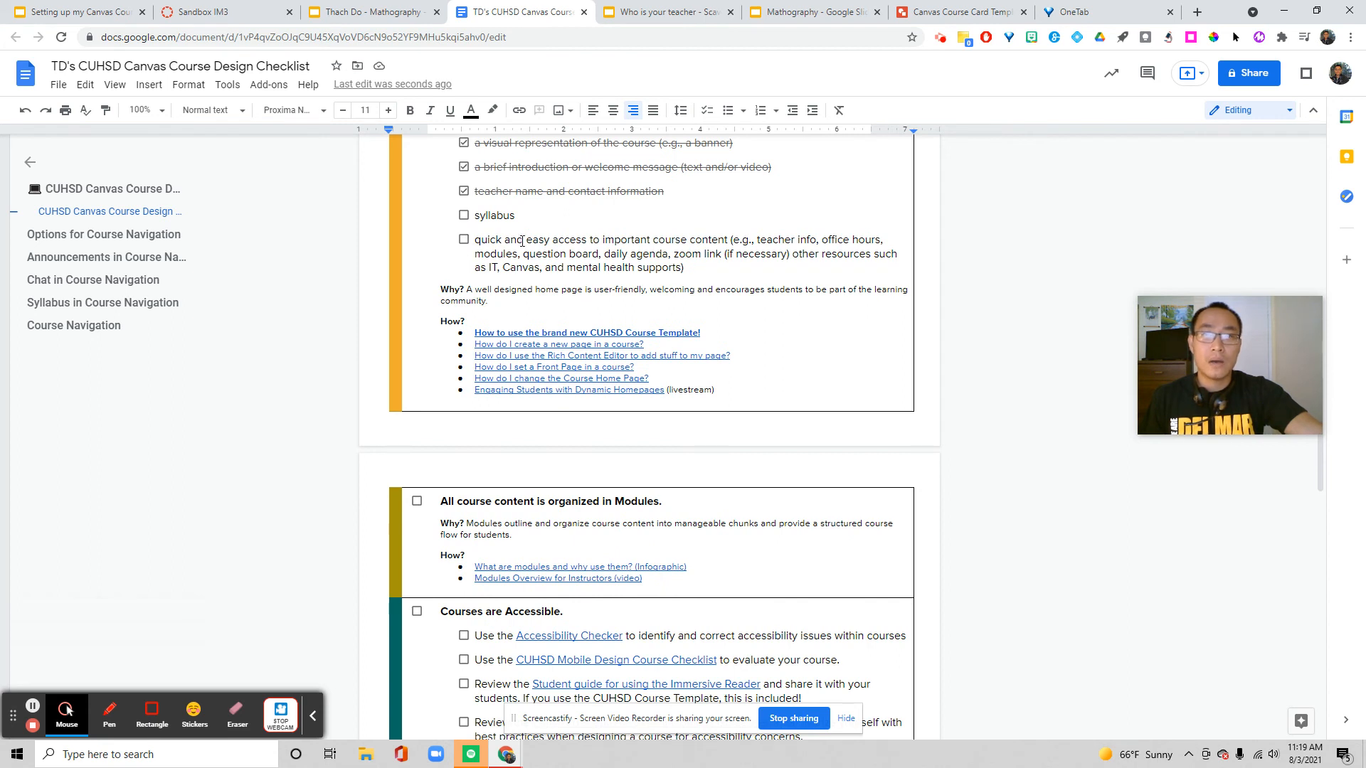
scroll(515, 278, "down", 2)
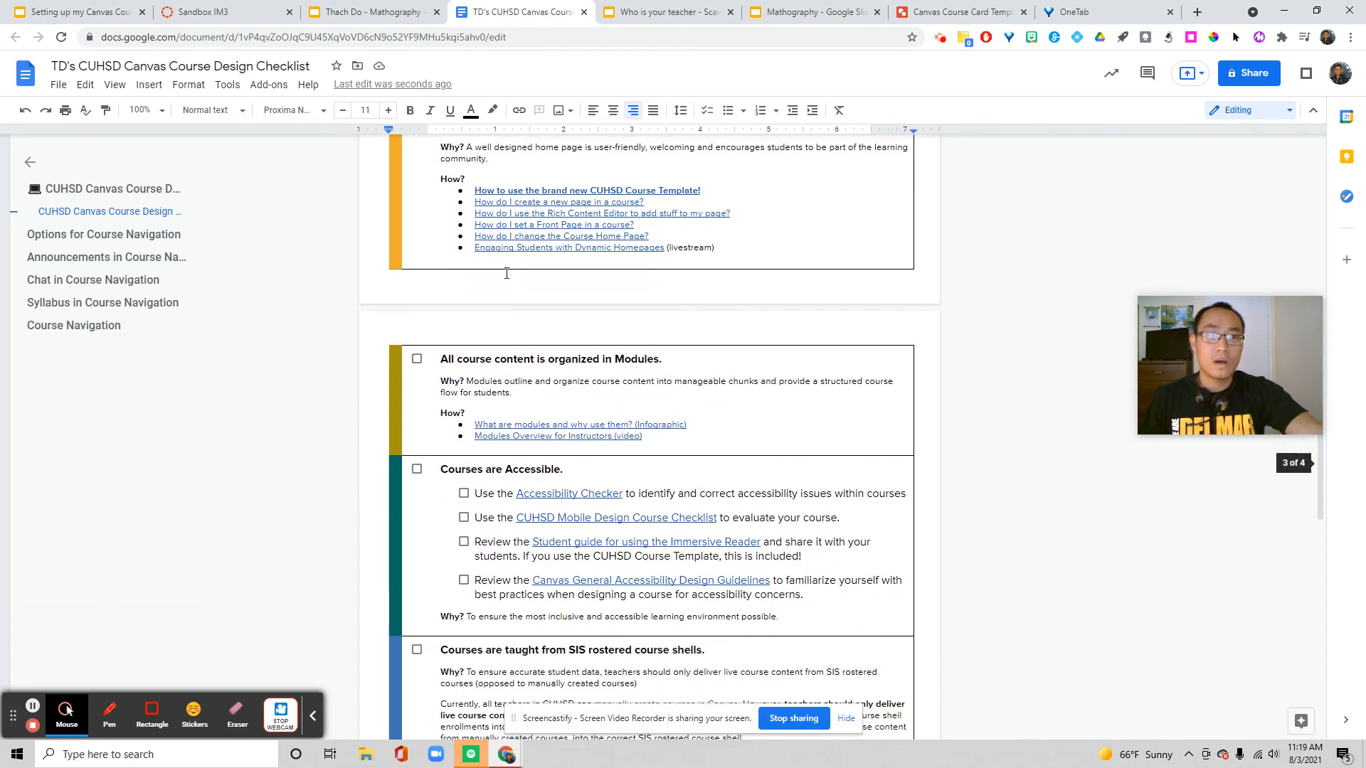
left_click(417, 359)
scroll(581, 377, "down", 2)
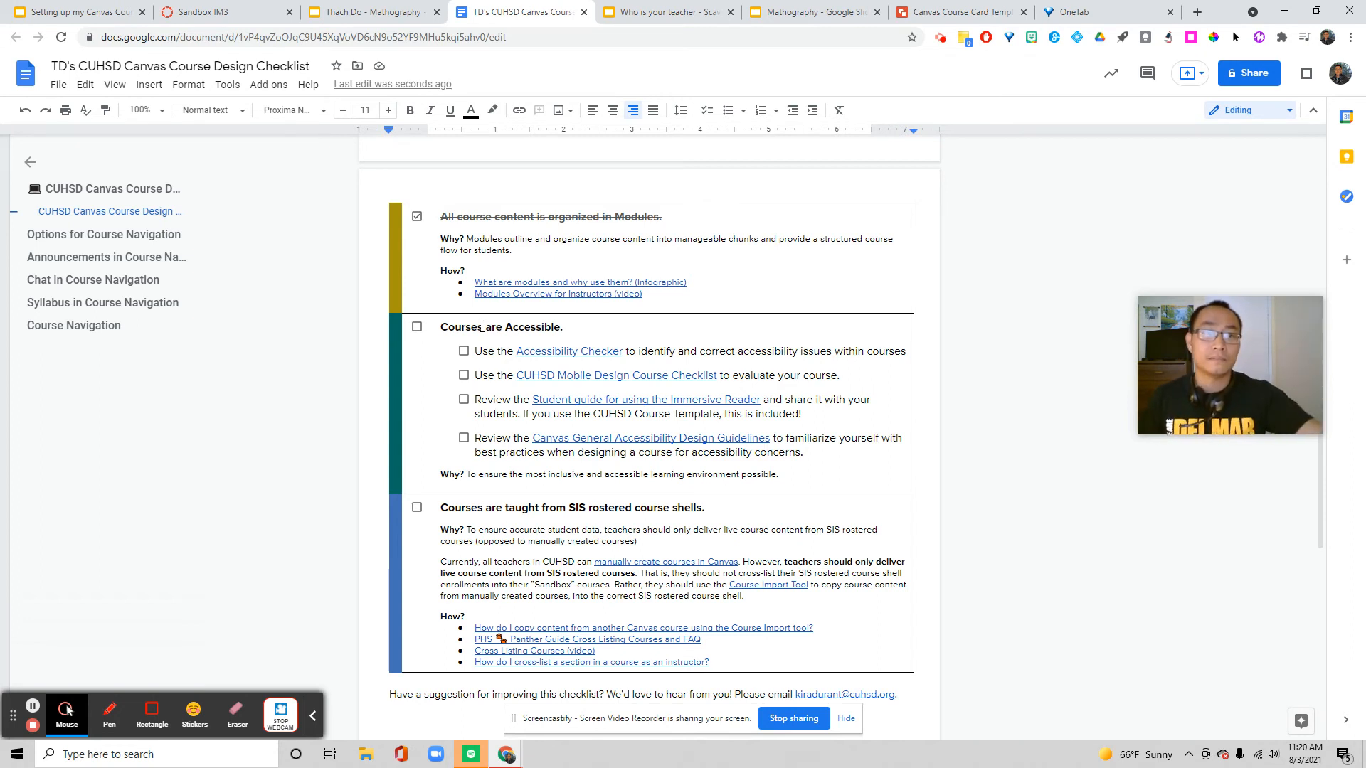
left_click(417, 328)
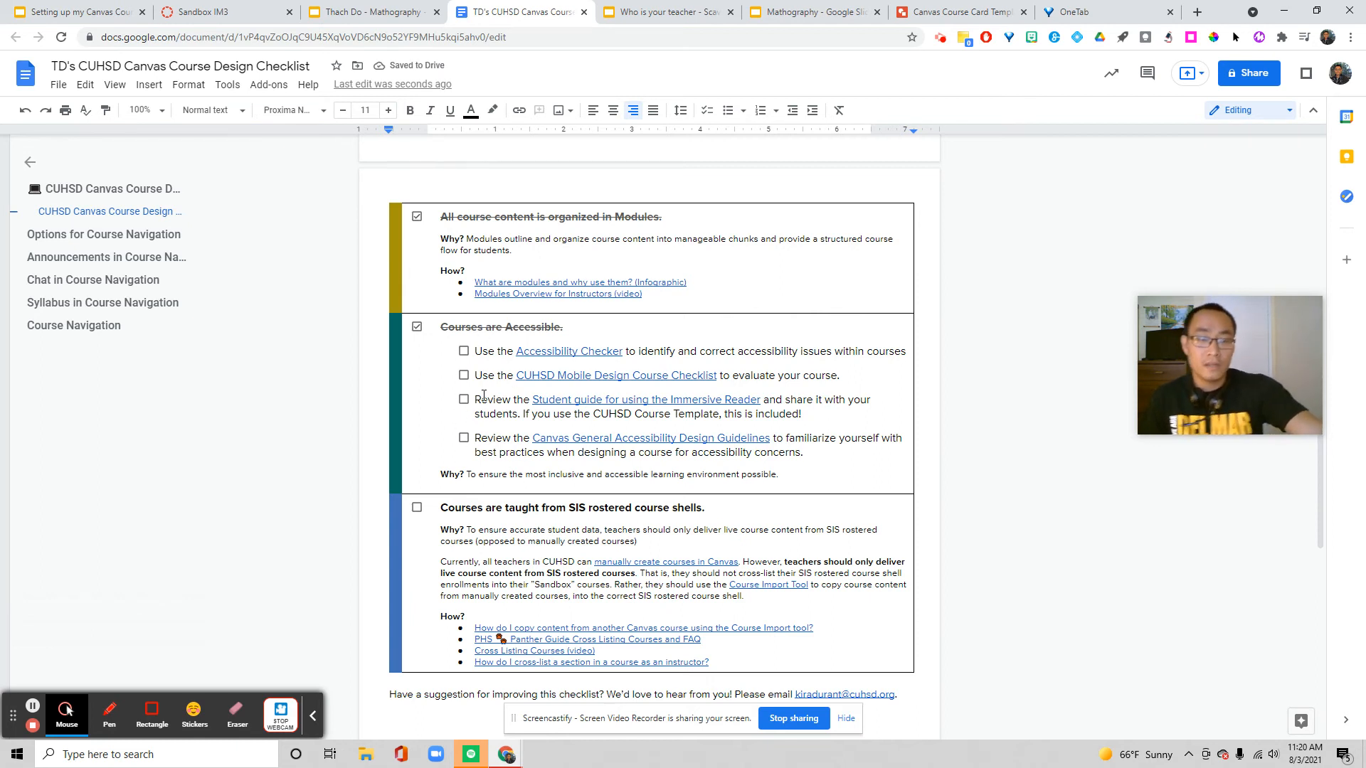
scroll(480, 396, "down", 1)
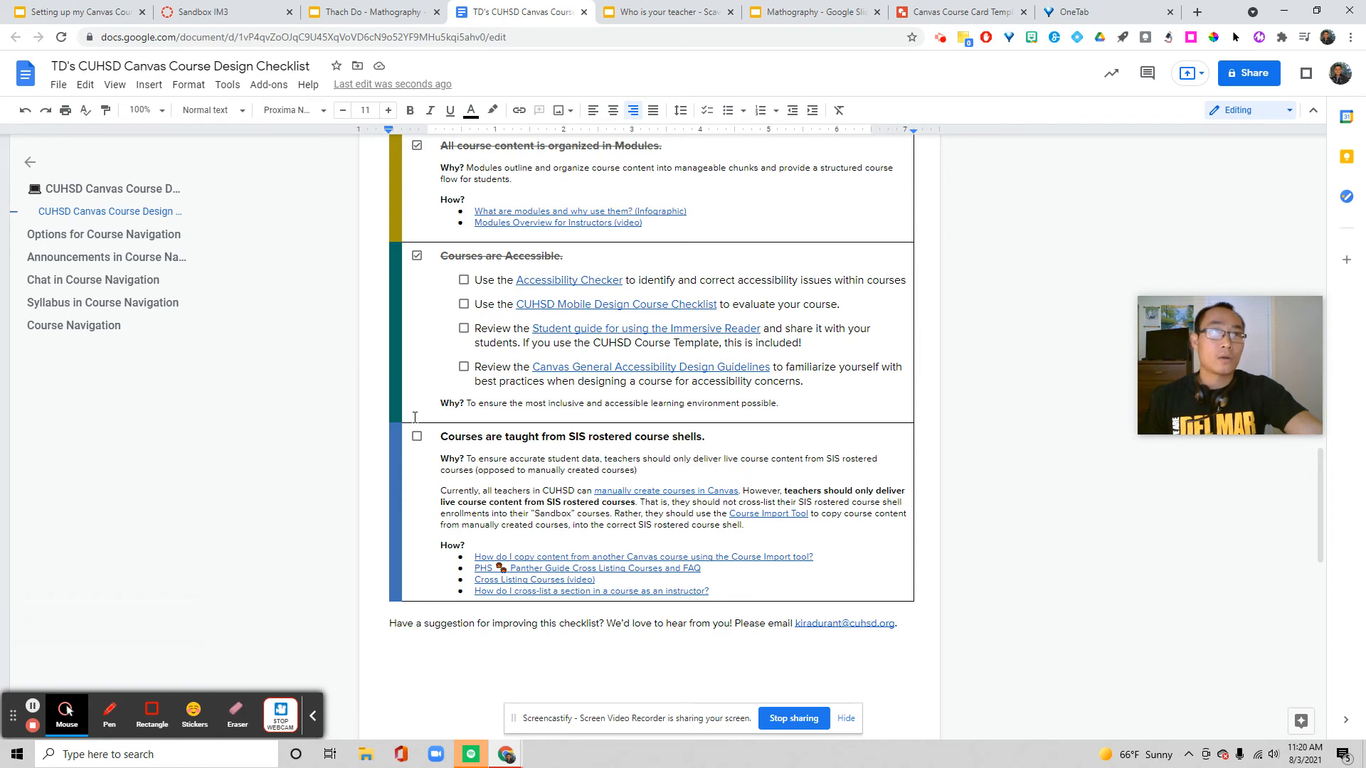
Switch to Canvas and open the image chooser for the course image in the Sandbox IM3 settings
left_click(238, 12)
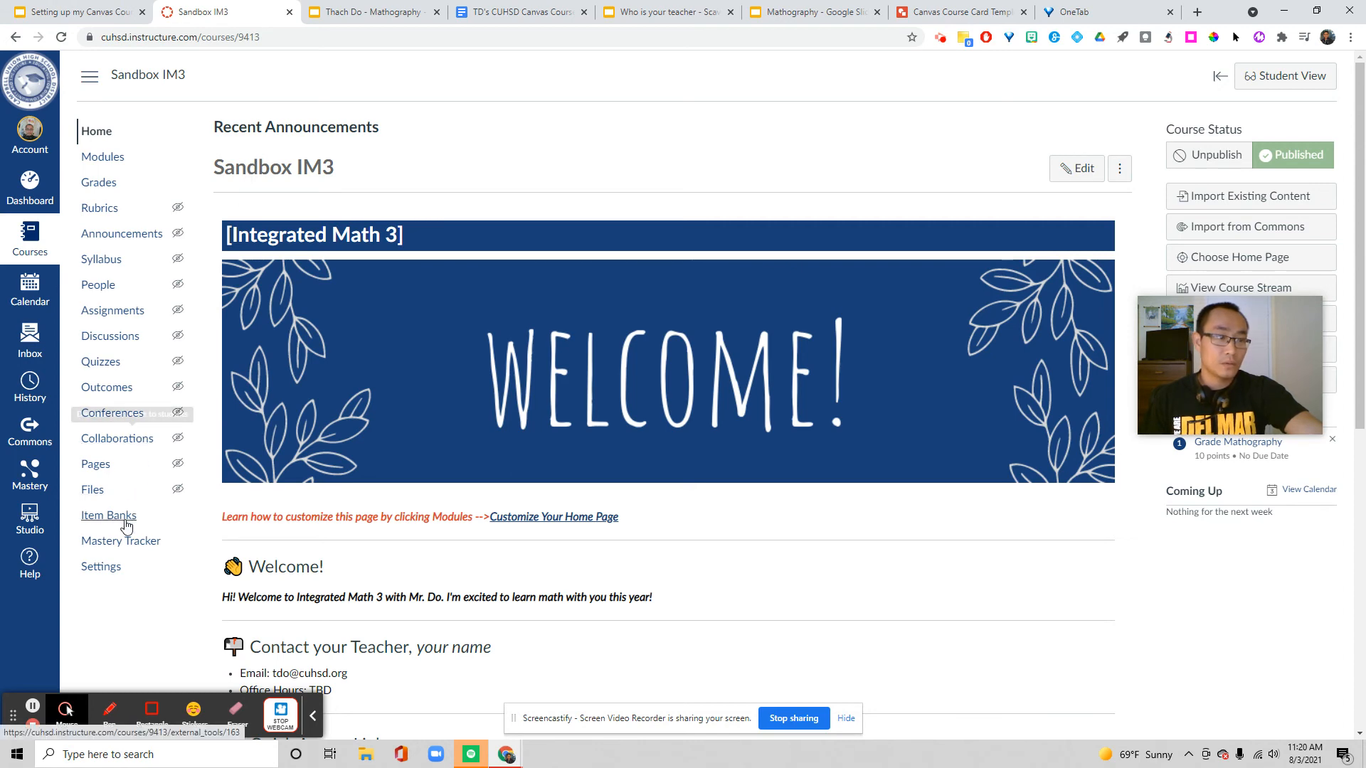
left_click(102, 568)
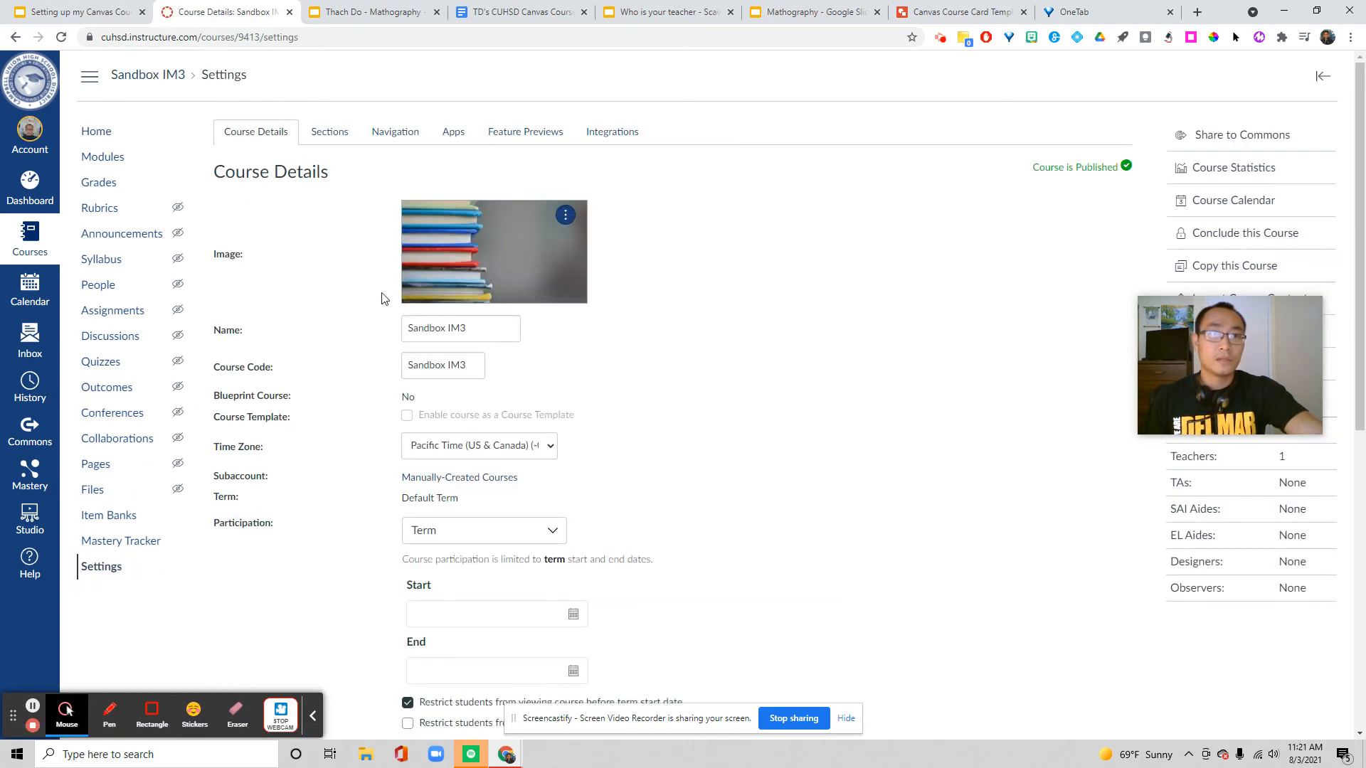
left_click(566, 217)
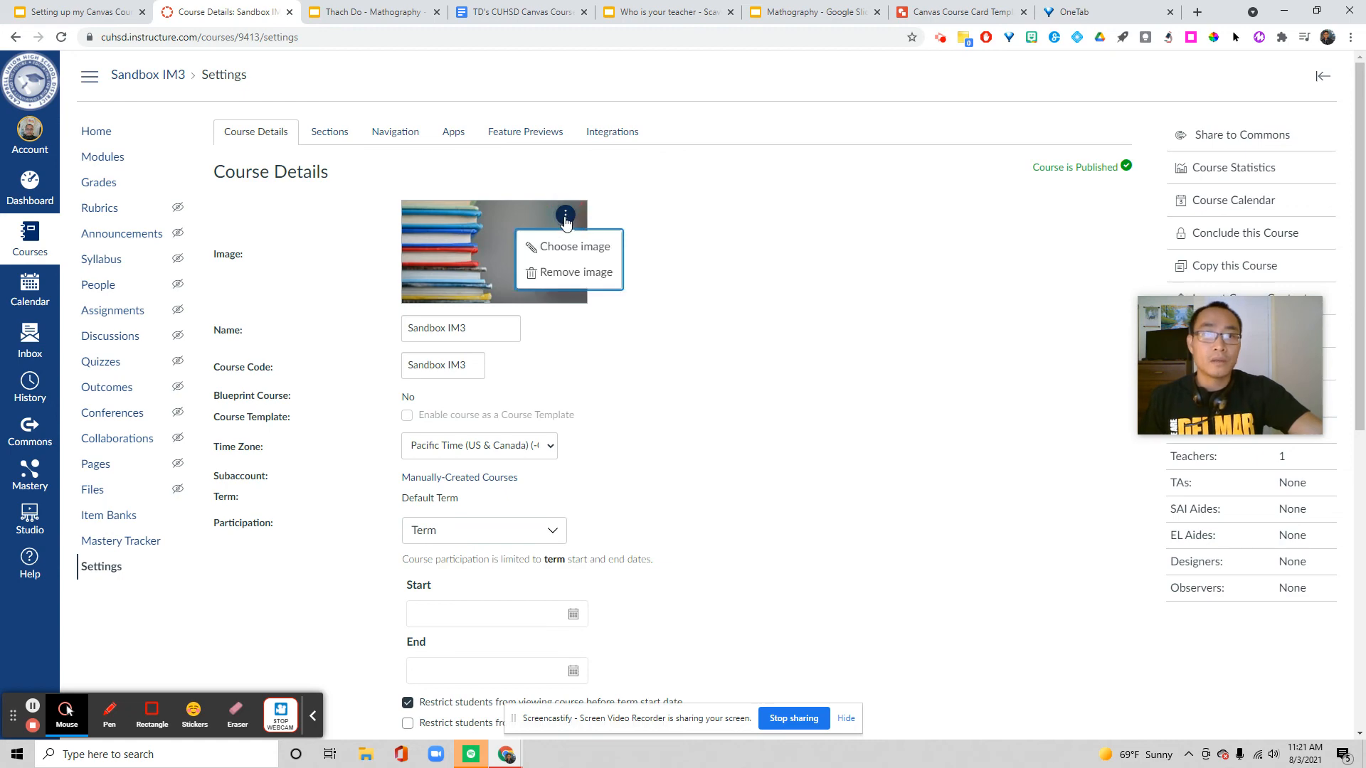
left_click(569, 246)
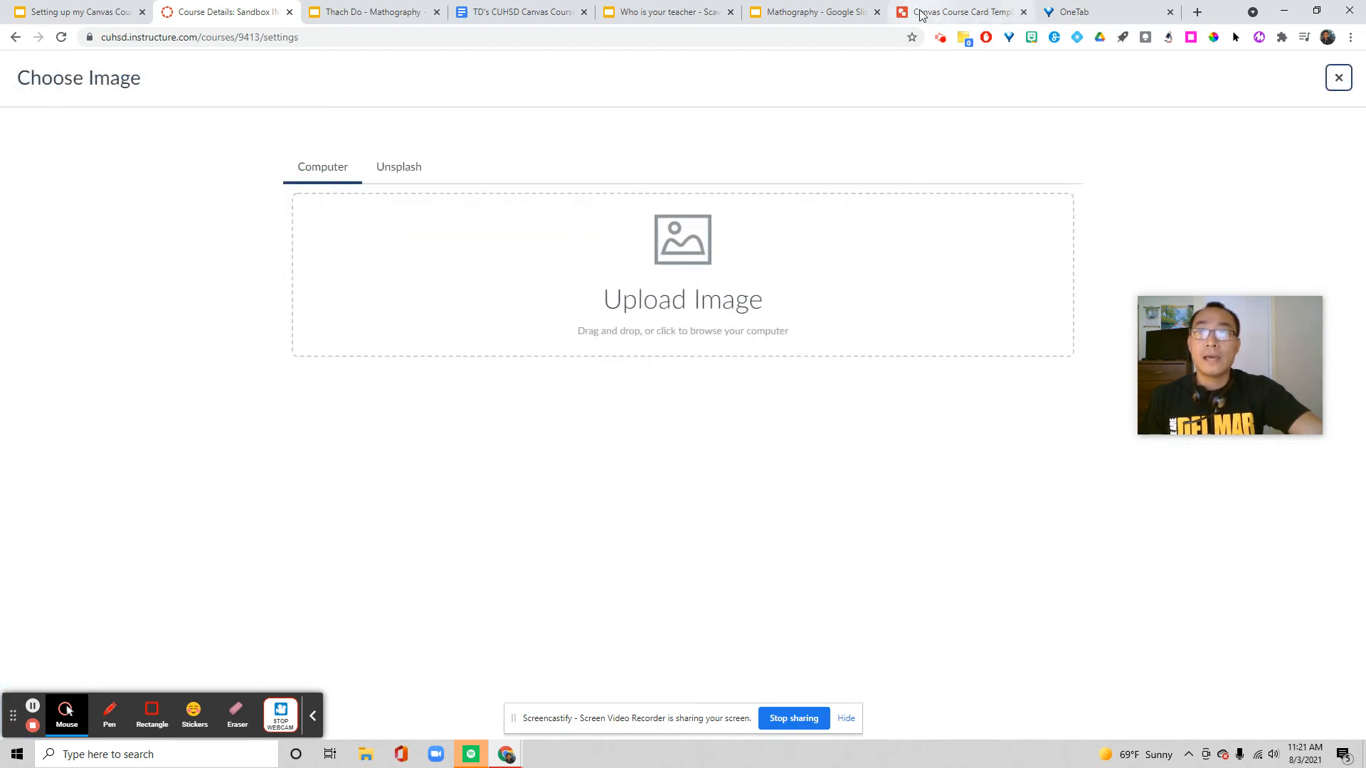
Switch to the Canvas Course Card Template in Google Drawings and open its file commands
left_click(964, 12)
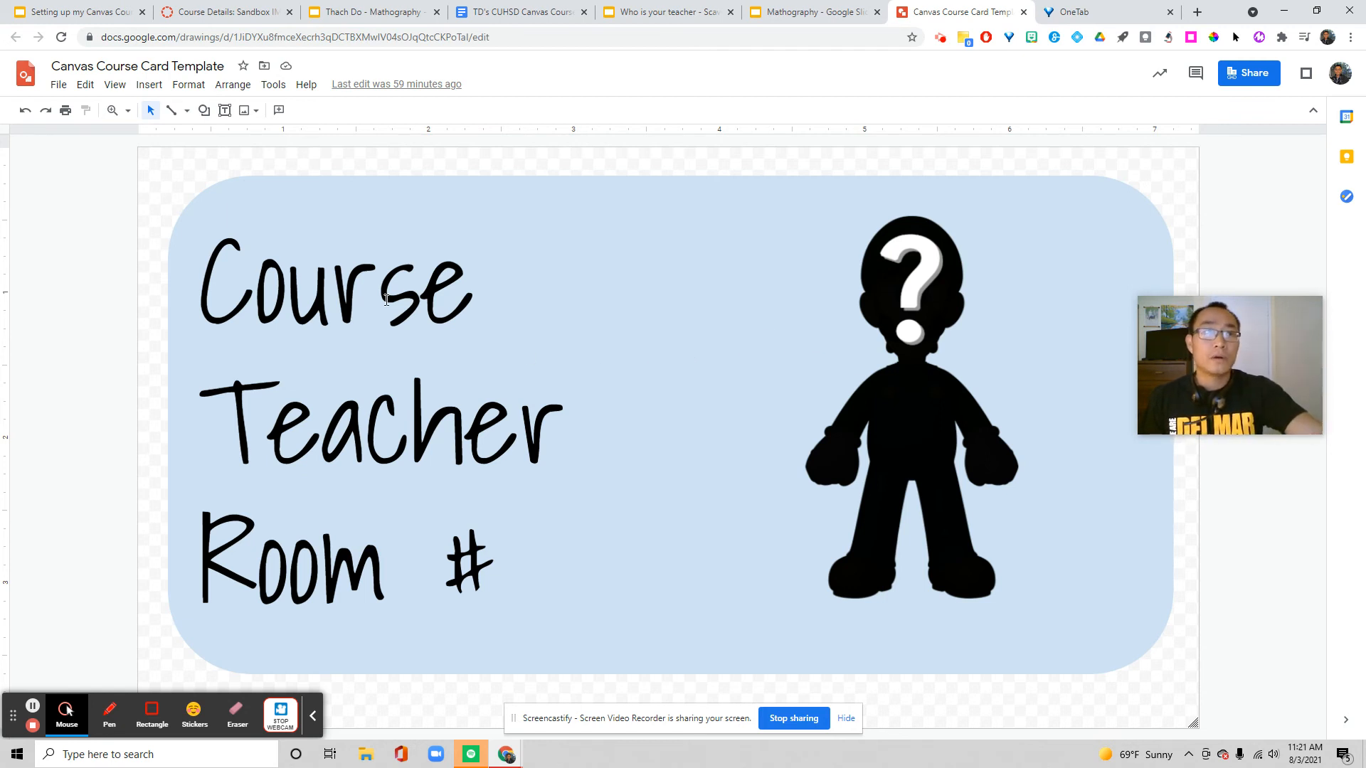
left_click(59, 85)
mouse_move(85, 85)
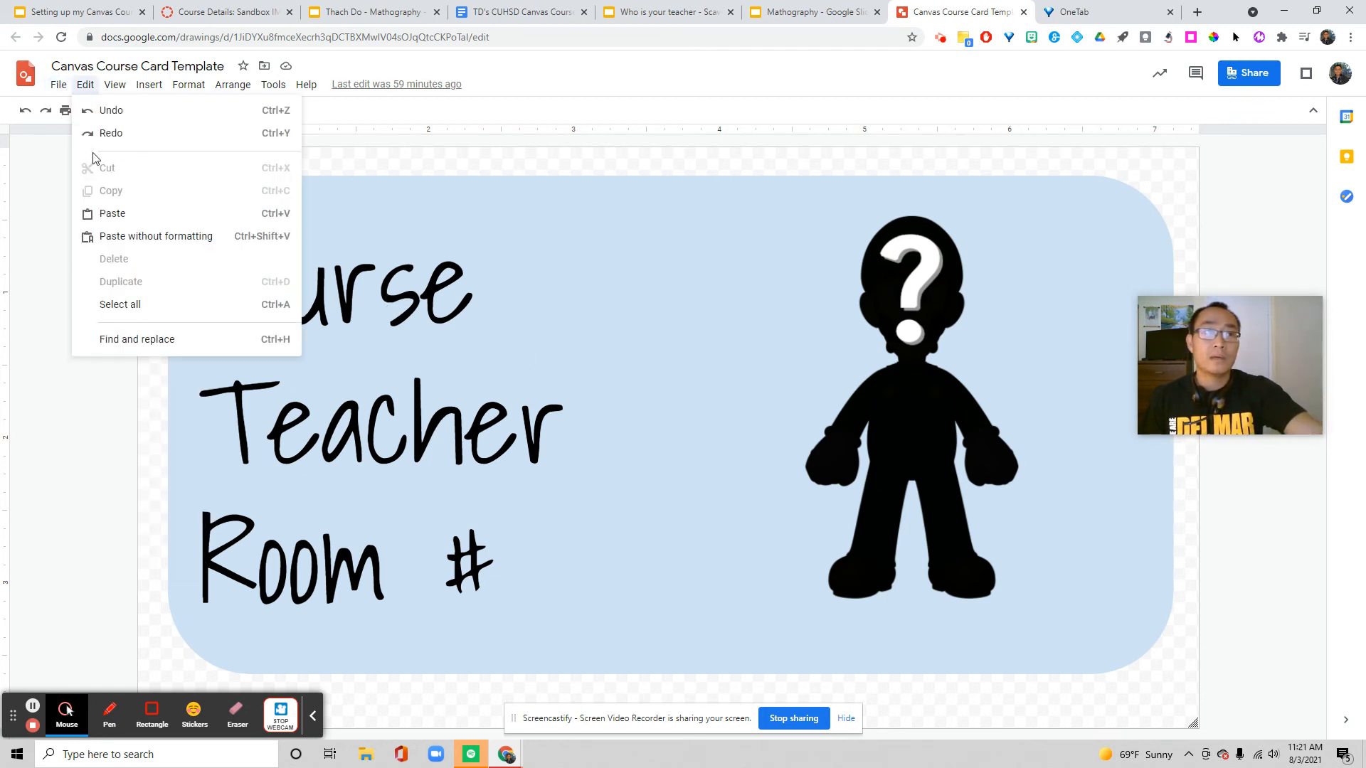